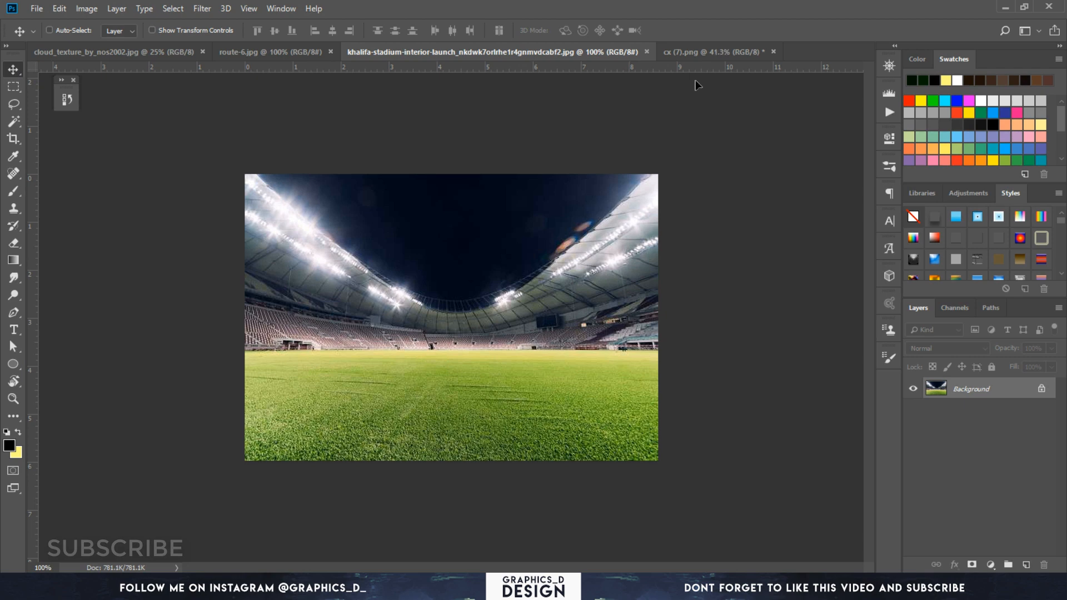
Bring the stadium image into cx (7).png beneath the player layer, scale it to about 229% and fit it to the canvas's lower part
drag(1031, 395, 949, 445)
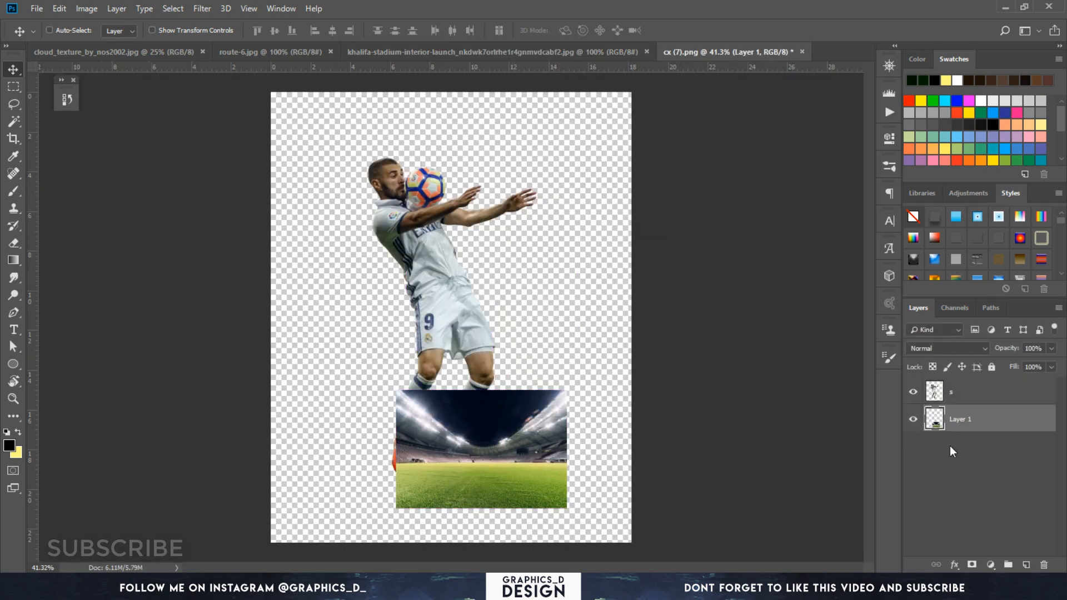
key(ctrl+t)
drag(566, 390, 683, 364)
drag(600, 424, 575, 387)
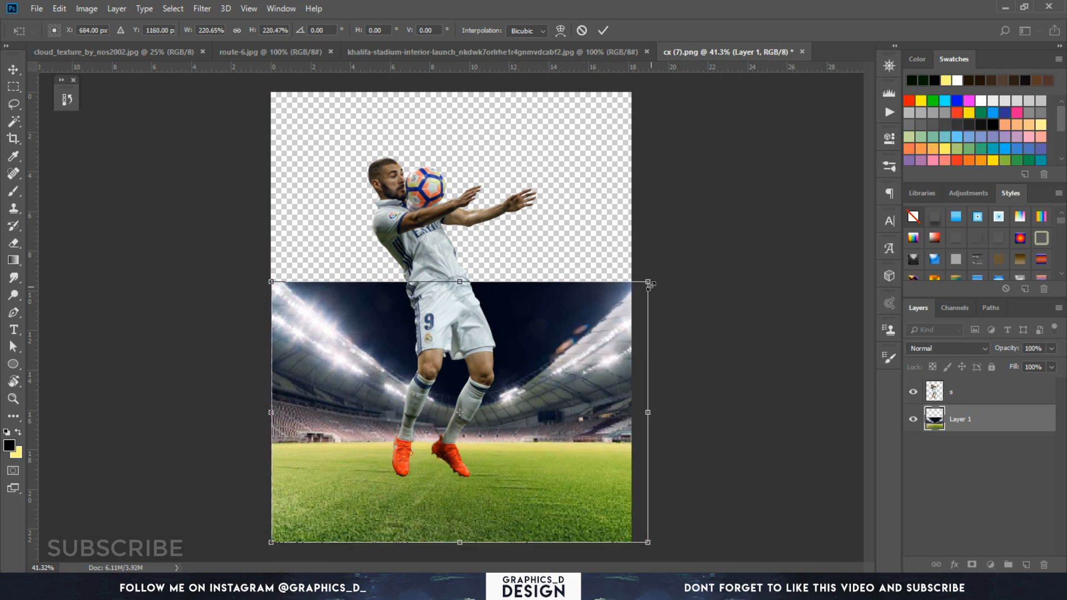
drag(648, 285, 652, 269)
drag(610, 322, 617, 339)
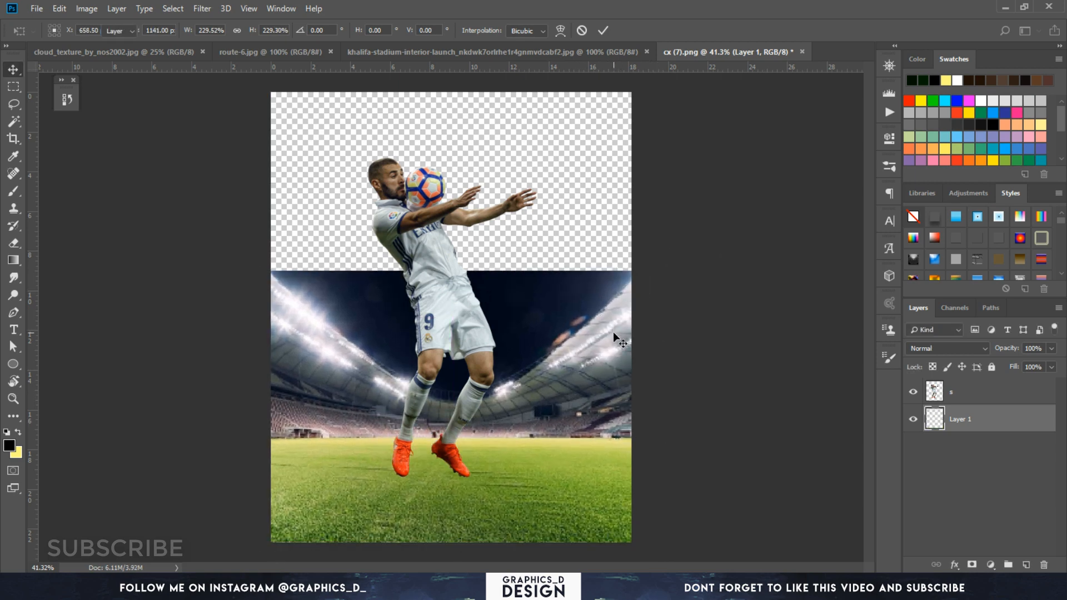
key(Return)
Bring the cloud texture image into cx (7).png above the stadium, scale it to about 65% and position it behind the player
click(269, 51)
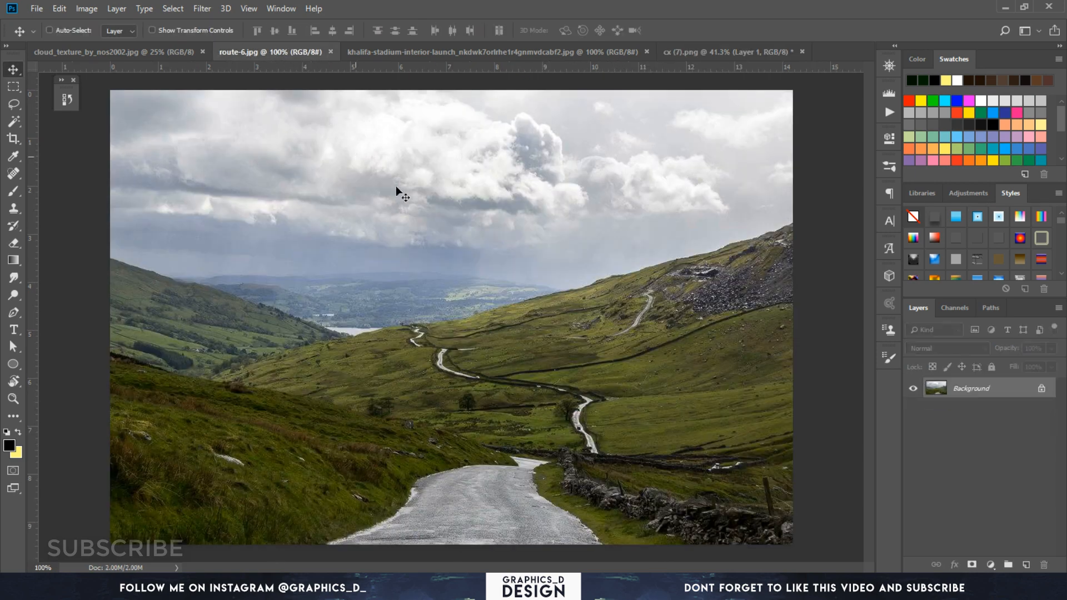
click(455, 50)
click(119, 50)
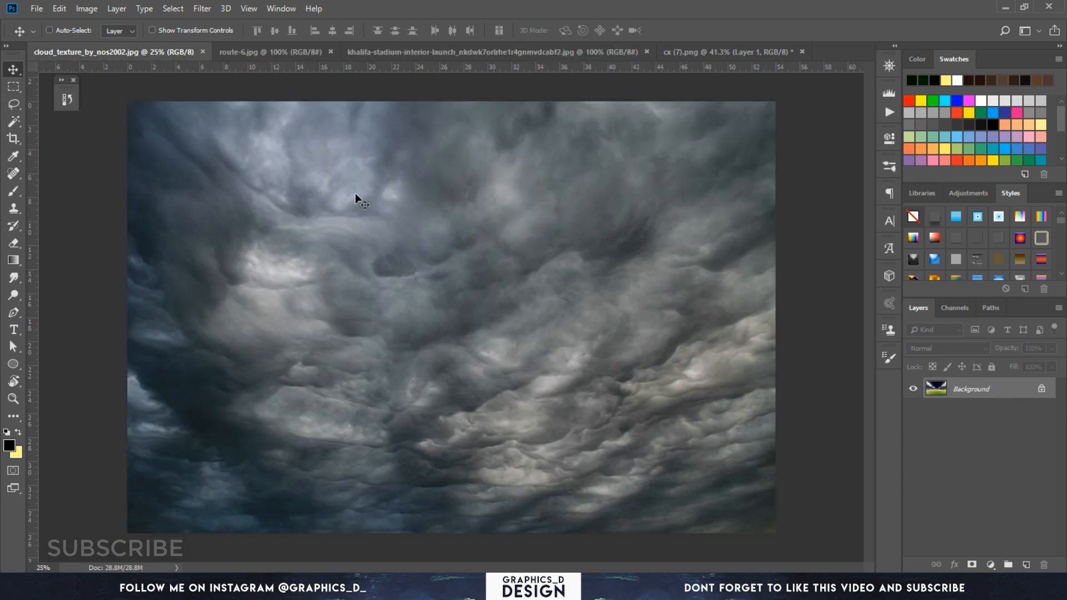
drag(538, 115, 457, 190)
key(ctrl+t)
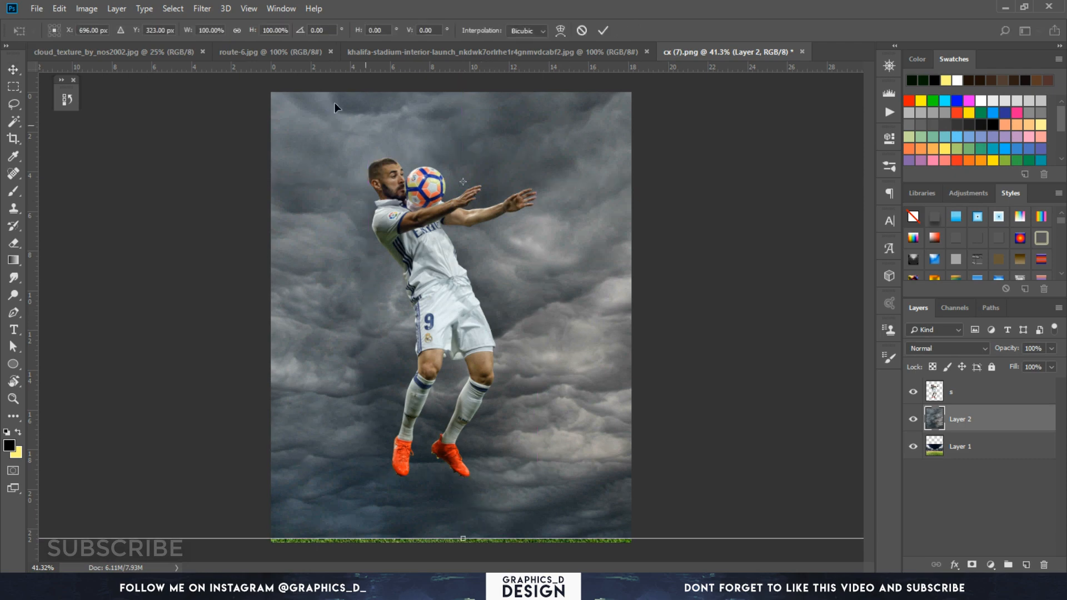
drag(255, 31, 227, 50)
drag(542, 205, 543, 304)
drag(768, 485, 815, 515)
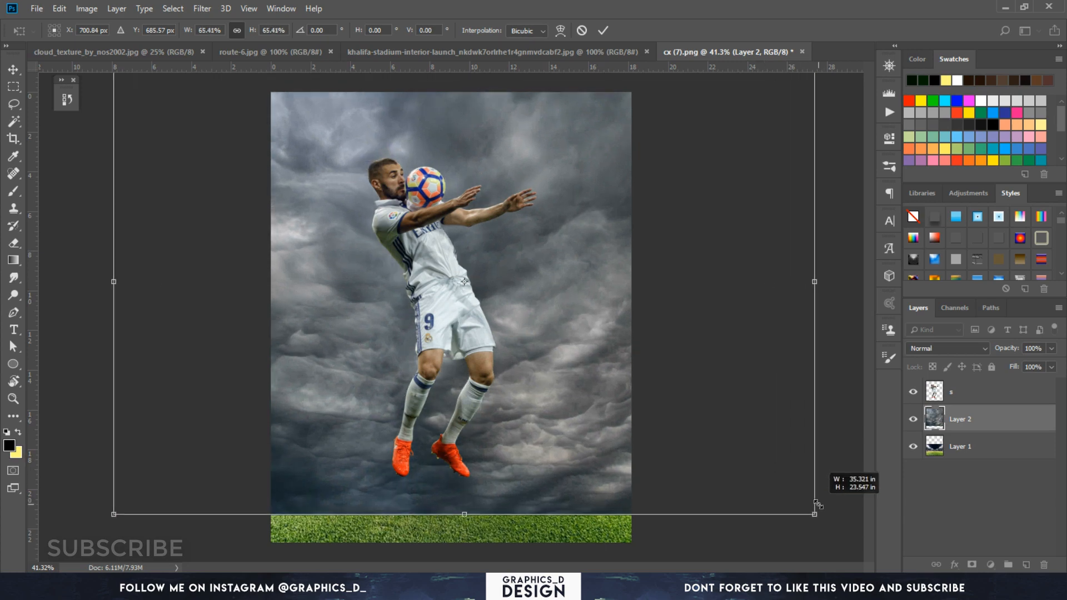
key(Return)
Move the stadium layer above the cloud layer, add a layer mask to it and activate the Gradient tool
drag(956, 448, 959, 420)
click(971, 564)
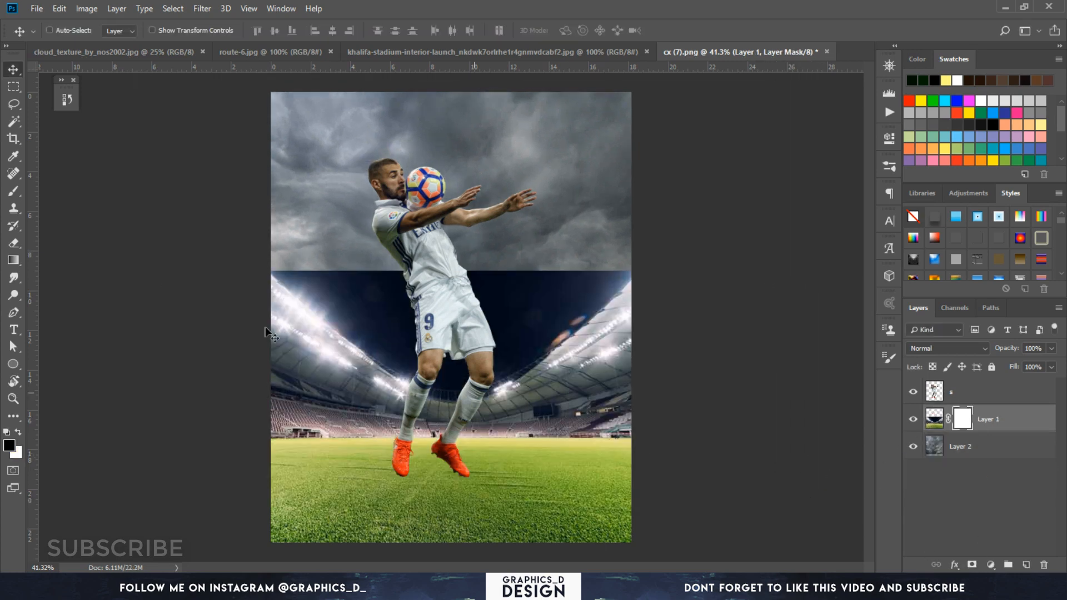
click(12, 260)
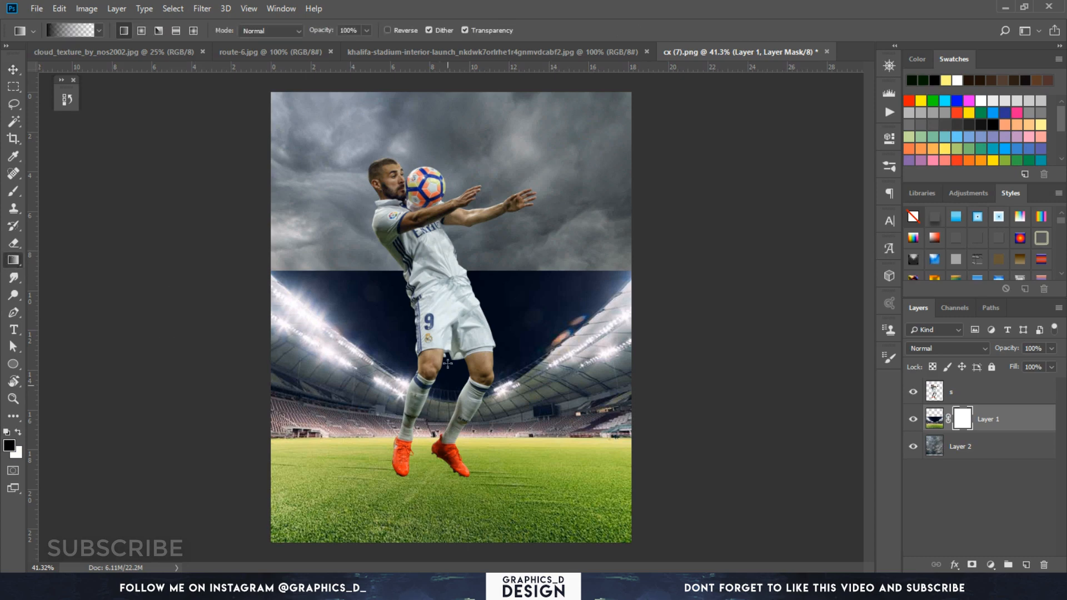
Try fading the upper stadium into the clouds with repeated downward black-to-transparent gradients on its layer mask
drag(448, 267, 448, 385)
drag(469, 233, 457, 403)
drag(452, 266, 462, 414)
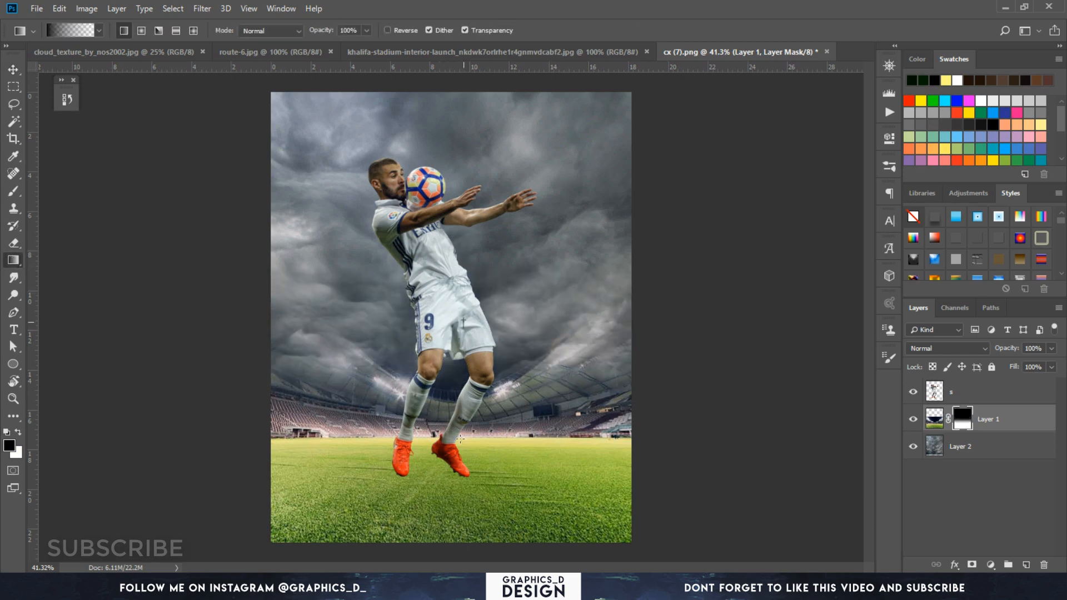
drag(464, 321, 461, 439)
drag(461, 369, 466, 433)
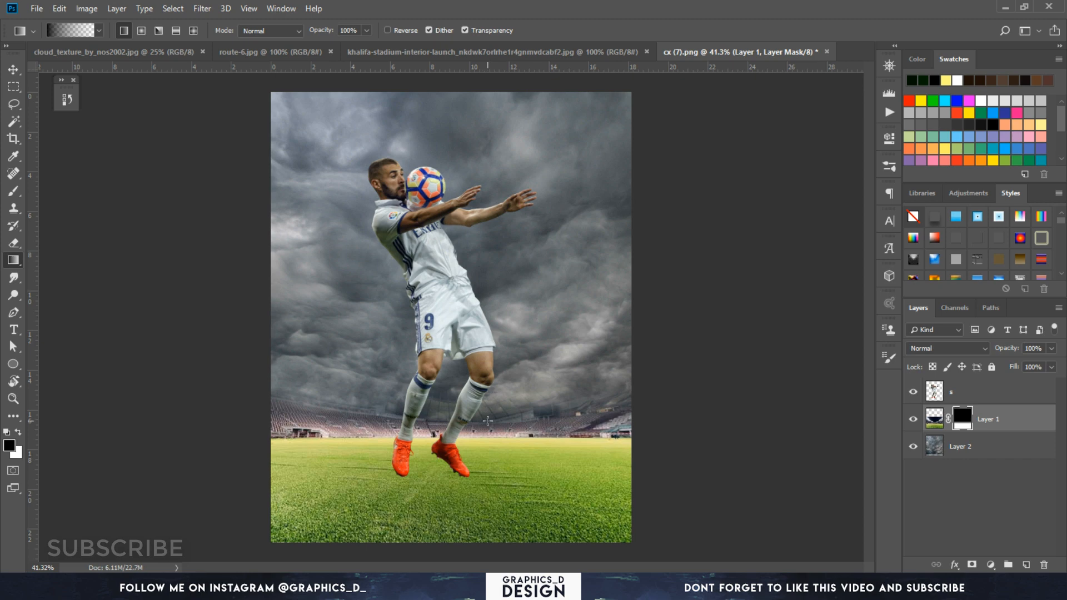
Undo the last black gradient and bring the whole stadium back with white-to-transparent gradients on its mask
drag(490, 327, 485, 351)
key(ctrl+z)
key(x)
drag(478, 406, 483, 329)
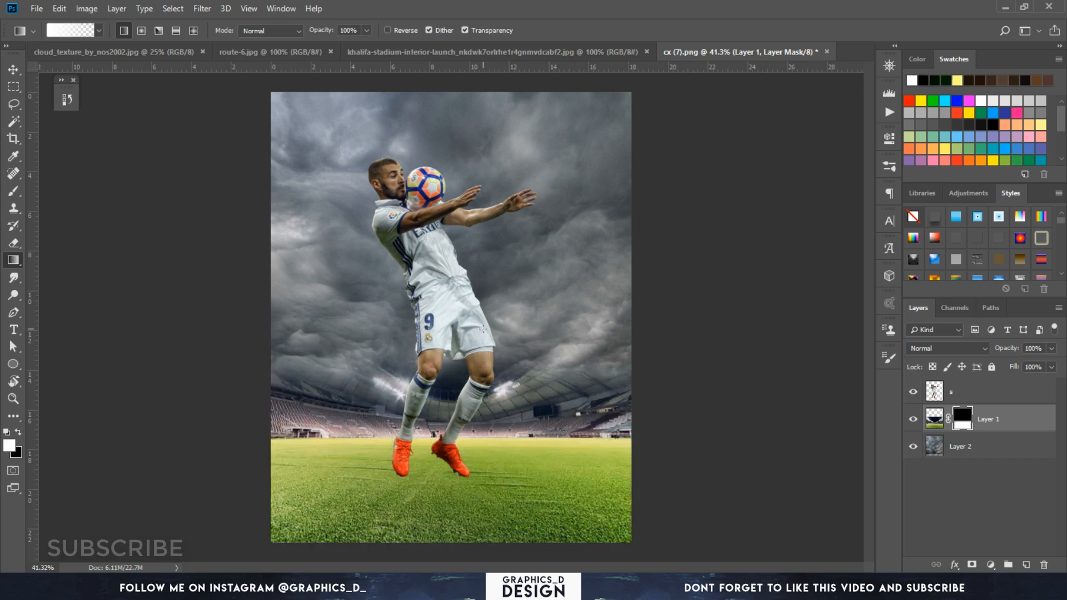
drag(475, 412, 469, 352)
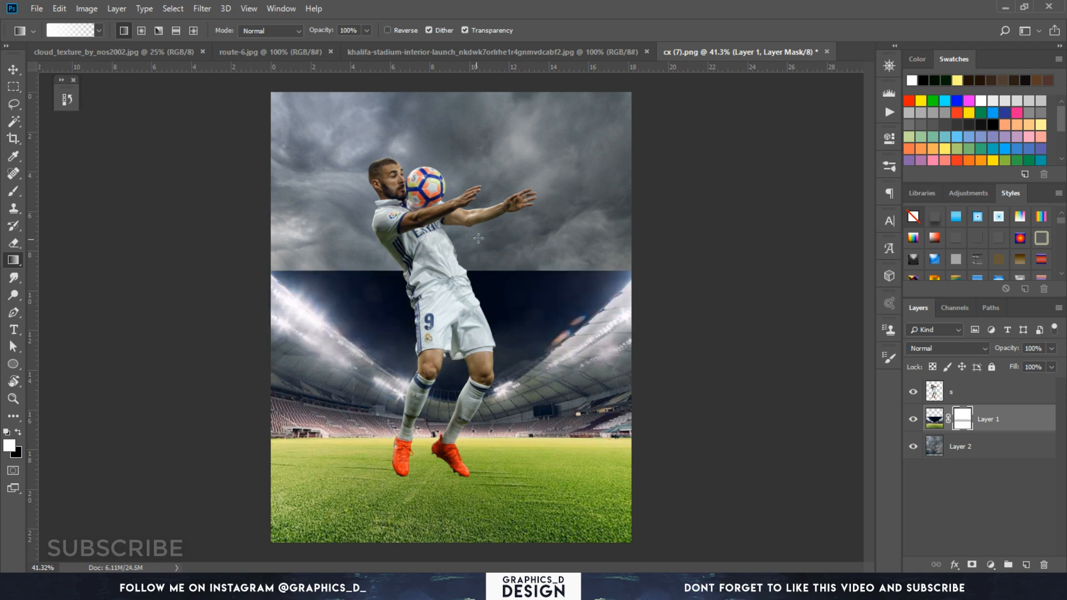
drag(481, 453, 481, 453)
Blend the upper stadium into the clouds with black-to-transparent gradients drawn downward on the stadium mask
key(x)
drag(491, 253, 491, 391)
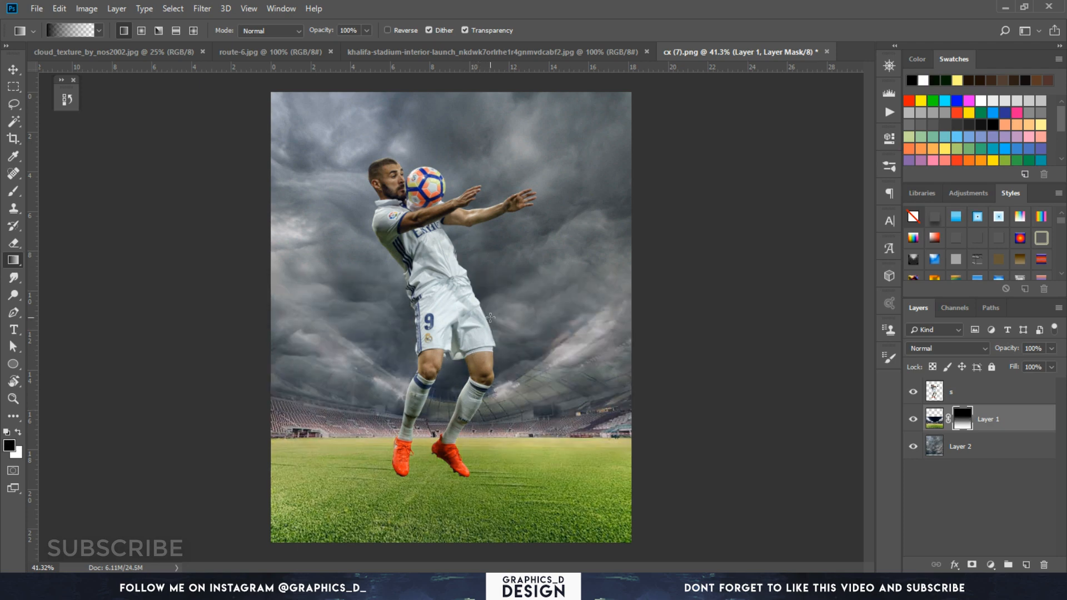
drag(482, 446, 483, 444)
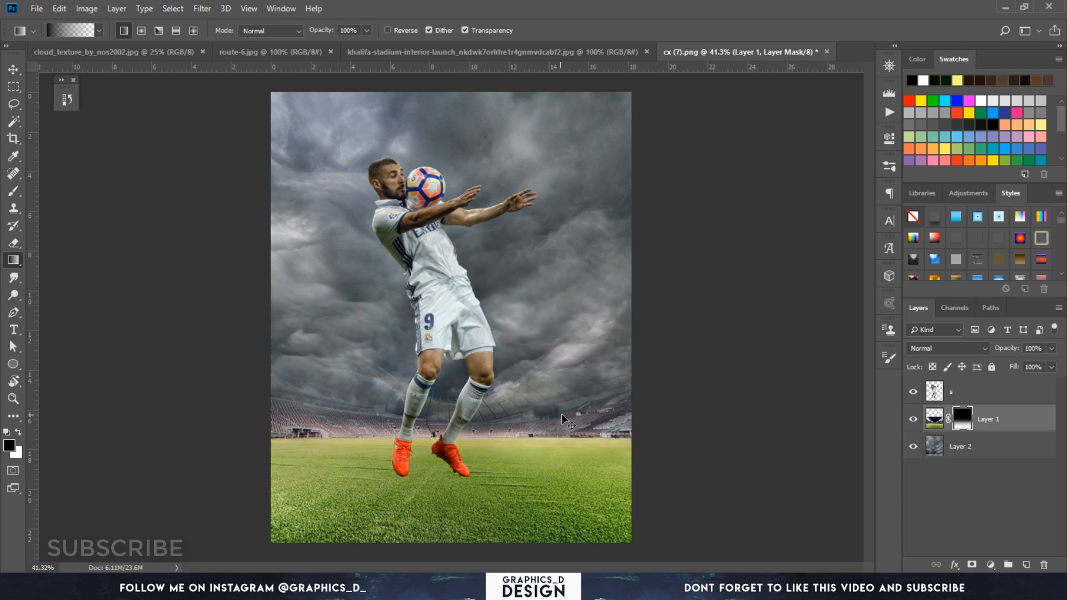
Scale the masked stadium layer to about 118% and shift it slightly up so the pitch horizon sits higher
key(ctrl+t)
drag(649, 270, 683, 247)
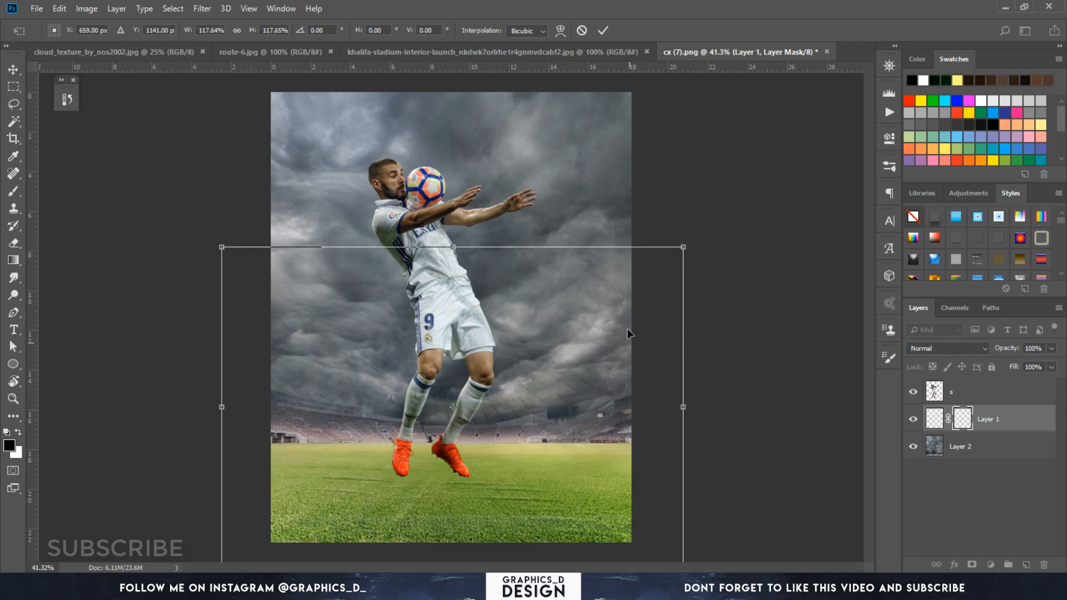
drag(626, 345, 637, 330)
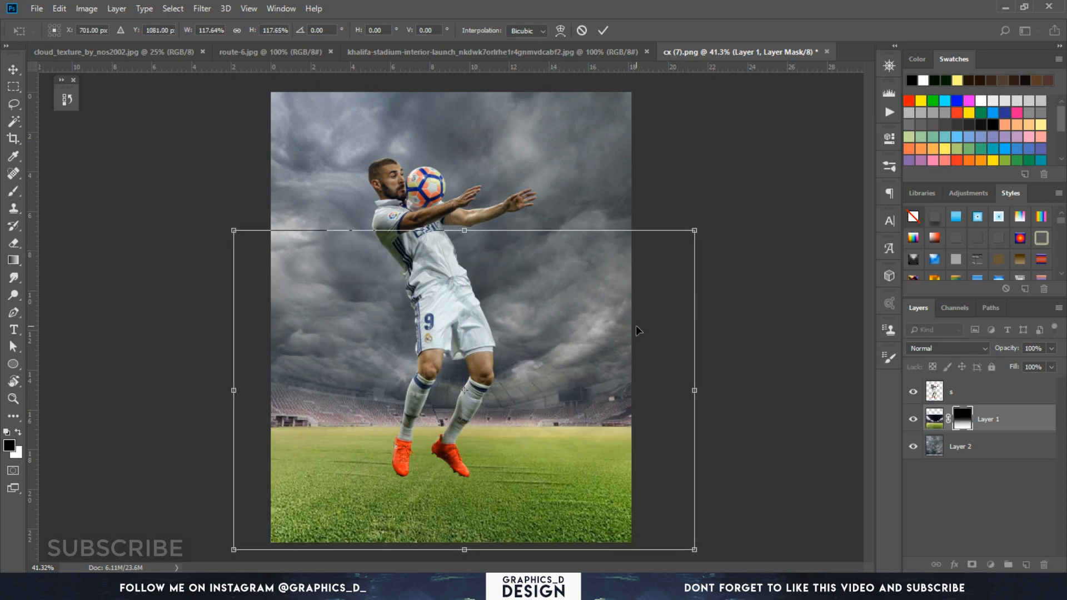
key(Return)
key(g)
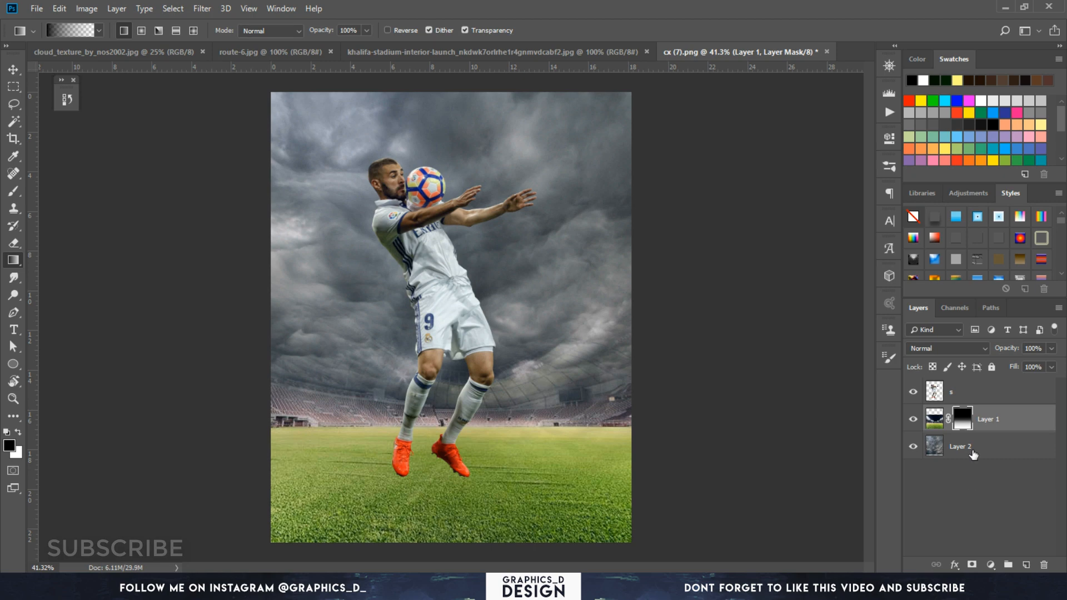
Transform the cloud layer to about 107% width and 104% height, covering the whole canvas from its top edge
click(971, 452)
key(ctrl+t)
scroll(485, 311, down, 4)
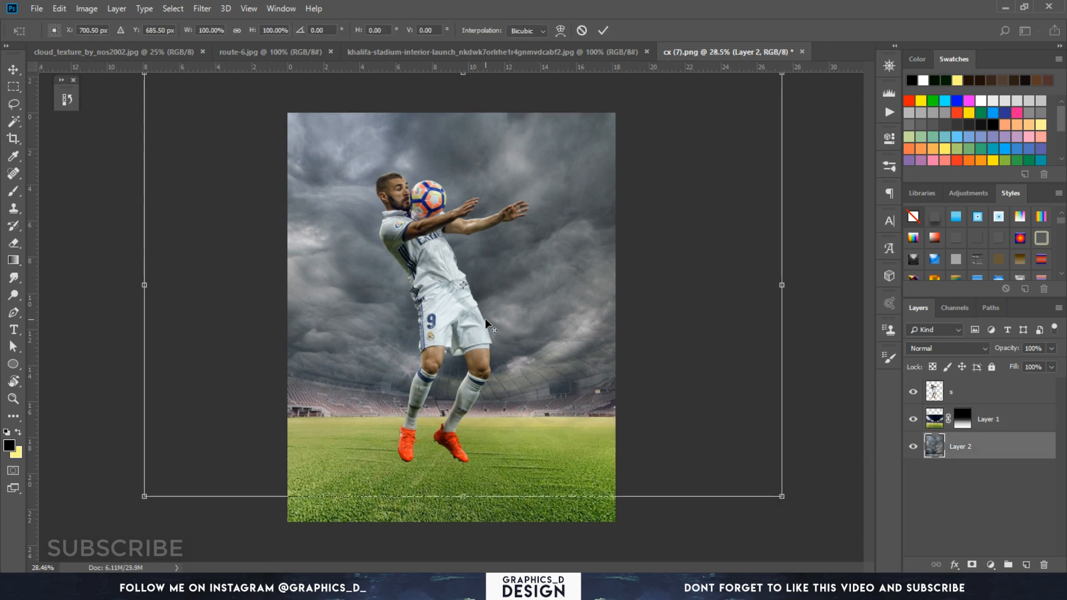
drag(464, 187, 465, 264)
drag(469, 291, 469, 276)
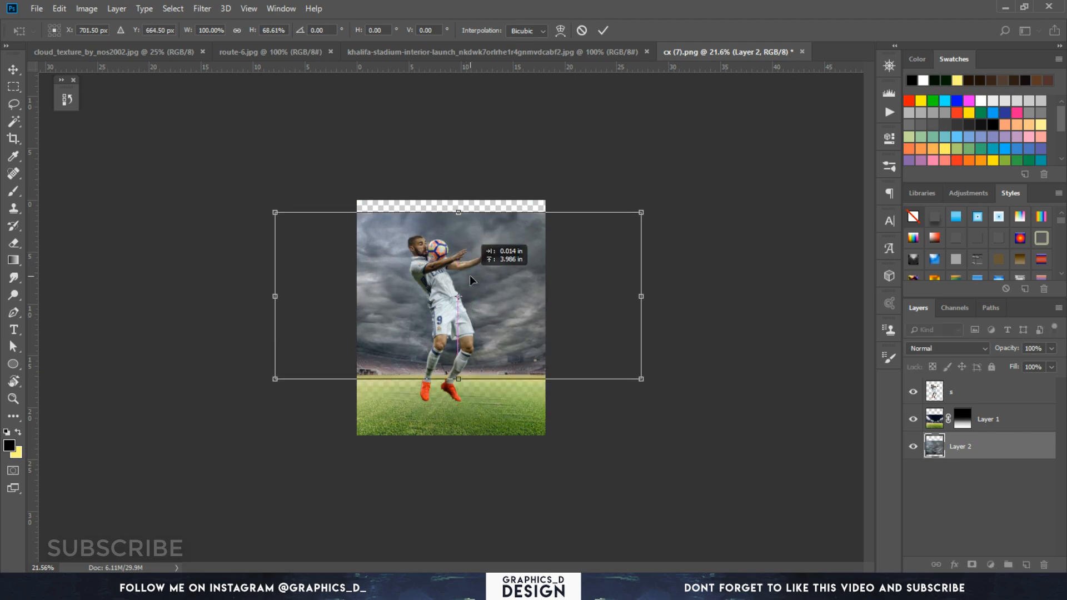
drag(642, 379, 756, 424)
drag(667, 348, 668, 377)
drag(737, 333, 677, 348)
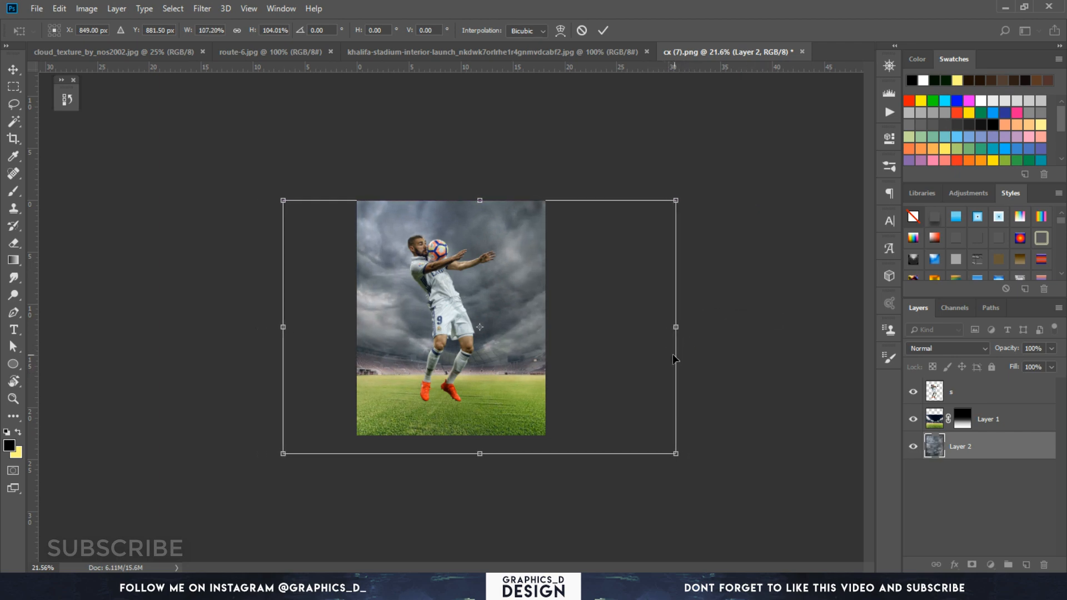
key(Return)
key(g)
key(ctrl+plus)
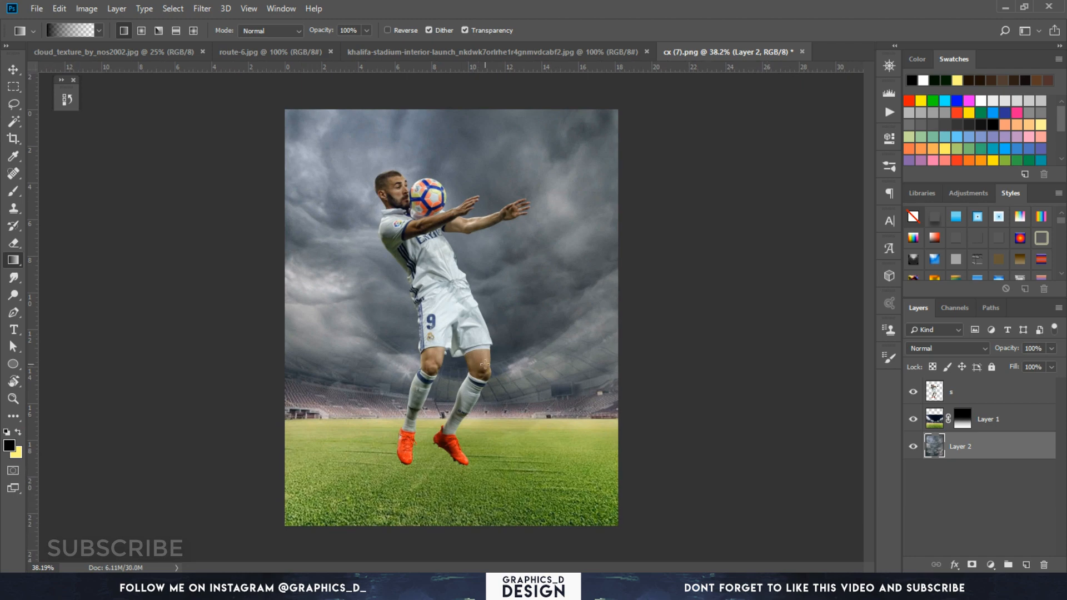
key(ctrl+minus)
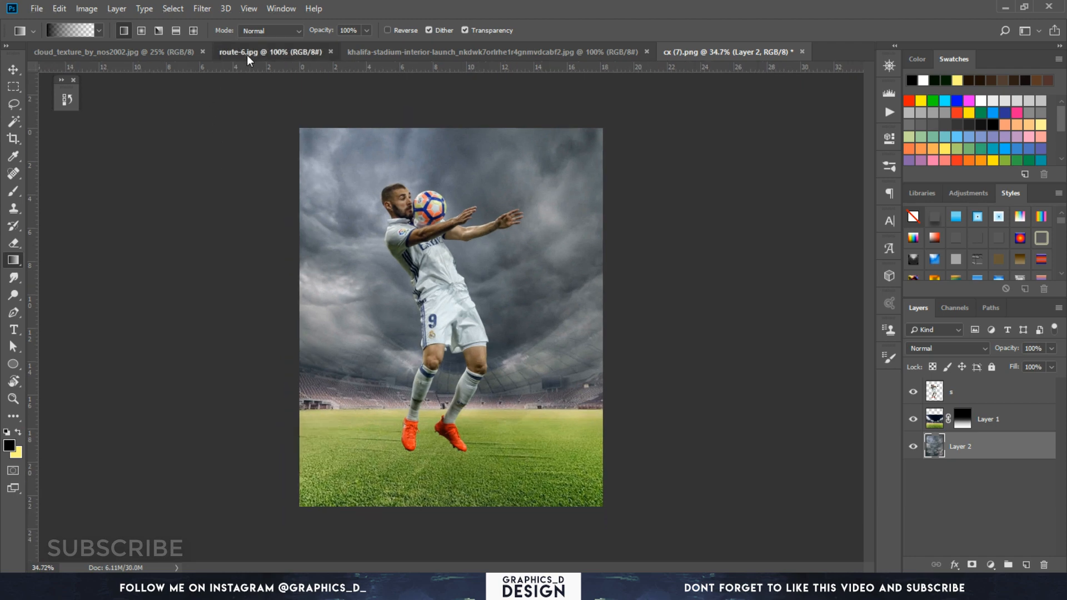
Bring the route-6.jpg landscape in above the cloud layer, scale it to about 137%, centre it and raise its hills above the stadium stands
click(247, 53)
click(14, 71)
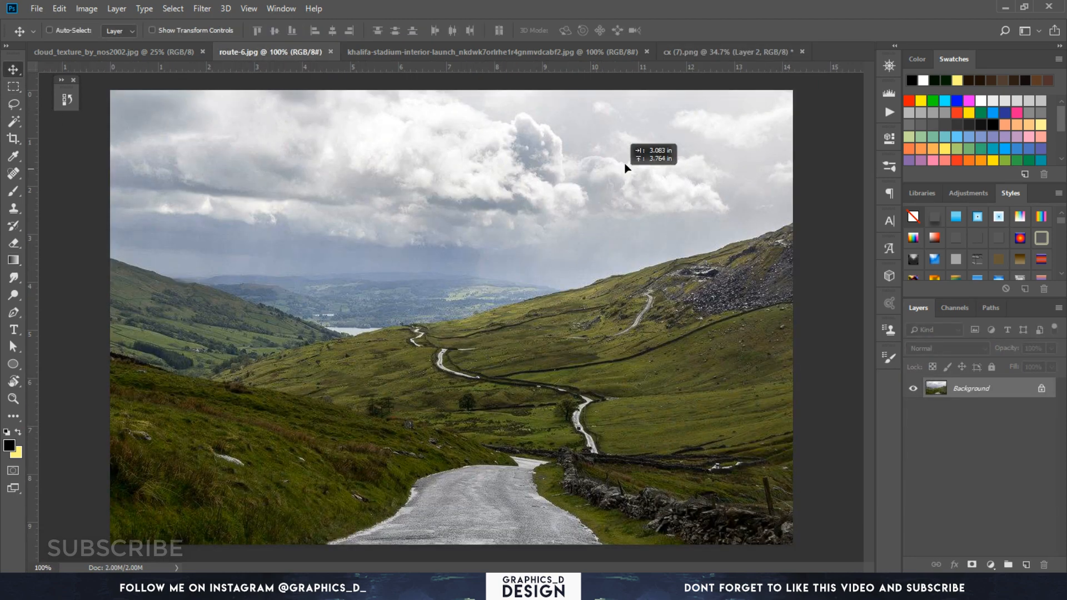
drag(658, 84, 508, 355)
key(ctrl+t)
drag(557, 242, 606, 217)
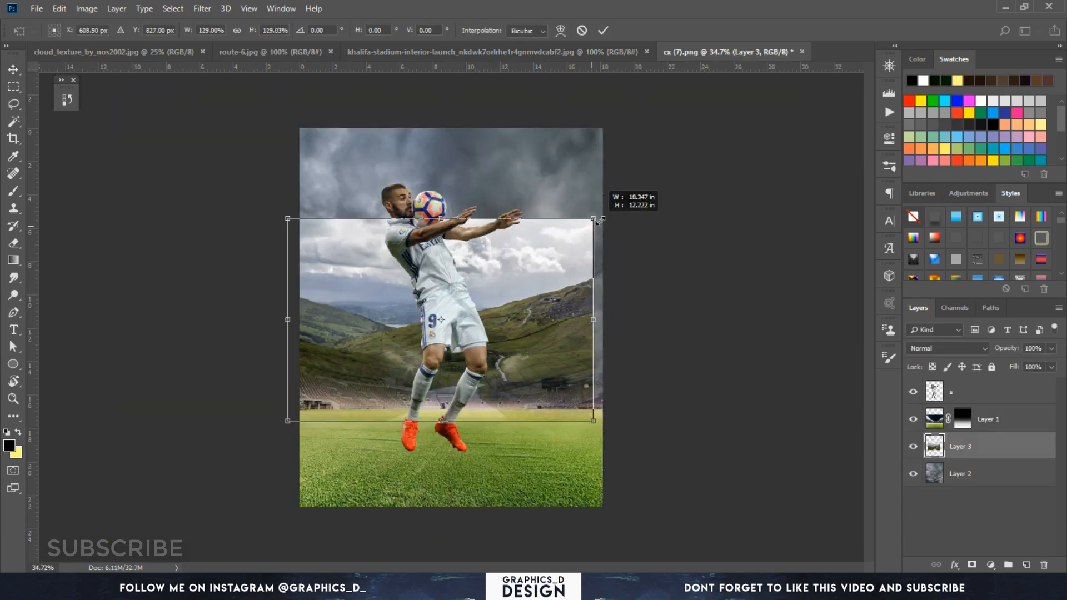
drag(560, 264, 570, 314)
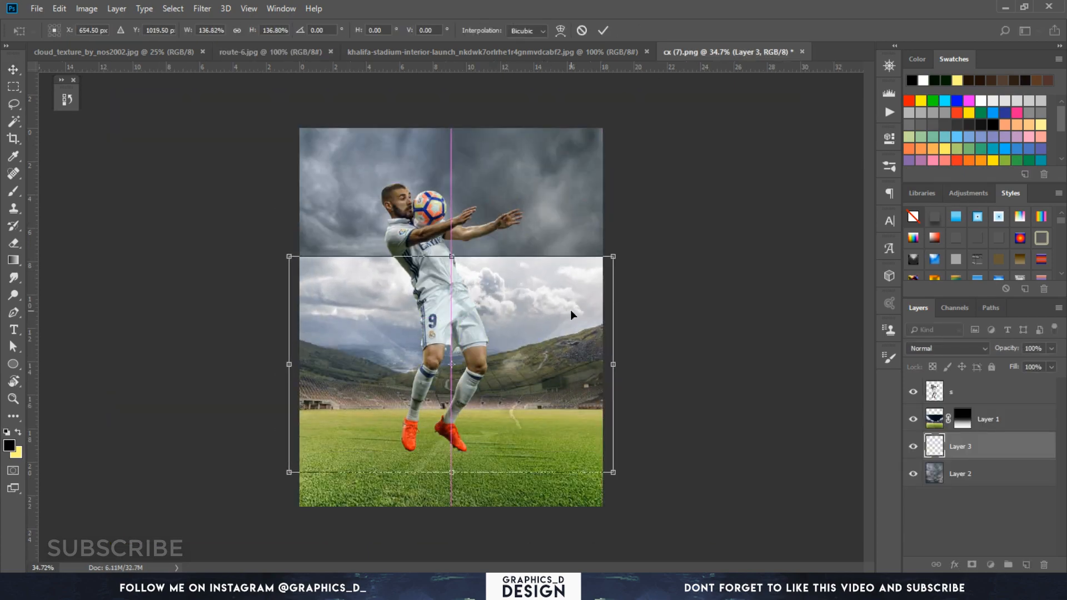
key(Return)
drag(558, 400, 558, 379)
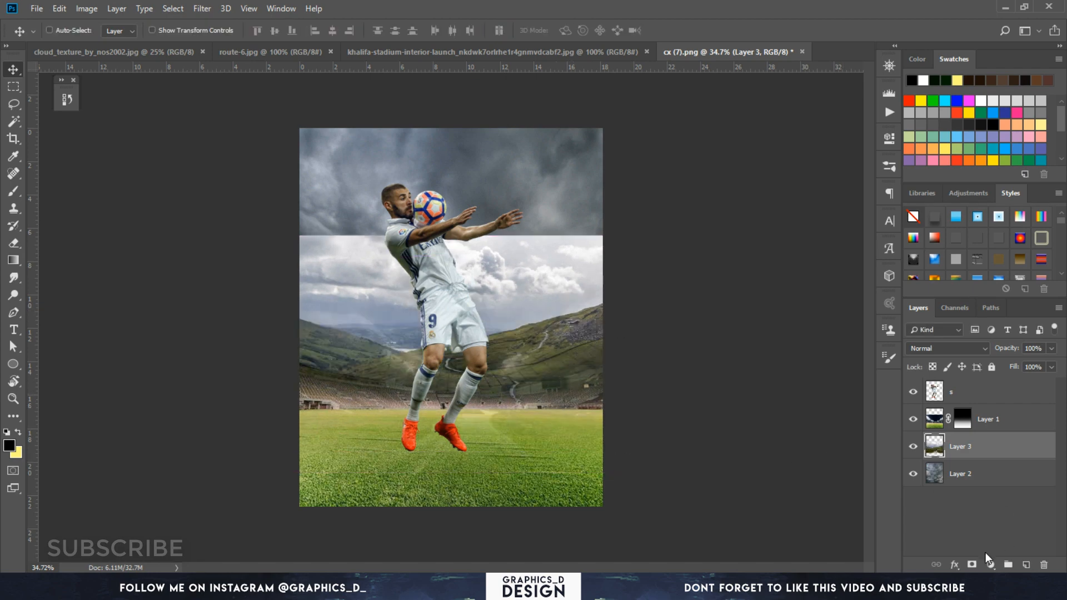
Add a black layer mask hiding the whole landscape layer and activate the Brush tool
alt+click(972, 566)
click(14, 193)
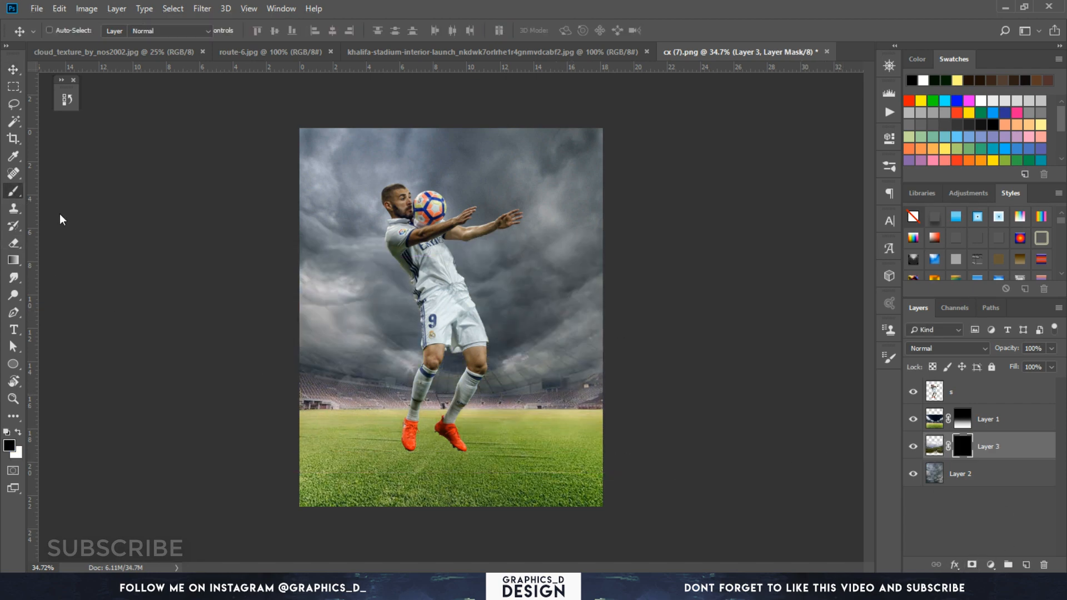
Try revealing the landscape around the player's legs by painting white on its mask at 100% flow, and undo the strokes
drag(375, 298, 453, 302)
key(x)
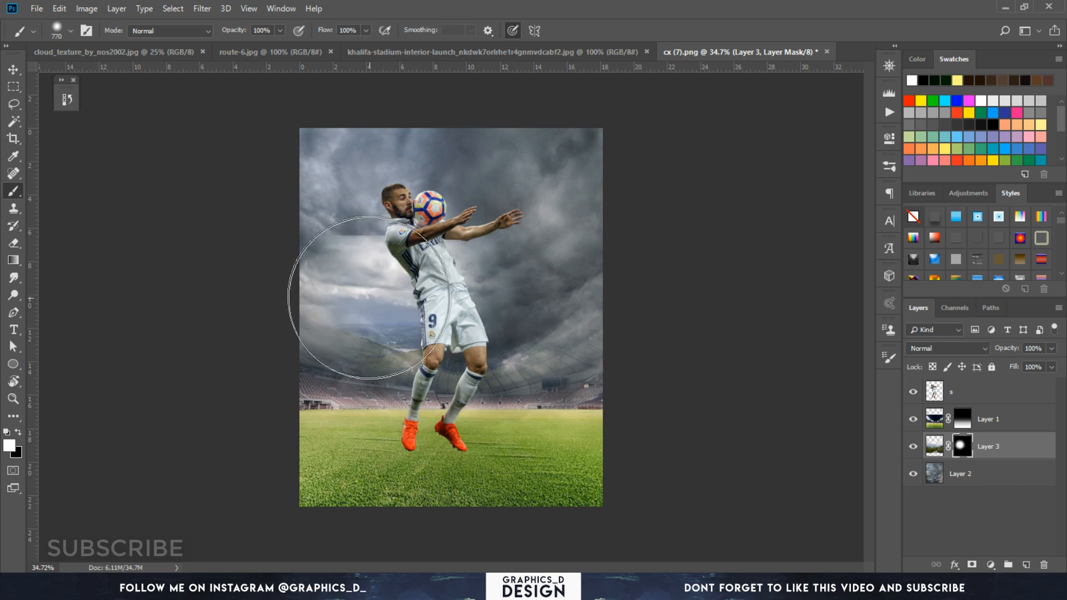
drag(410, 346, 408, 341)
click(312, 357)
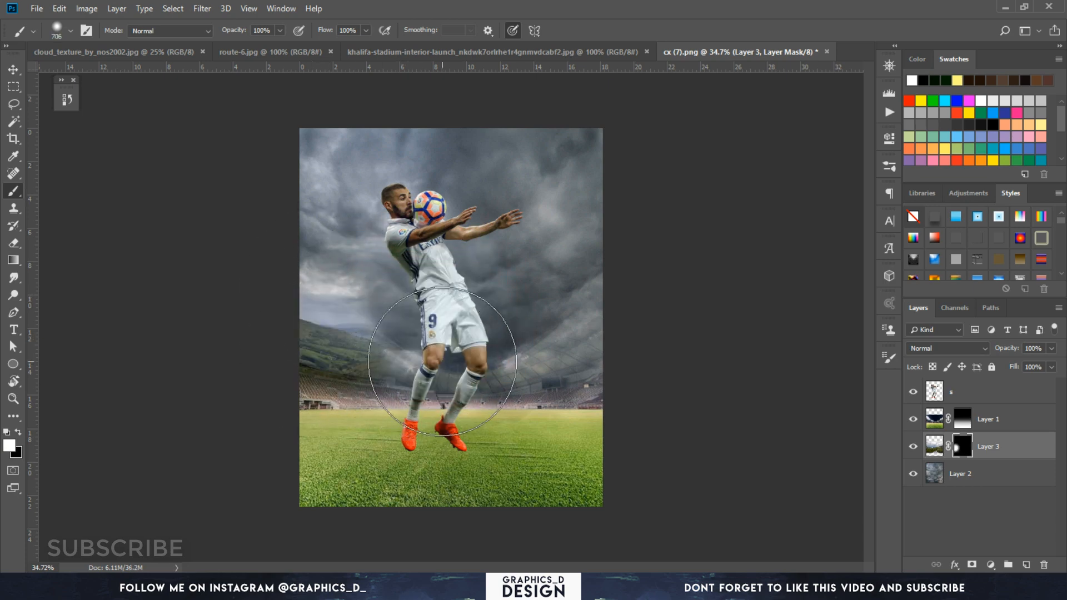
key(ctrl+z)
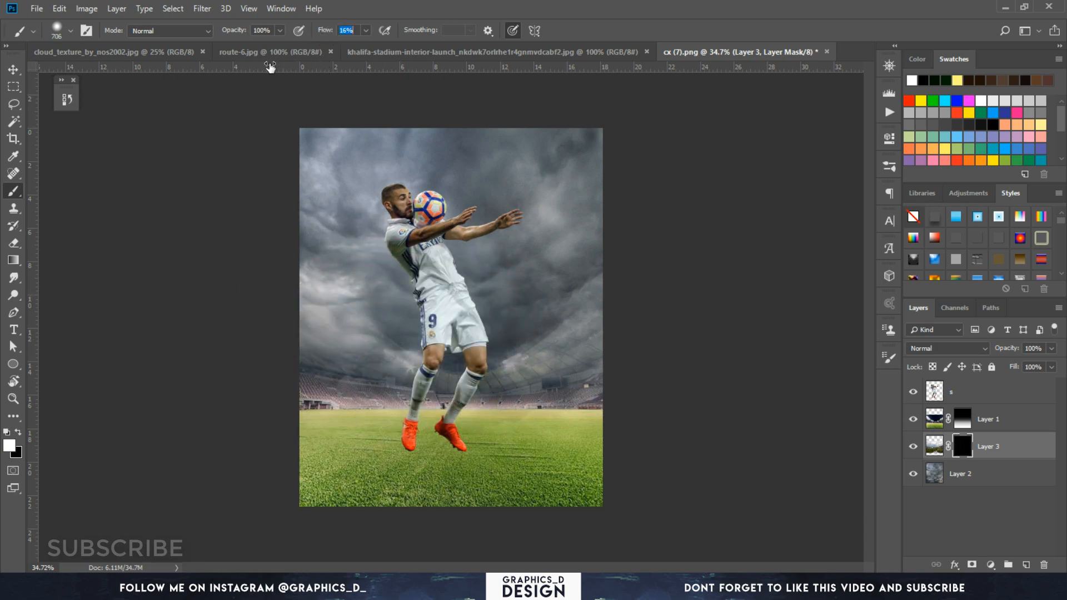
Blend the landscape's hills in on both sides behind the player by painting white and black on its mask at 16% flow
mouse_move(393, 378)
mouse_down()
mouse_move(353, 348)
mouse_move(431, 356)
mouse_move(398, 360)
mouse_move(668, 353)
mouse_up()
drag(538, 374, 529, 374)
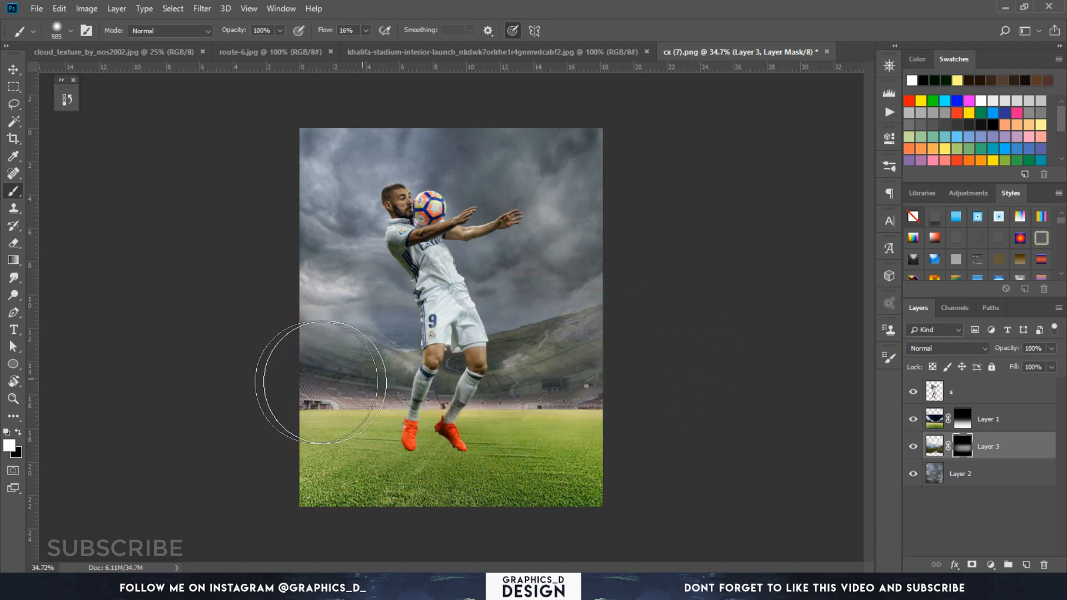
mouse_move(218, 379)
mouse_down()
mouse_move(314, 362)
mouse_move(214, 341)
mouse_up()
key(x)
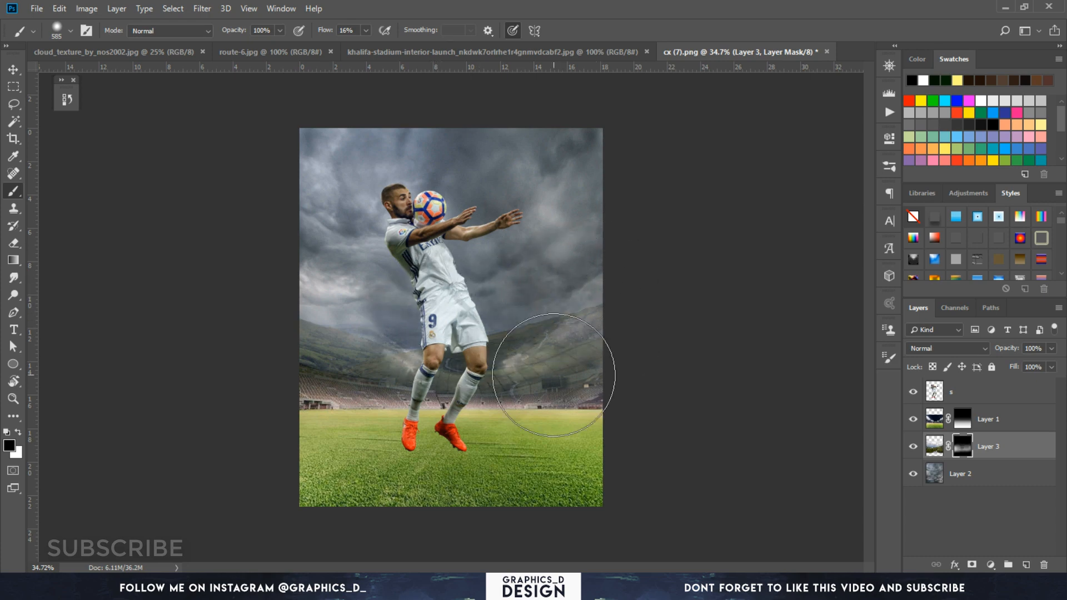
key(x)
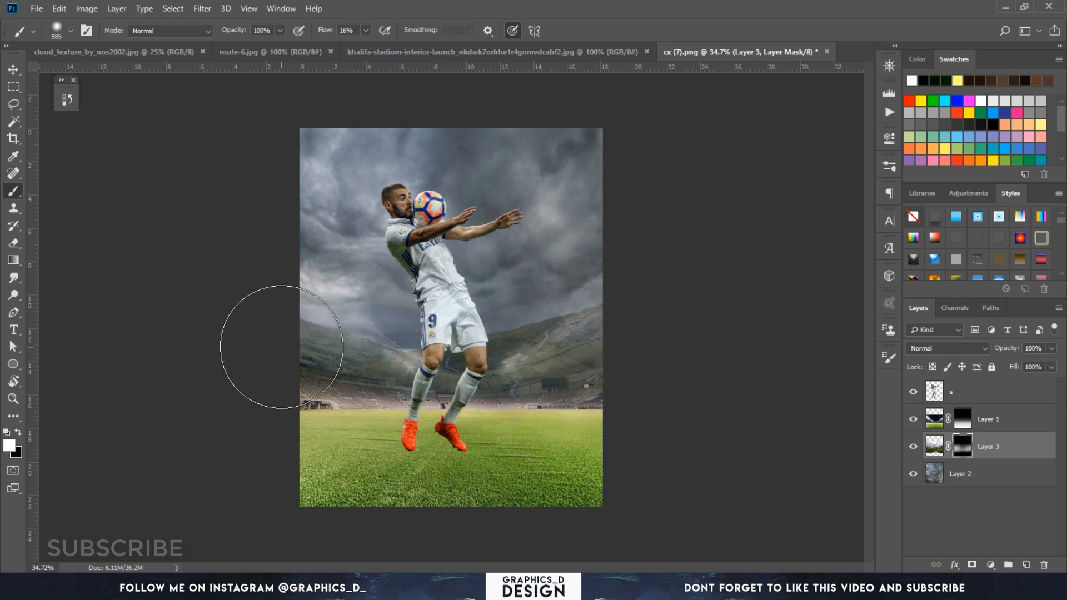
key(x)
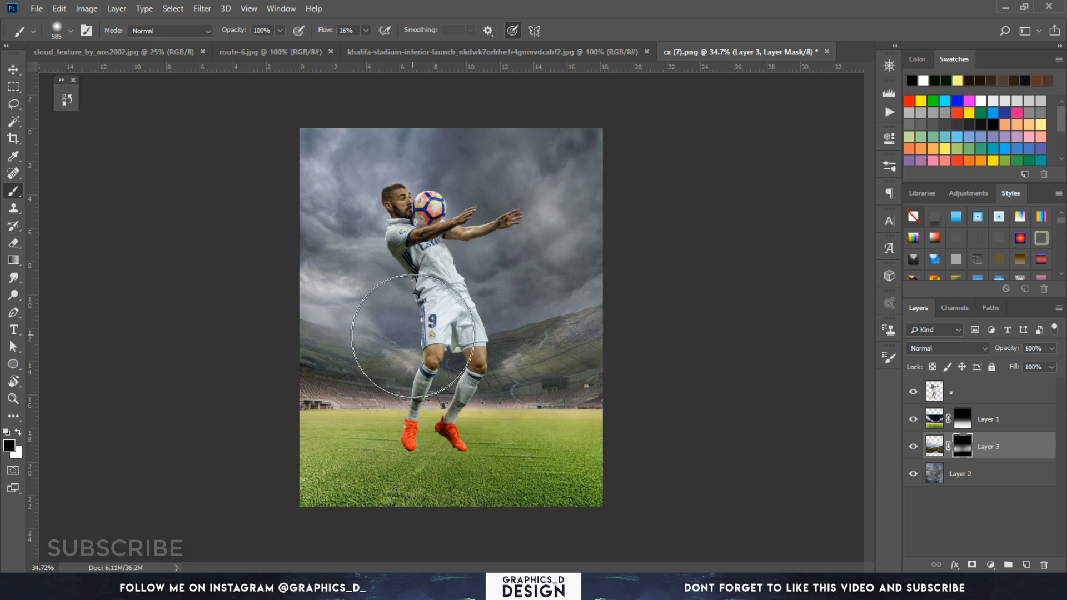
key(x)
drag(529, 394, 492, 393)
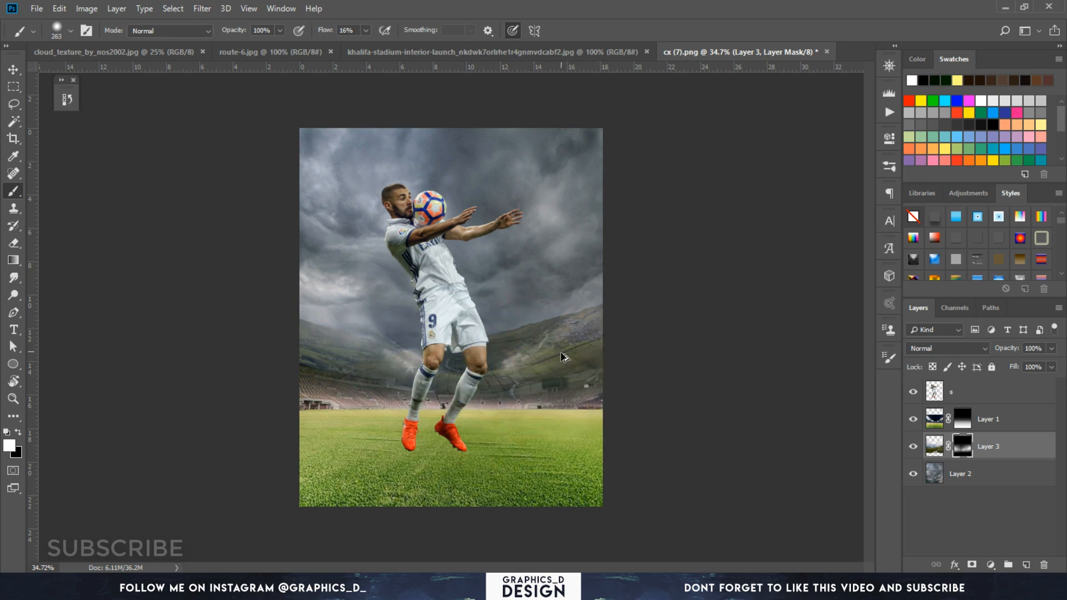
drag(562, 356, 592, 354)
mouse_move(586, 295)
mouse_down()
mouse_move(526, 295)
mouse_move(552, 291)
mouse_up()
key(x)
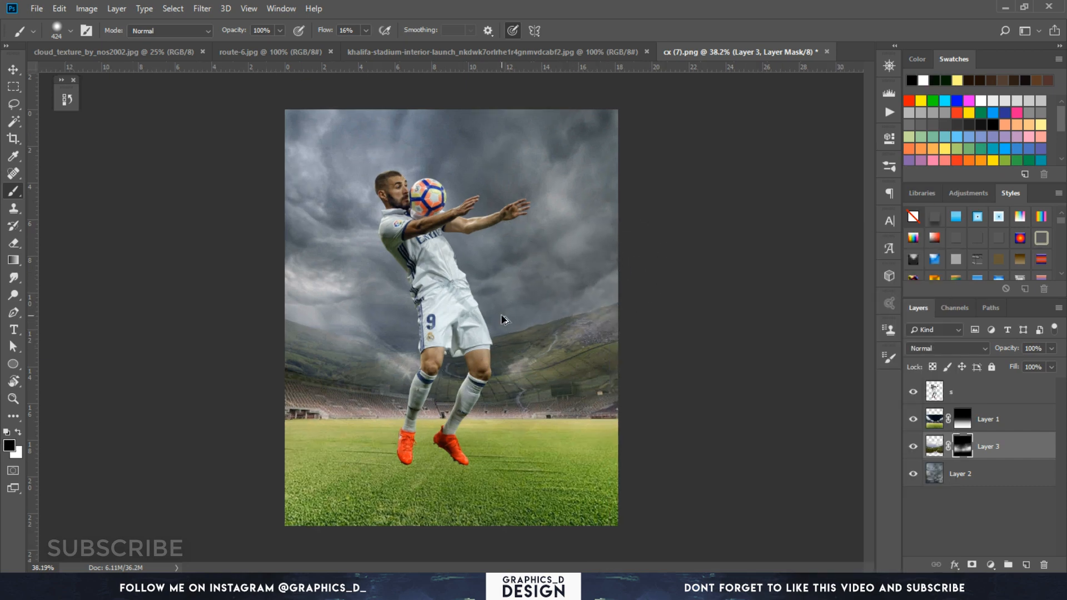
Add a Hue/Saturation adjustment above the stadium layer and set its saturation to -56
click(996, 428)
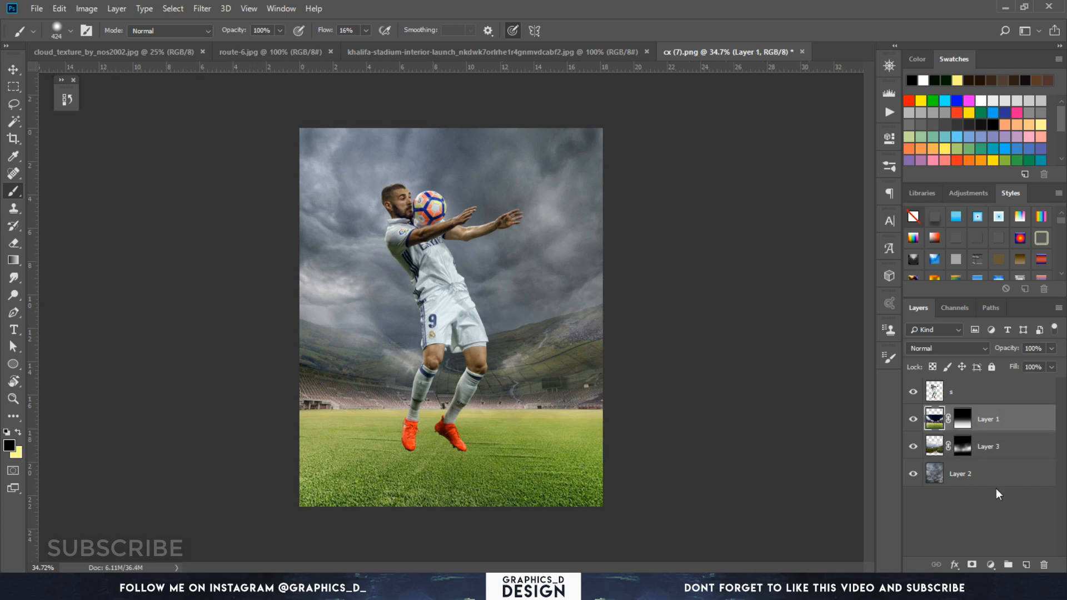
click(991, 565)
click(976, 434)
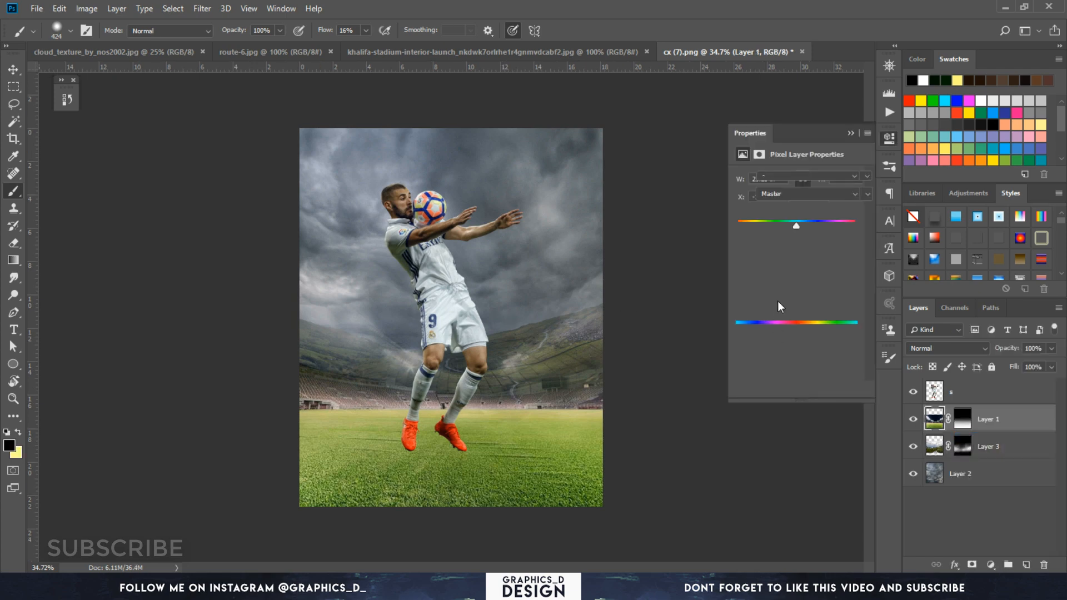
drag(795, 254, 763, 256)
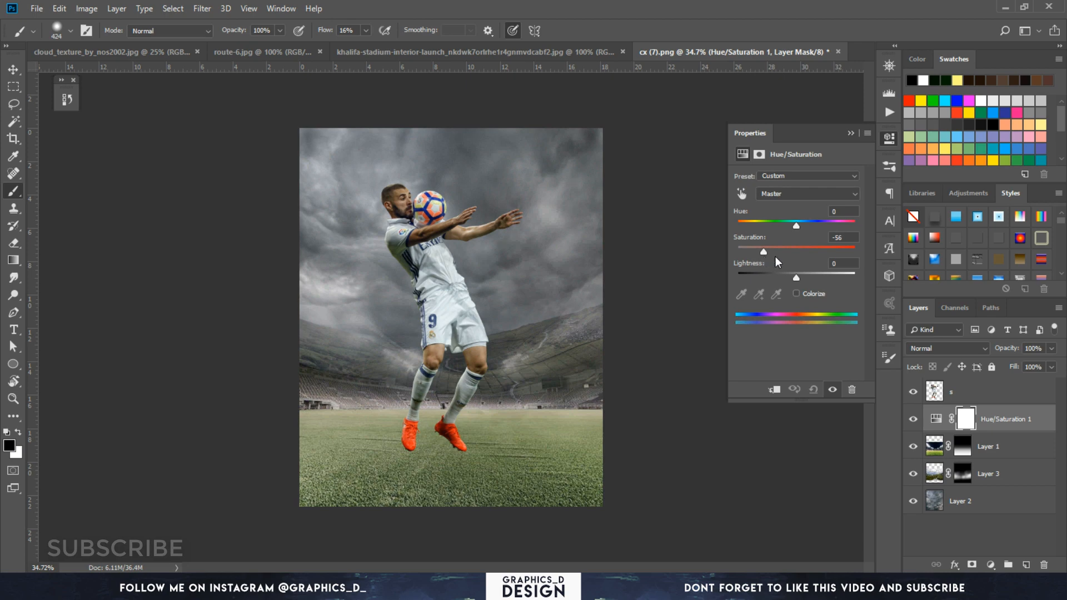
Add a Color Balance adjustment with midtones at -13 on Cyan/Red and +27 on Yellow/Blue
click(989, 565)
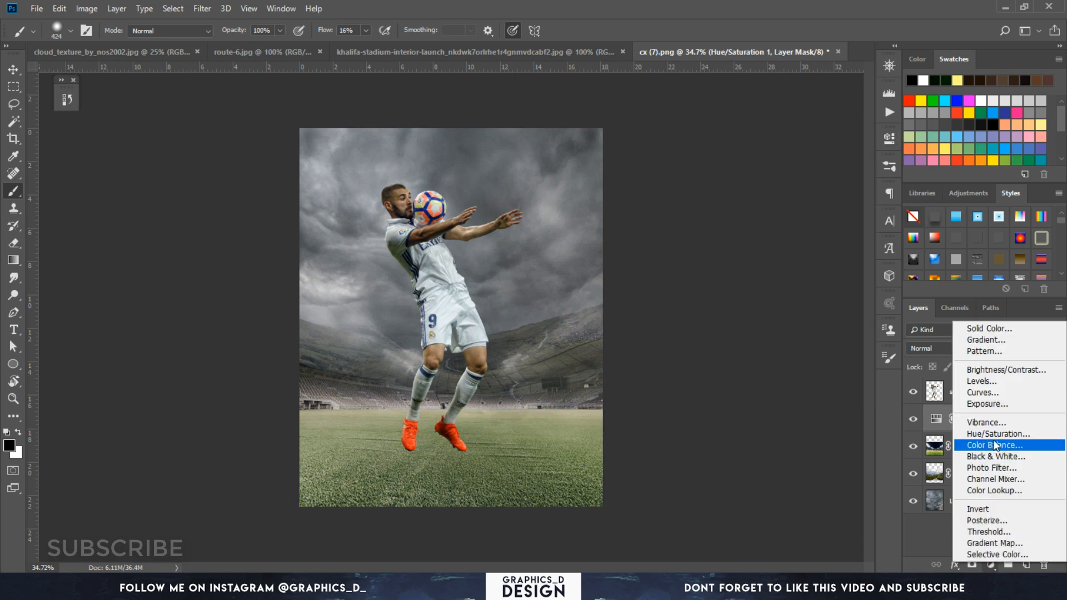
click(993, 442)
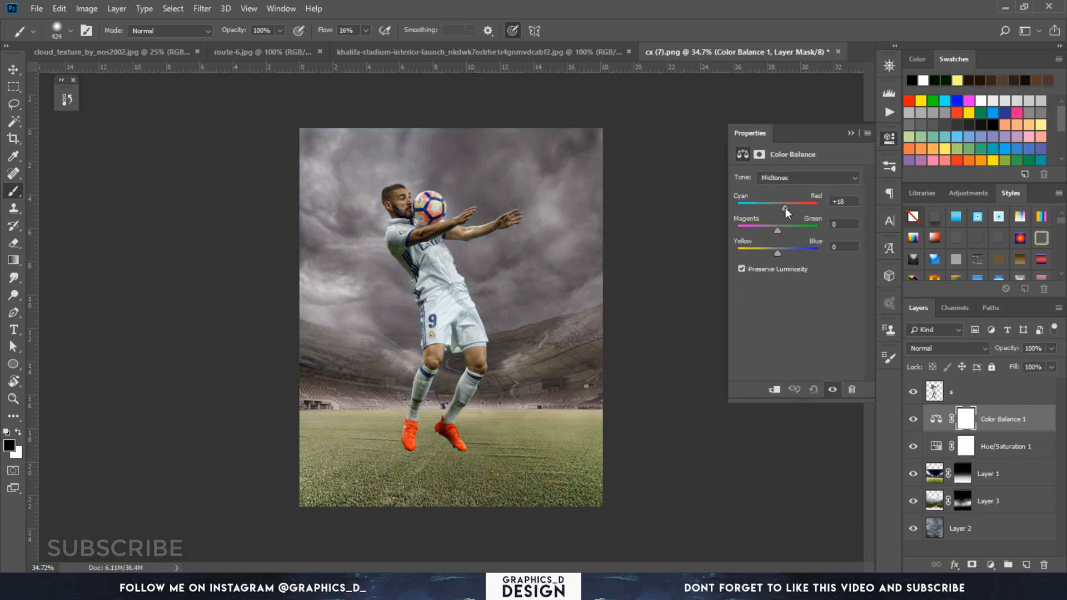
drag(785, 208, 769, 208)
drag(781, 251, 789, 251)
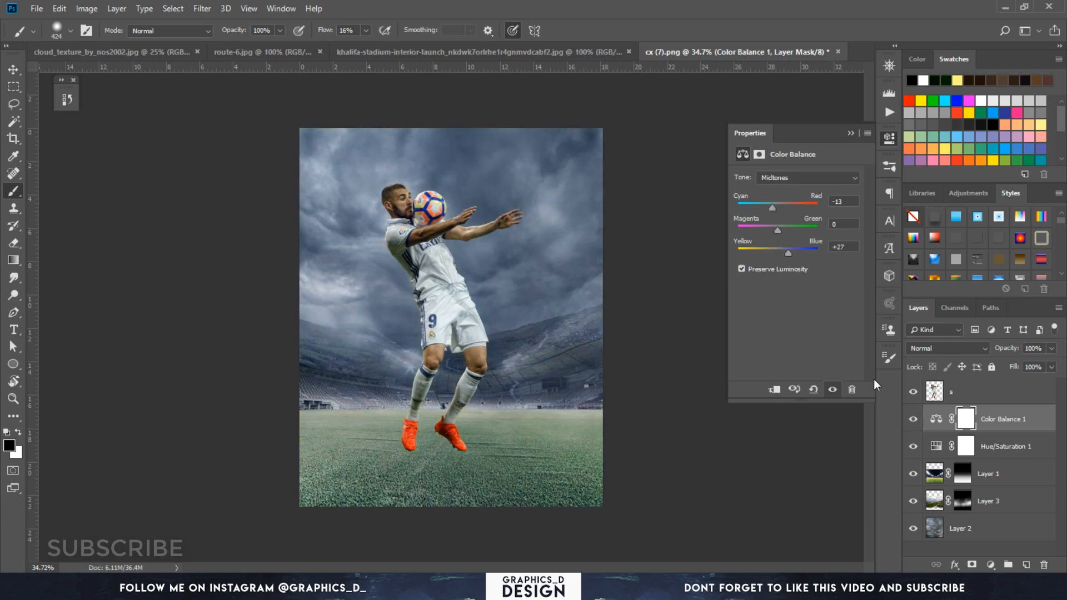
Add a Brightness/Contrast adjustment with brightness -63 and contrast 39
click(989, 565)
click(995, 387)
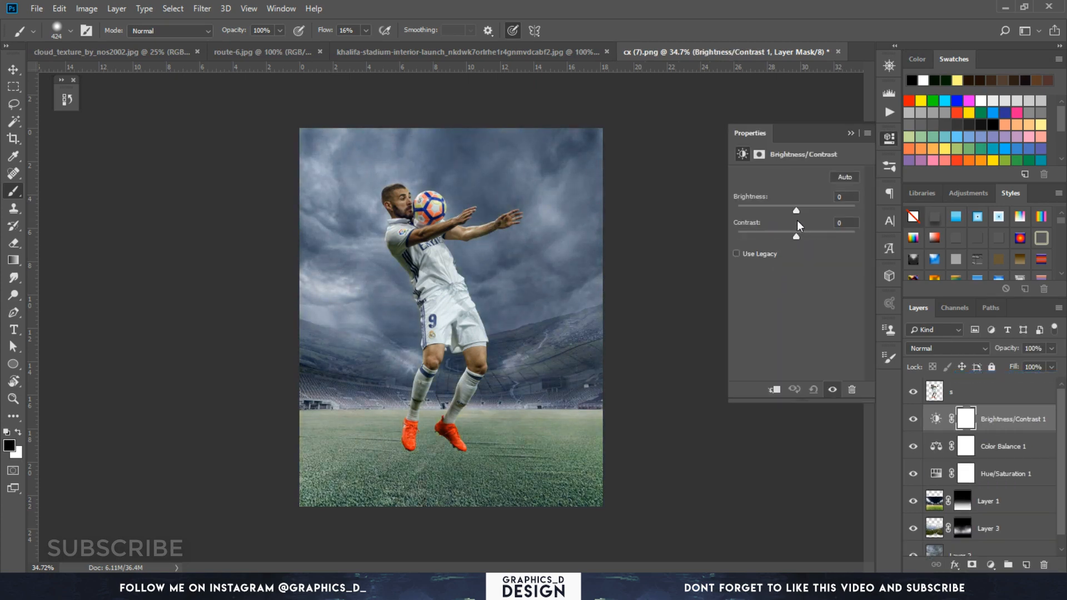
drag(807, 212, 772, 211)
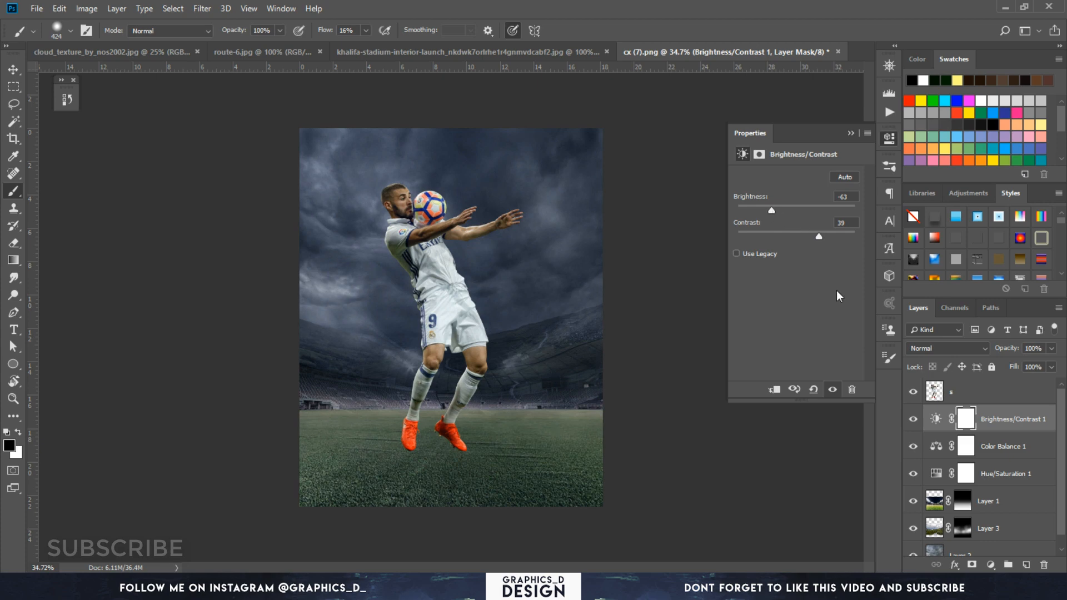
Add a Curves adjustment below the player and lower the RGB curve's midpoint slightly to darken the background
click(990, 564)
click(981, 394)
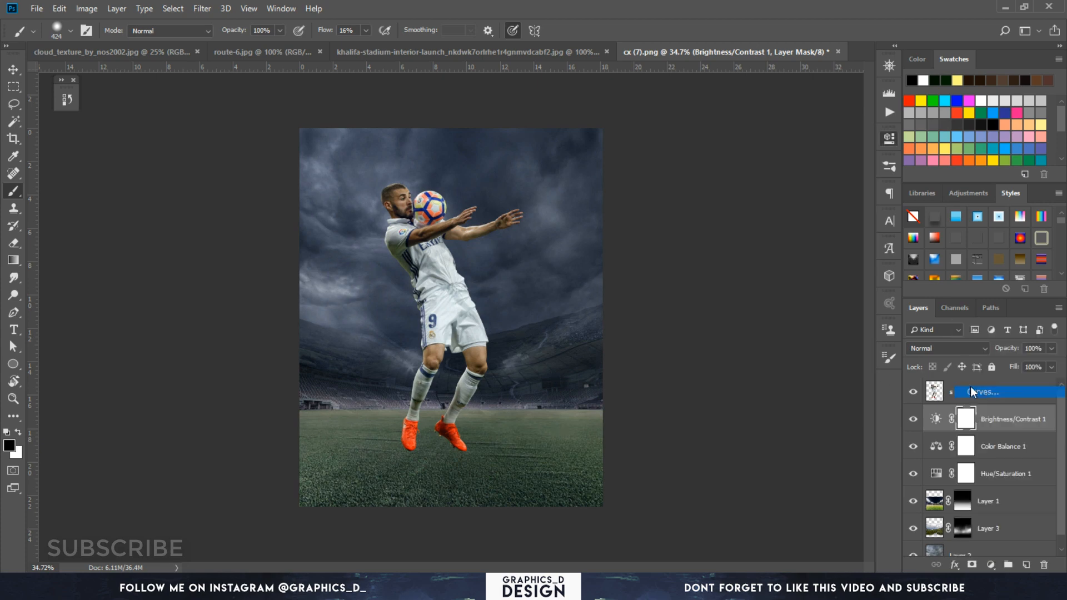
drag(812, 252, 814, 257)
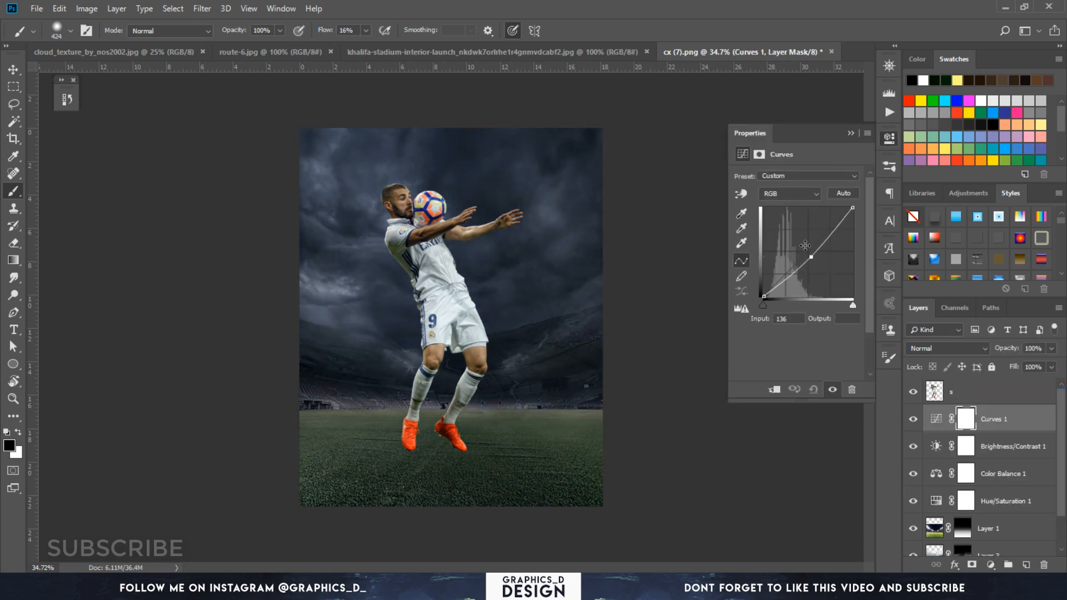
Adjust the Red channel of the Curves adjustment, lowering its shadows and adding a point in the highlights
click(779, 190)
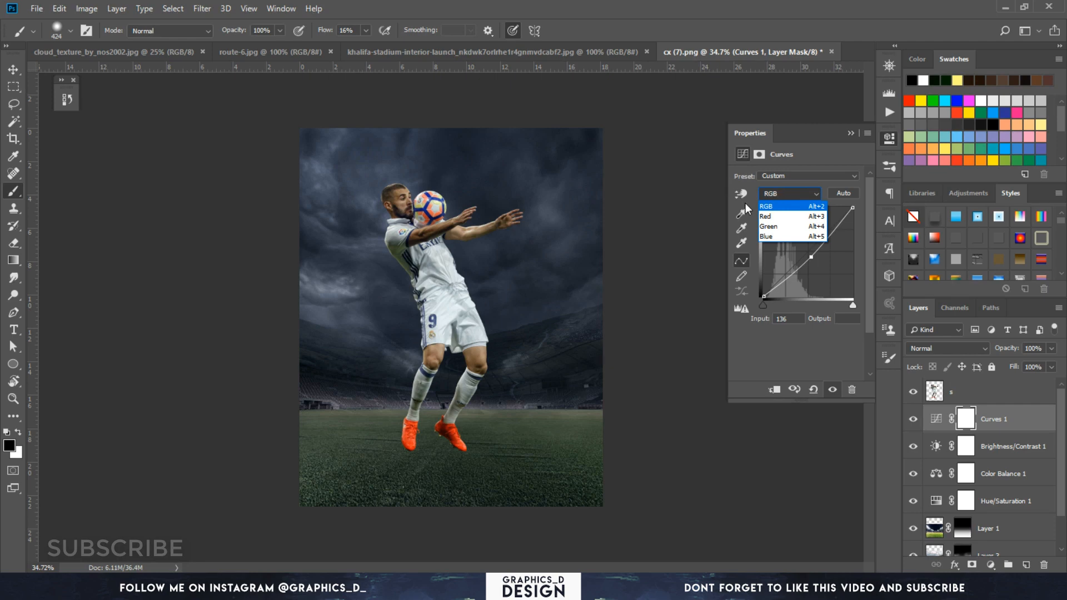
click(778, 216)
drag(794, 270, 784, 279)
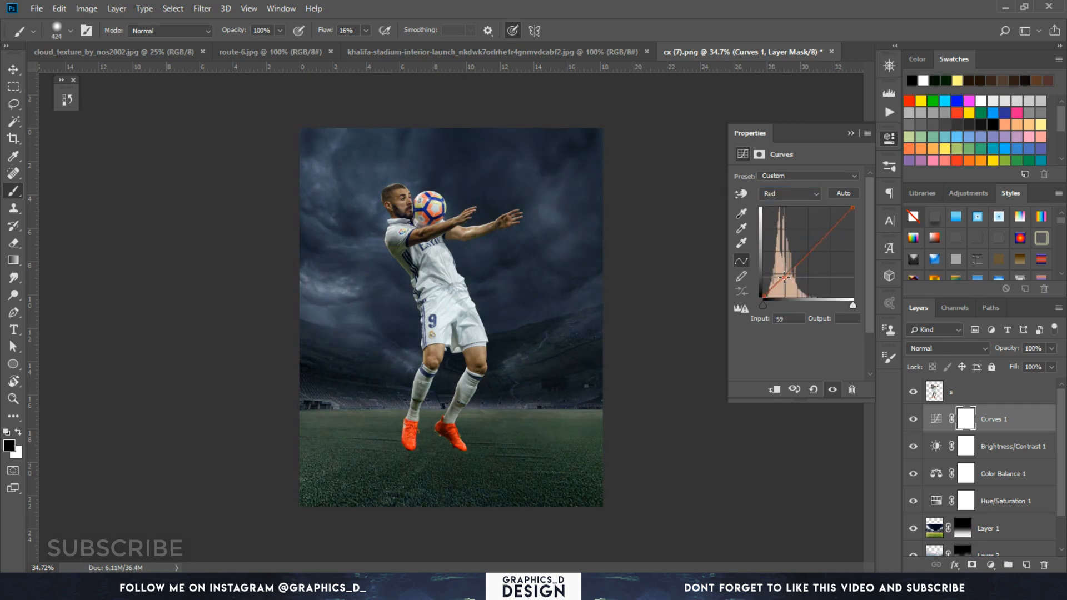
mouse_move(823, 239)
mouse_down()
mouse_move(823, 229)
mouse_move(834, 237)
mouse_up()
Shape the Green channel of the Curves adjustment with points in the shadows, midtones and highlights for a teal tint
click(797, 194)
click(801, 221)
drag(810, 243, 790, 275)
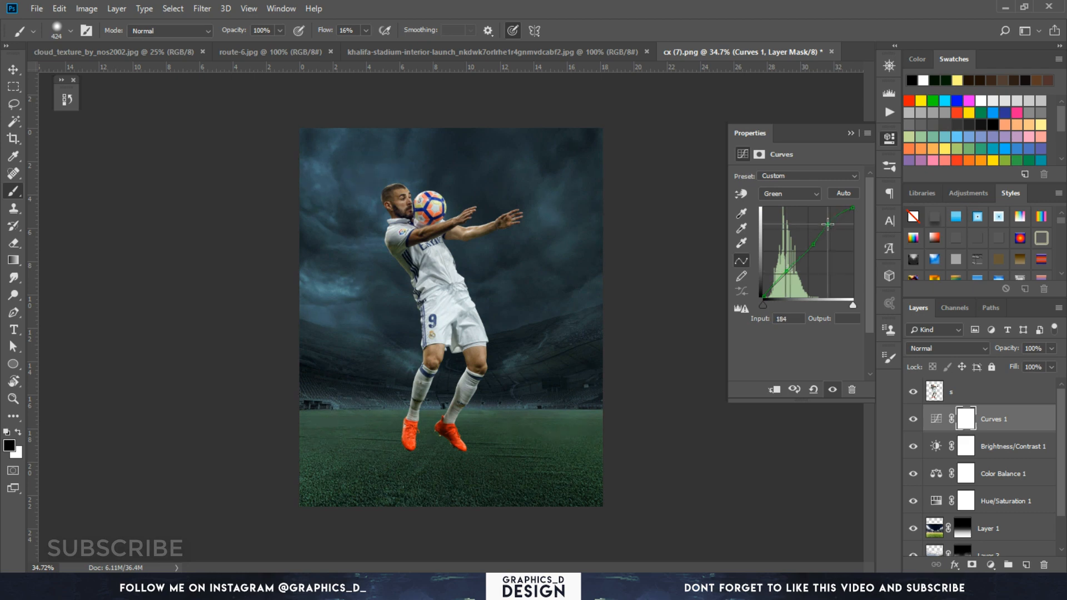
click(828, 230)
Hide the player layer and group all background and adjustment layers from Curves 1 down to Layer 2
click(913, 393)
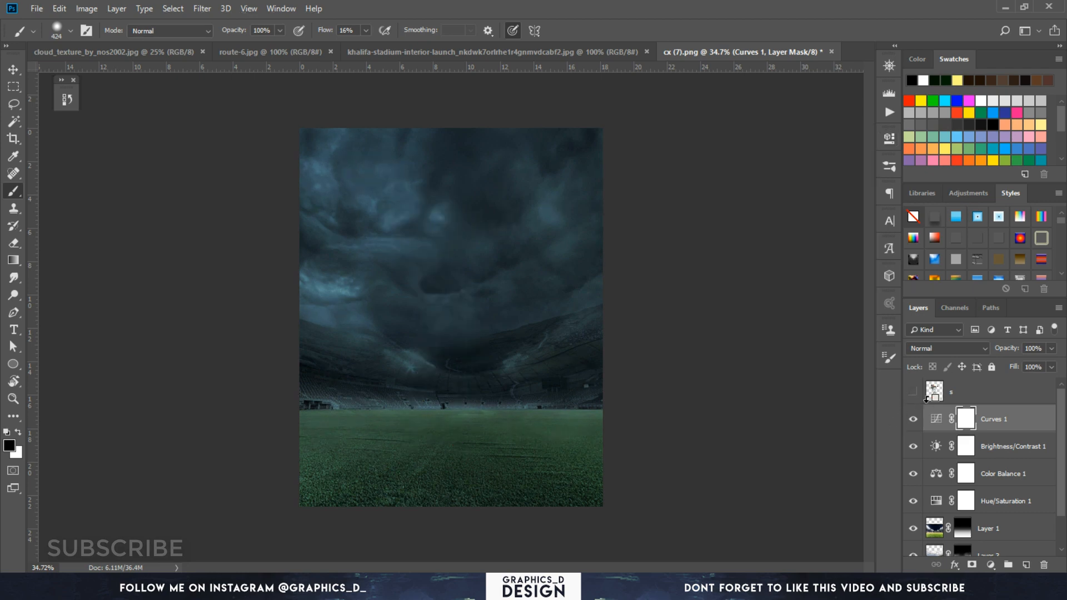
scroll(1007, 512, down, 2)
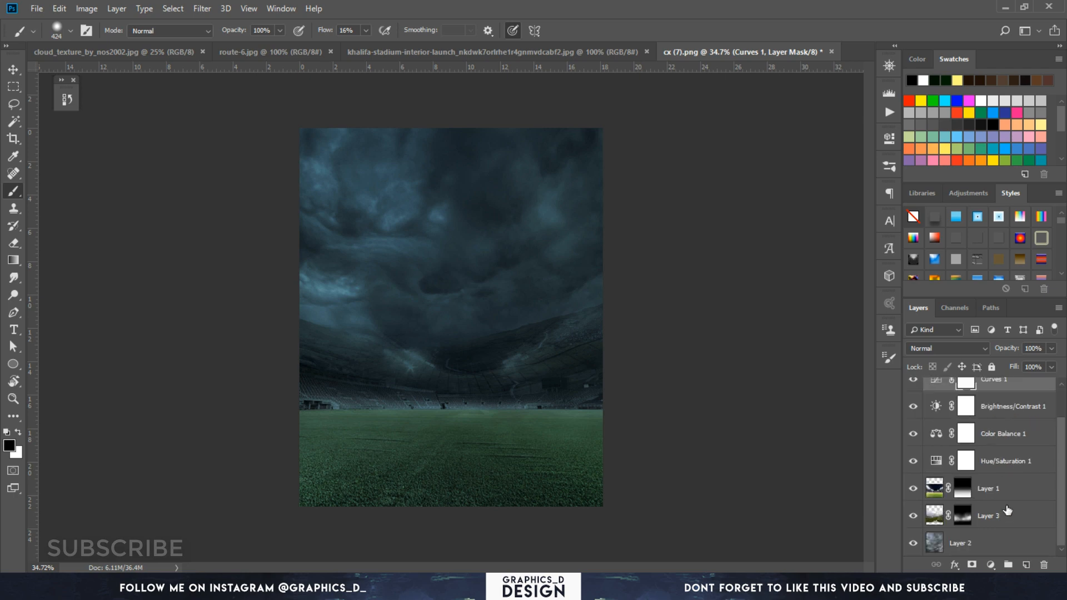
shift+click(1012, 547)
key(ctrl+g)
Duplicate the background group and merge the copy into a single layer
key(ctrl+j)
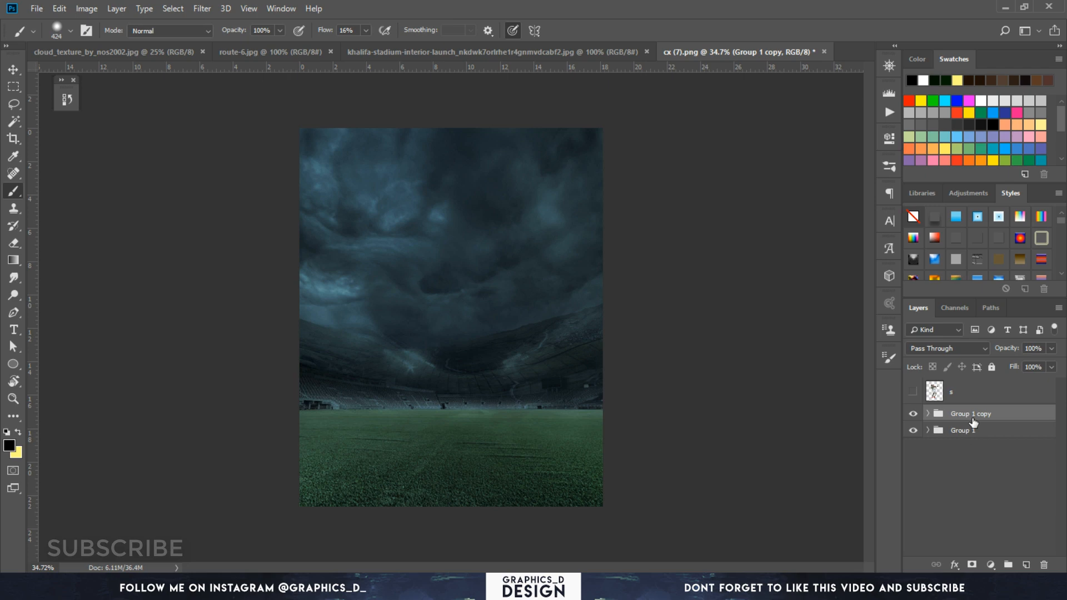
right_click(974, 423)
click(979, 306)
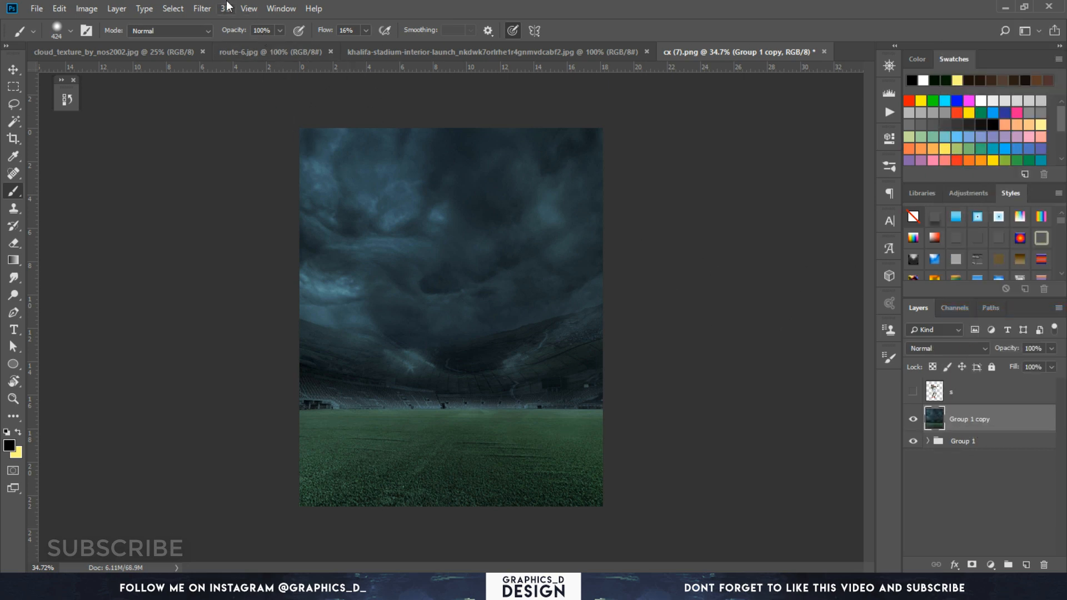
Apply a Gaussian Blur with a 3.0 pixel radius to the merged background copy
click(206, 9)
mouse_move(289, 159)
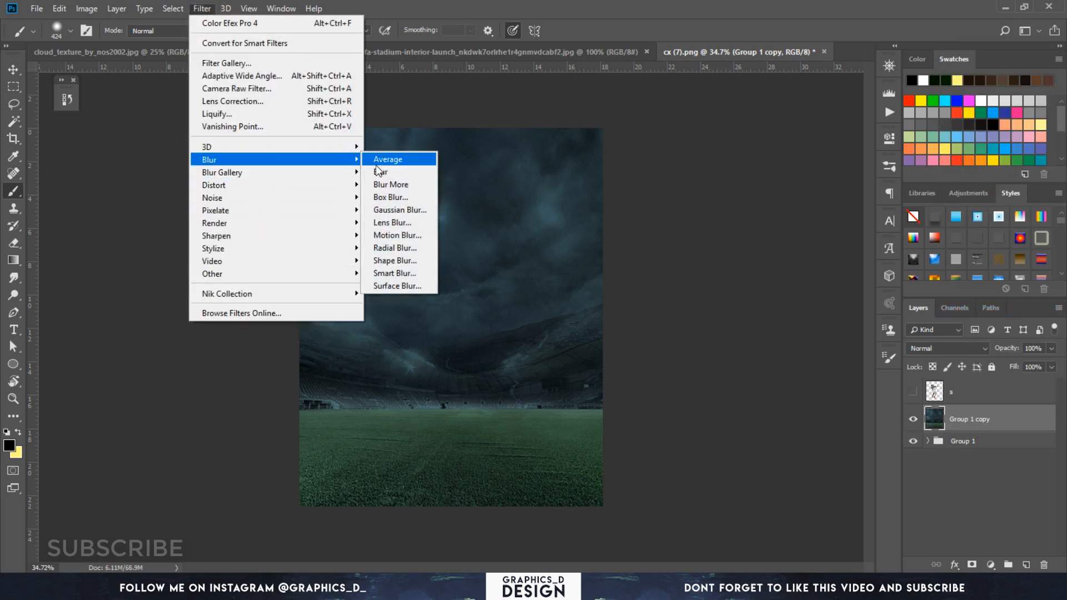
click(392, 210)
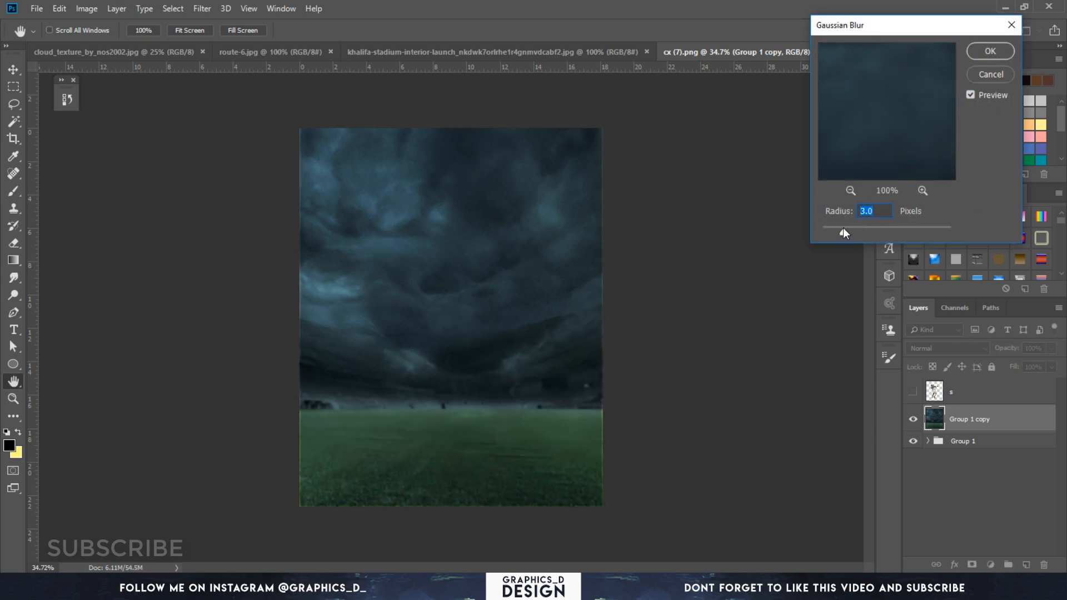
click(988, 55)
Scale the blurred background copy to about 103% around its centre and show the player layer again
key(ctrl+t)
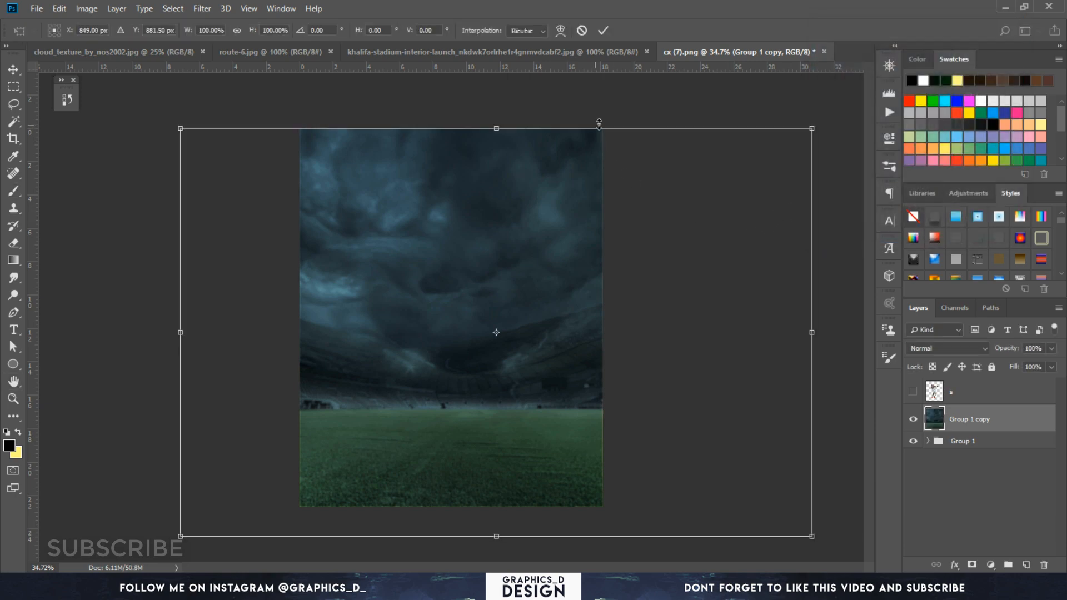
drag(812, 129, 821, 122)
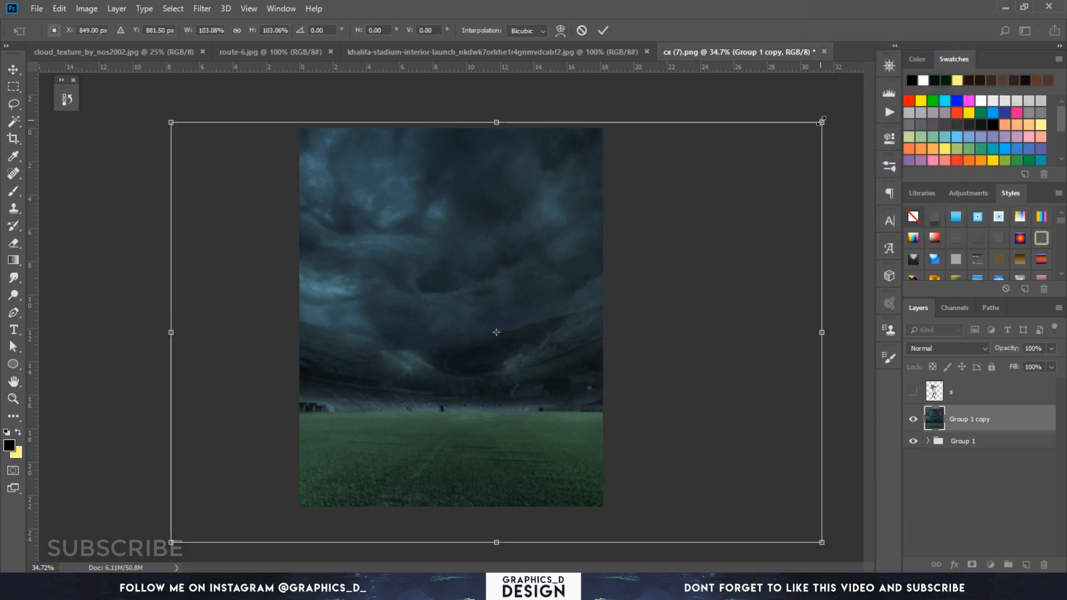
key(Return)
click(914, 392)
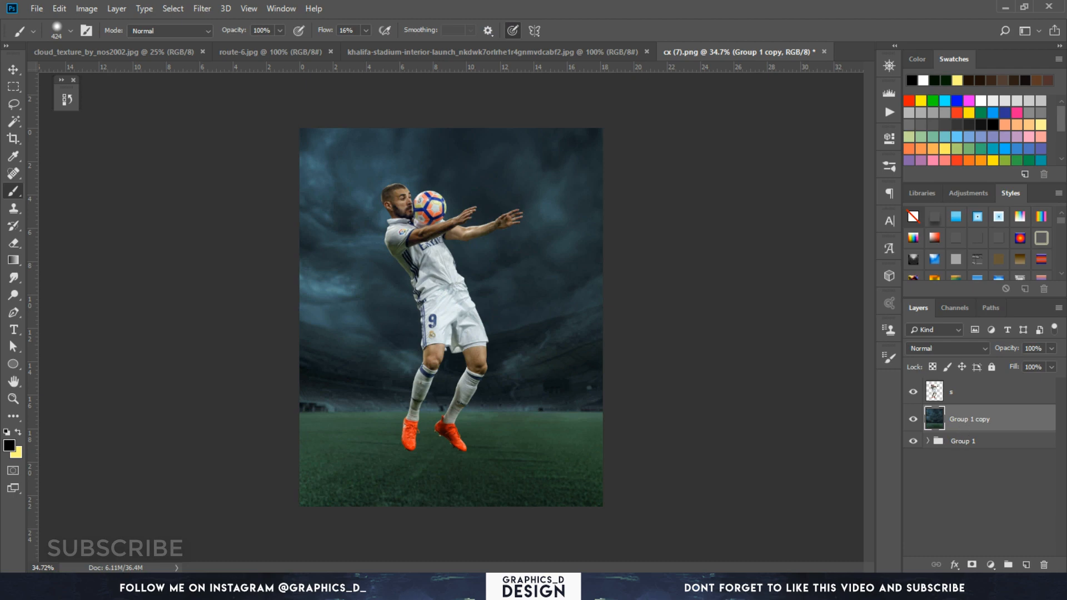
Paint a large soft white glow behind the player on a new layer below the player and set its blend mode to Overlay
click(1025, 564)
mouse_move(445, 342)
mouse_down()
mouse_move(472, 339)
mouse_move(503, 316)
mouse_up()
click(10, 445)
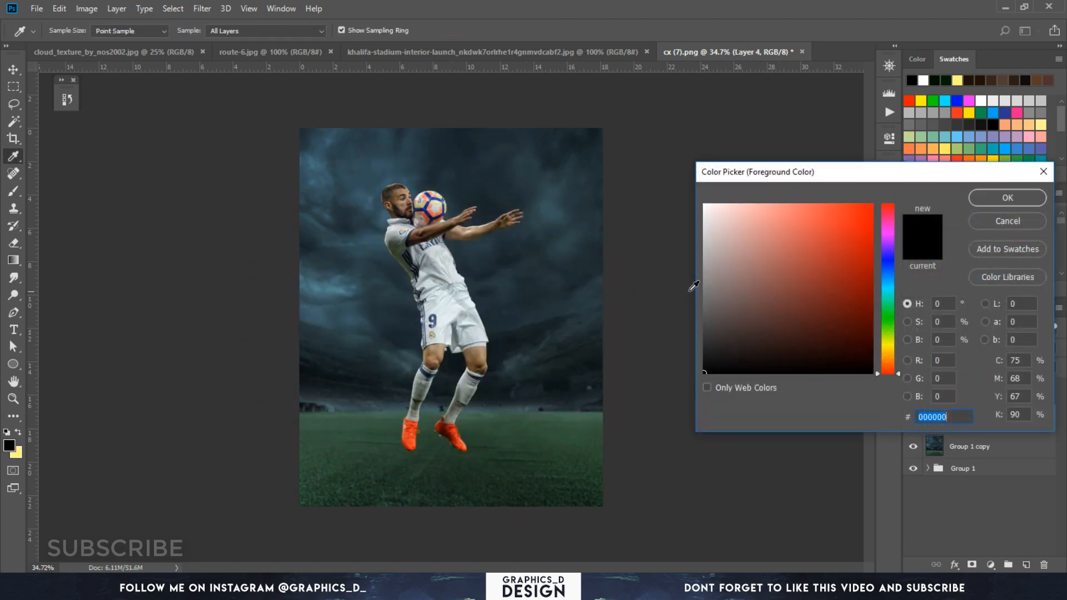
click(704, 204)
click(1007, 198)
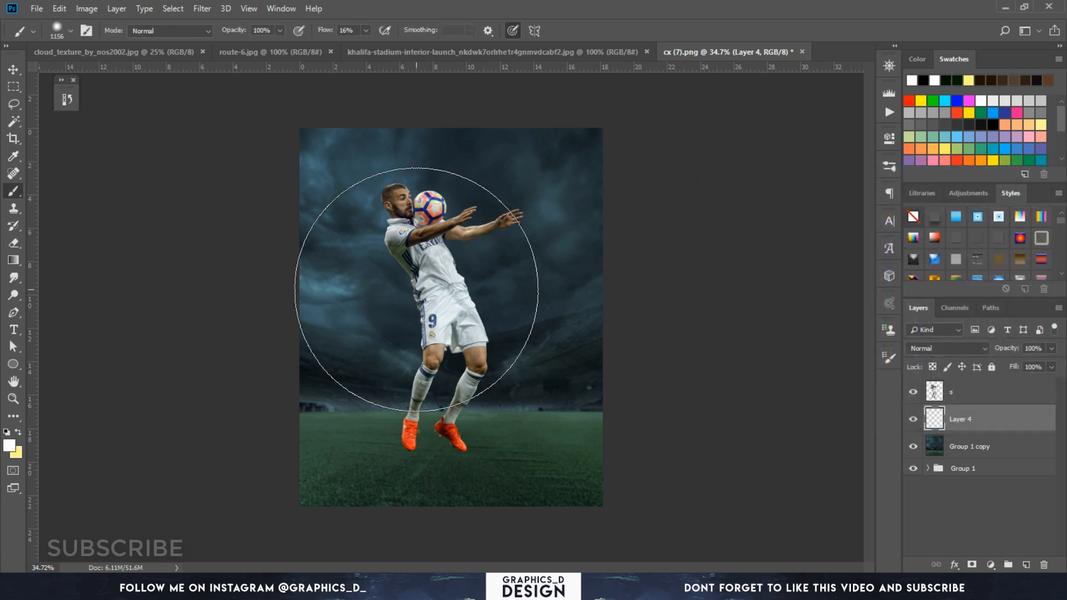
drag(448, 283, 439, 285)
click(937, 353)
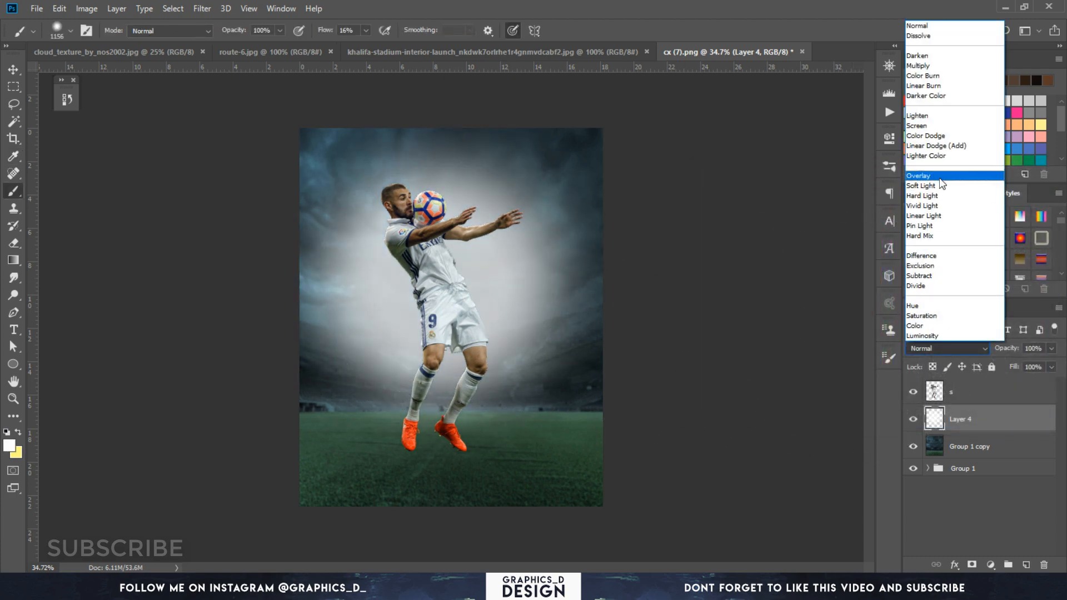
click(939, 177)
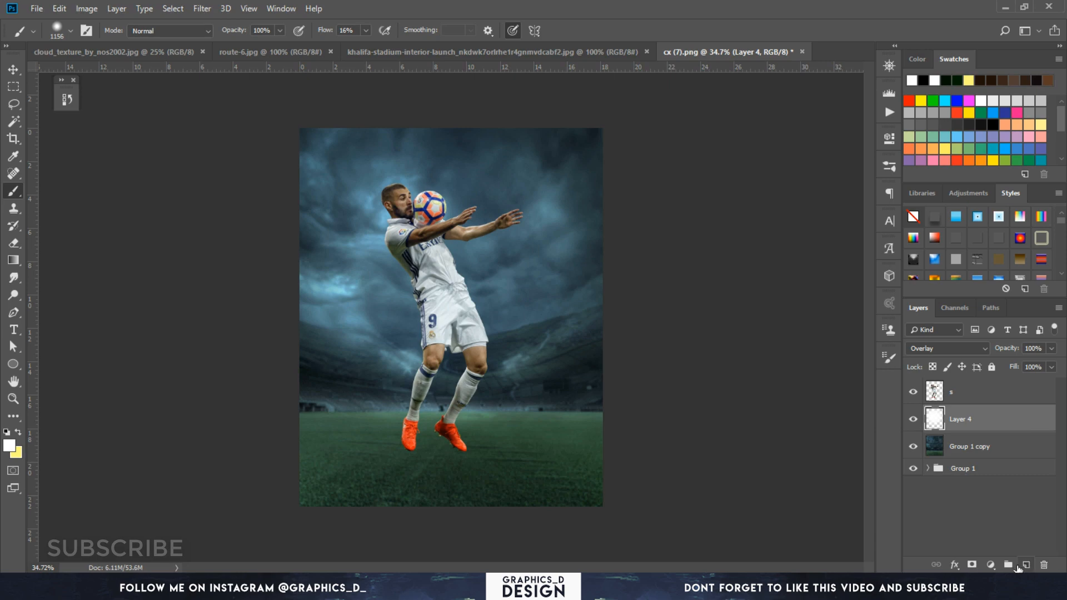
Add a new layer above the player and paint a soft white glow over the canvas's upper-right corner
click(1026, 565)
drag(1026, 421, 1026, 391)
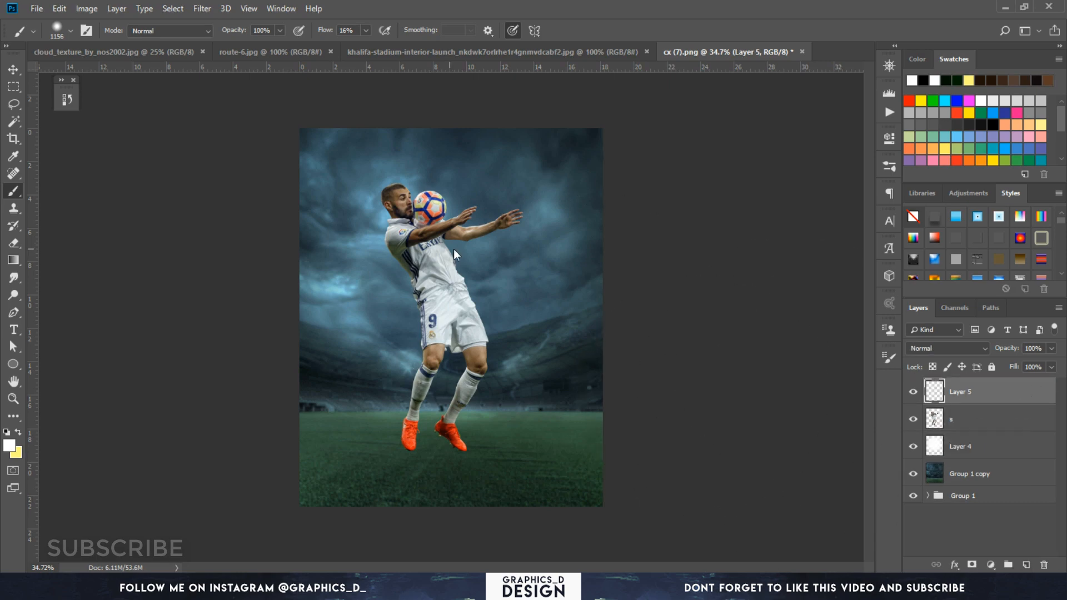
mouse_move(455, 250)
mouse_down()
mouse_move(636, 179)
mouse_move(667, 111)
mouse_up()
click(635, 177)
click(645, 176)
click(644, 177)
Enlarge and reposition the corner glow so it spreads softly from the upper right of the canvas, and return to the Brush tool
key(ctrl+t)
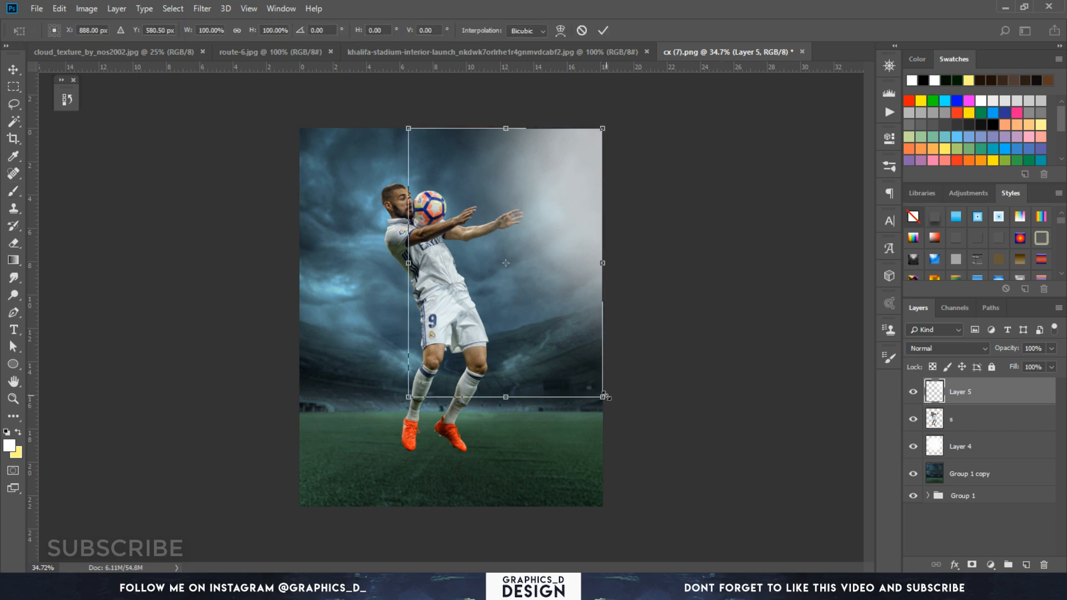
drag(605, 397, 720, 450)
mouse_move(613, 413)
mouse_down()
mouse_move(613, 428)
mouse_move(610, 391)
mouse_up()
key(Return)
key(b)
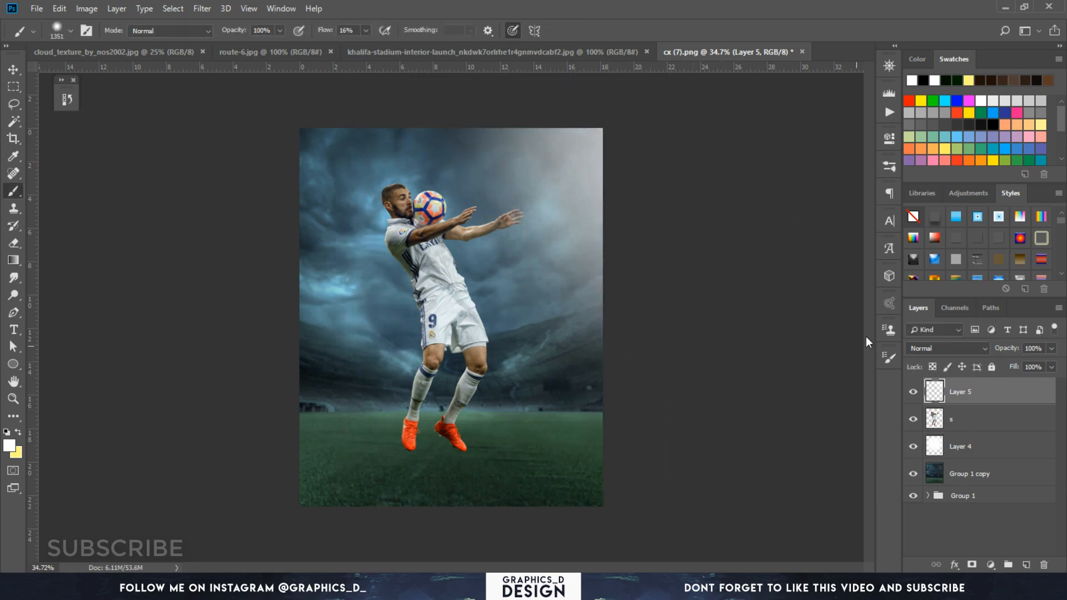
Set the corner glow layer to Overlay and paint another soft white glow over the canvas's upper-right corner on a new layer
click(926, 347)
click(947, 175)
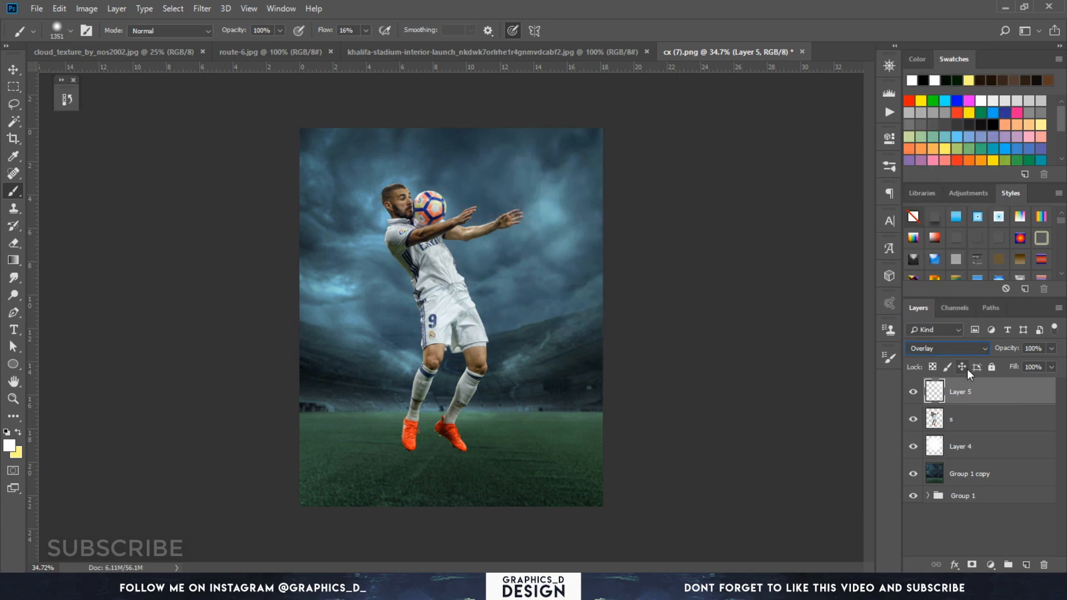
click(1026, 565)
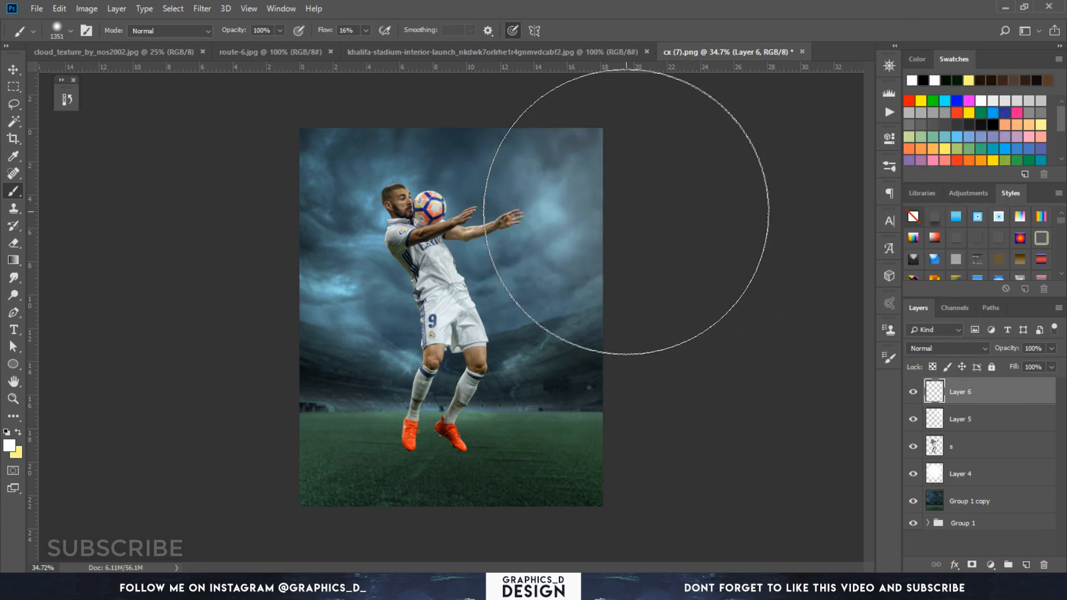
click(703, 141)
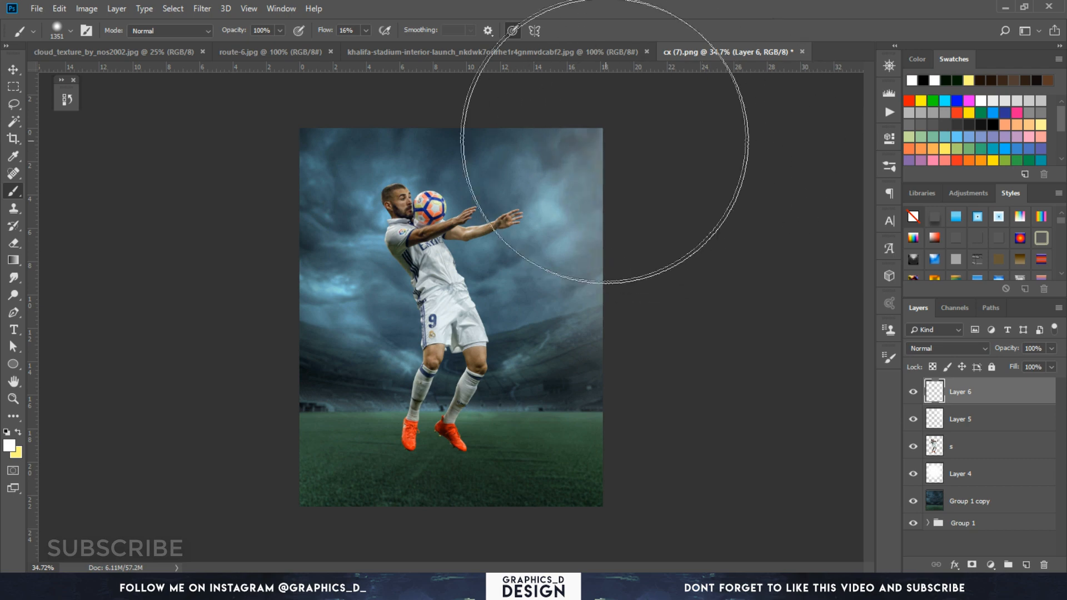
click(596, 132)
scroll(656, 186, down, 2)
drag(564, 253, 612, 253)
click(641, 235)
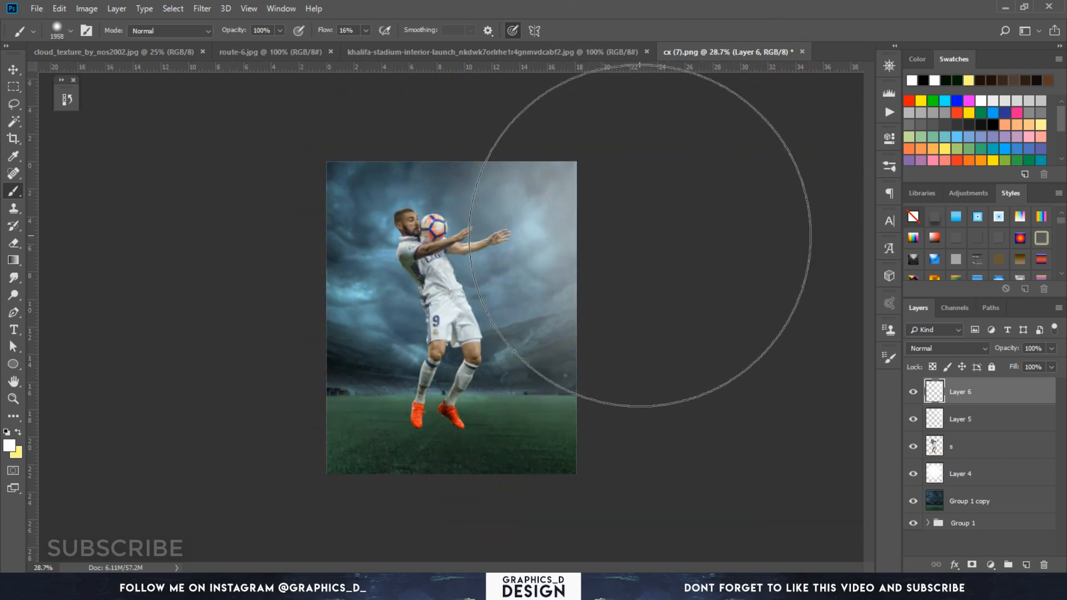
click(626, 218)
Enlarge the new corner glow to about 130%, reposition it over the canvas, and return to the Brush tool
key(ctrl+t)
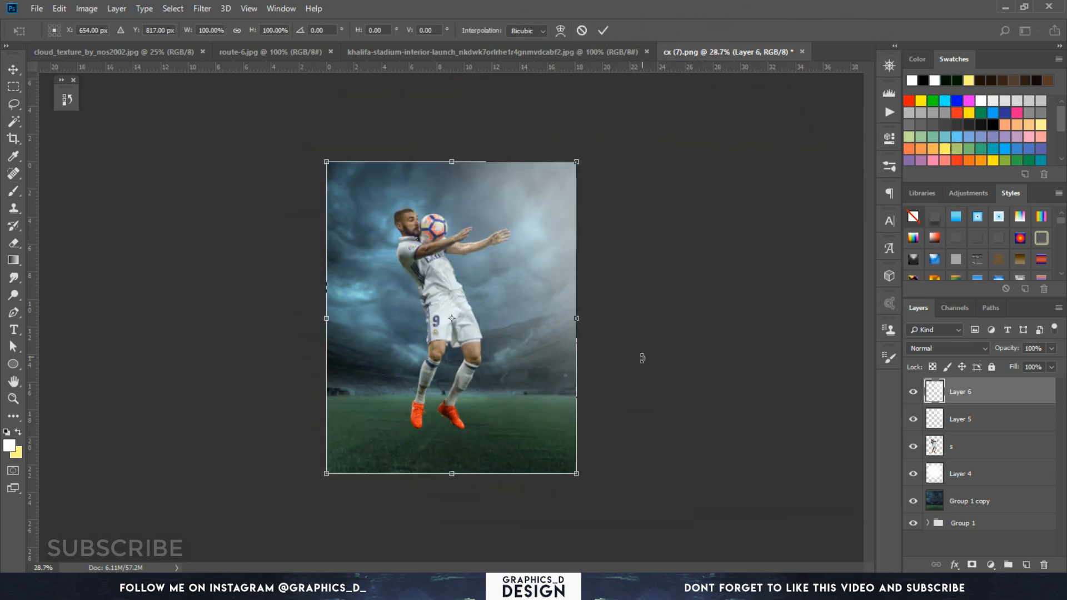
drag(521, 300, 547, 271)
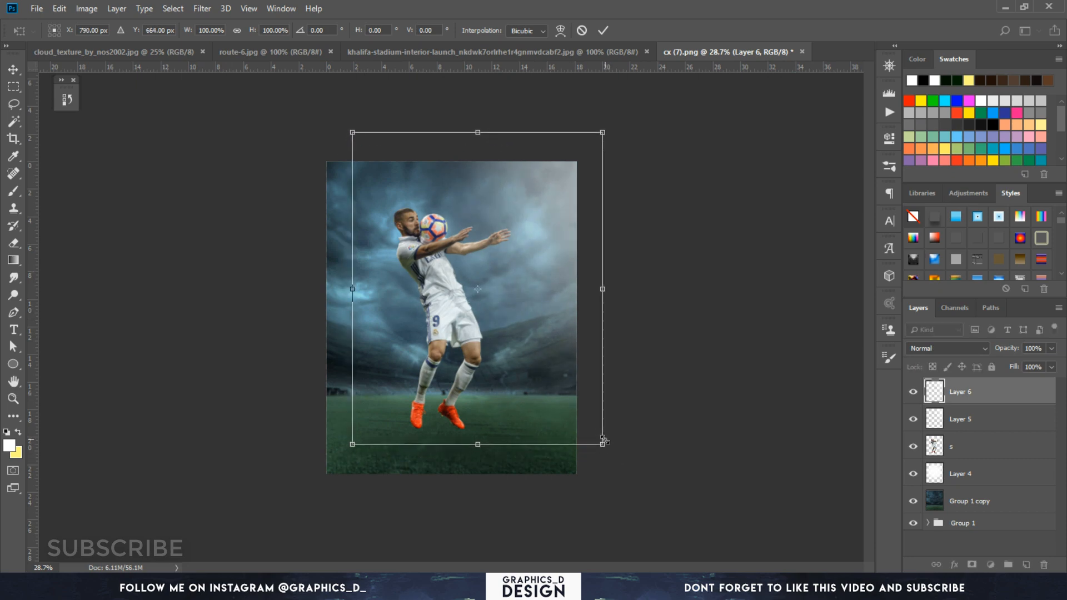
drag(605, 441, 667, 467)
drag(586, 405, 573, 425)
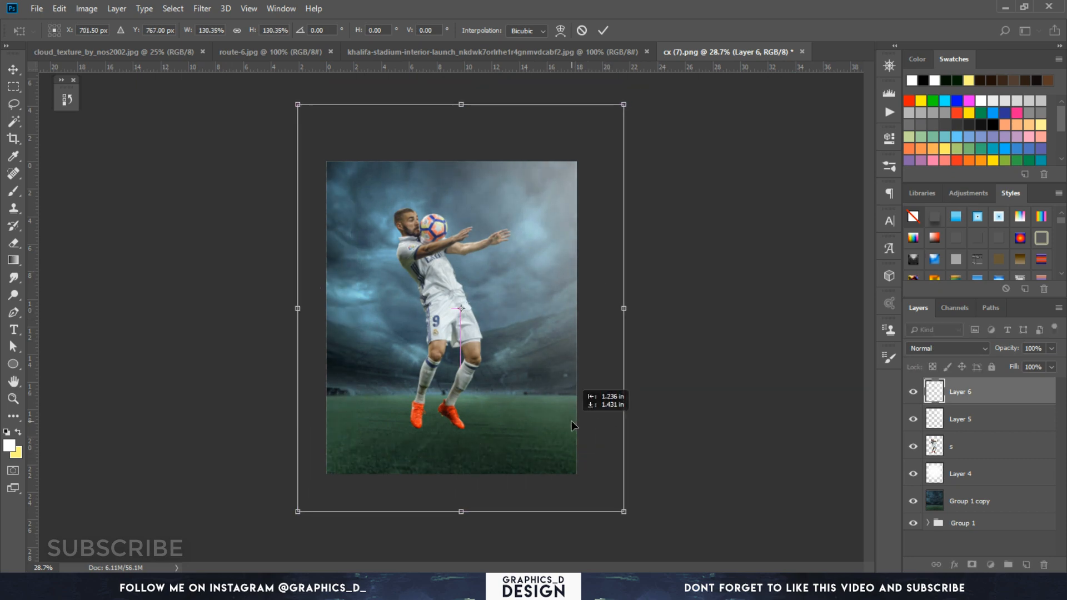
key(Return)
key(b)
Select the player layer "s" and move the player slightly upward so the feet hover above the grass
scroll(453, 239, up, 3)
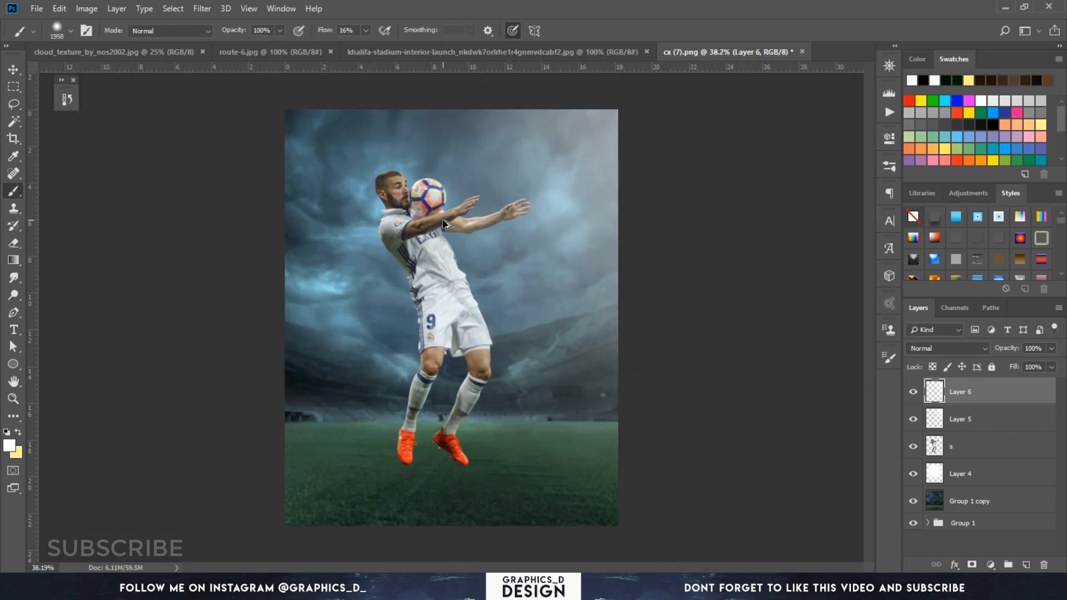
scroll(448, 223, down, 1)
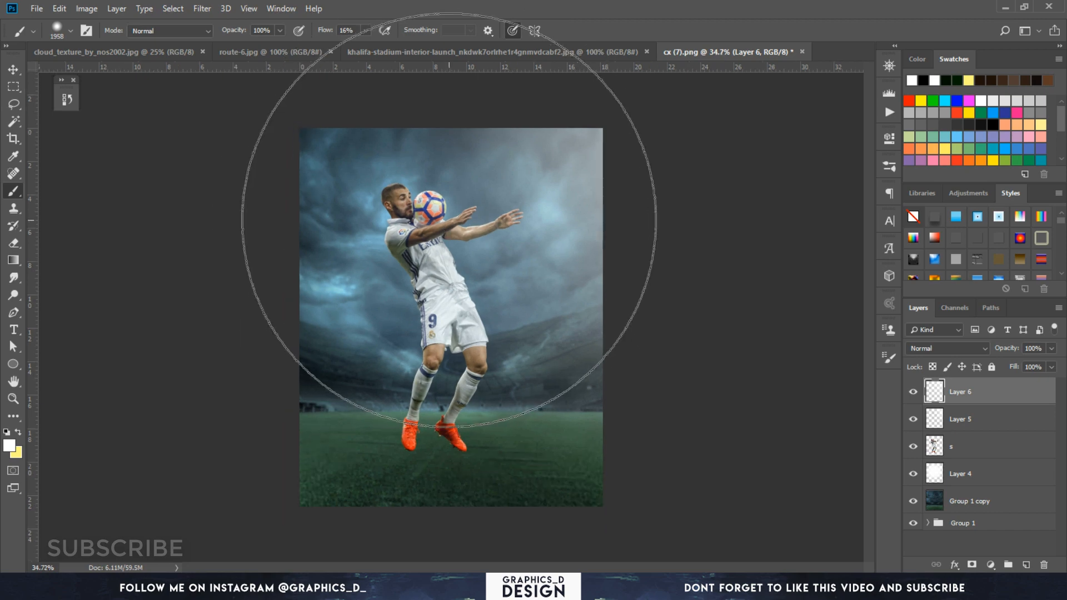
scroll(449, 222, up, 3)
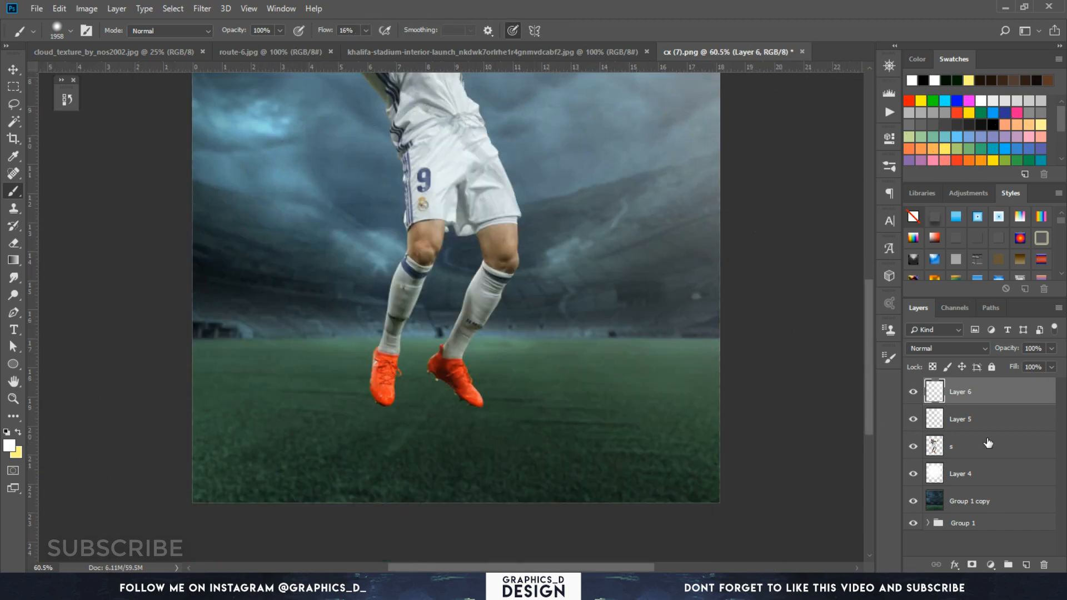
click(988, 443)
scroll(586, 333, down, 2)
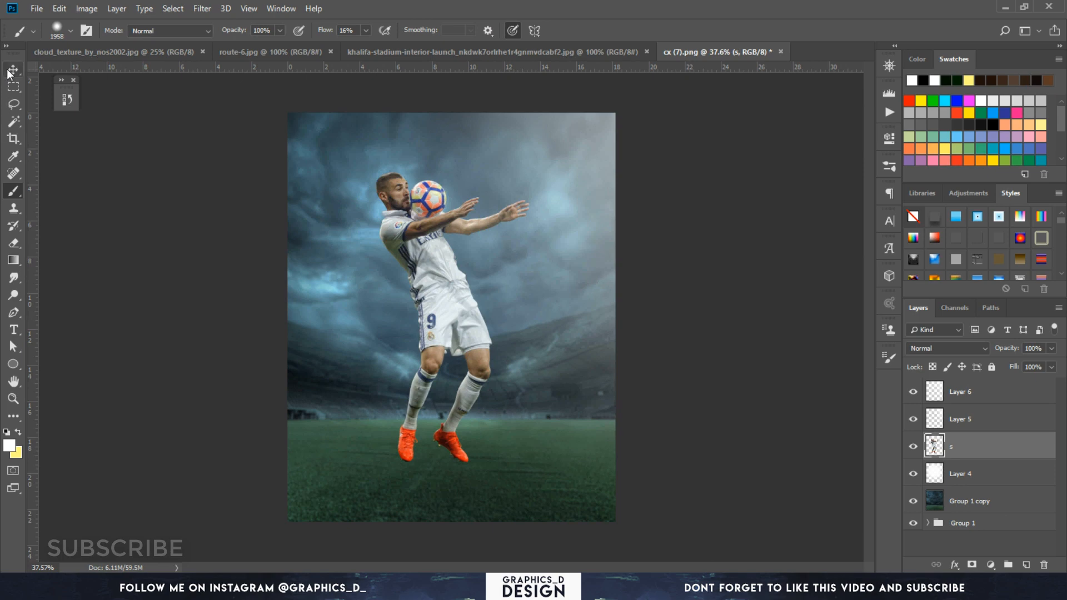
click(11, 71)
mouse_move(437, 290)
mouse_down()
mouse_move(452, 245)
mouse_move(432, 257)
mouse_move(439, 276)
mouse_up()
Add a new layer directly below the player and paint a soft black spot beside the feet with a 403 px brush
click(977, 475)
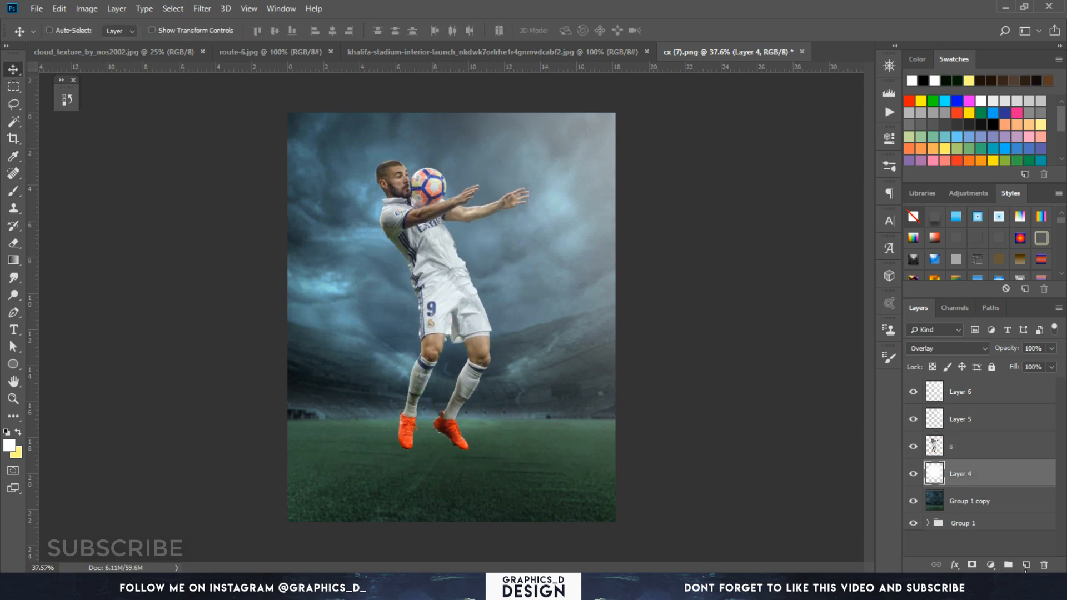
click(1026, 565)
click(18, 193)
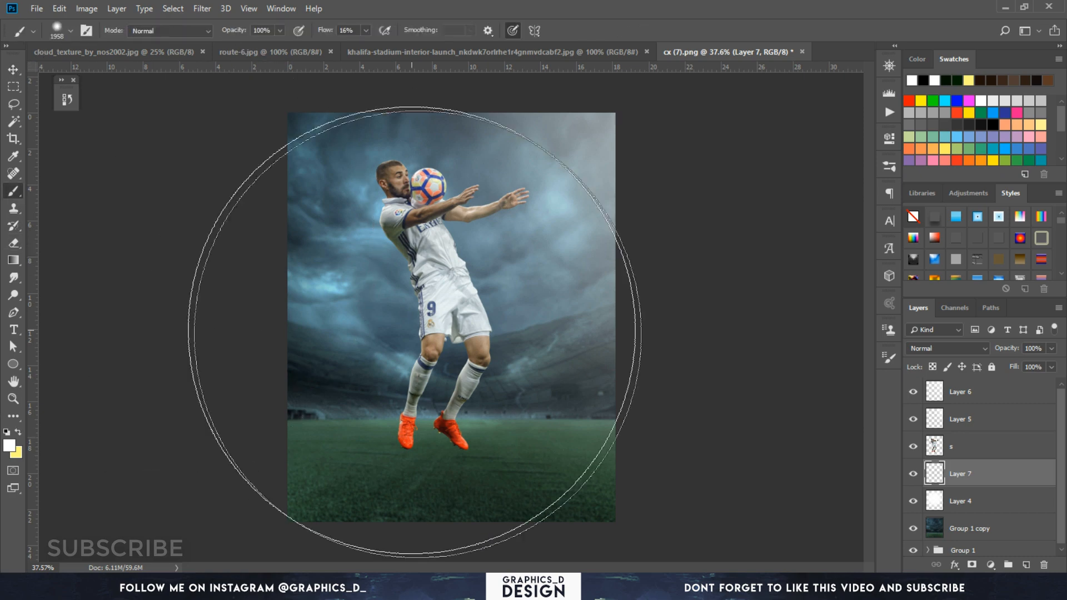
drag(472, 344, 274, 371)
click(10, 449)
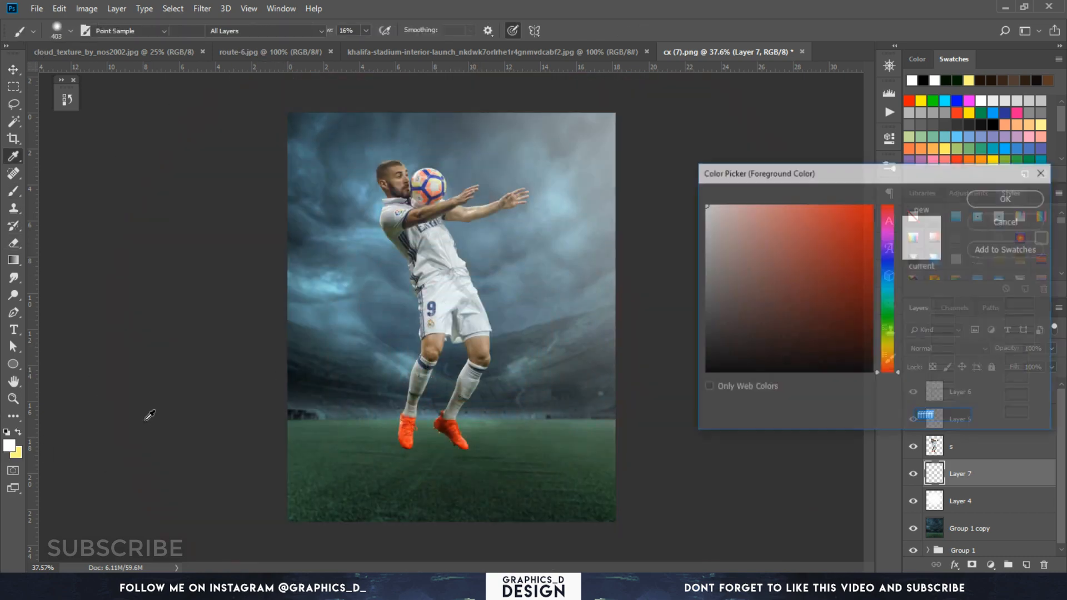
drag(704, 348, 675, 382)
click(988, 197)
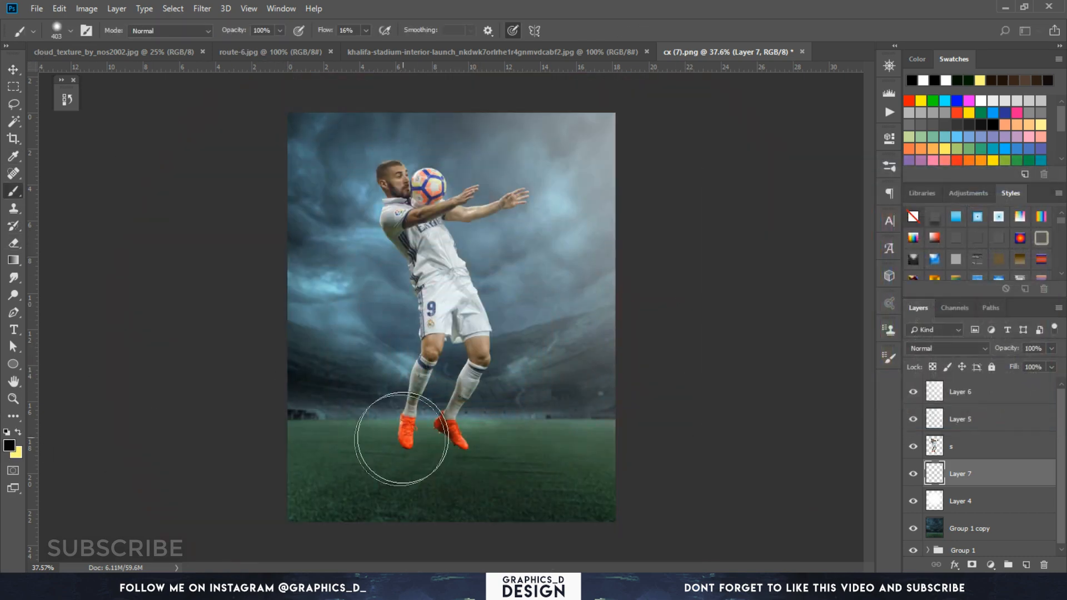
drag(442, 439, 508, 434)
Squash the black spot to about 37% width and 6% height and place it on the grass below the player's left-hand shoe
key(ctrl+t)
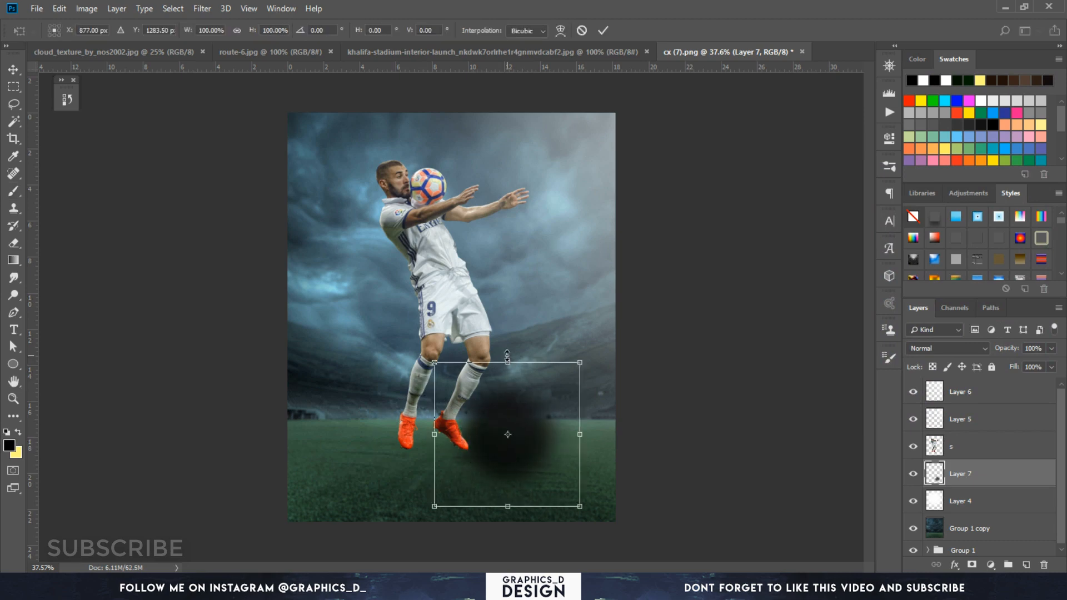
drag(507, 356, 413, 472)
key(Return)
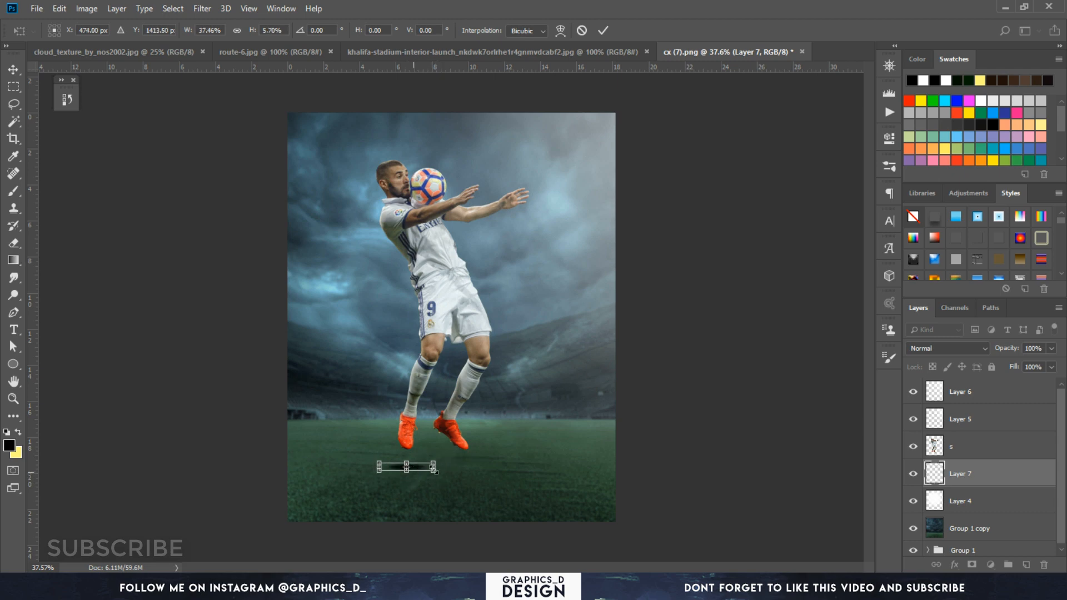
key(b)
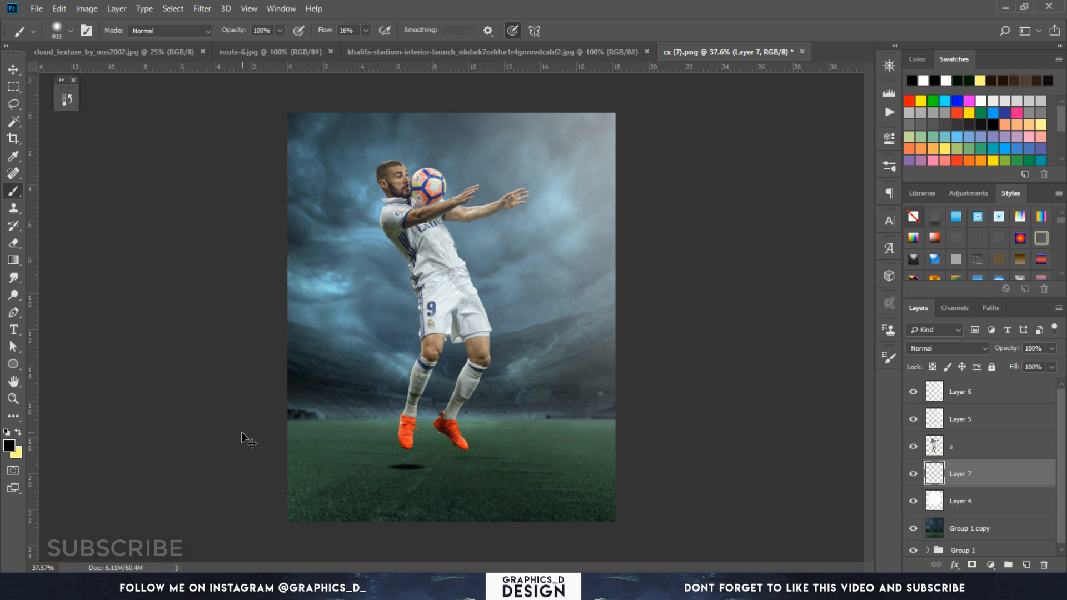
Duplicate the shoe shadow, move the copy beneath the player's other shoe, and shrink it slightly
key(ctrl+j)
key(v)
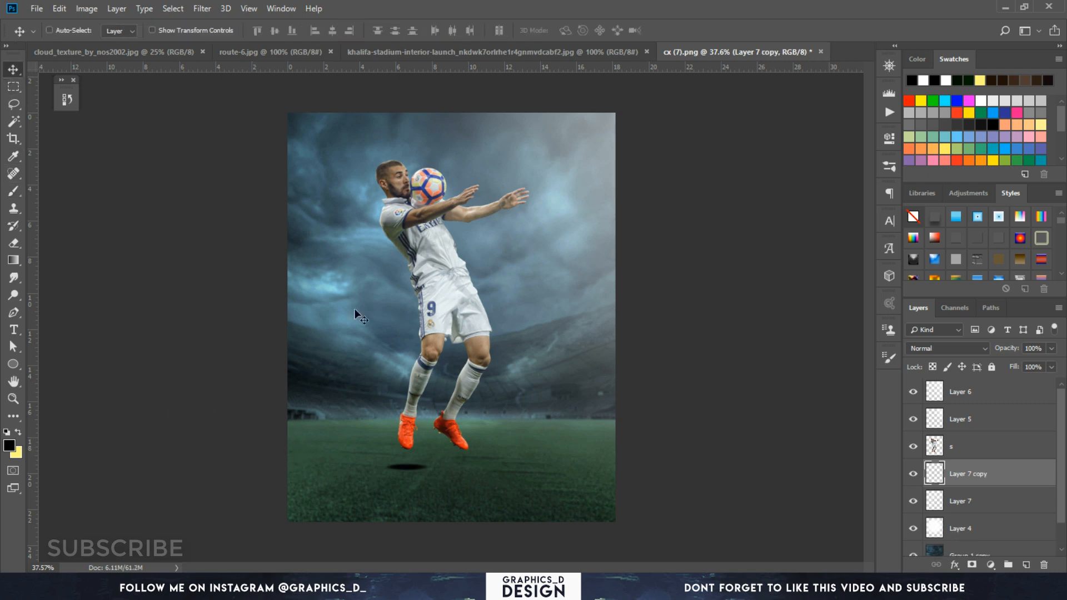
drag(355, 309, 395, 302)
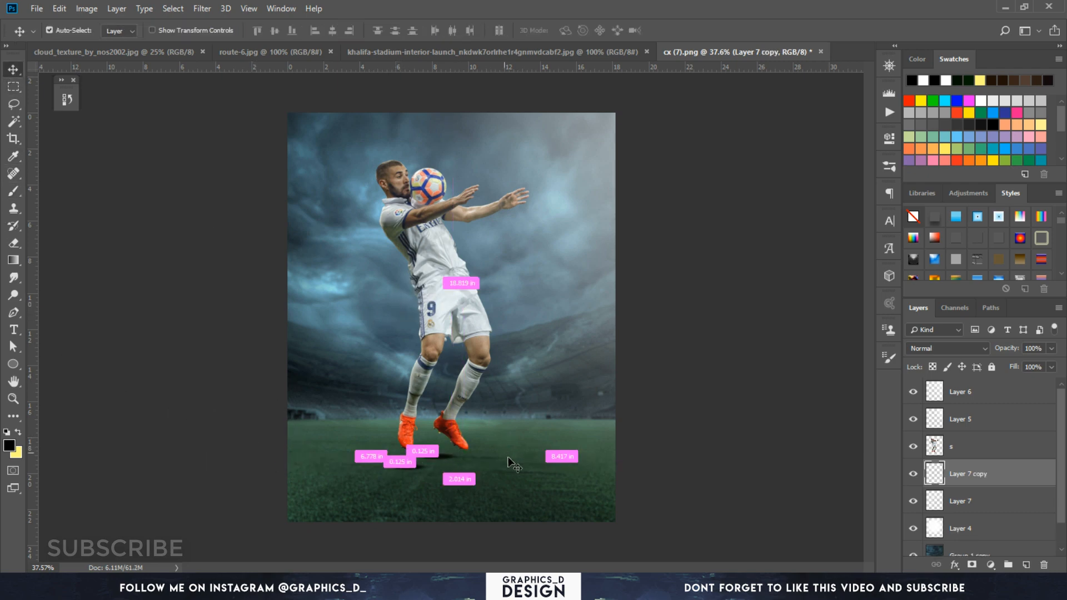
key(ctrl+y)
key(ctrl+t)
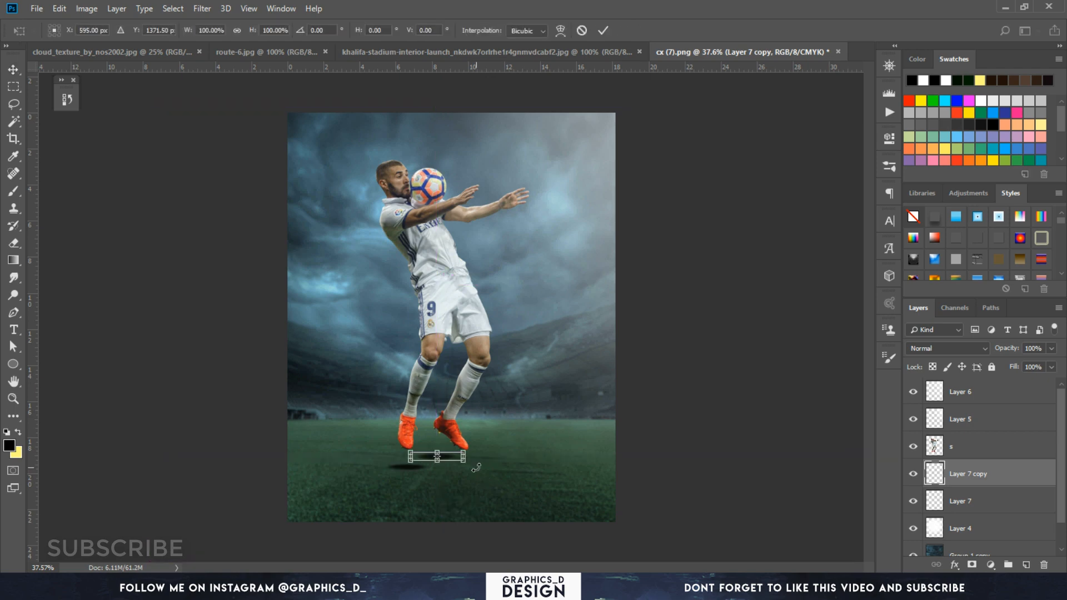
drag(462, 458, 518, 461)
key(Return)
Nudge the original shoe shadow up slightly and set both shoe shadow layers to Multiply with 69% fill
click(980, 502)
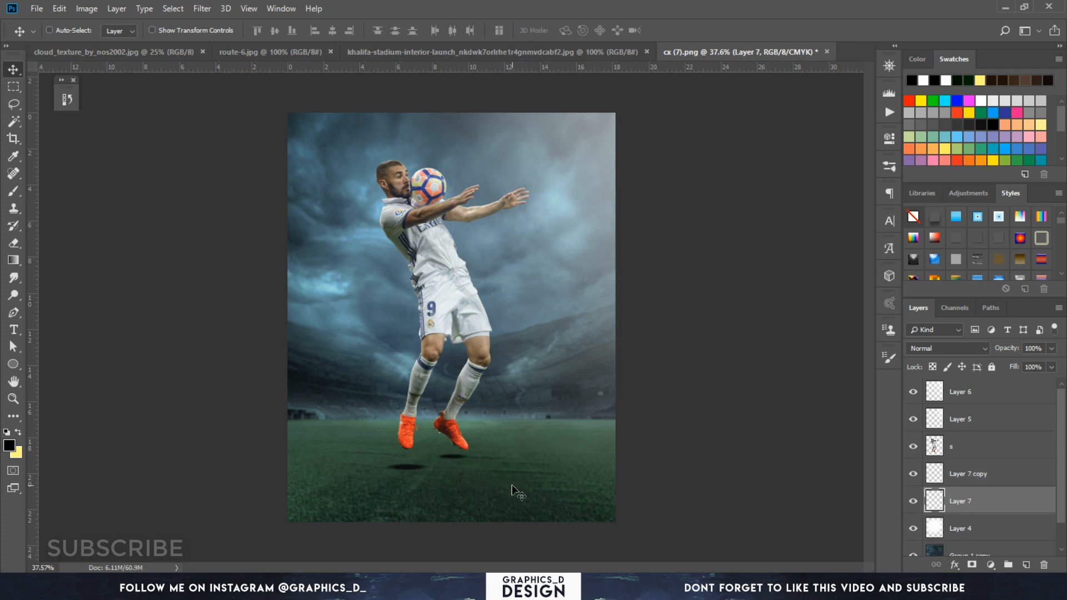
shift+click(954, 475)
click(973, 348)
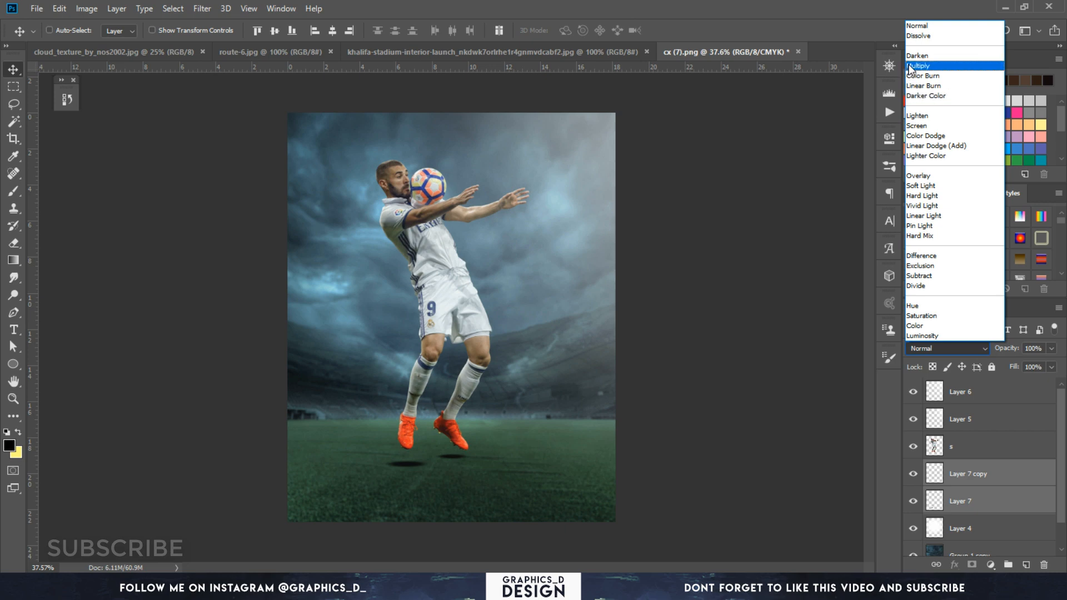
click(919, 66)
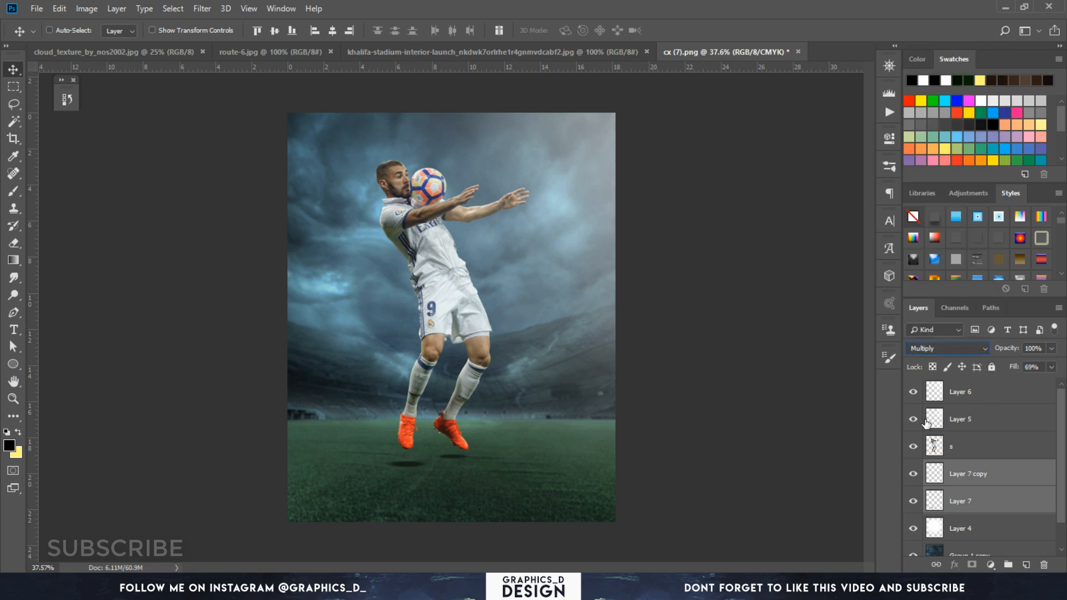
Apply a Gaussian Blur with a radius below 9.6 pixels to the Layer 7 copy shadow
click(967, 482)
click(207, 11)
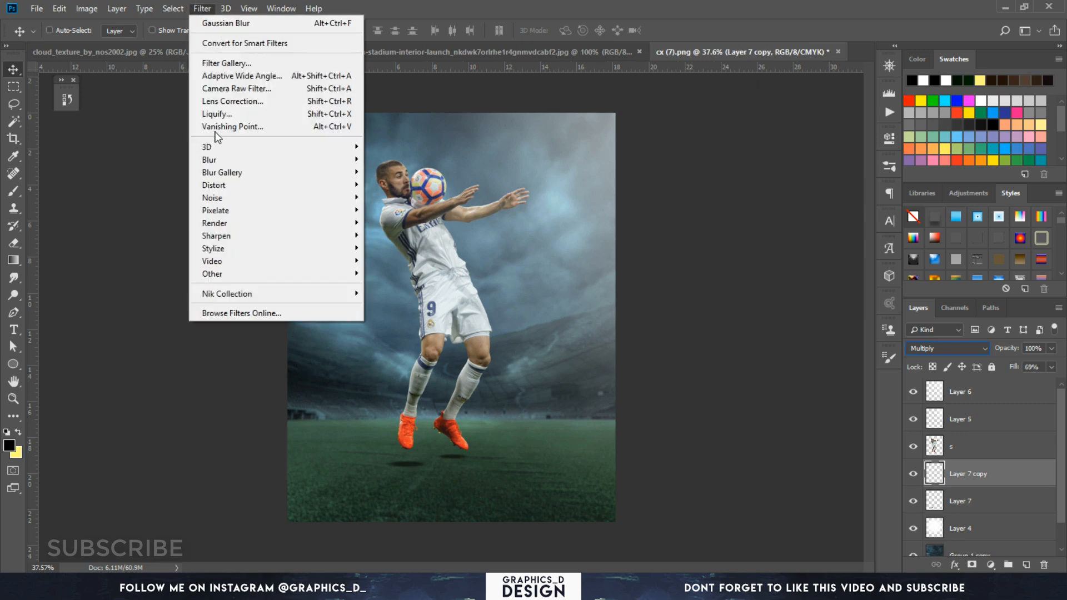
mouse_move(224, 160)
click(411, 211)
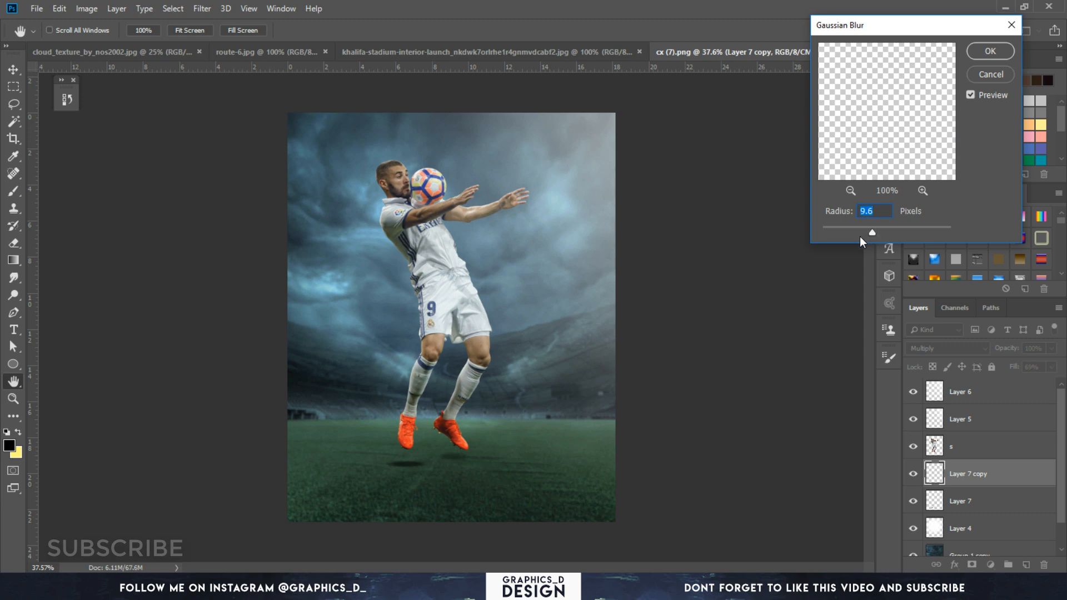
click(849, 232)
click(991, 50)
Repeat the same Gaussian Blur on the Layer 7 shadow
click(973, 500)
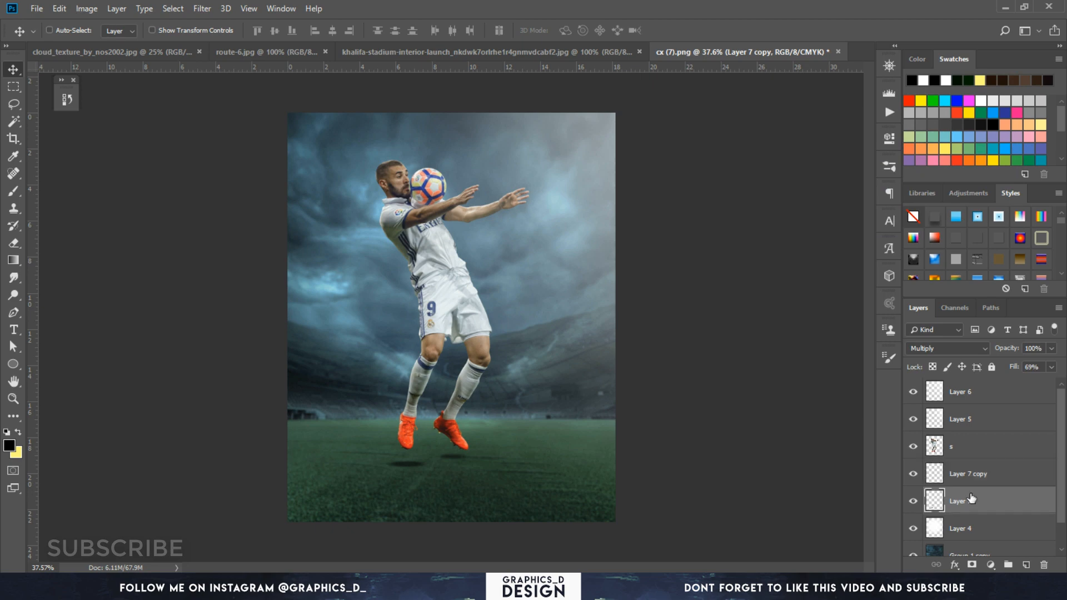
click(201, 8)
click(211, 21)
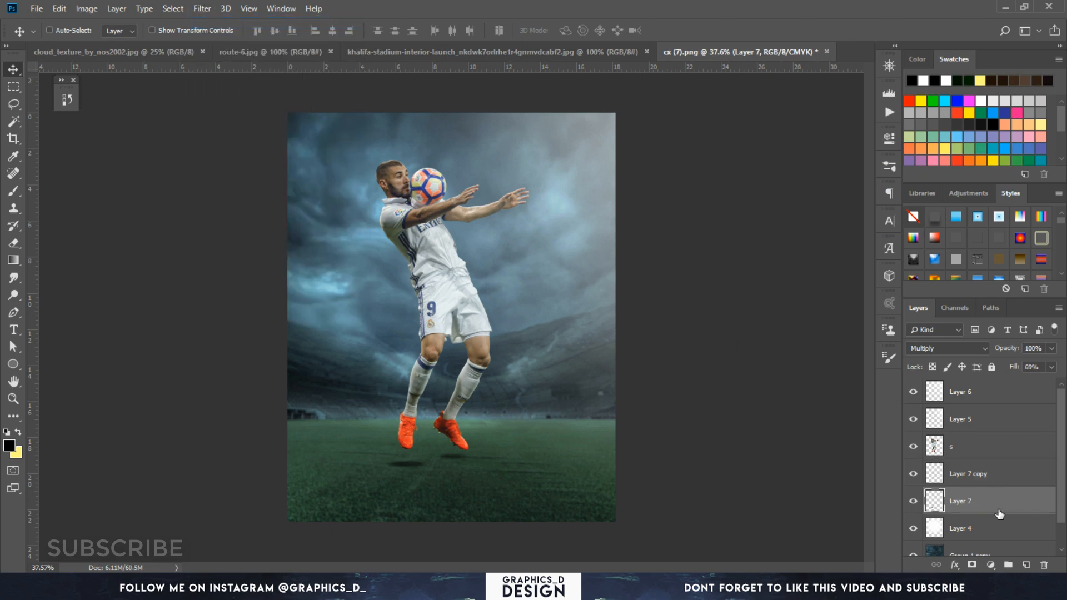
Add a new layer above the shoe shadows and paint a soft black spot around the feet with a 707 px brush
click(1013, 478)
click(1026, 565)
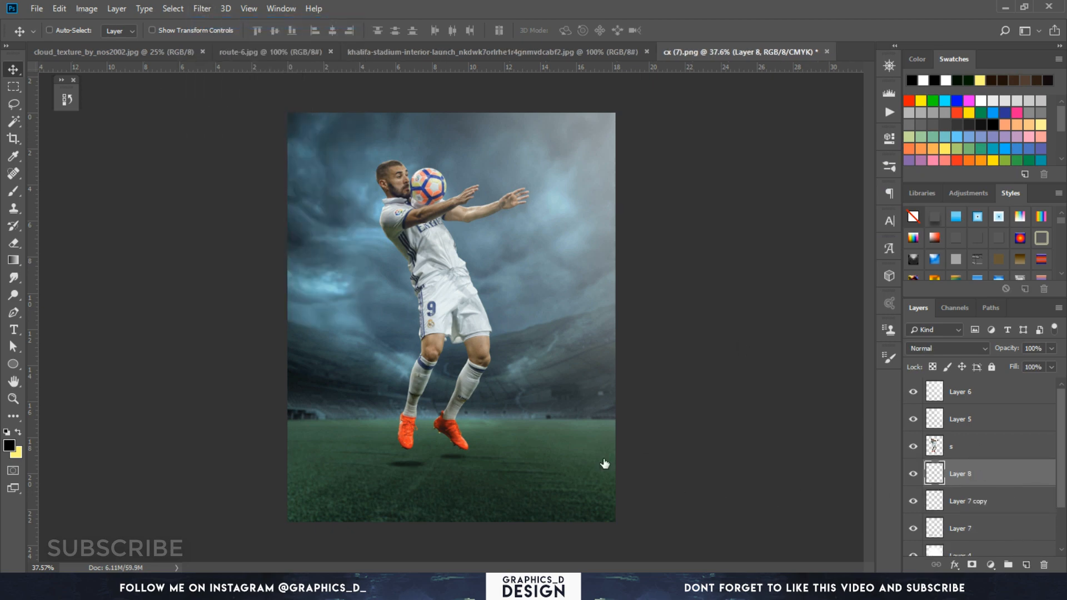
click(15, 192)
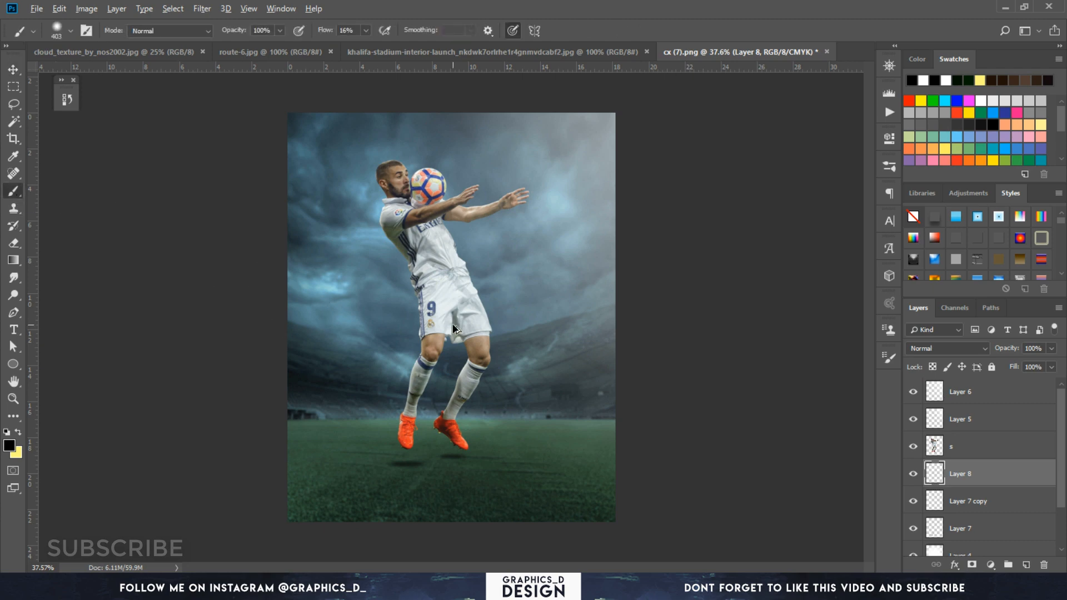
drag(474, 328, 550, 327)
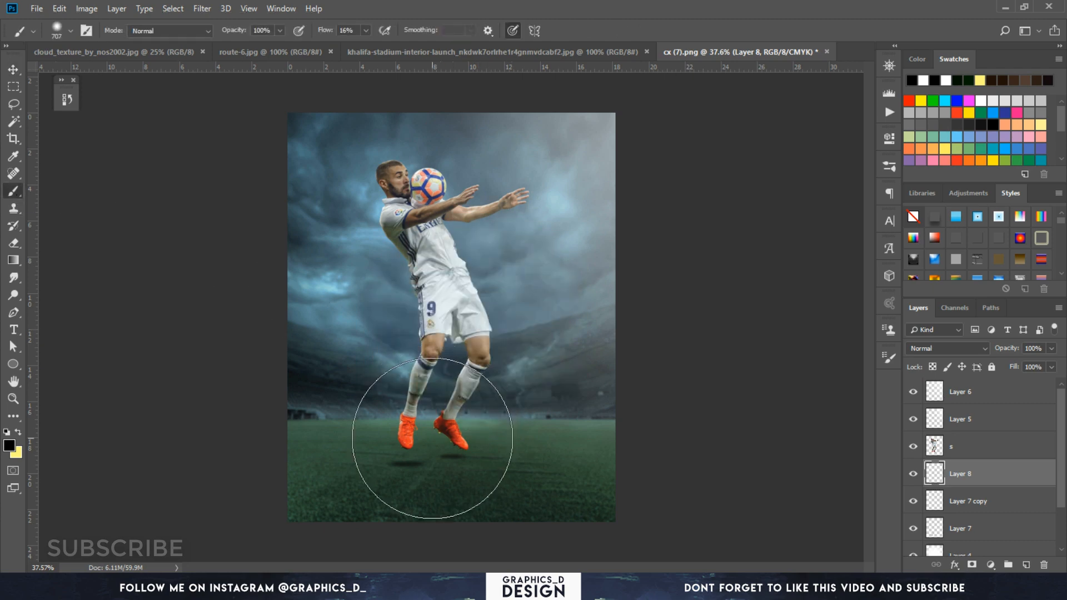
click(435, 437)
key(ctrl+z)
click(459, 410)
click(459, 410)
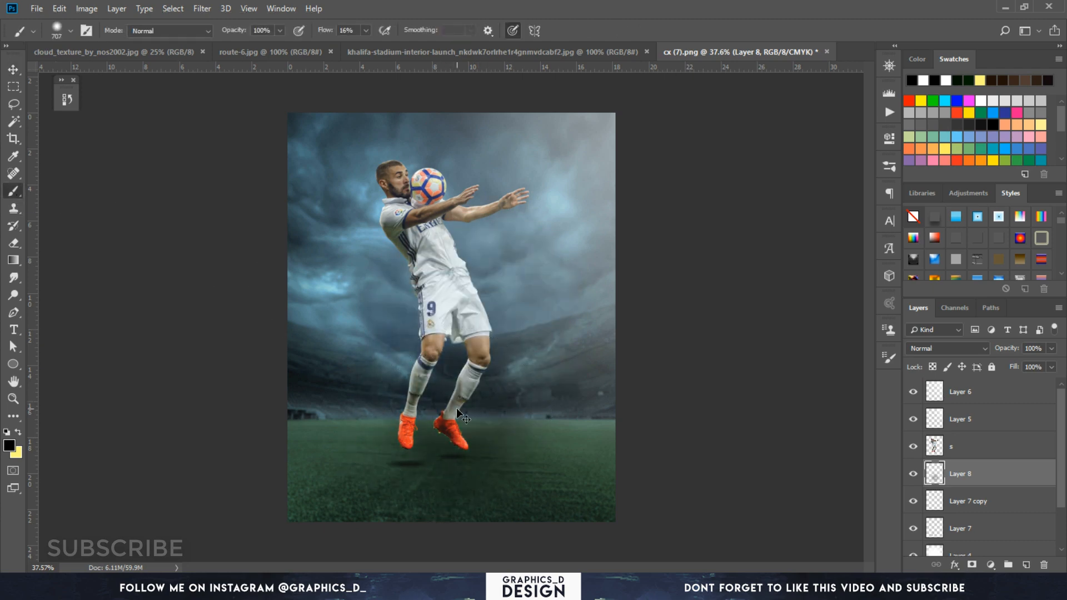
Flatten the large black spot into a wide ground shadow beneath both feet and reduce the layer's fill to about 89%
key(ctrl+t)
drag(457, 278, 432, 428)
drag(431, 501, 432, 482)
drag(460, 471, 460, 485)
drag(433, 434, 469, 467)
mouse_move(560, 463)
mouse_down()
mouse_move(523, 463)
mouse_move(538, 464)
mouse_up()
key(Return)
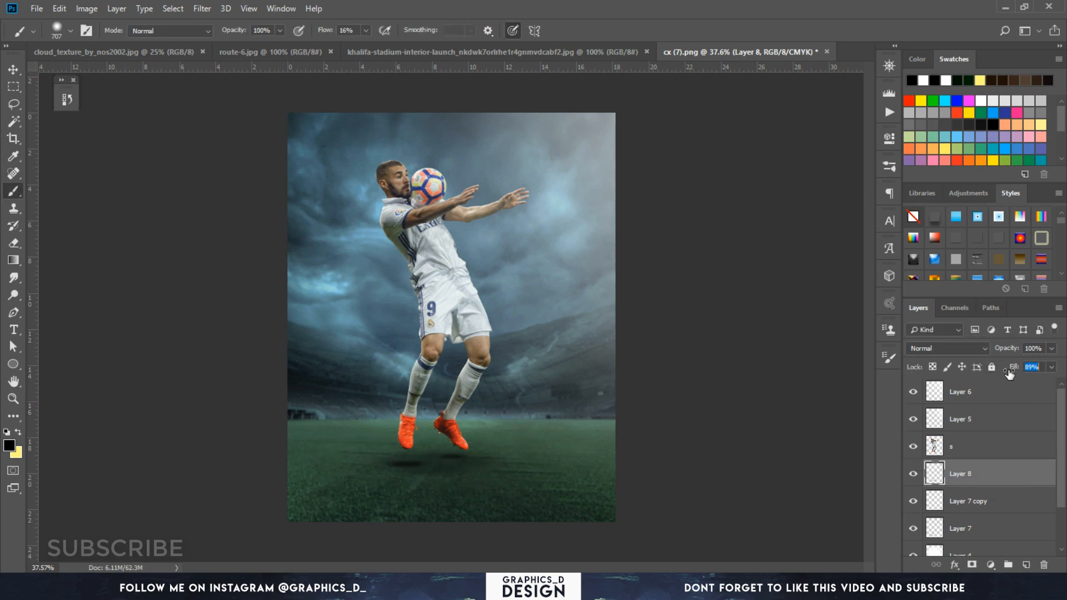
Apply a Gaussian Blur with a 5.4 pixel radius to the Layer 7 copy shadow
click(943, 511)
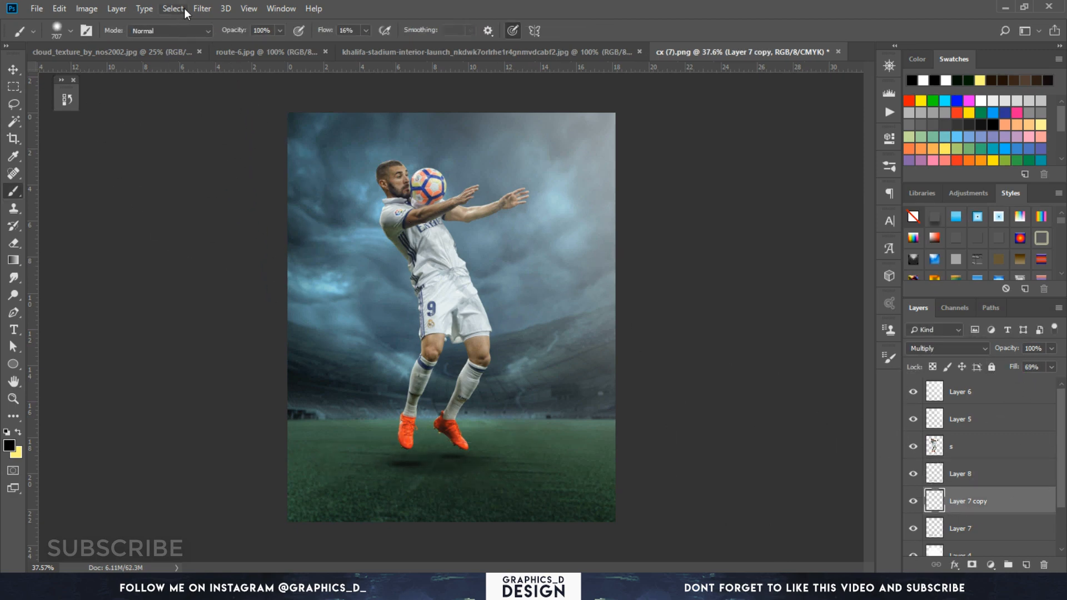
click(202, 9)
mouse_move(222, 160)
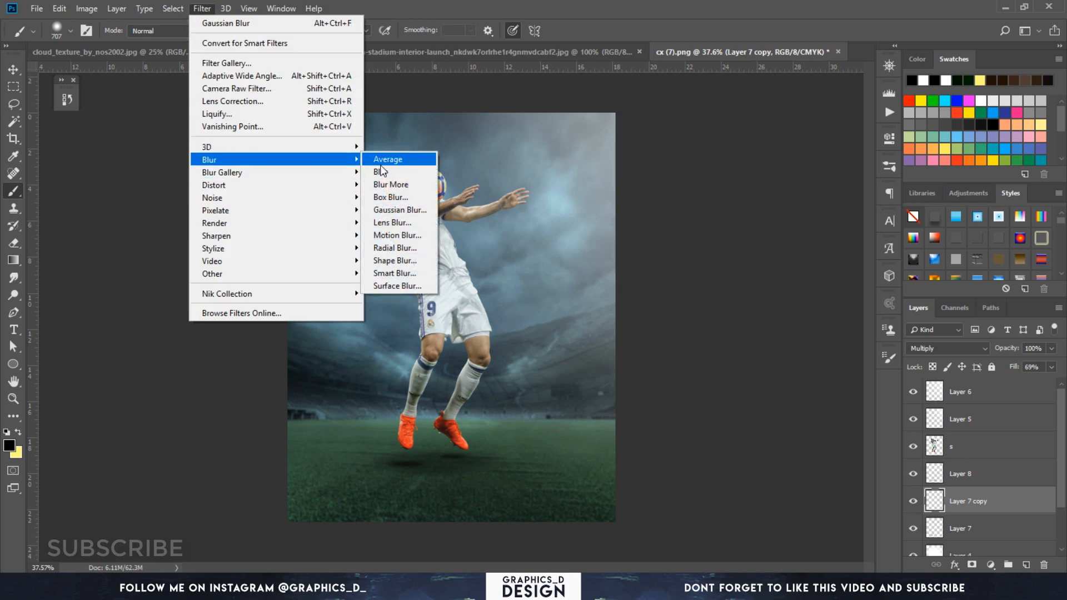
click(390, 210)
click(900, 232)
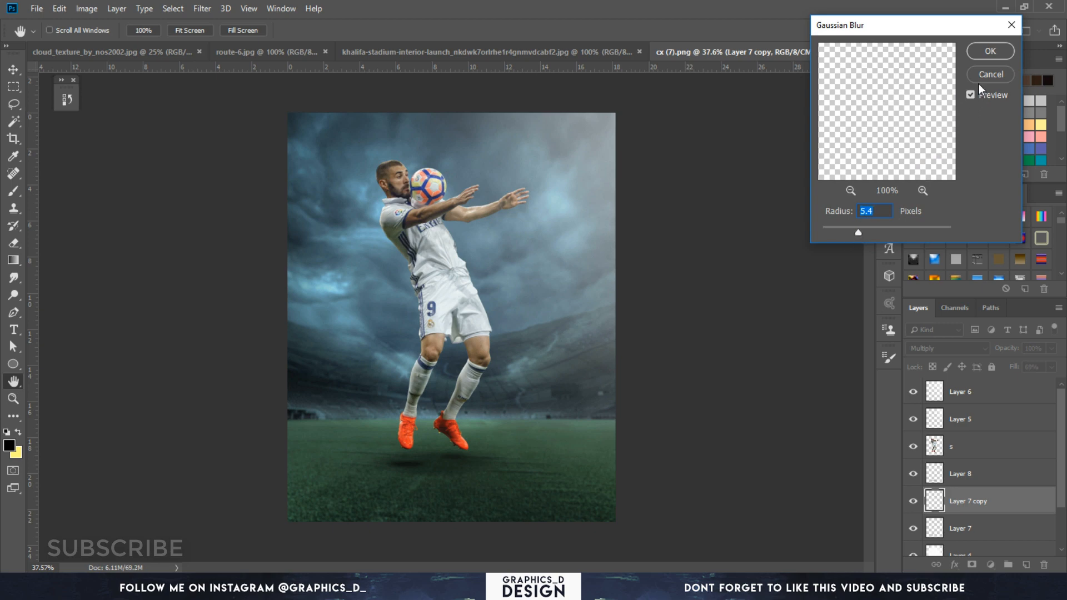
click(981, 50)
Apply a Motion Blur at a 0° angle with a reduced distance to the Layer 7 copy shadow
click(195, 10)
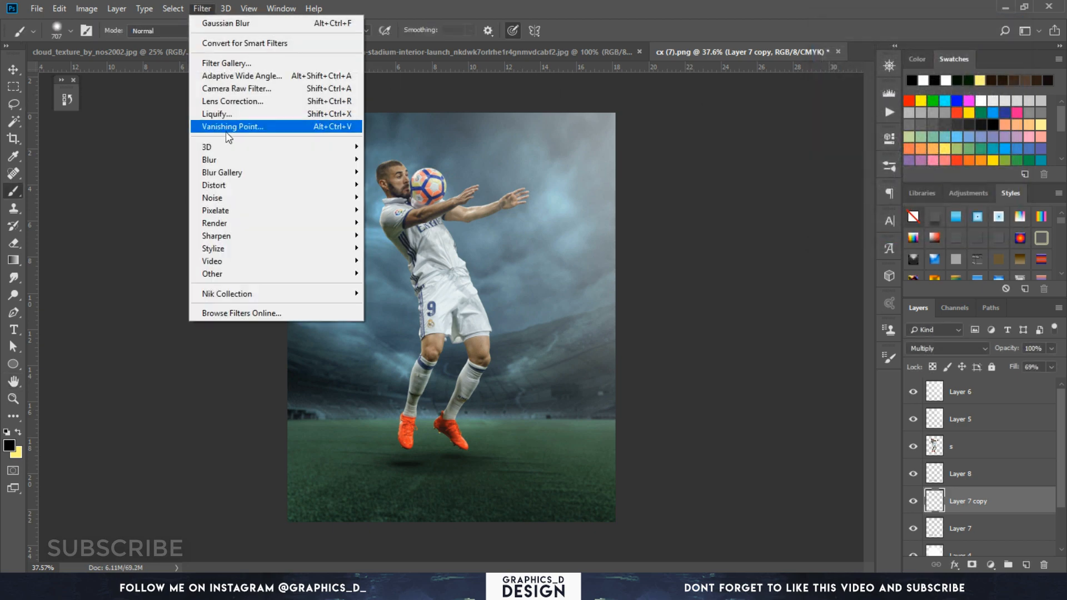
mouse_move(236, 162)
click(429, 237)
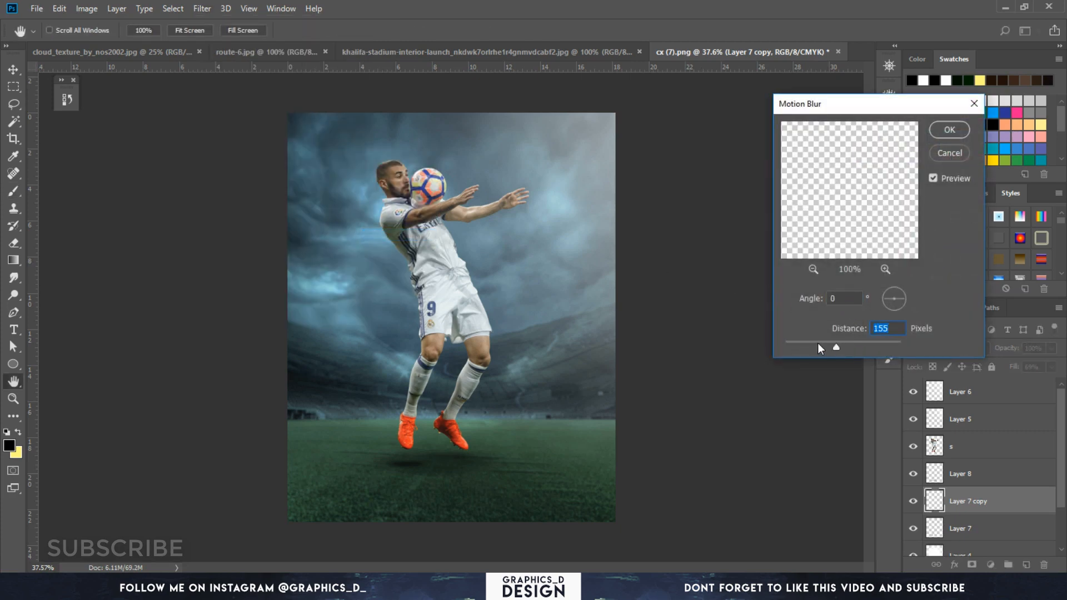
click(819, 343)
click(821, 342)
click(950, 129)
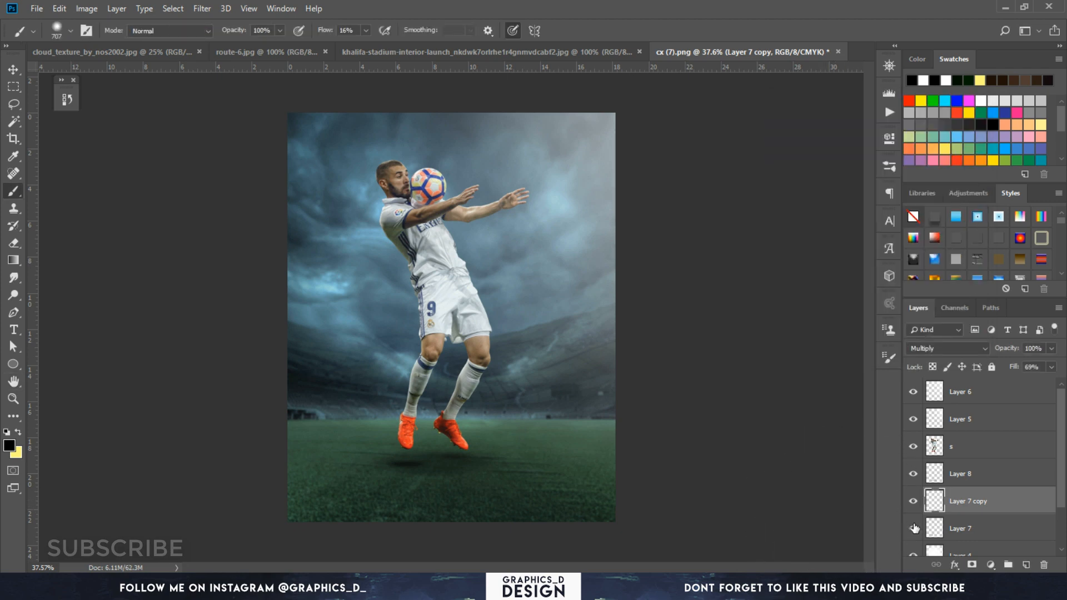
Repeat the same Motion Blur three times on the Layer 7 shadow
click(945, 527)
click(202, 9)
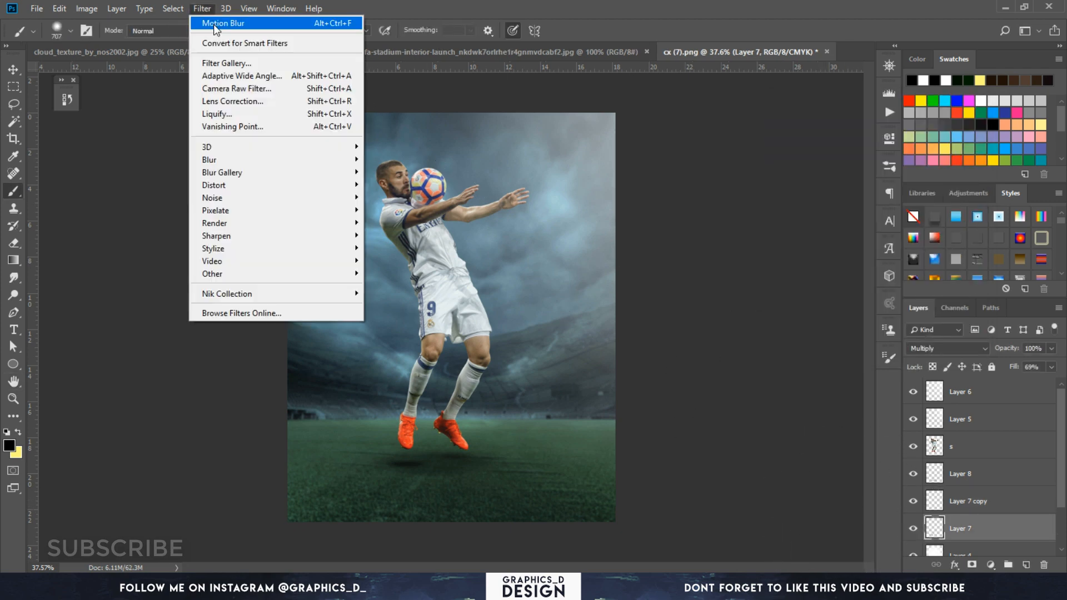
click(223, 23)
click(202, 9)
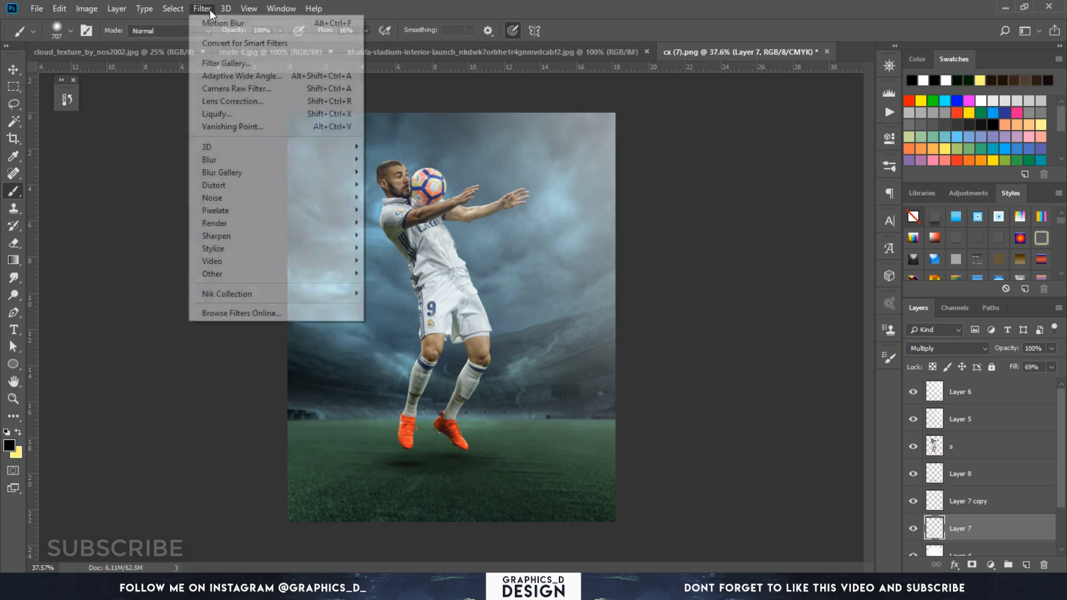
click(210, 25)
click(202, 9)
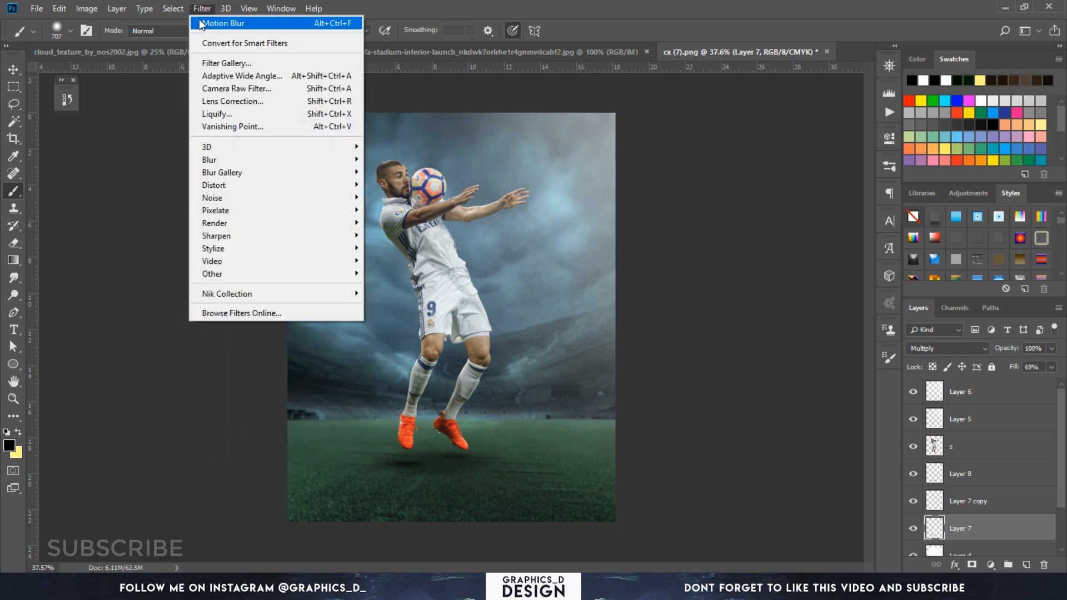
click(200, 23)
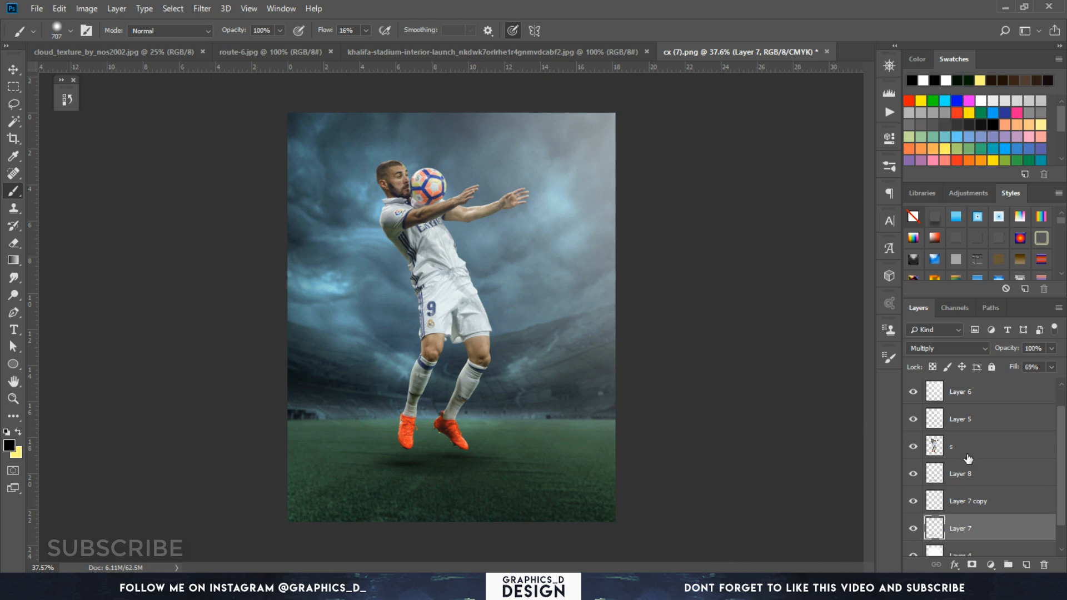
Group the three shadow layers, Layer 7, Layer 7 copy and Layer 8
scroll(967, 459, down, 2)
scroll(991, 448, up, 1)
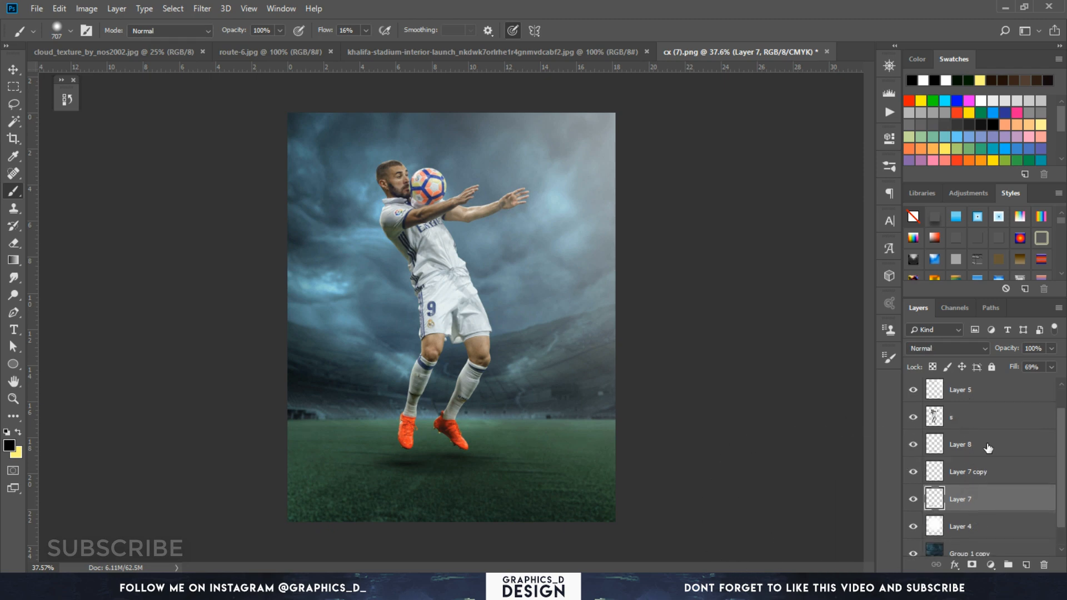
shift+click(988, 448)
key(ctrl+g)
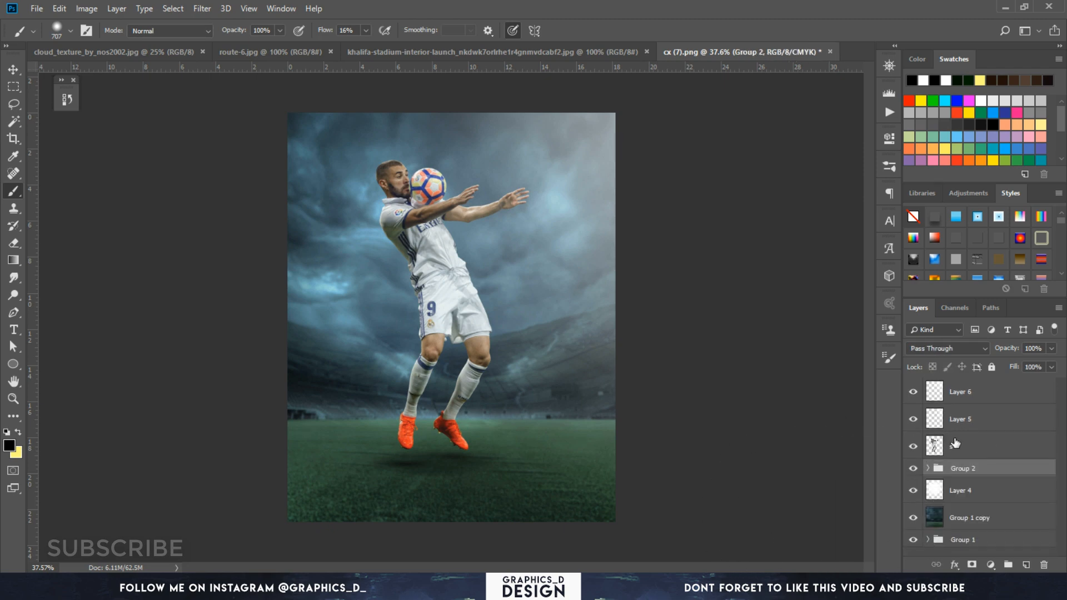
Add a new layer above Group 2 and paint a soft white glow behind the player with an 866 px brush
click(955, 444)
click(1007, 470)
click(1025, 566)
drag(417, 254, 417, 254)
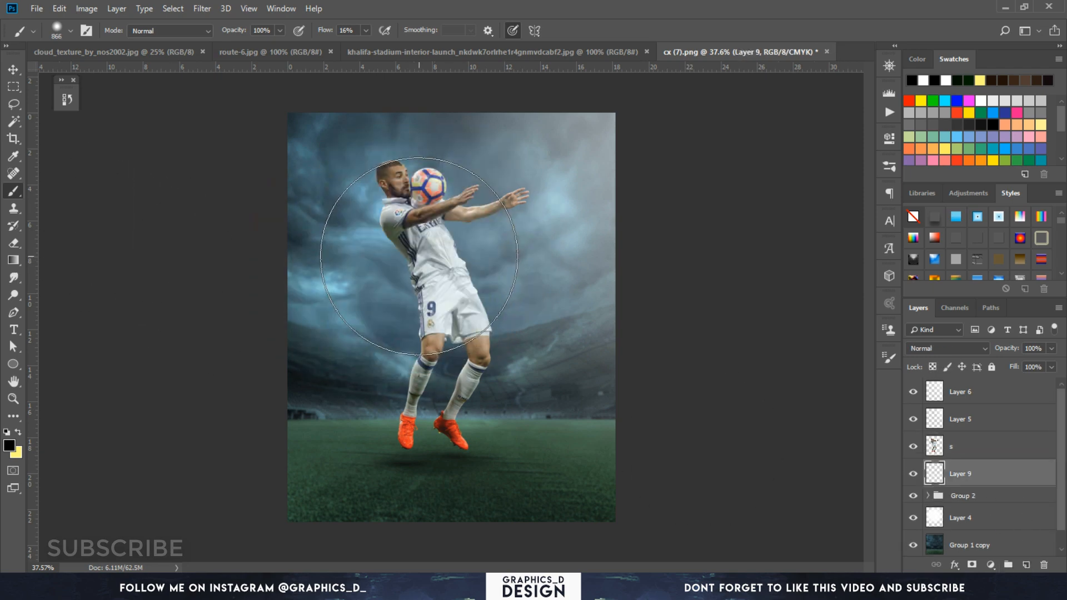
key(x)
key(d)
key(x)
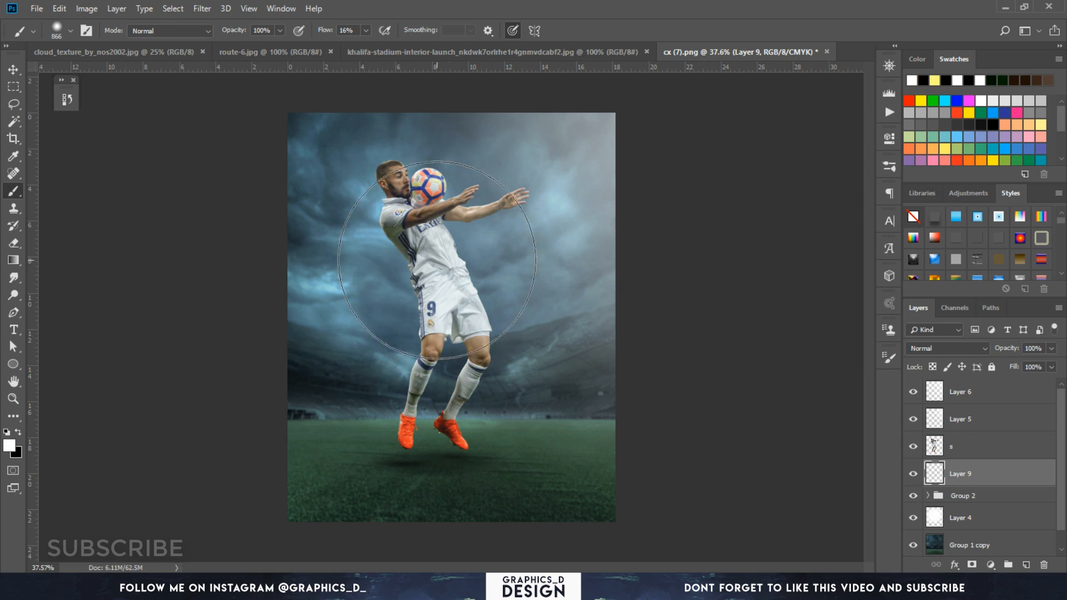
click(433, 260)
click(433, 260)
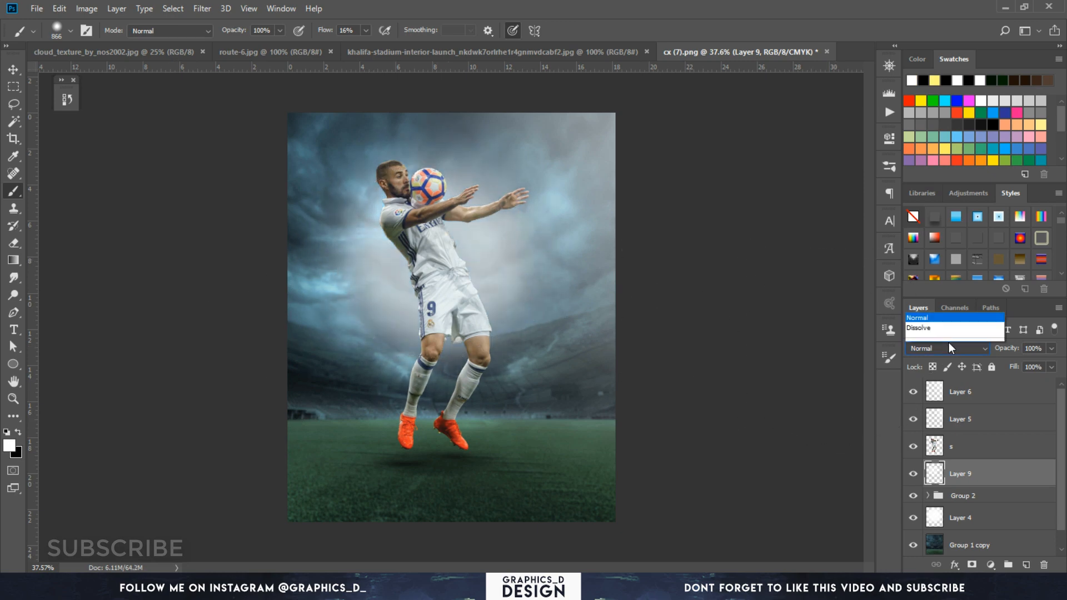
Set the white glow layer's blend mode to Overlay and its fill to 15%
click(948, 346)
click(955, 188)
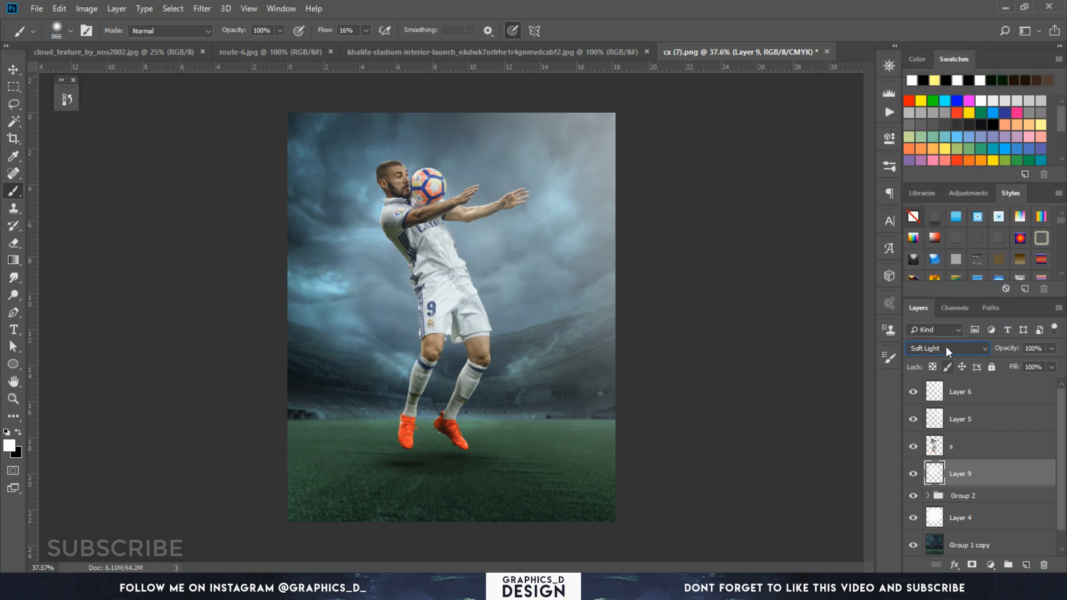
scroll(947, 346, up, 1)
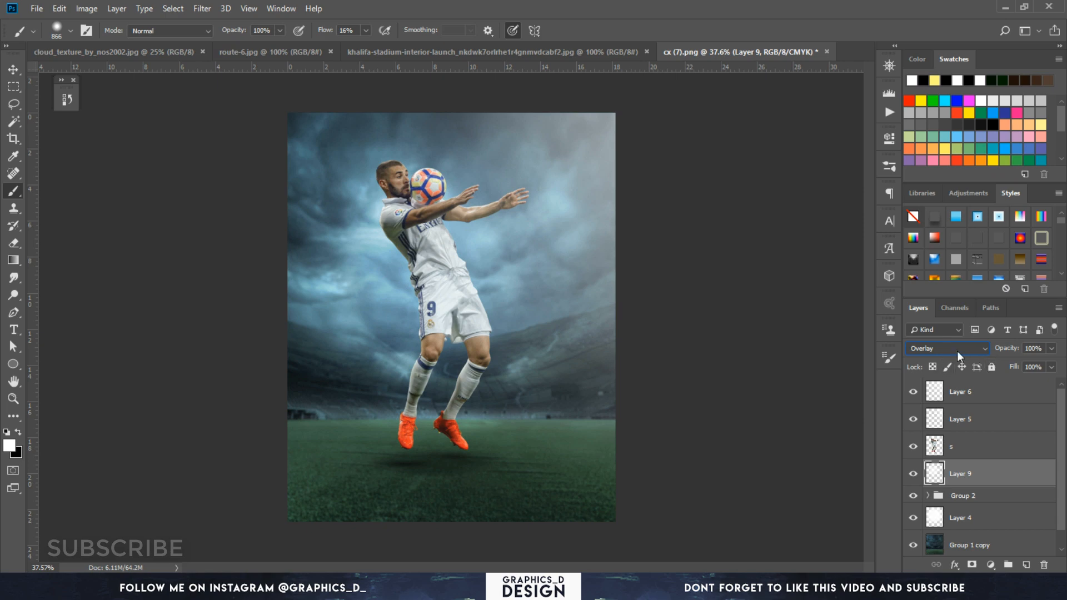
mouse_move(1012, 371)
mouse_down()
mouse_move(942, 379)
mouse_move(952, 379)
mouse_up()
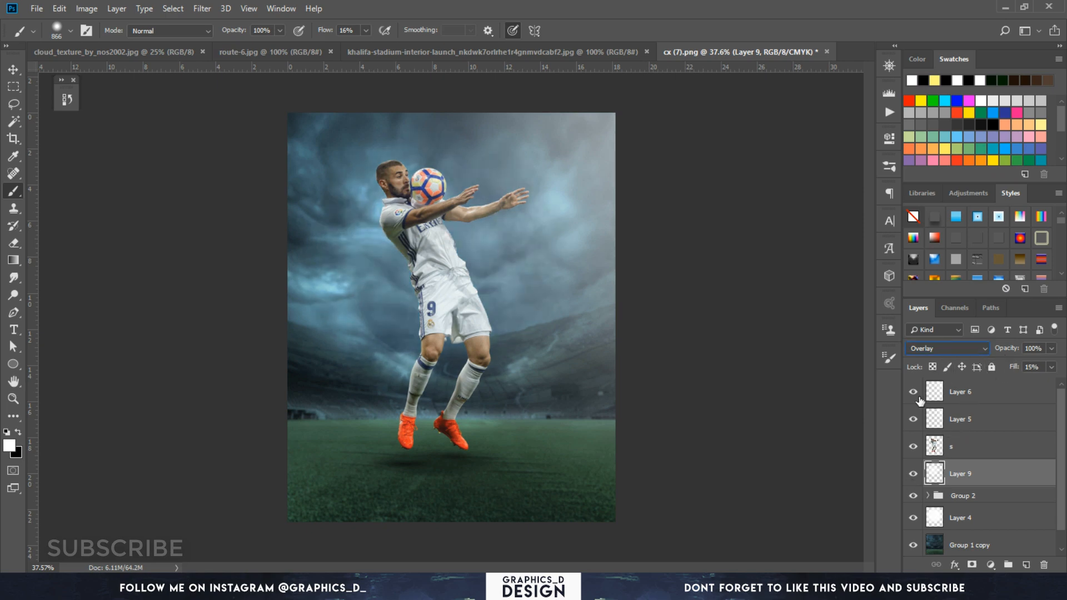
Compare the image with and without Layer 6, and reduce that layer's fill to 55%
click(913, 392)
click(913, 391)
click(981, 388)
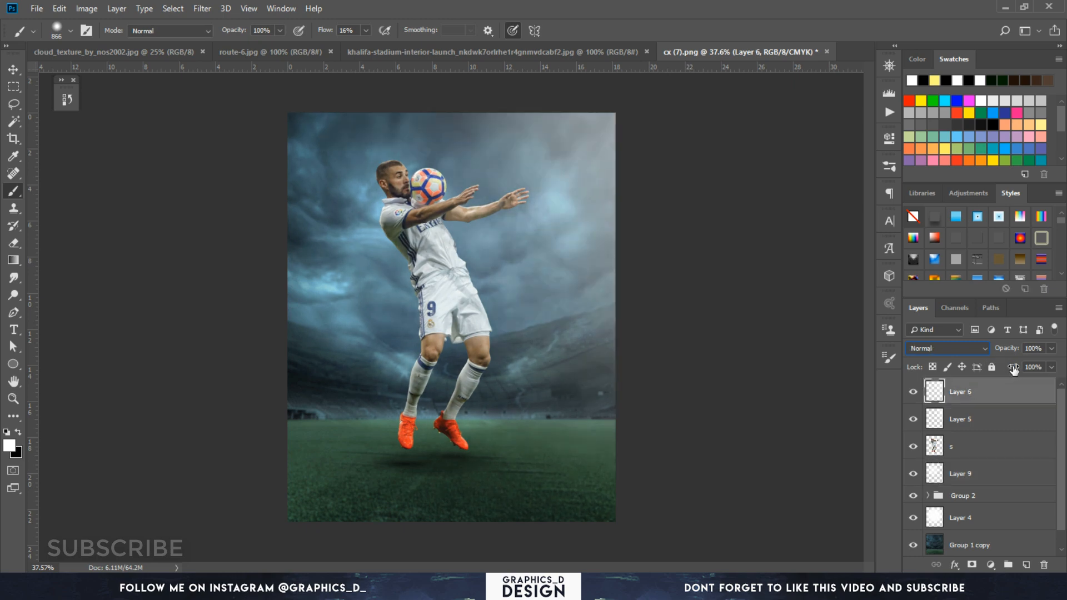
drag(1014, 370, 986, 375)
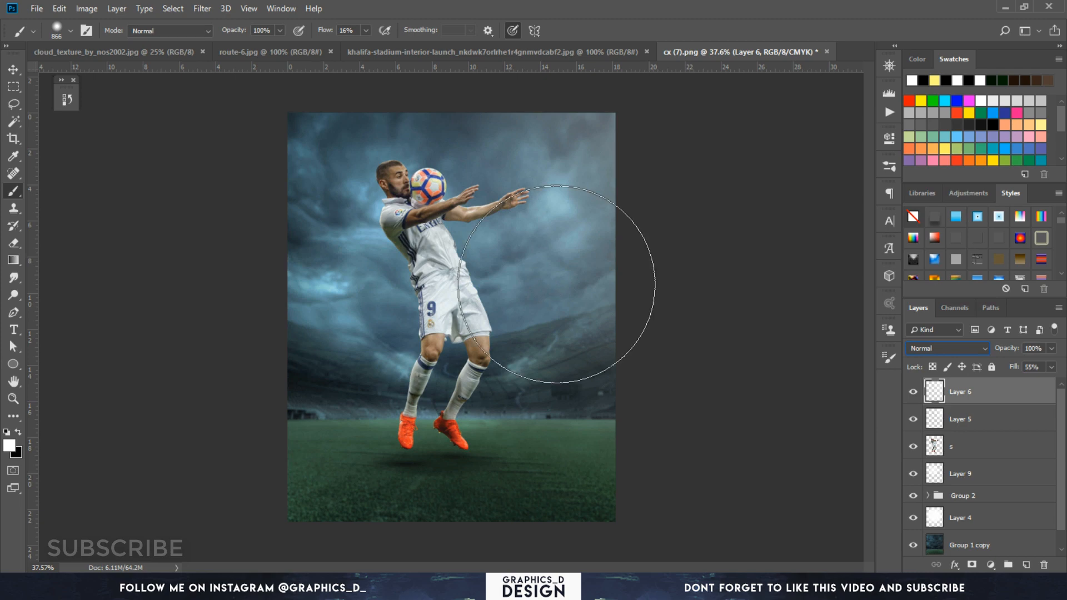
Add a Hue/Saturation adjustment clipped to the player layer and set its saturation to -36
click(973, 443)
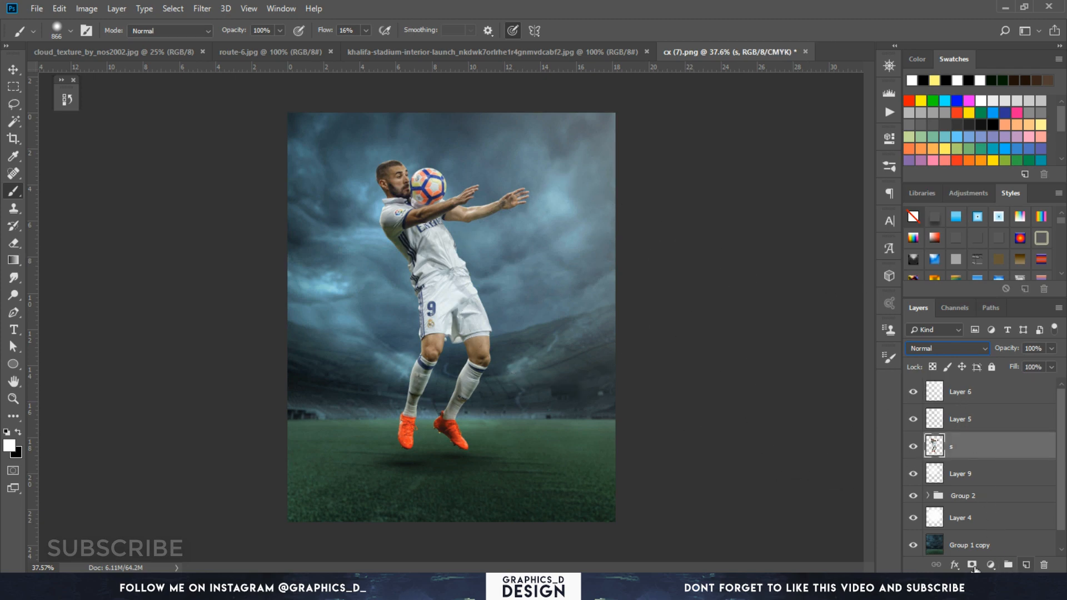
click(991, 564)
click(978, 437)
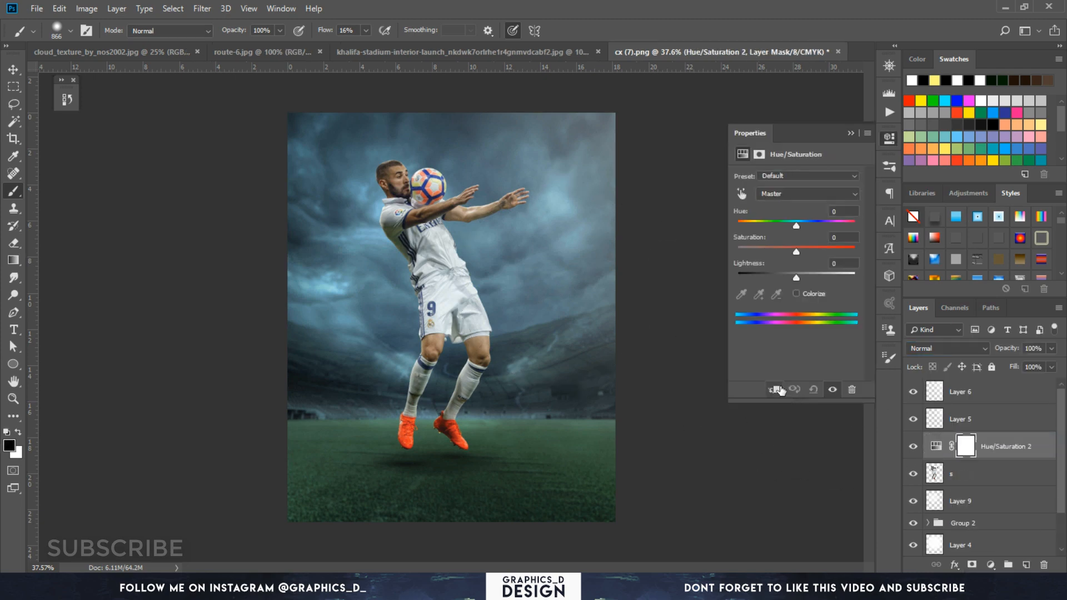
click(777, 390)
drag(797, 252, 775, 252)
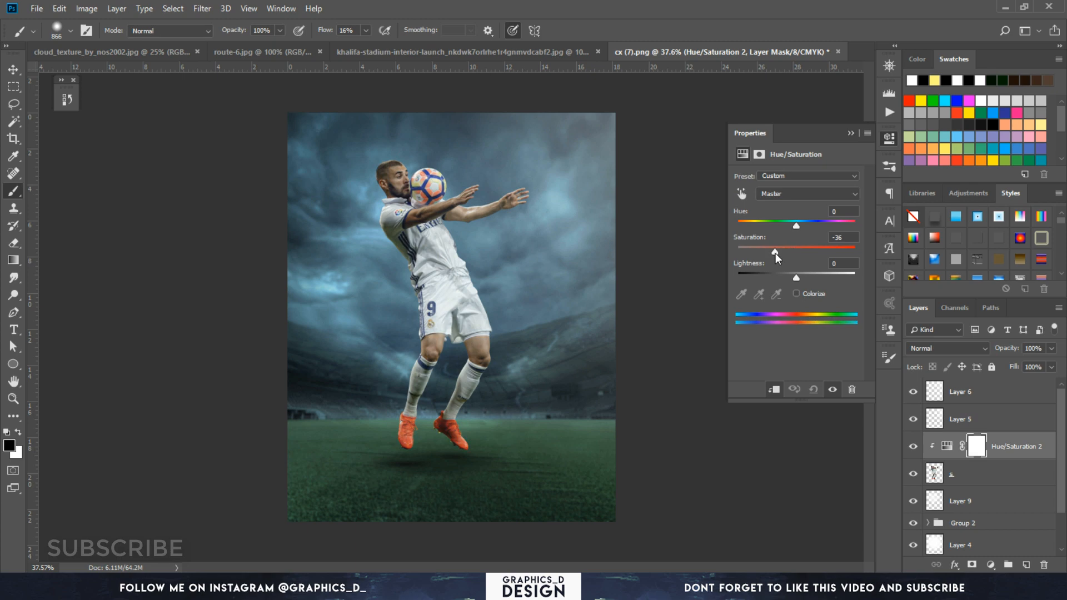
Add a Curves adjustment clipped to the player and shape a gentle S-curve that darkens the lower midtones
click(991, 565)
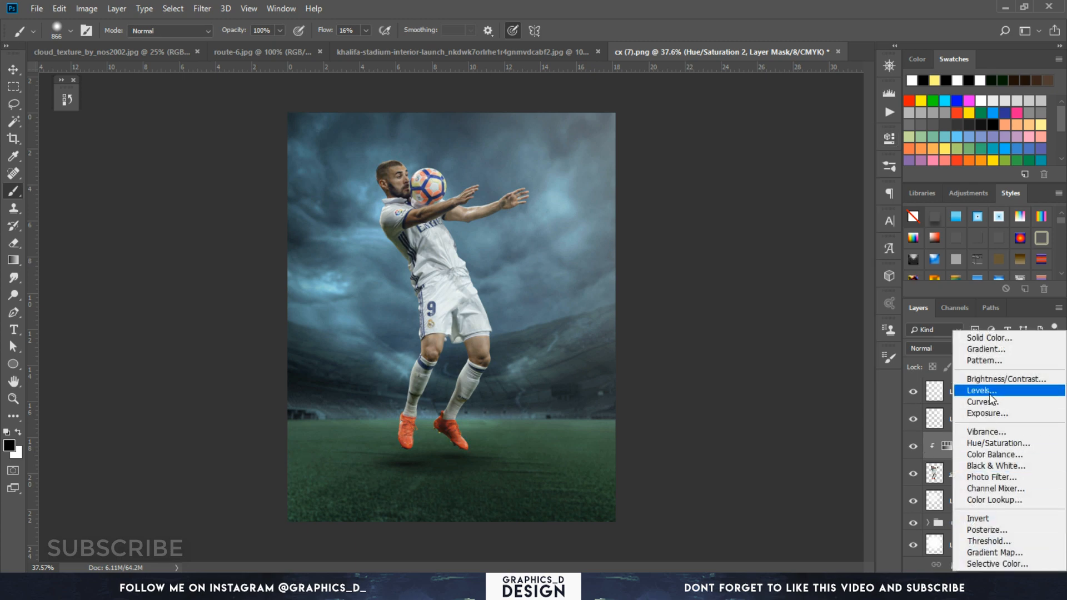
click(978, 403)
click(773, 390)
drag(799, 260, 829, 234)
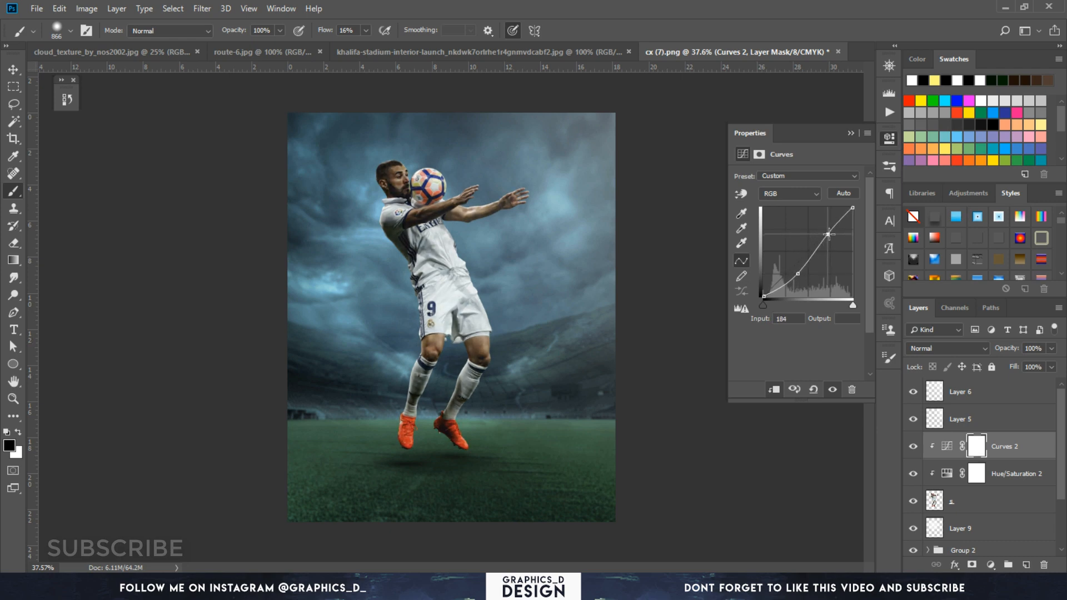
drag(799, 275, 800, 275)
click(993, 396)
click(994, 395)
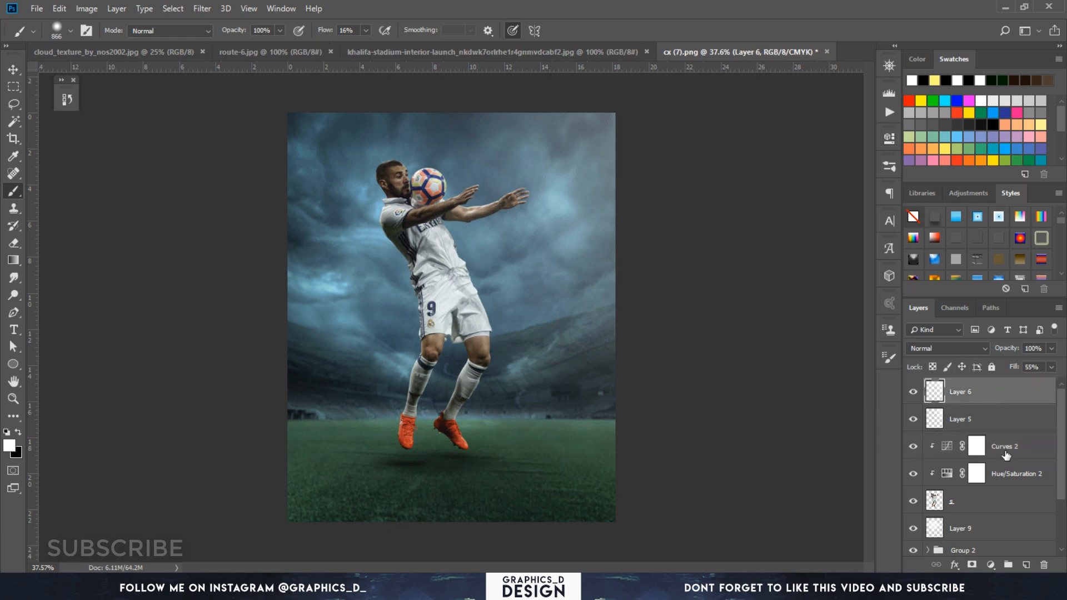
Add a clipped layer above Curves 2 and paint soft white highlights along the edges of the player's shirt and shorts with brushes up to 135 px
click(1007, 455)
click(1026, 565)
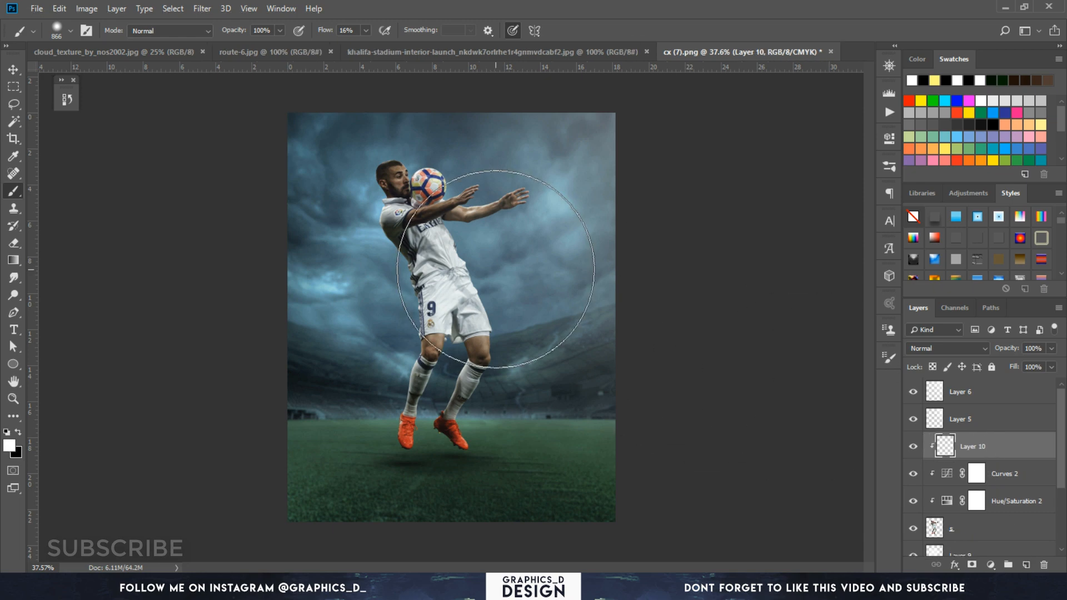
scroll(480, 247, up, 6)
drag(483, 243, 370, 231)
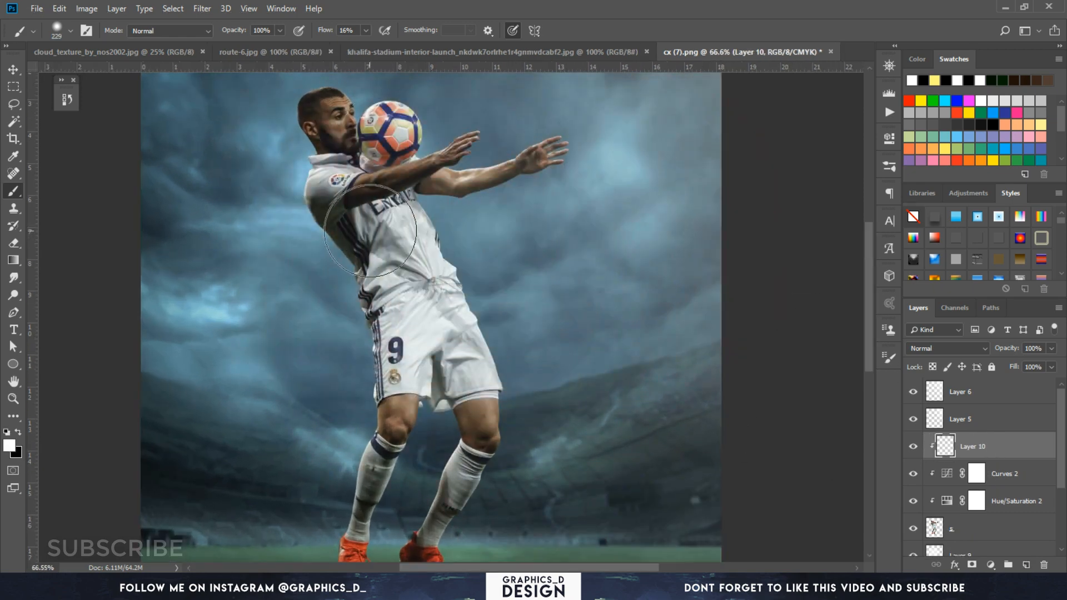
scroll(492, 246, up, 7)
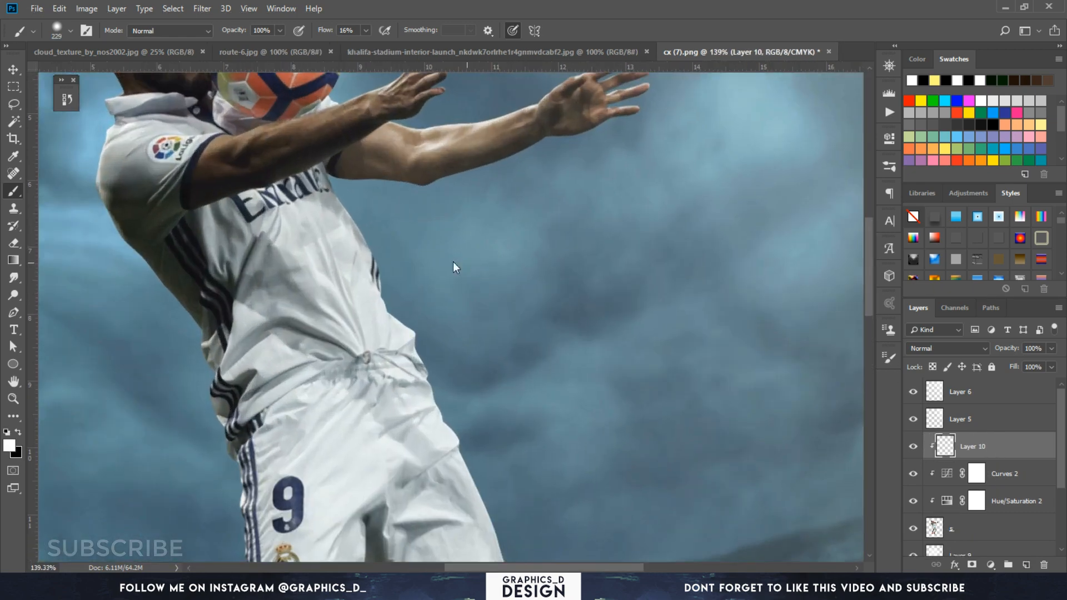
drag(452, 262, 403, 262)
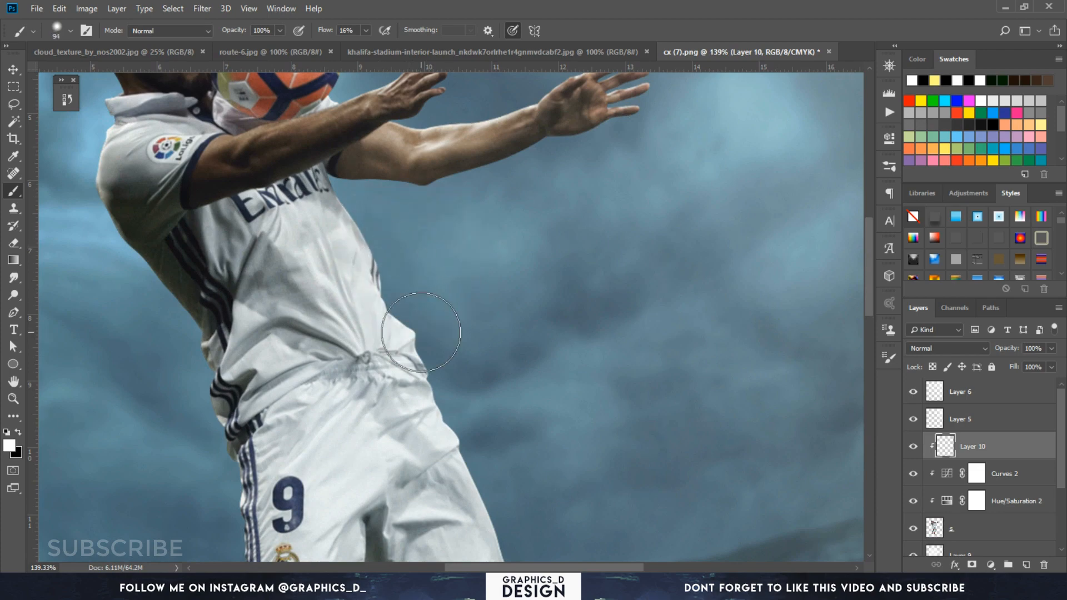
drag(421, 332, 465, 414)
mouse_move(473, 457)
mouse_down()
mouse_move(419, 243)
mouse_move(427, 276)
mouse_move(426, 256)
mouse_up()
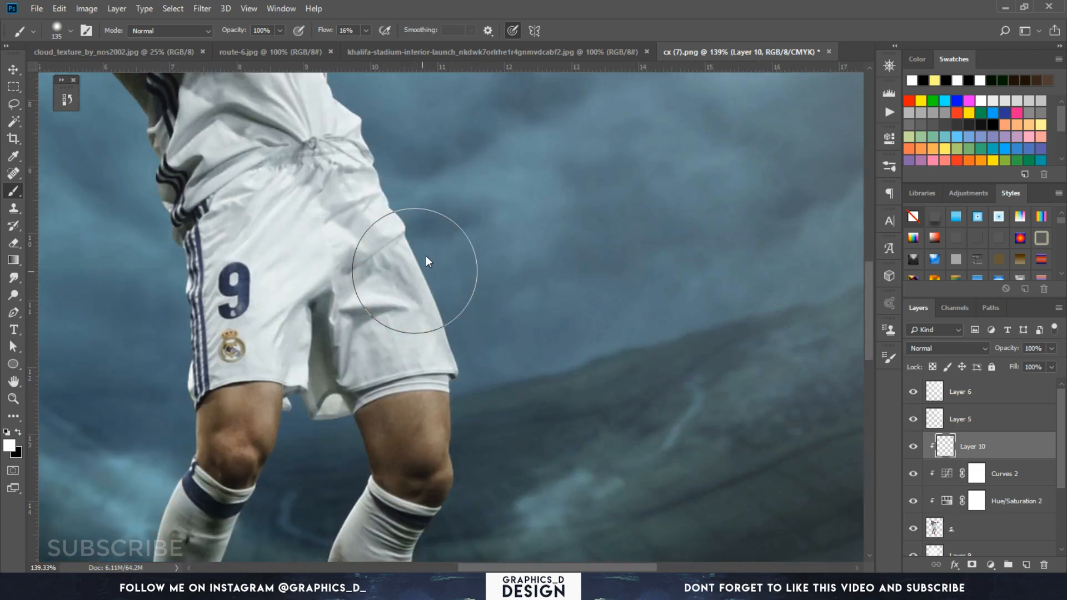
drag(521, 301, 500, 417)
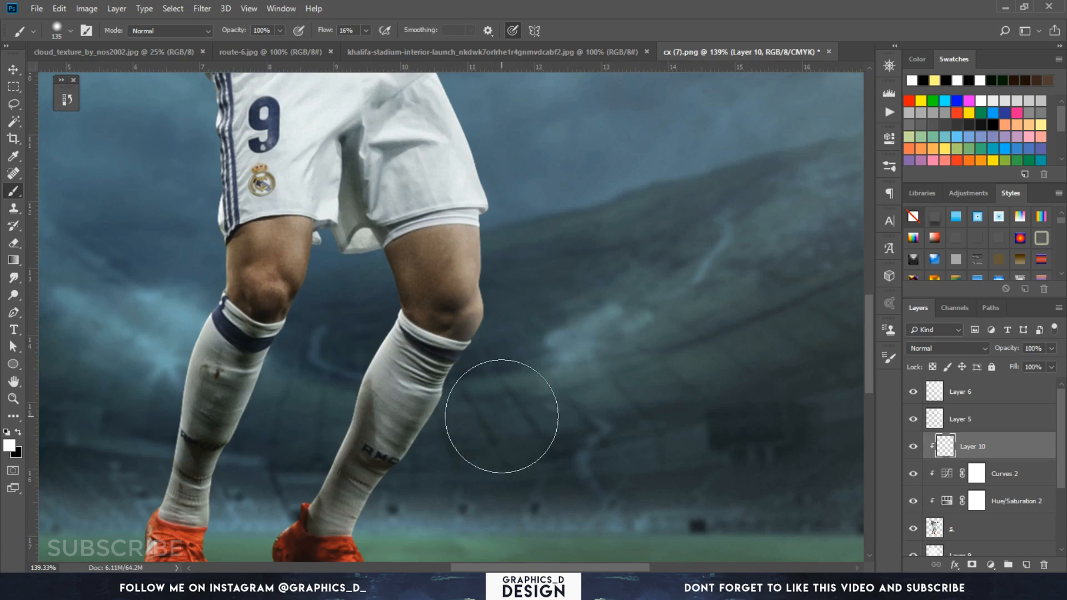
Set the blend mode of Layer 10, the clipped highlight layer, to Soft Light
click(943, 347)
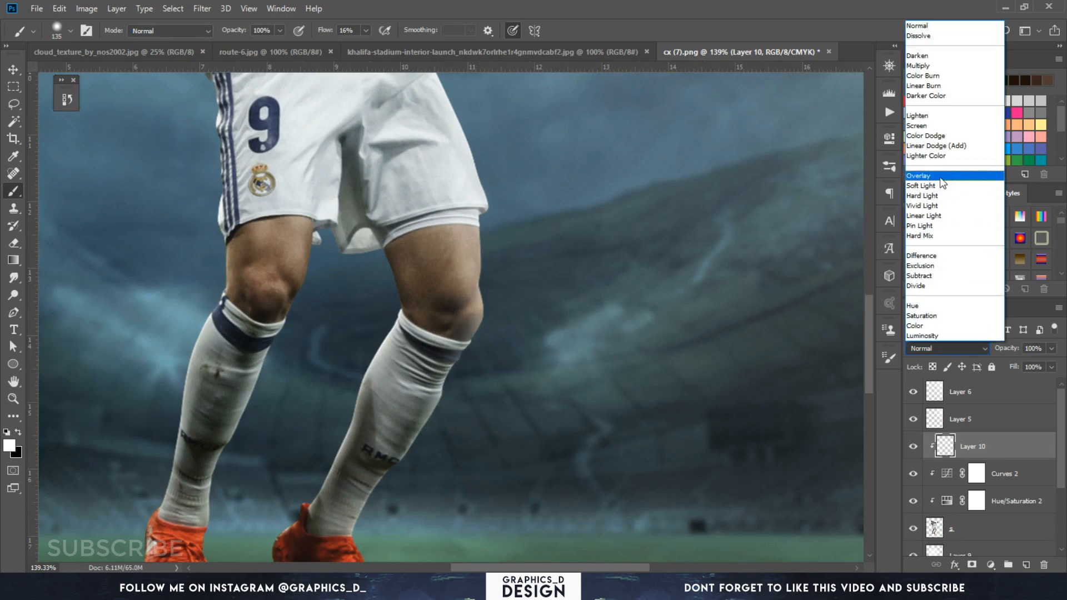
click(939, 178)
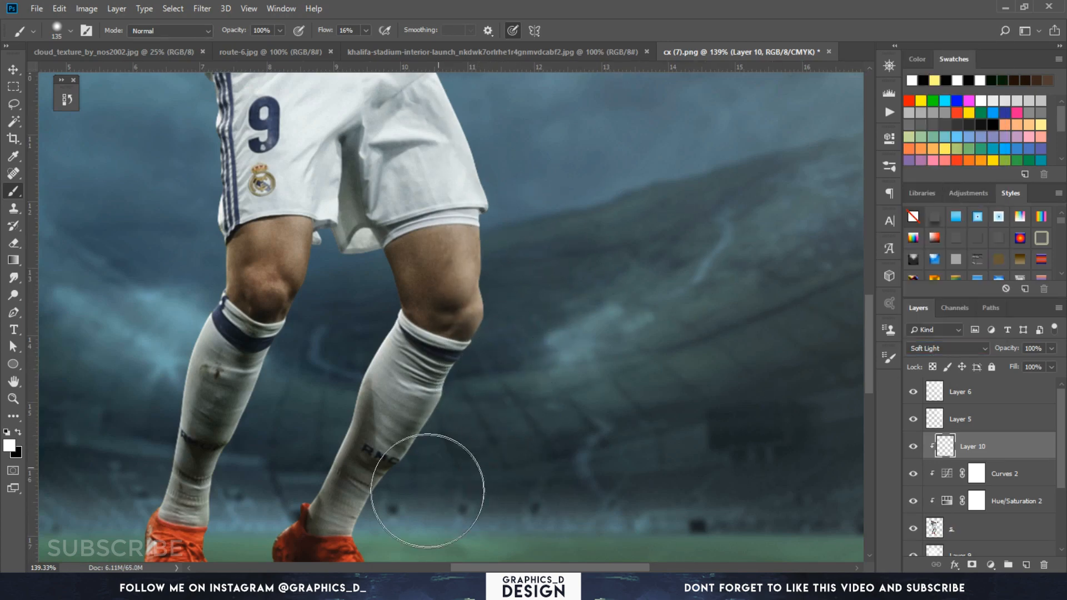
drag(521, 357, 524, 393)
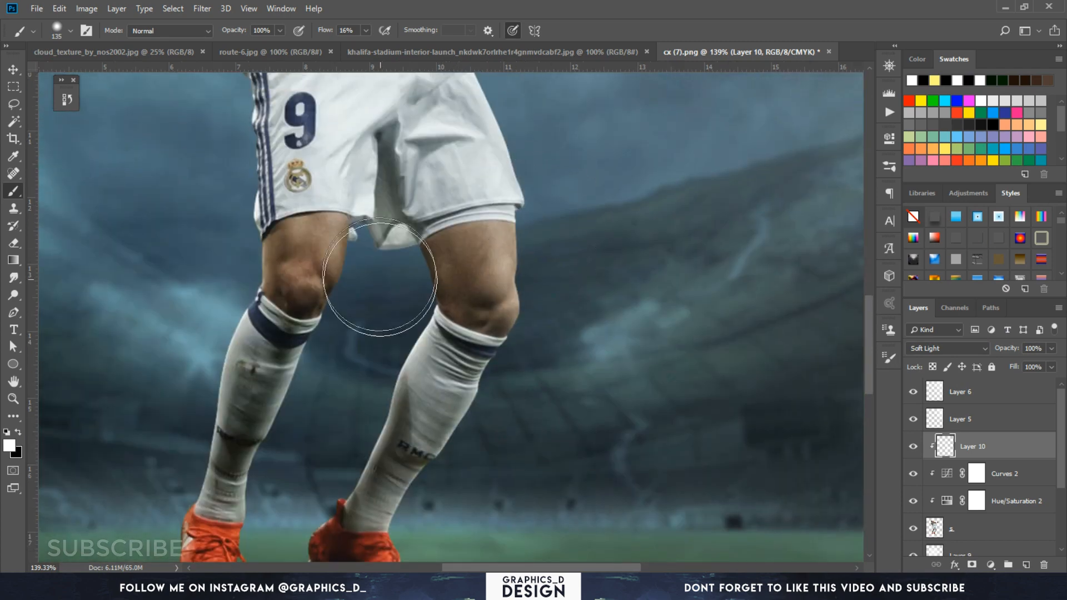
drag(285, 443, 380, 276)
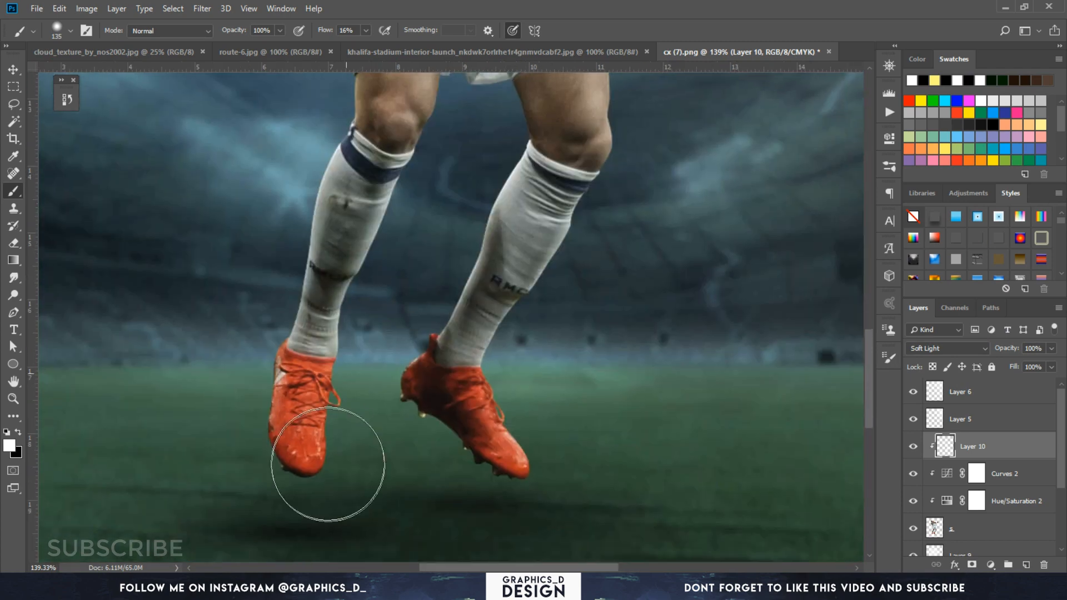
drag(376, 163, 307, 522)
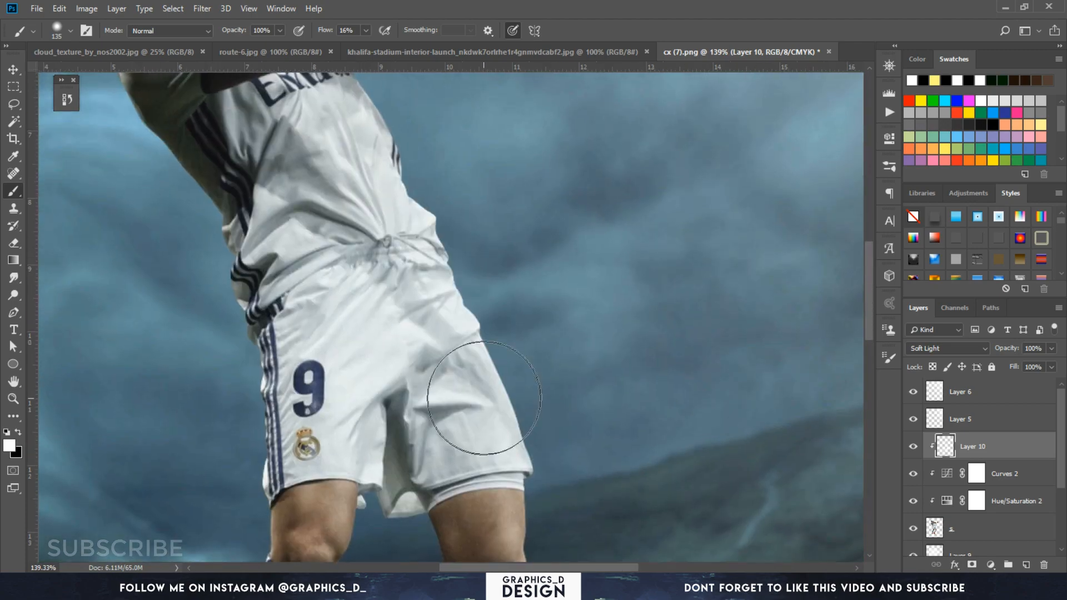
drag(407, 125, 468, 535)
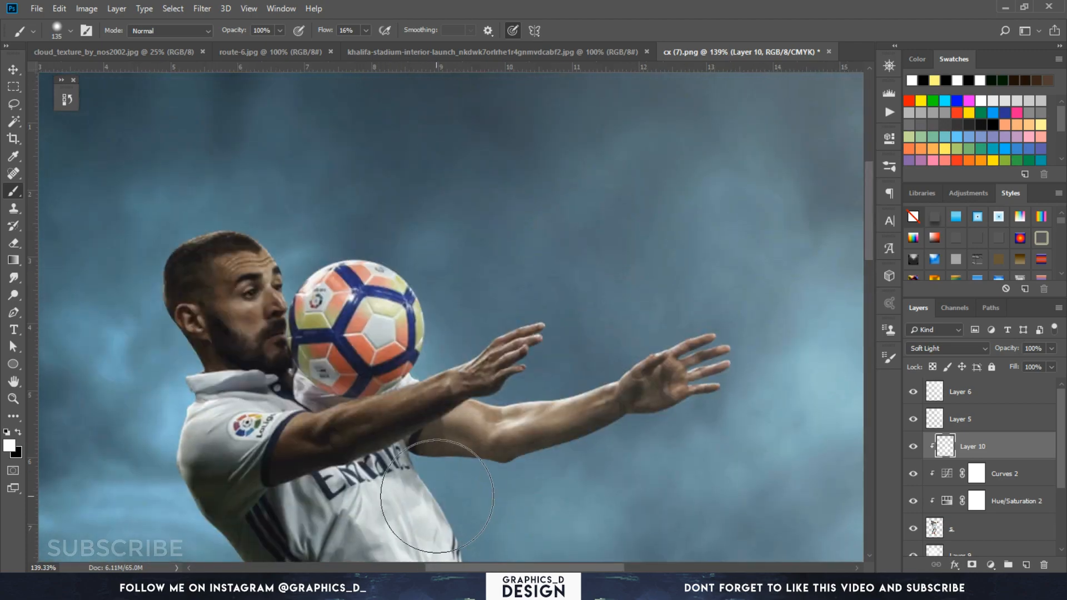
Paint soft white highlights on the player's head and upper body with a 50 to 60 px brush
key(bracketleft)
key(bracketleft)
key(bracketleft)
key(bracketleft)
key(bracketleft)
key(bracketleft)
key(bracketleft)
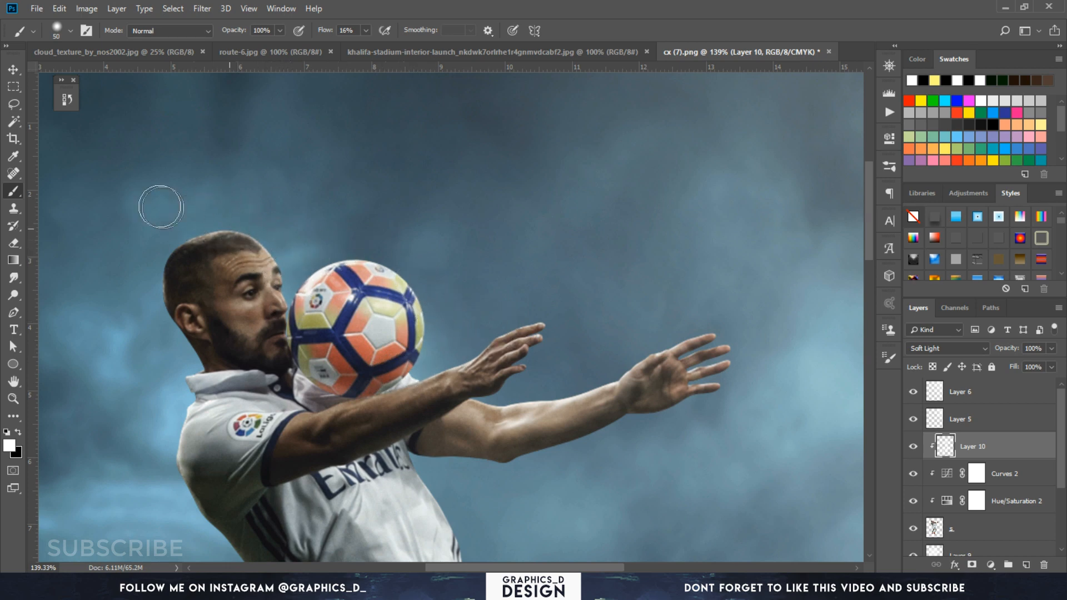
drag(271, 244, 341, 171)
drag(372, 345, 316, 226)
drag(519, 486, 428, 297)
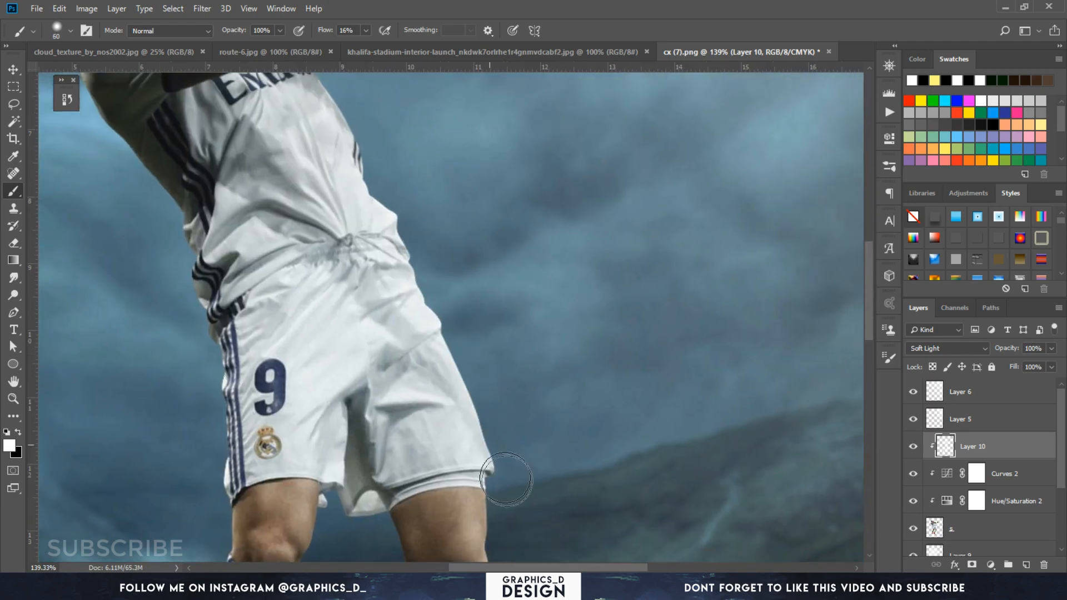
Continue the soft white highlights along the edges of the shorts, legs and socks with a 60 px brush
drag(498, 455, 465, 289)
drag(468, 400, 518, 225)
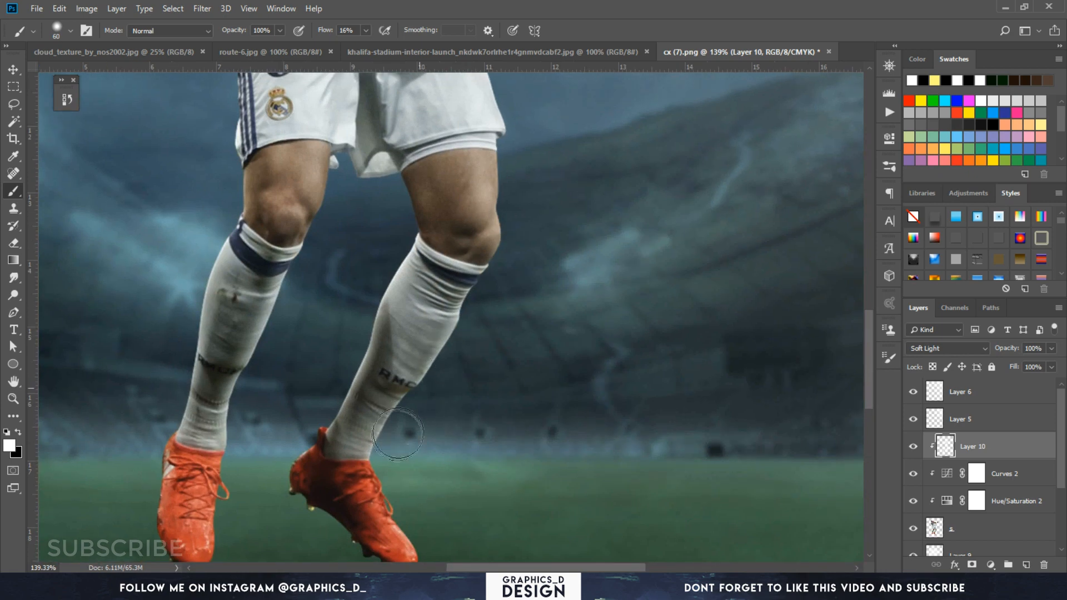
drag(406, 476, 402, 348)
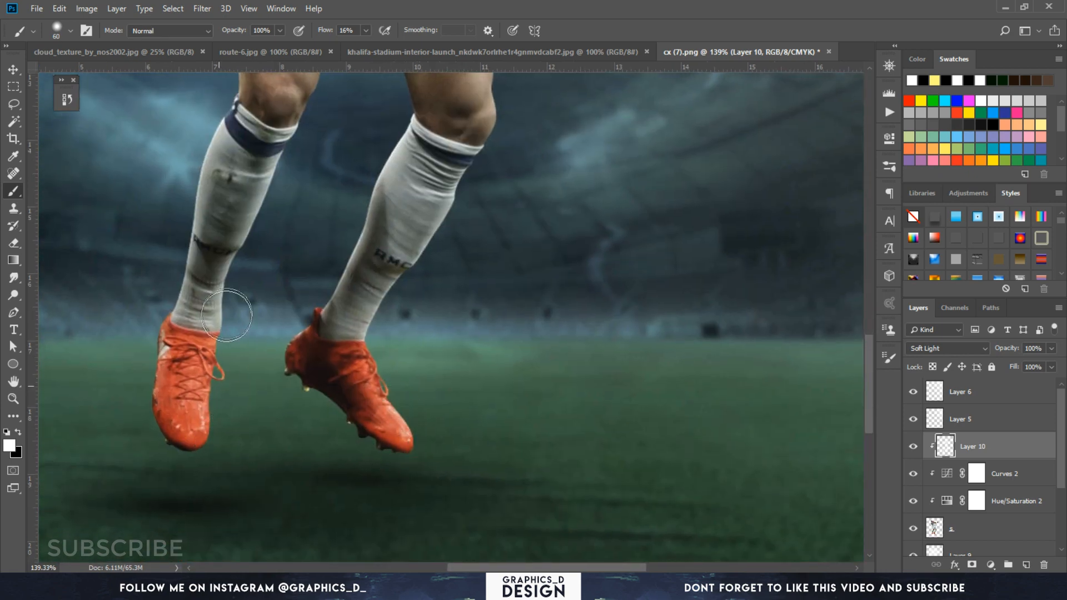
drag(303, 167, 294, 358)
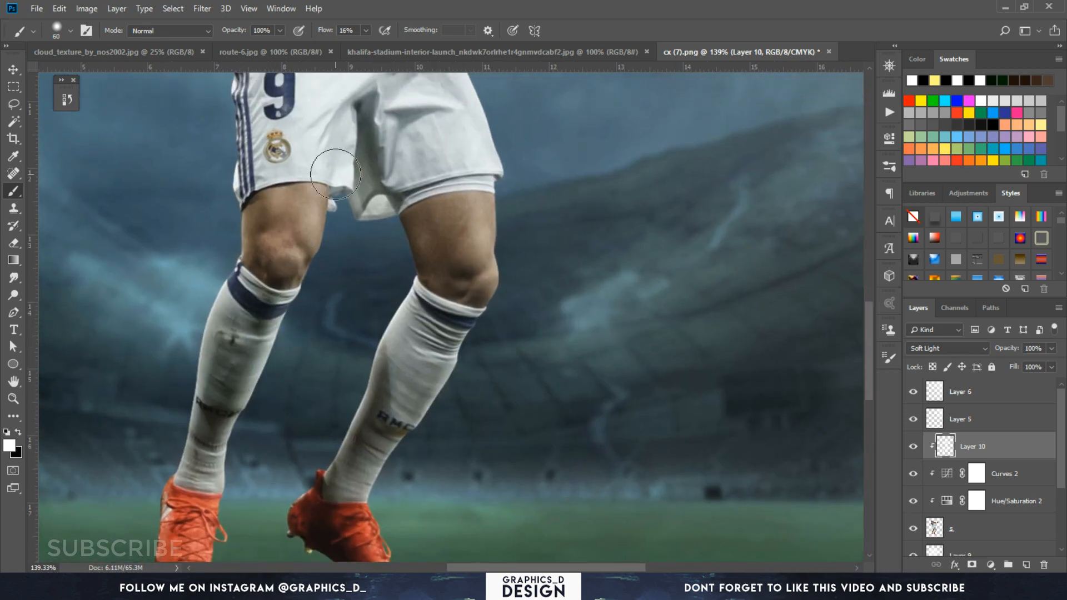
key(ctrl+0)
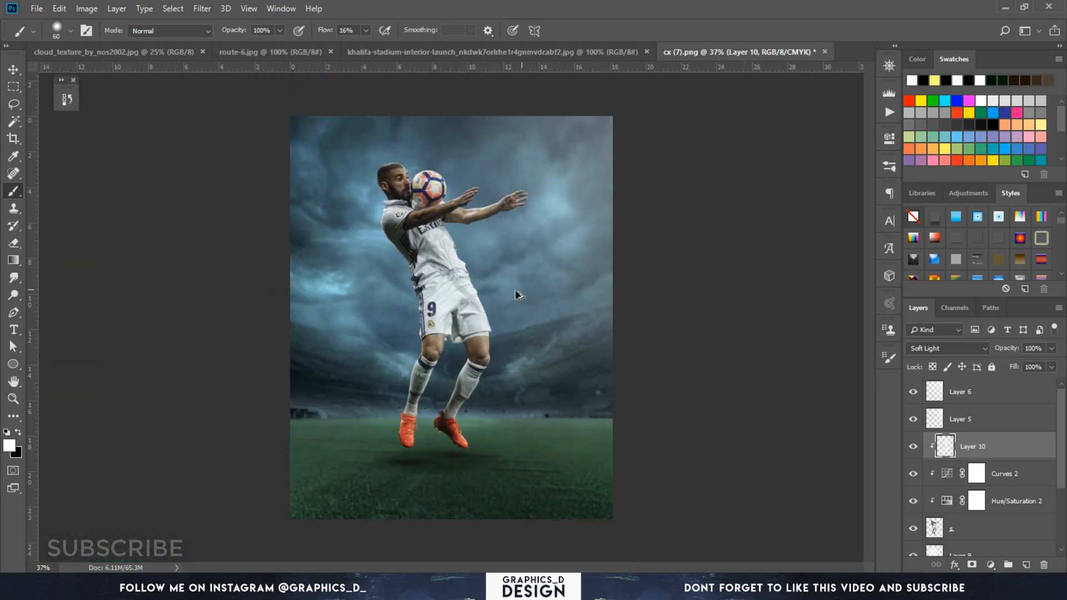
Add a new layer above Layer 10, clip it to the player and set its blend mode to Overlay
click(1023, 566)
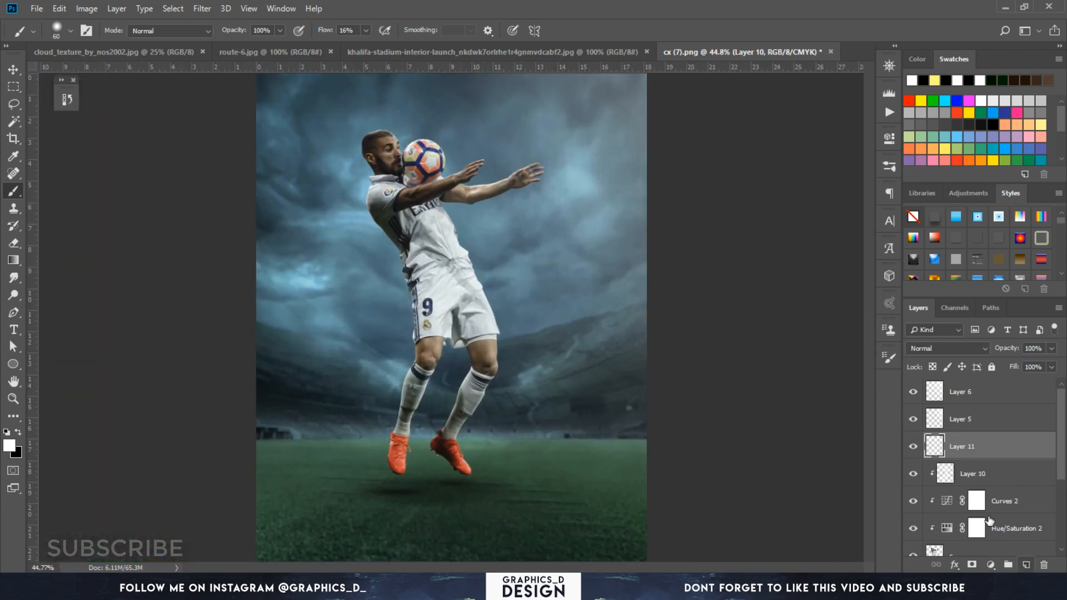
click(943, 349)
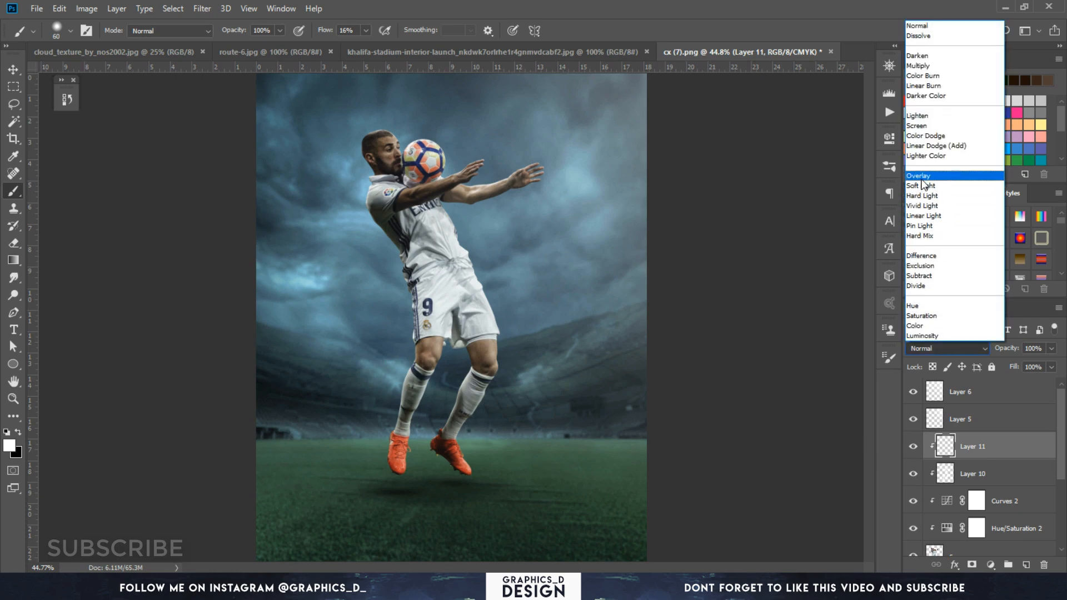
click(926, 173)
Paint white highlights on the player's cheek, forehead and nose with 20 to 35 px brushes, lowering the flow to 9%
scroll(389, 183, up, 10)
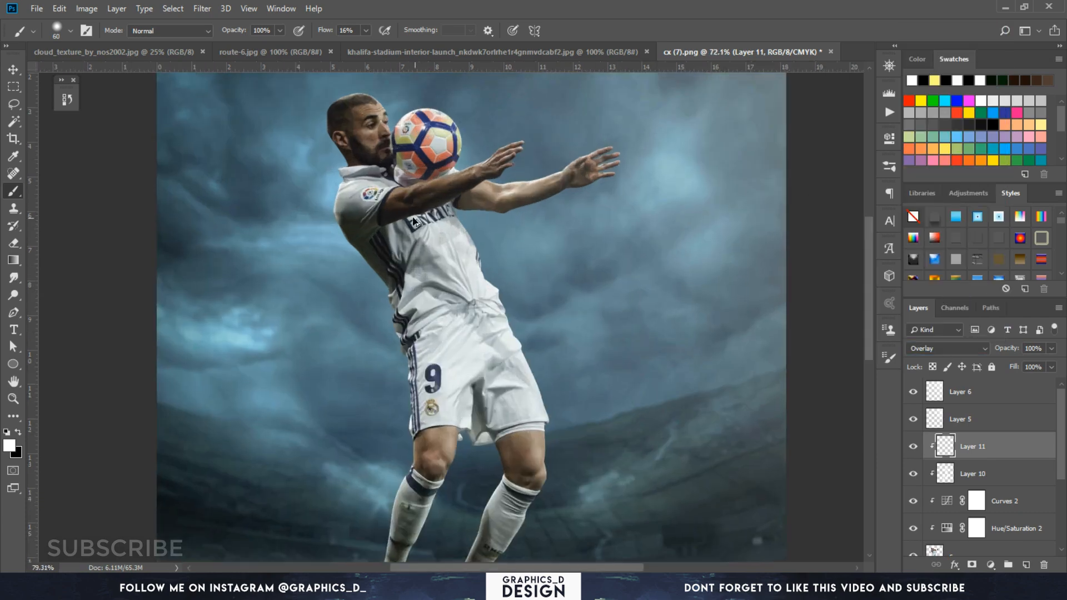
scroll(380, 199, up, 6)
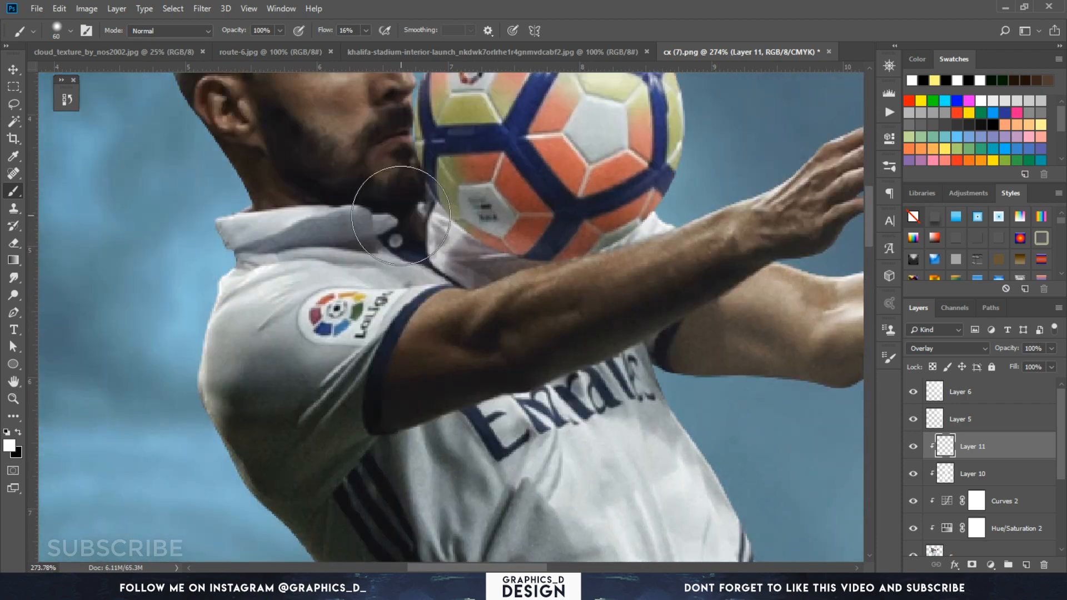
key(bracketleft)
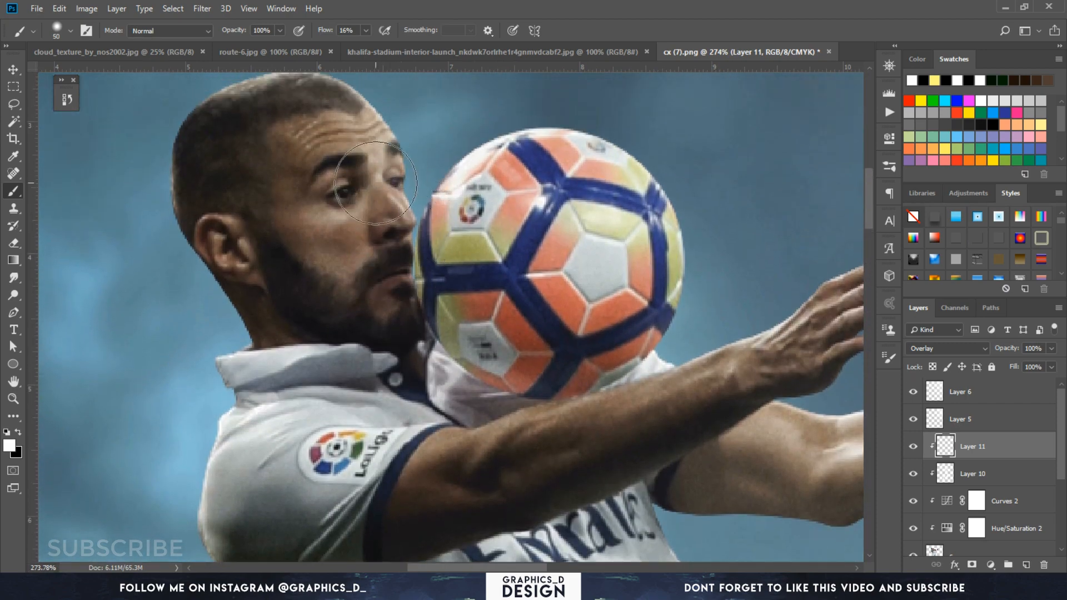
drag(332, 237, 347, 223)
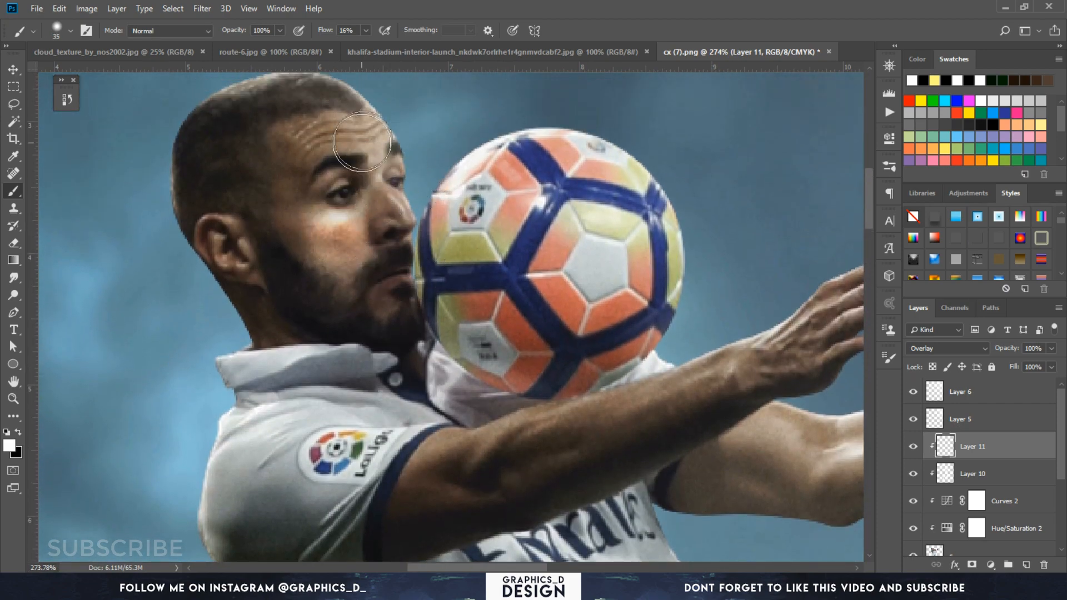
key(ctrl+z)
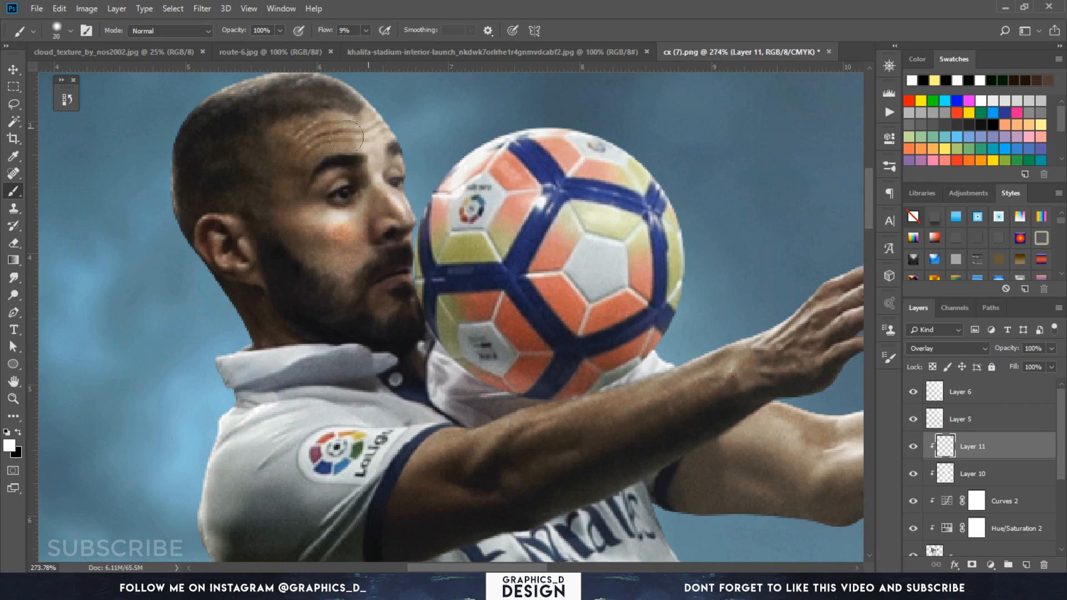
drag(346, 137, 323, 135)
drag(395, 193, 378, 138)
key(bracketright)
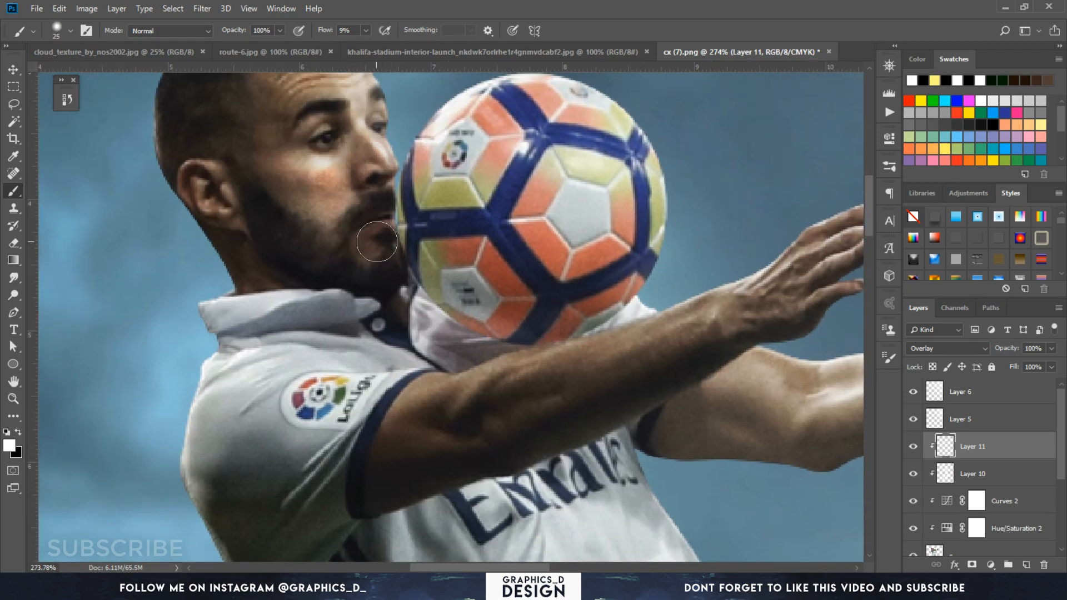
drag(393, 204, 363, 133)
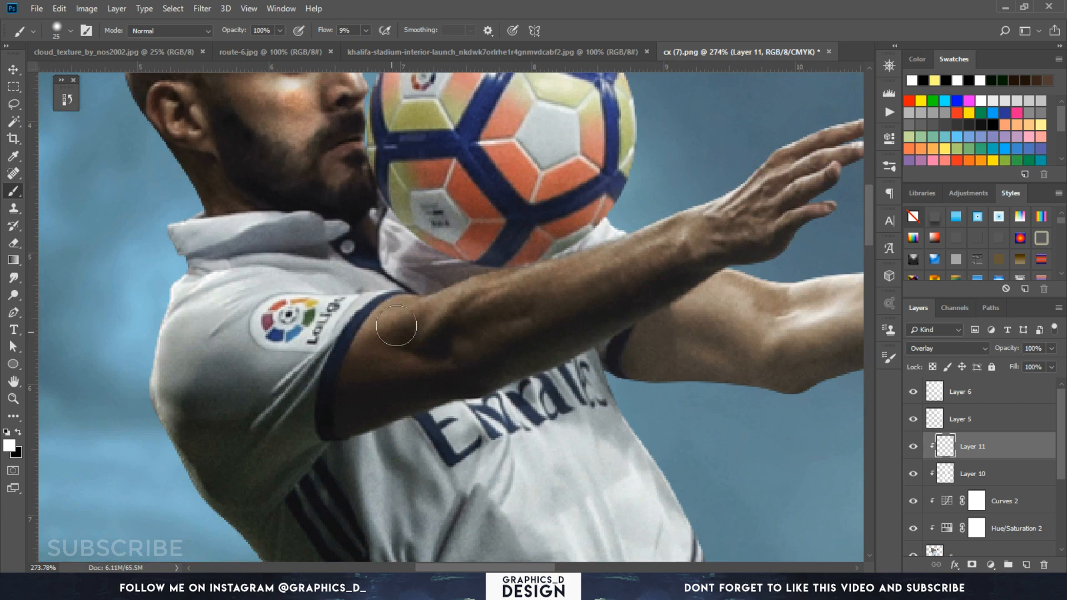
Brighten the front forearm, knuckles and fingers with small white strokes using 10 to 25 px brushes at 9% flow
mouse_move(640, 249)
mouse_down()
mouse_move(714, 225)
mouse_move(504, 297)
mouse_up()
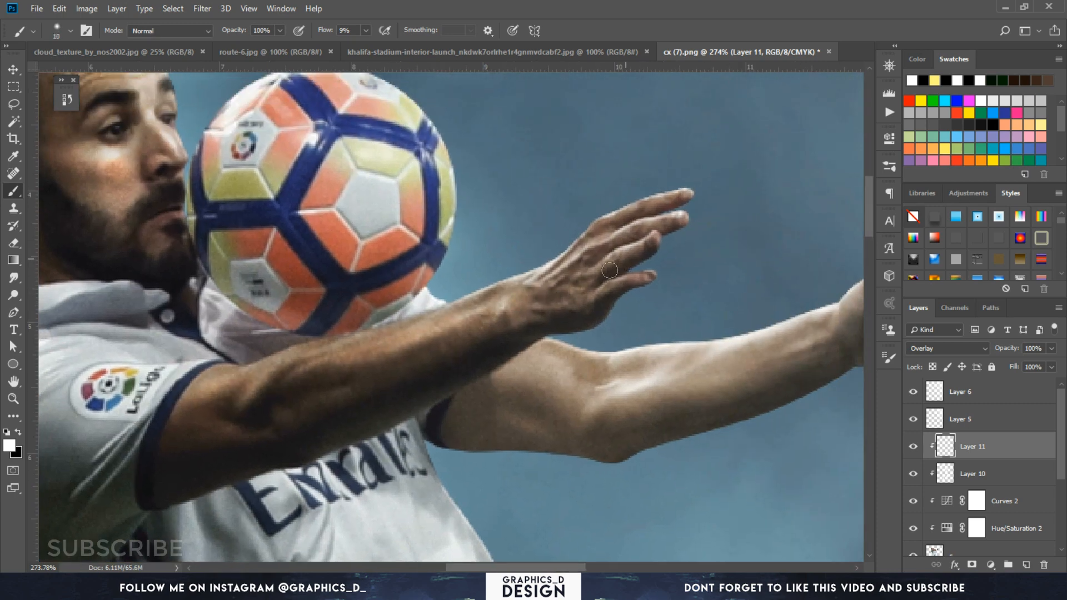
drag(594, 313, 552, 218)
key(bracketright)
key(bracketright)
drag(497, 285, 578, 312)
drag(563, 280, 466, 252)
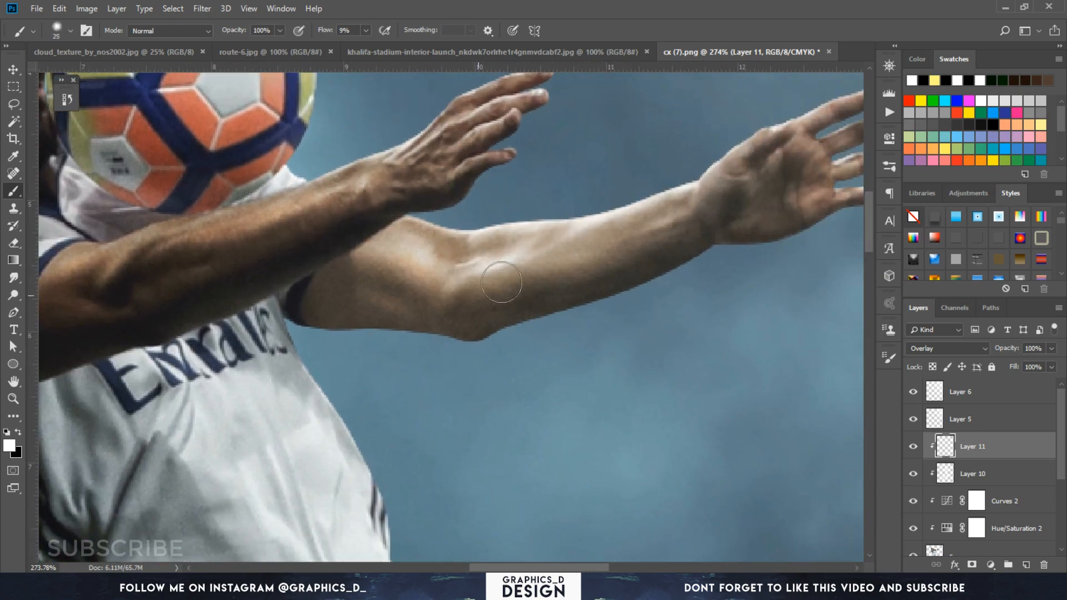
Paint white highlights along the outstretched rear arm with a 25 px brush and on its hand with a 10 px brush
mouse_move(503, 291)
mouse_down()
mouse_move(683, 216)
mouse_move(593, 237)
mouse_up()
key(bracketleft)
key(bracketleft)
key(bracketleft)
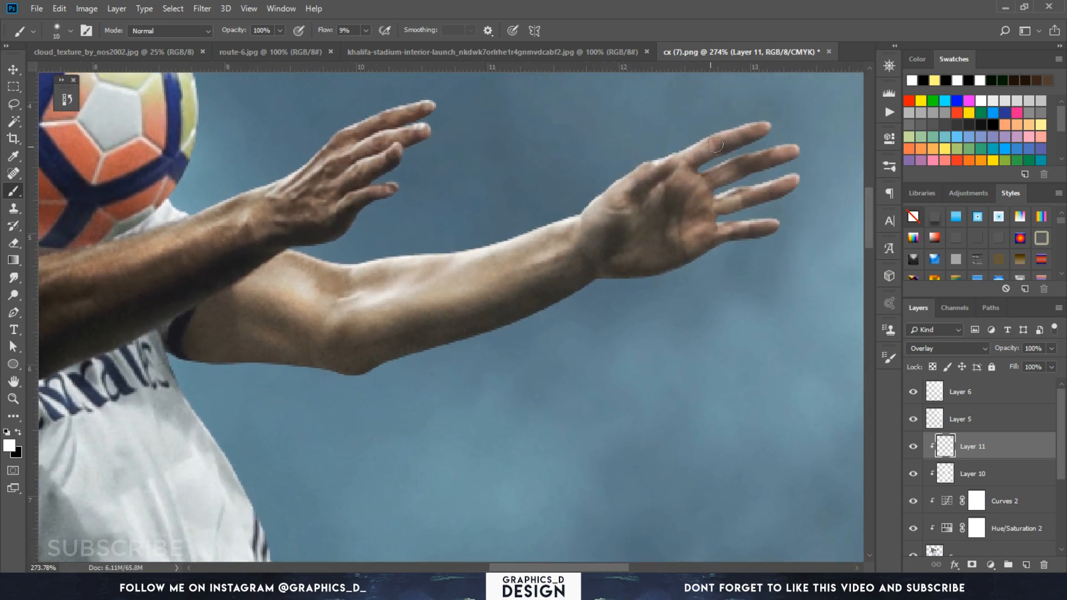
drag(600, 262, 522, 196)
Paint soft white highlights on both thighs and knees with a brush of about 40 px at 9% flow
mouse_move(535, 259)
mouse_down()
mouse_move(565, 161)
mouse_move(577, 52)
mouse_up()
mouse_move(409, 343)
mouse_down()
mouse_move(445, 208)
mouse_move(437, 286)
mouse_up()
key(bracketright)
key(bracketright)
key(bracketright)
drag(389, 247, 386, 267)
drag(400, 352, 410, 340)
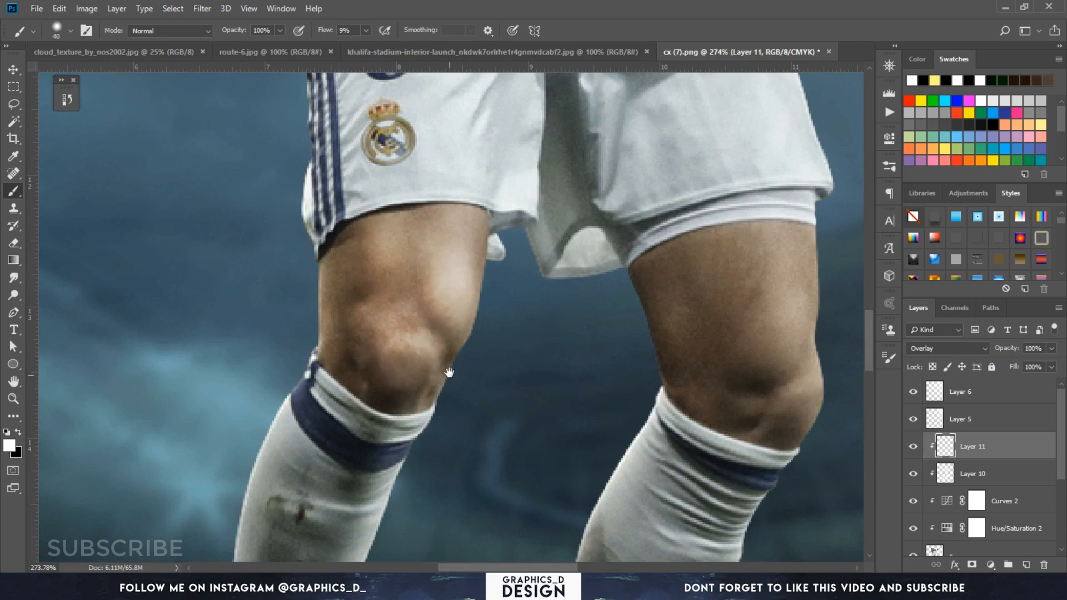
drag(449, 372, 395, 270)
drag(682, 195, 693, 253)
drag(702, 289, 680, 197)
mouse_move(643, 143)
mouse_down()
mouse_move(656, 225)
mouse_move(638, 154)
mouse_up()
mouse_move(635, 258)
mouse_down()
mouse_move(655, 50)
mouse_move(644, 33)
mouse_up()
Highlight the edges and folds of both socks and boots in white with brushes up to 35 px
key(bracketleft)
mouse_move(533, 346)
mouse_down()
mouse_move(548, 417)
mouse_move(567, 429)
mouse_move(516, 367)
mouse_up()
key(bracketleft)
key(bracketleft)
mouse_move(186, 324)
mouse_down()
mouse_move(174, 477)
mouse_move(155, 401)
mouse_move(173, 307)
mouse_up()
drag(218, 226, 268, 385)
mouse_move(234, 426)
mouse_down()
mouse_move(238, 351)
mouse_move(280, 287)
mouse_up()
mouse_move(534, 400)
mouse_down()
mouse_move(543, 381)
mouse_move(556, 411)
mouse_move(623, 334)
mouse_up()
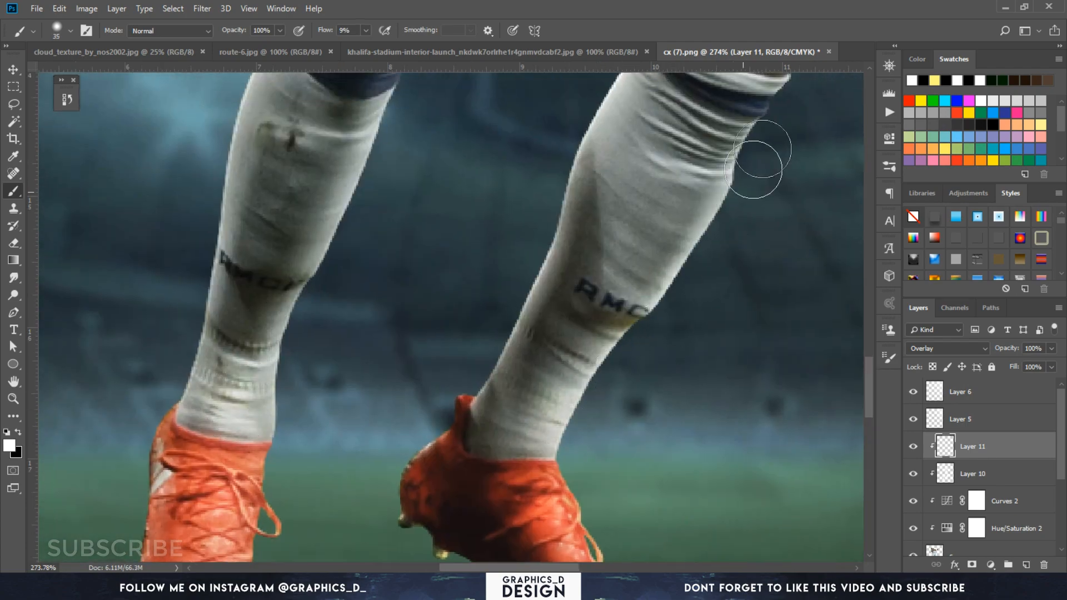
drag(760, 145, 790, 178)
Brighten the edges and folds of the shorts and shirt with a white 40 px brush at 9% flow
mouse_move(263, 441)
mouse_down()
mouse_move(362, 303)
mouse_move(458, 136)
mouse_move(436, 263)
mouse_up()
drag(473, 208, 573, 49)
drag(278, 457, 312, 265)
drag(333, 311, 379, 453)
drag(395, 150, 314, 461)
drag(451, 164, 345, 418)
mouse_move(405, 375)
mouse_down()
mouse_move(438, 251)
mouse_move(328, 388)
mouse_move(296, 397)
mouse_up()
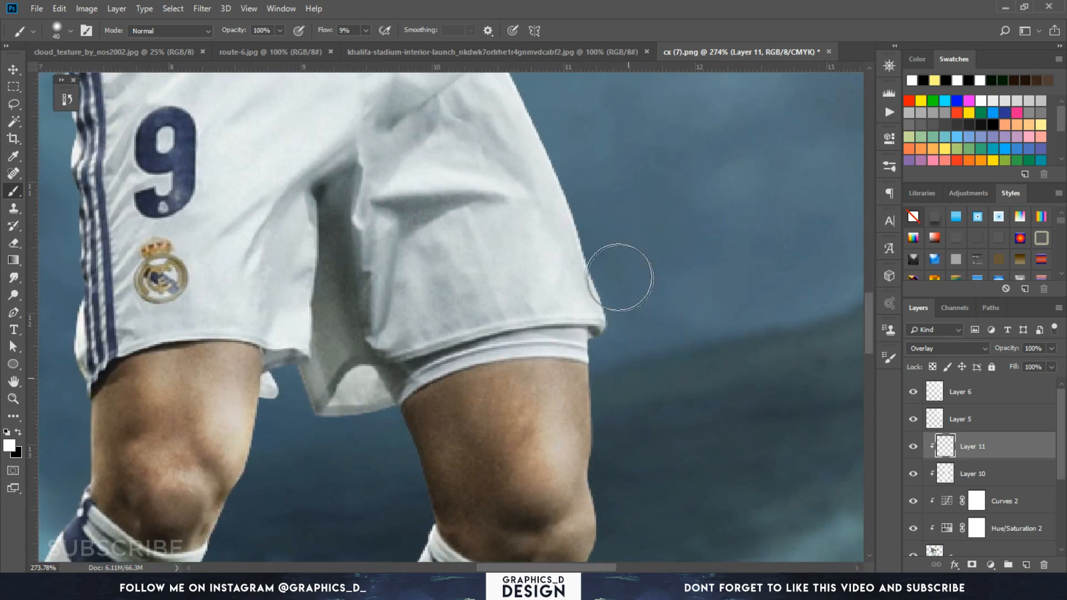
mouse_move(598, 168)
mouse_down()
mouse_move(634, 452)
mouse_move(649, 487)
mouse_up()
drag(428, 250, 611, 511)
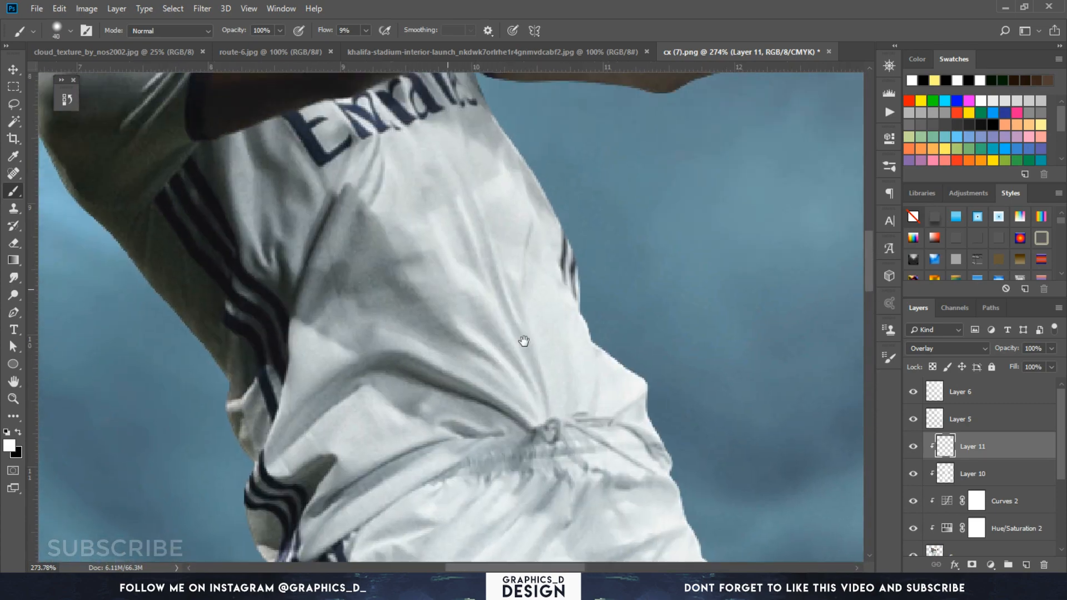
drag(501, 319, 507, 535)
Paint thin white rim highlights along the upper edges of both forearms and the front hand with a 15 px brush
key([)
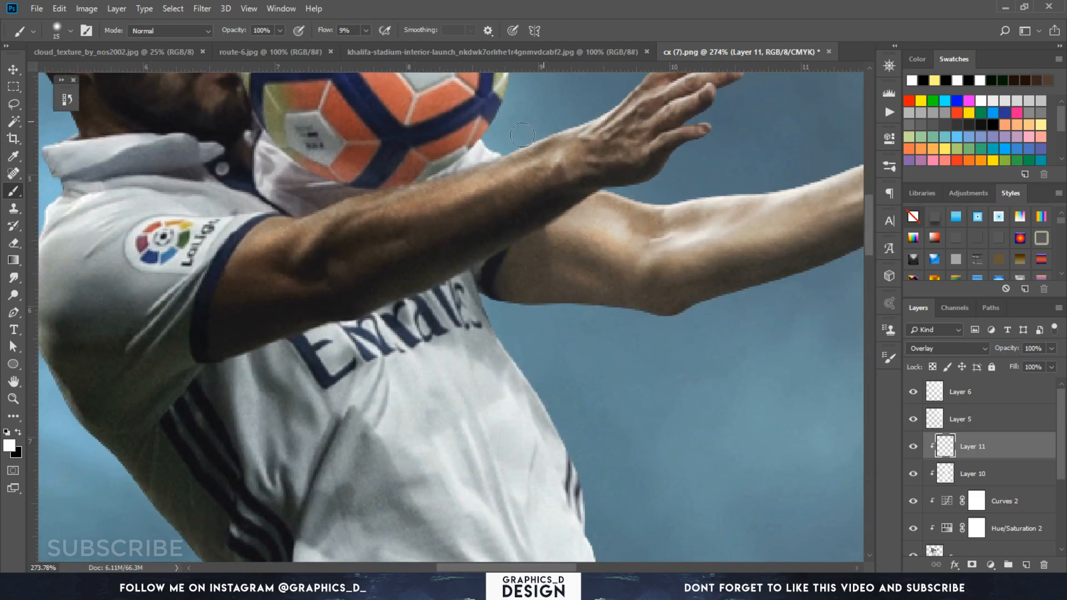
drag(539, 137, 455, 254)
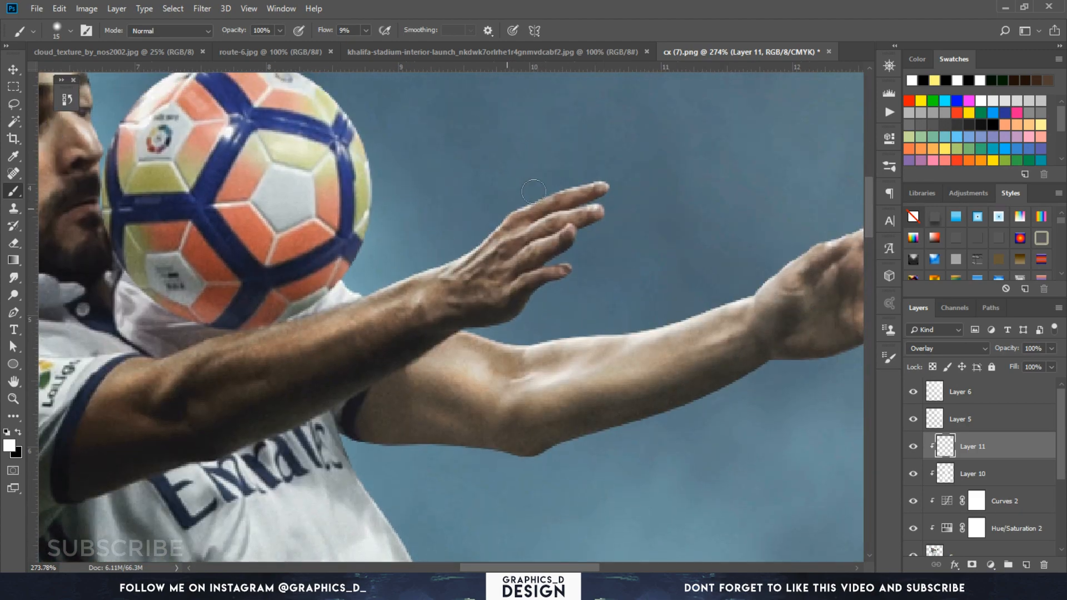
mouse_move(622, 329)
mouse_down()
mouse_move(565, 335)
mouse_move(604, 334)
mouse_up()
Add white rim highlights along the upper edge of the ball and the top of the player's head
drag(400, 239, 649, 263)
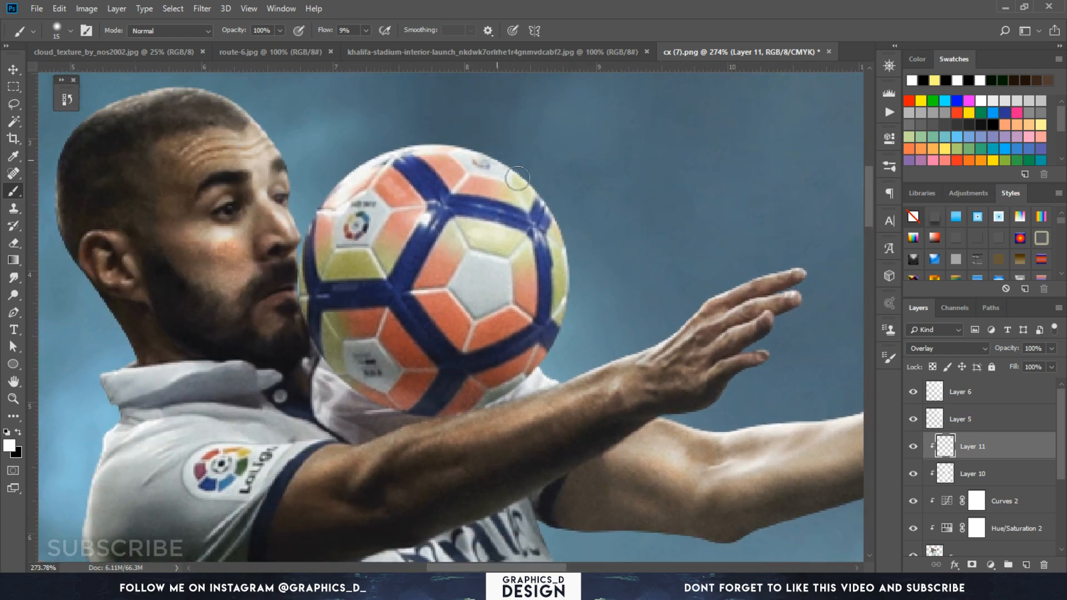
drag(525, 170, 728, 210)
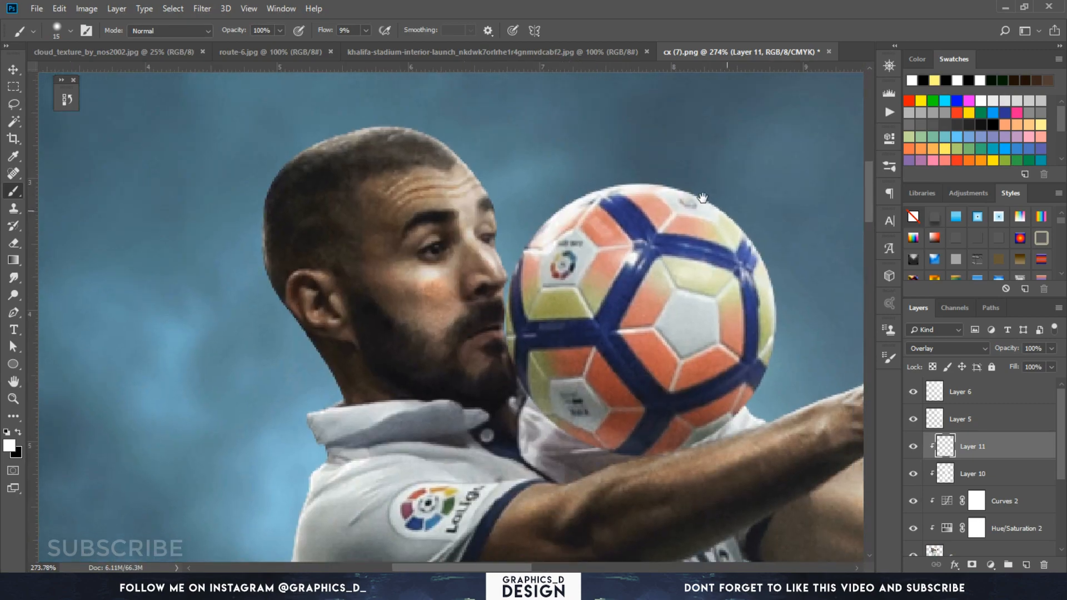
mouse_move(325, 148)
mouse_down()
mouse_move(400, 133)
mouse_move(472, 178)
mouse_move(426, 148)
mouse_up()
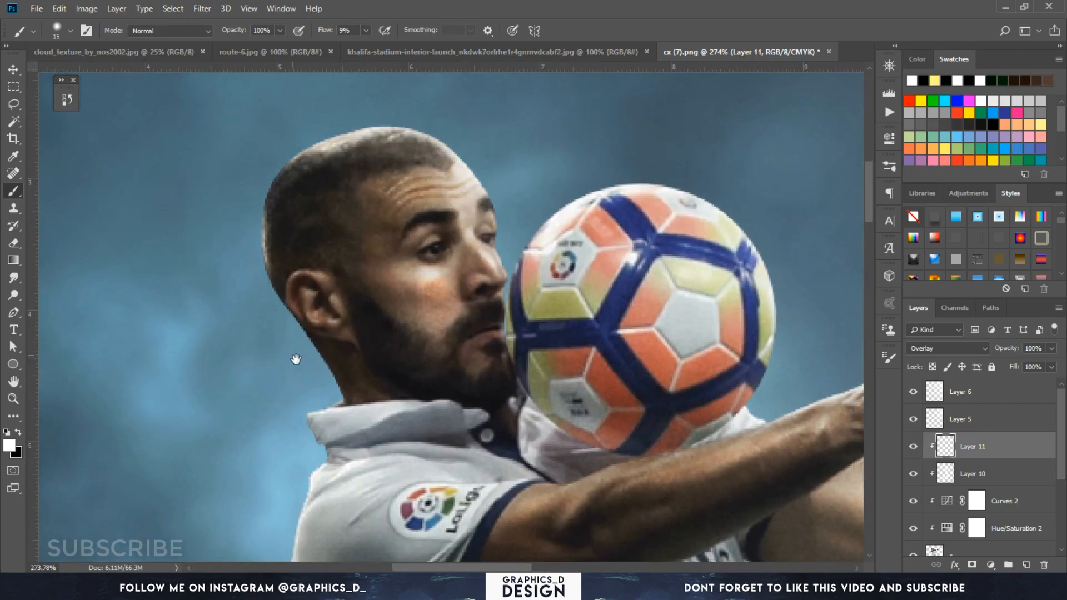
Shade the undersides and muscles of both arms in black at 10% flow with brushes of 15 to 35 px
drag(296, 360, 296, 204)
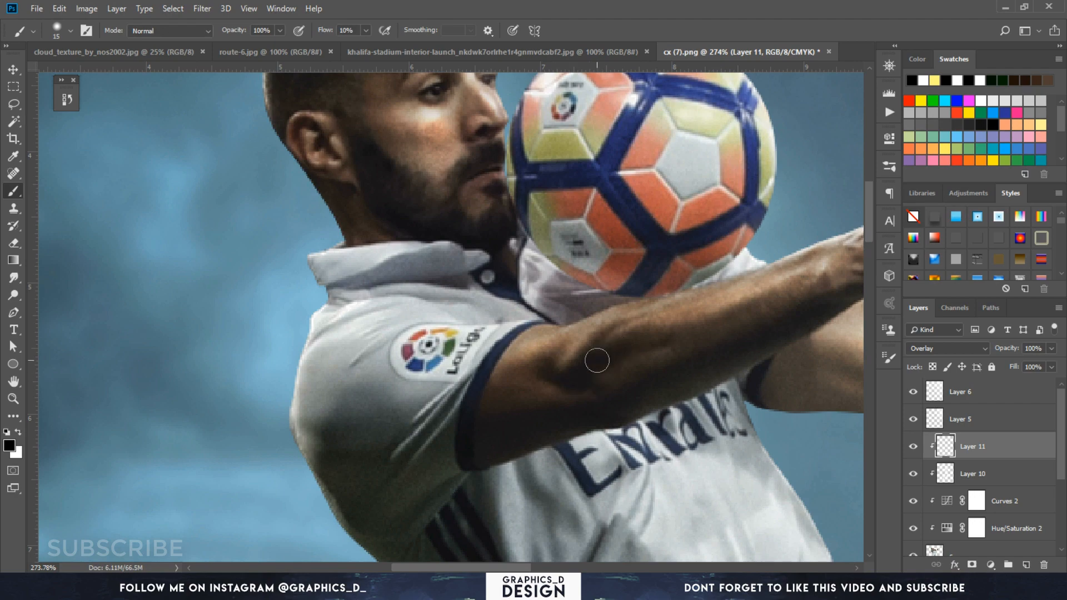
drag(713, 323, 581, 317)
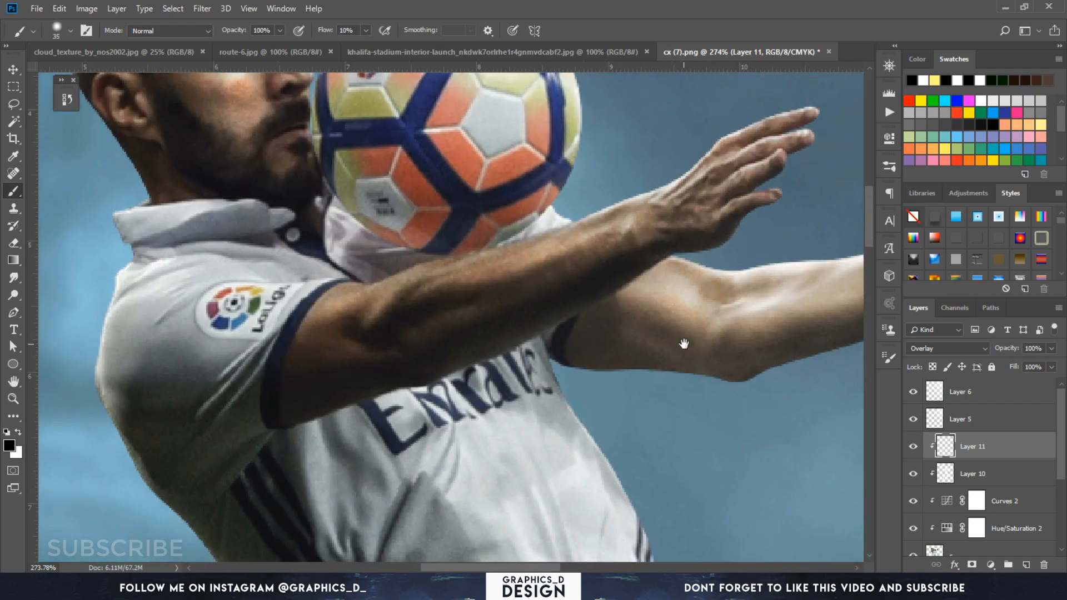
drag(683, 345, 534, 319)
key(bracketleft)
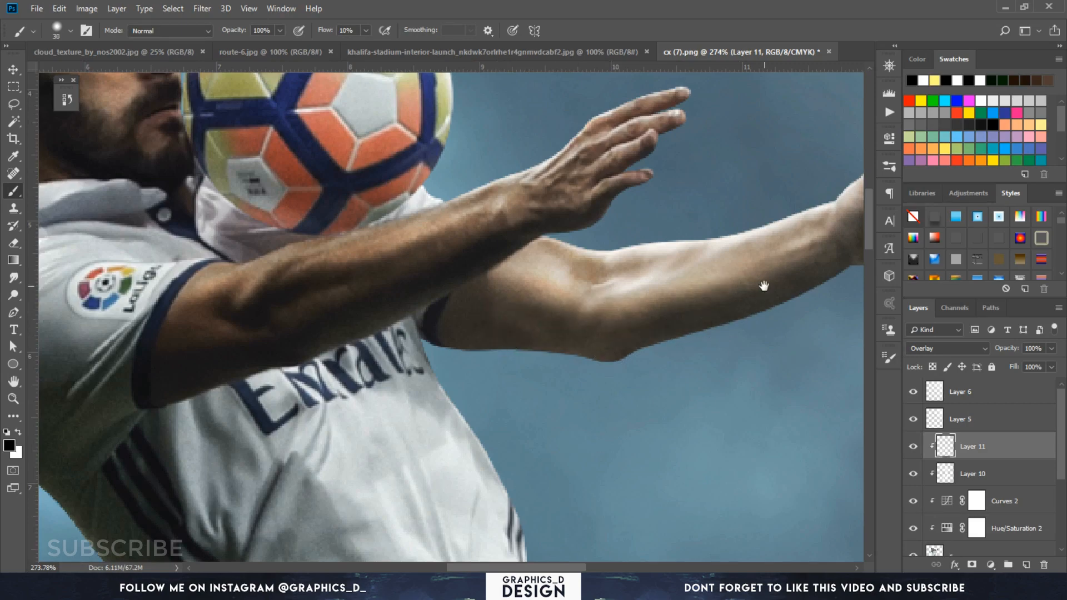
mouse_move(762, 285)
mouse_down()
mouse_move(570, 360)
mouse_move(723, 173)
mouse_up()
Deepen the folds on the lower shirt and around the waist with a black 15 px brush at 10% flow
drag(232, 447, 249, 318)
drag(235, 434, 303, 275)
mouse_move(262, 392)
mouse_down()
mouse_move(439, 356)
mouse_move(463, 376)
mouse_move(318, 464)
mouse_up()
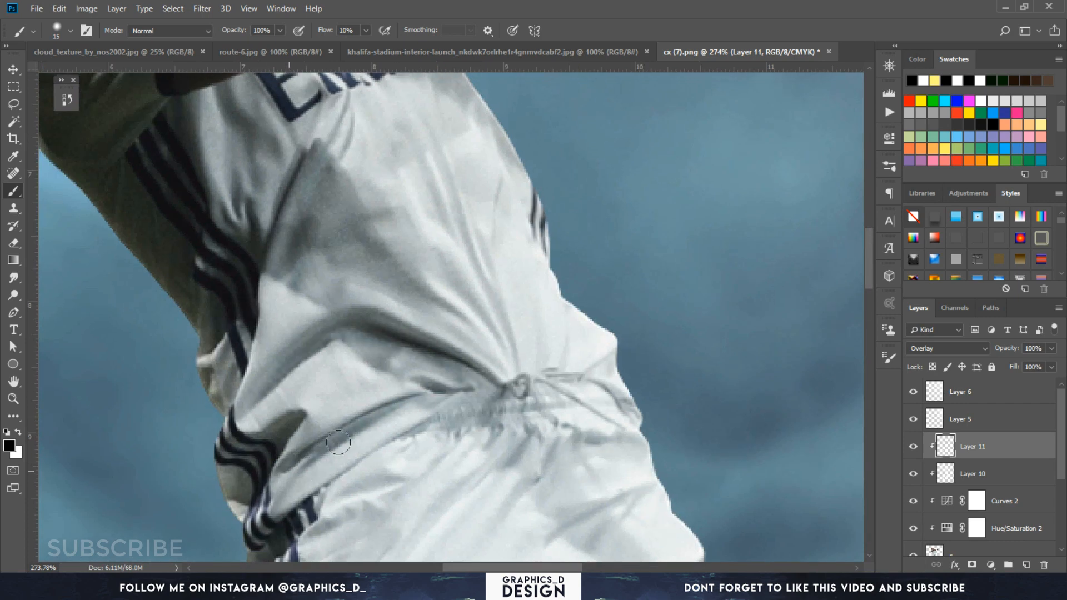
mouse_move(367, 429)
mouse_down()
mouse_move(284, 476)
mouse_move(303, 347)
mouse_up()
mouse_move(286, 434)
mouse_down()
mouse_move(335, 380)
mouse_move(503, 276)
mouse_move(372, 443)
mouse_move(519, 304)
mouse_move(542, 371)
mouse_up()
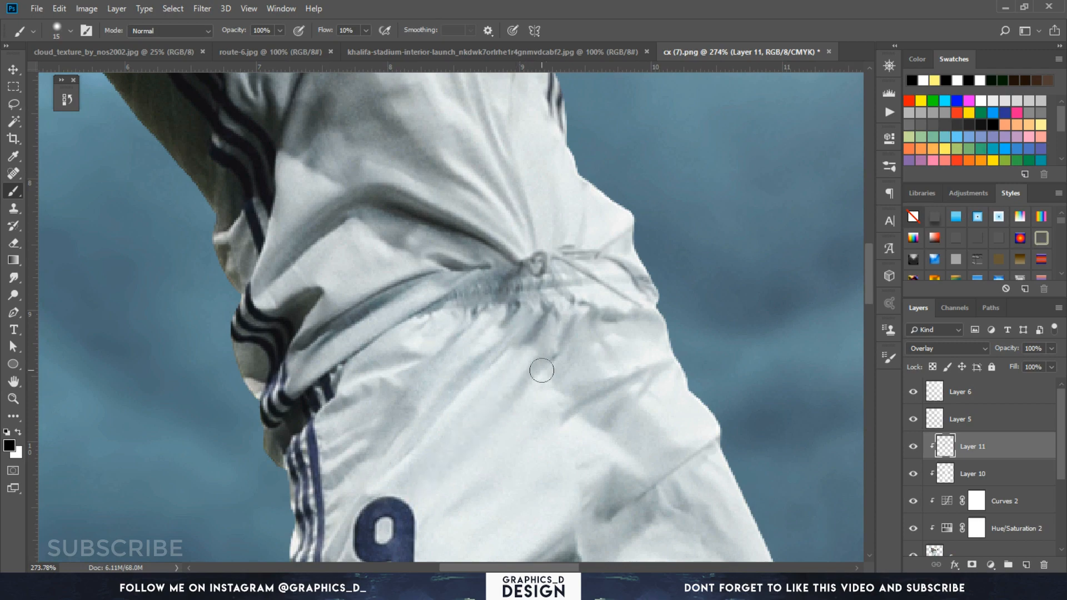
Darken the creases of the shorts and the waistband with black brushes of 15 to 25 px
drag(462, 463, 395, 348)
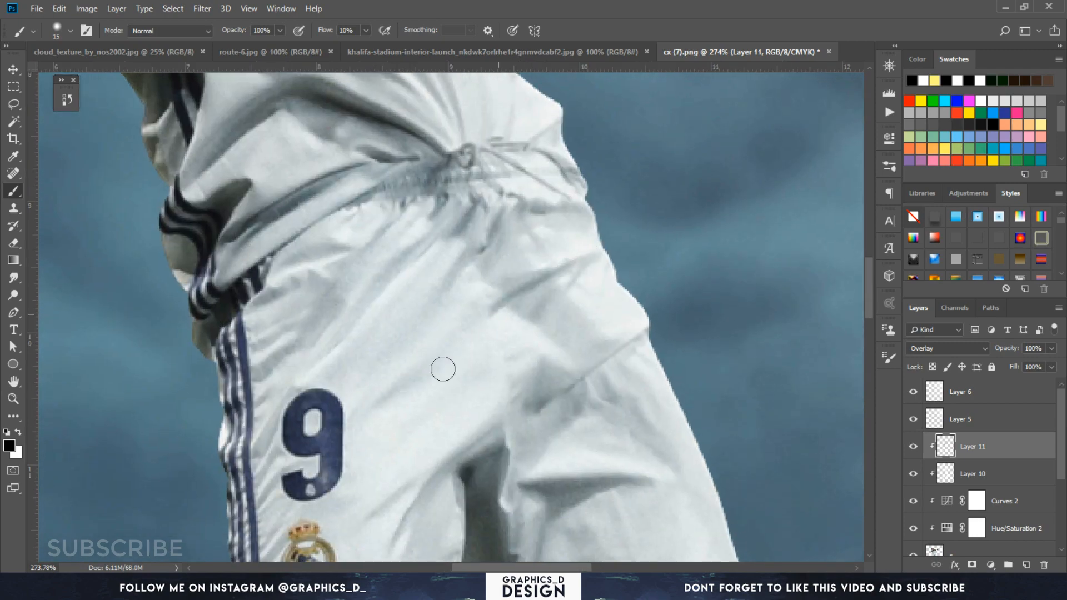
drag(442, 316, 332, 430)
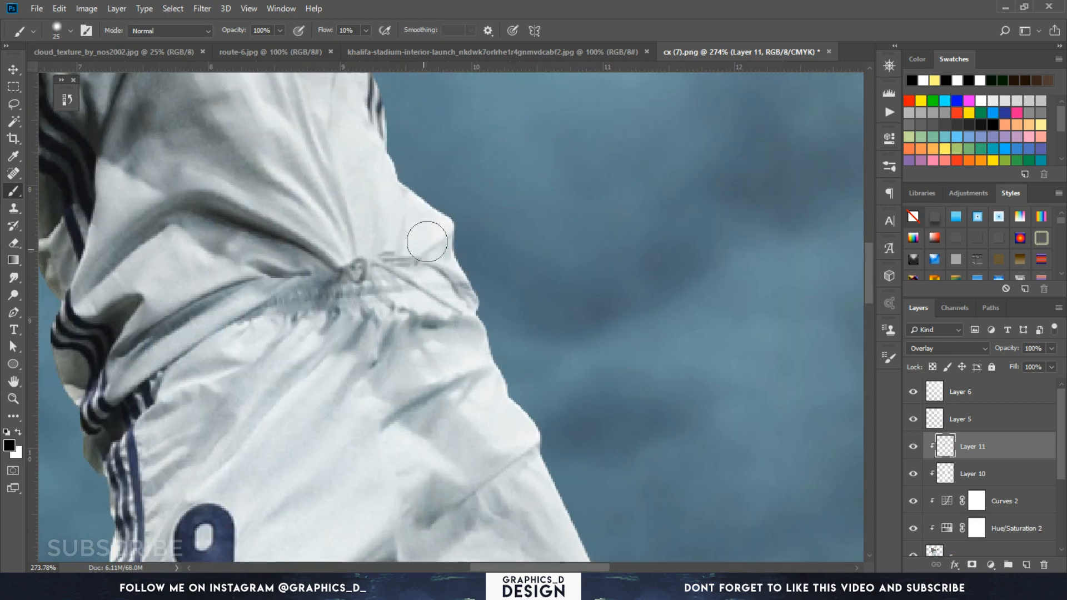
mouse_move(397, 185)
mouse_down()
mouse_move(483, 305)
mouse_move(474, 288)
mouse_move(433, 336)
mouse_move(424, 310)
mouse_up()
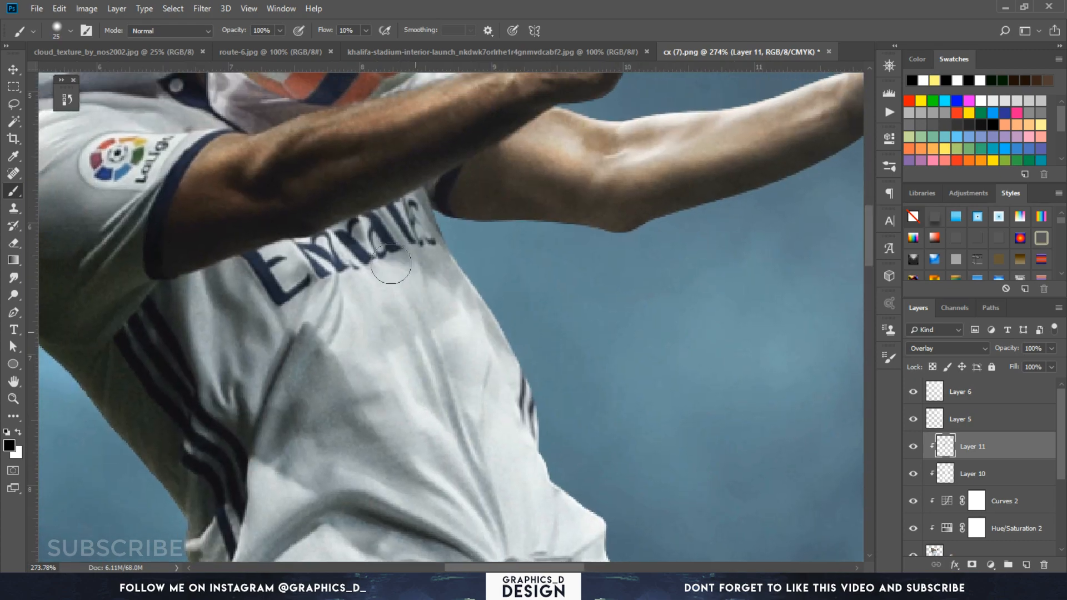
Shade the gap between the shorts' legs and the surrounding folds with a black 35 px brush
drag(429, 437, 378, 158)
drag(435, 437, 369, 134)
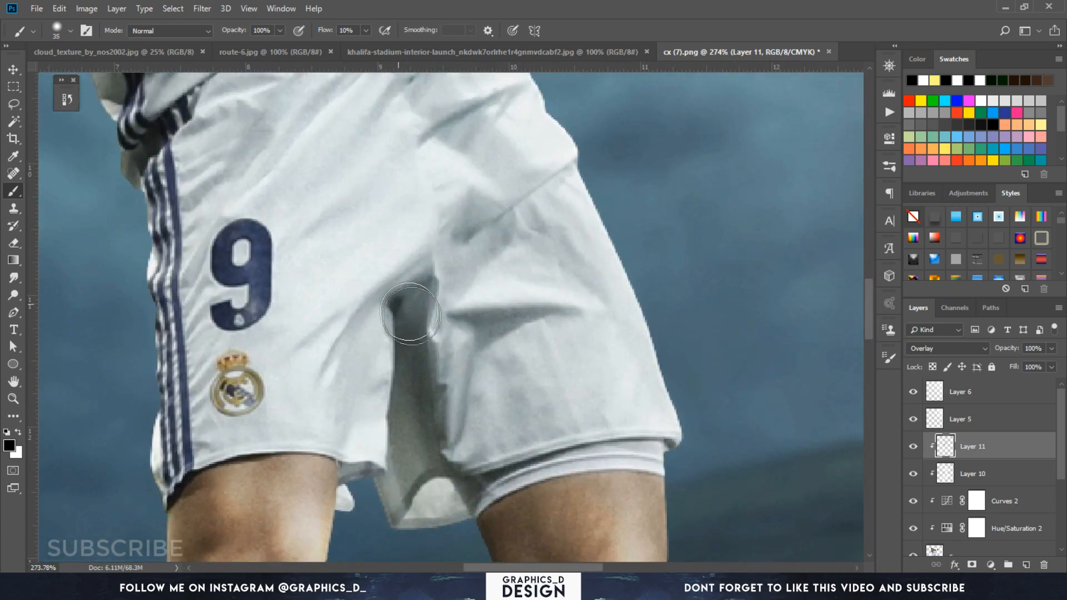
drag(503, 524, 442, 374)
drag(459, 430, 447, 179)
drag(458, 317, 504, 168)
mouse_move(274, 512)
mouse_down()
mouse_move(317, 373)
mouse_move(308, 330)
mouse_move(367, 490)
mouse_up()
Darken the shaded sides of both socks and the knees with a black 60 px brush at 10% flow
key(])
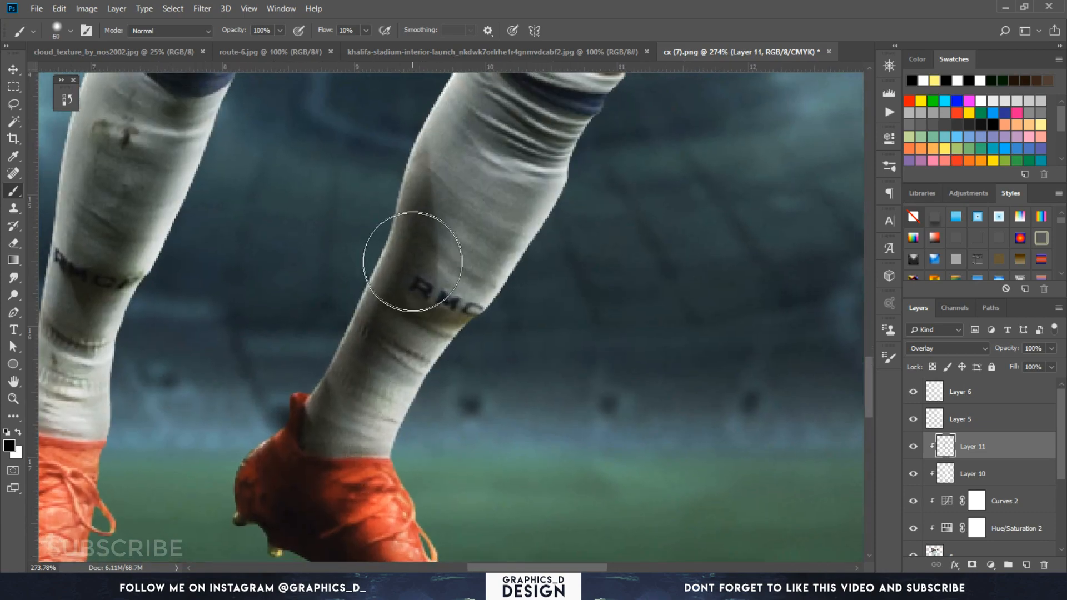
mouse_move(475, 127)
mouse_down()
mouse_move(441, 298)
mouse_move(578, 250)
mouse_up()
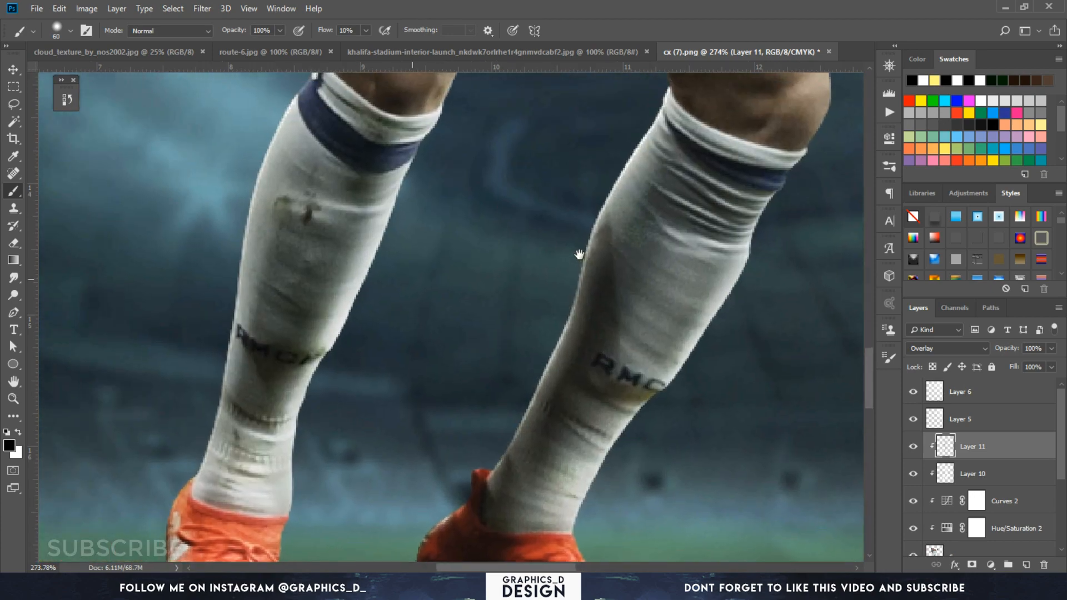
key(])
mouse_move(308, 150)
mouse_down()
mouse_move(240, 476)
mouse_move(235, 457)
mouse_up()
mouse_move(234, 521)
mouse_down()
mouse_move(295, 267)
mouse_move(248, 450)
mouse_move(259, 308)
mouse_up()
drag(330, 273, 290, 470)
drag(334, 151, 276, 445)
drag(328, 224, 293, 440)
drag(341, 345, 365, 355)
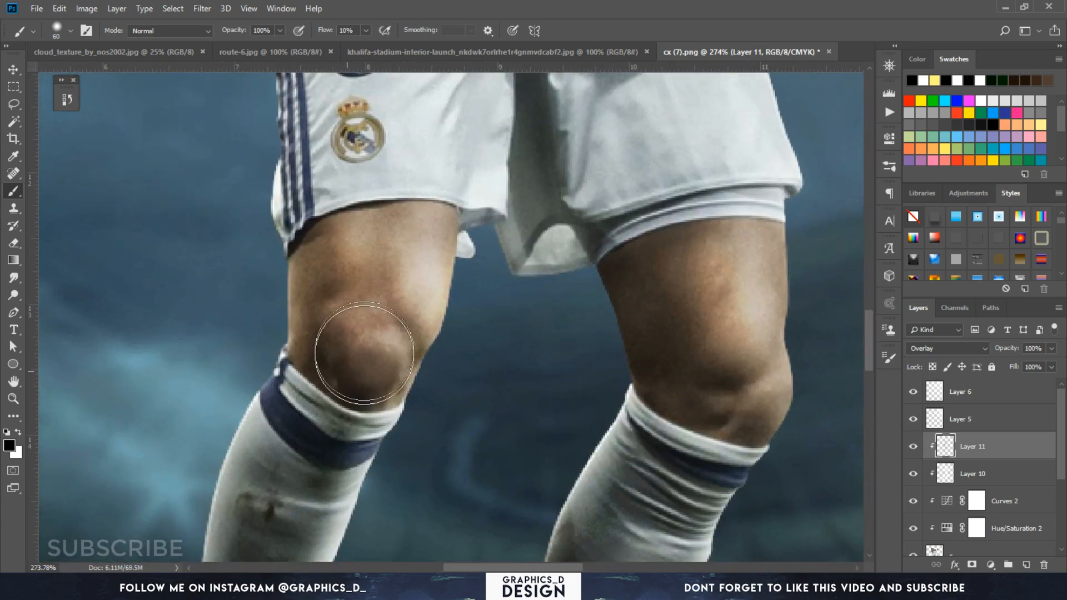
drag(347, 261, 377, 198)
key(ctrl+0)
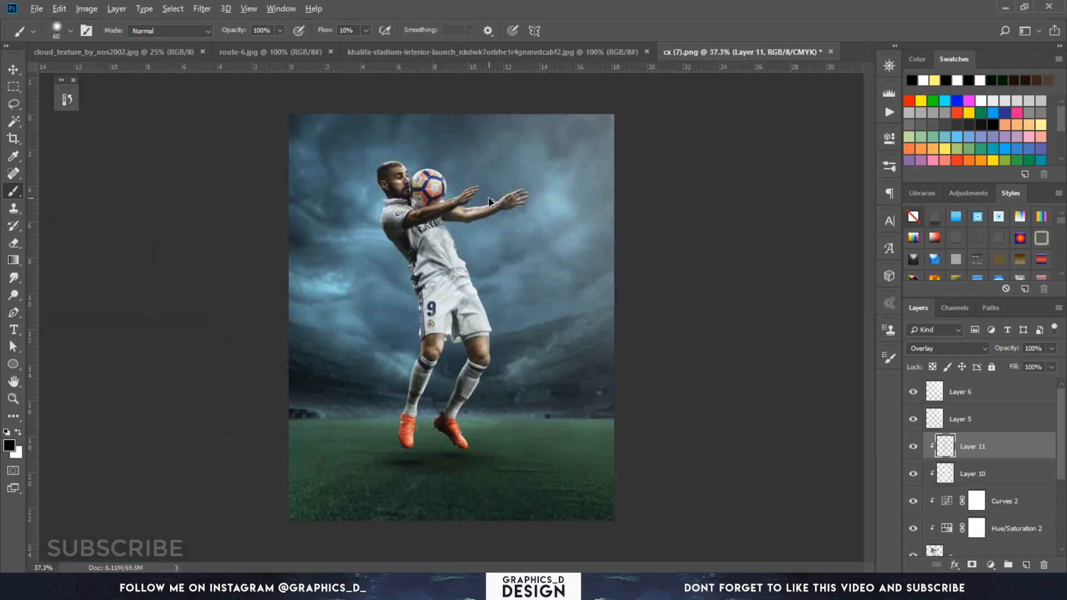
scroll(489, 201, up, 2)
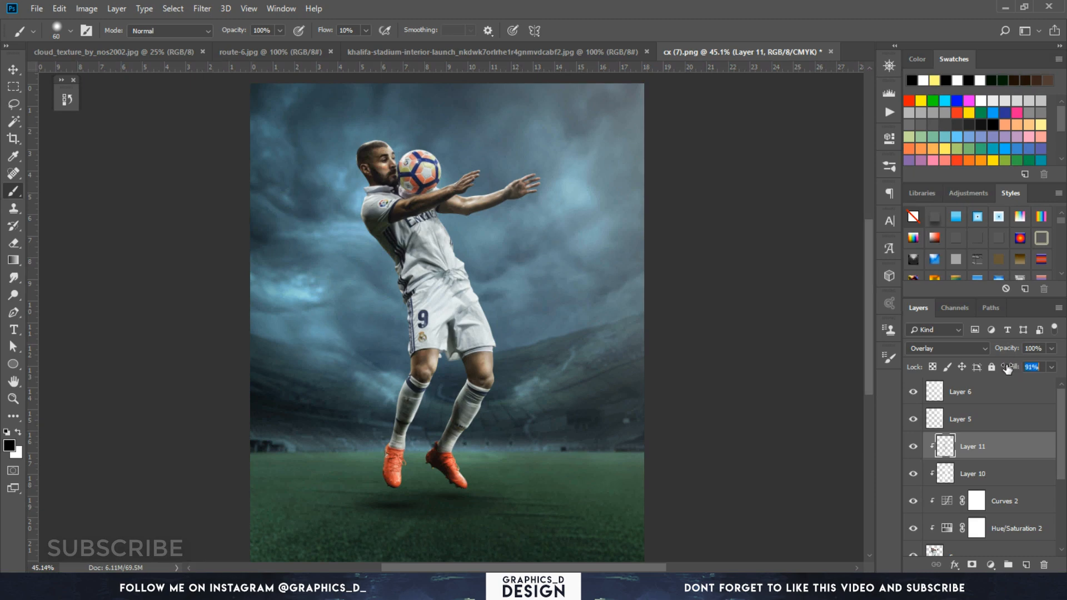
Compare the image with and without the Curves 2 adjustment and set that layer's fill to 74%
click(1005, 501)
click(912, 502)
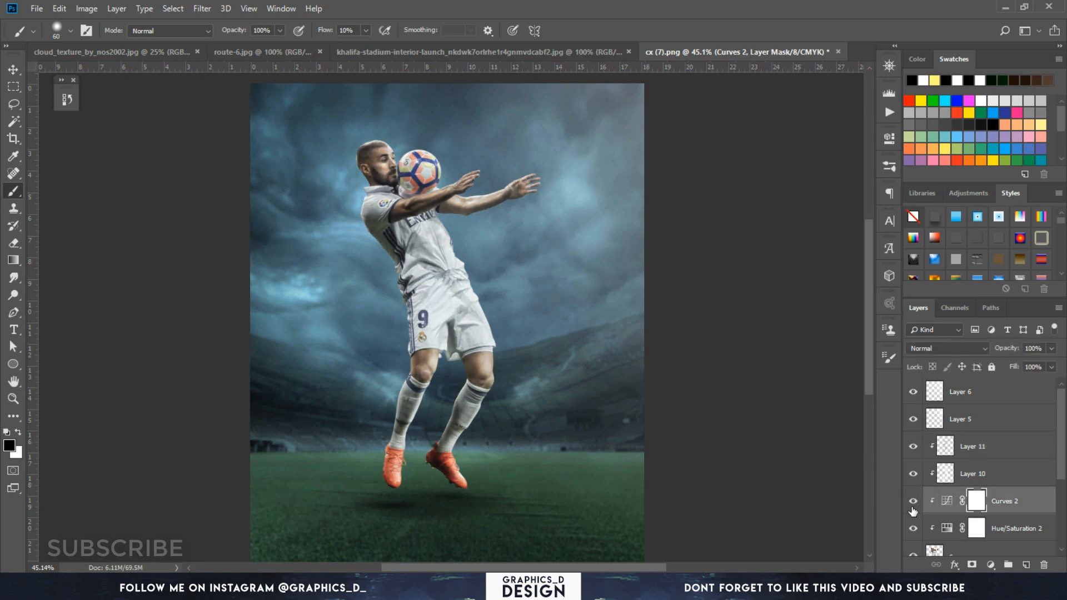
click(913, 503)
drag(1012, 372, 993, 376)
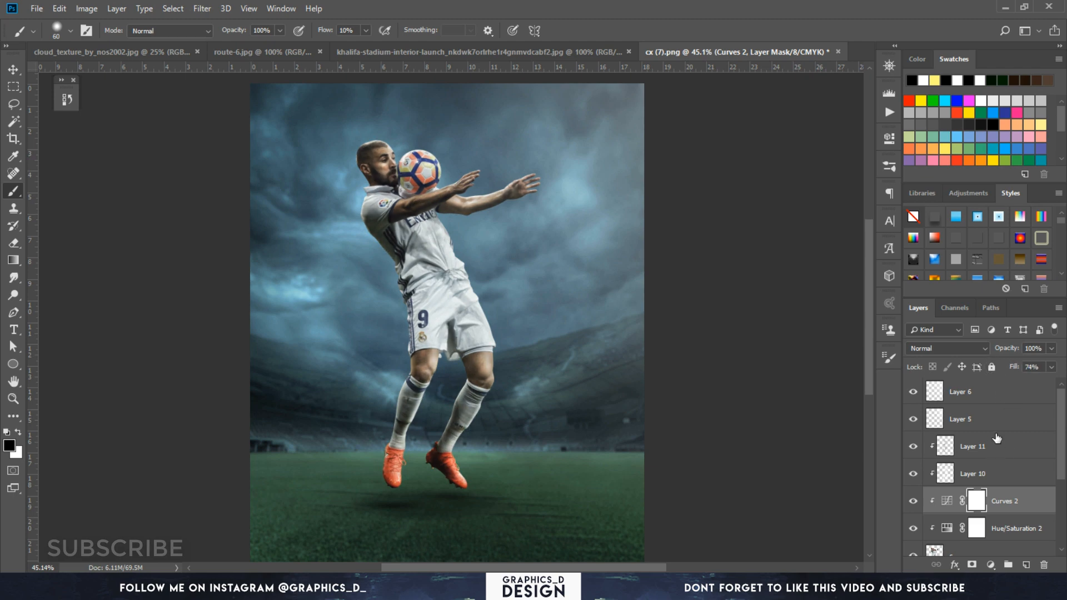
Add a Curves adjustment above Layer 6, raise its black point slightly and adjust the Red channel's curve
click(997, 393)
scroll(465, 488, down, 2)
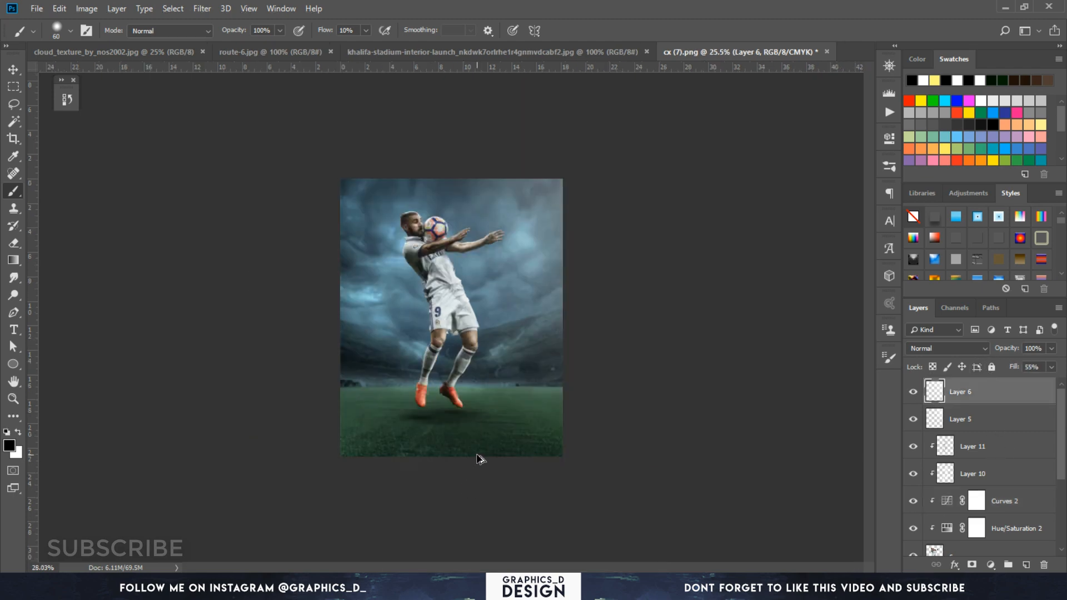
click(991, 565)
click(989, 404)
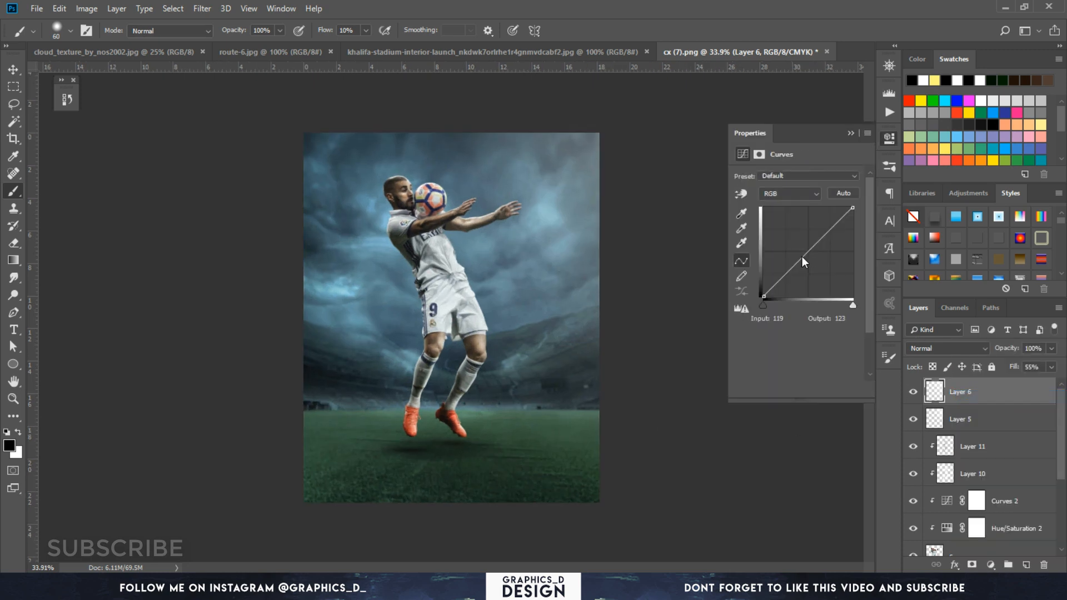
drag(763, 296, 764, 290)
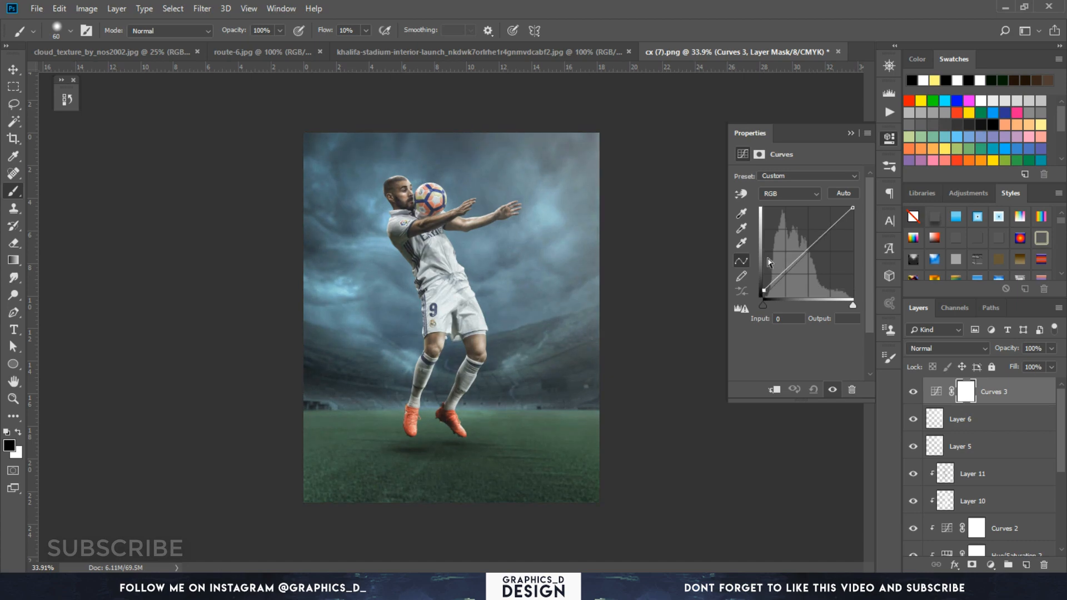
click(789, 194)
click(786, 205)
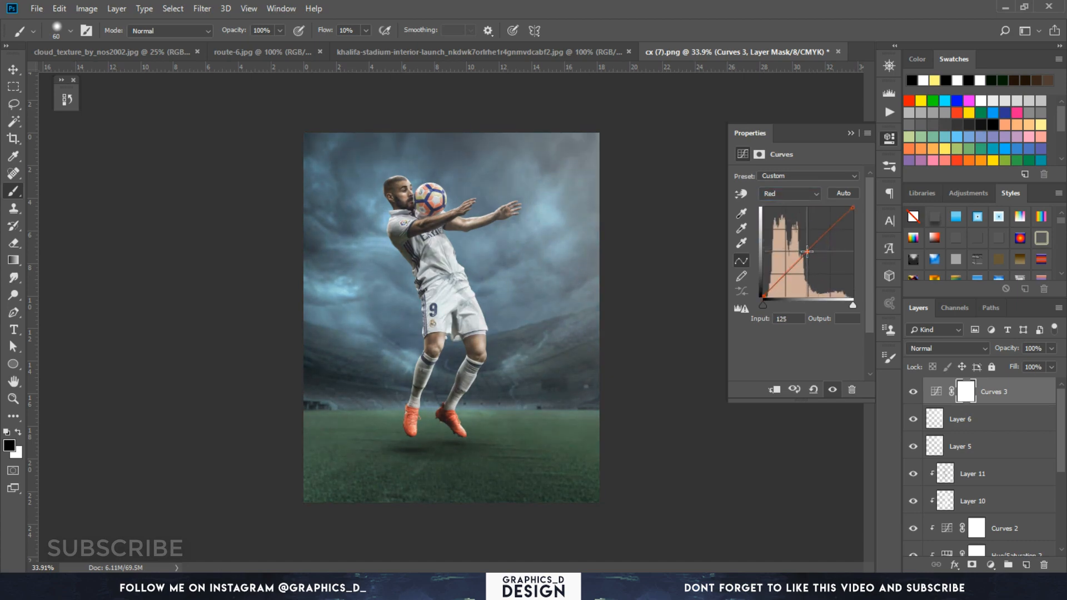
click(991, 565)
click(972, 463)
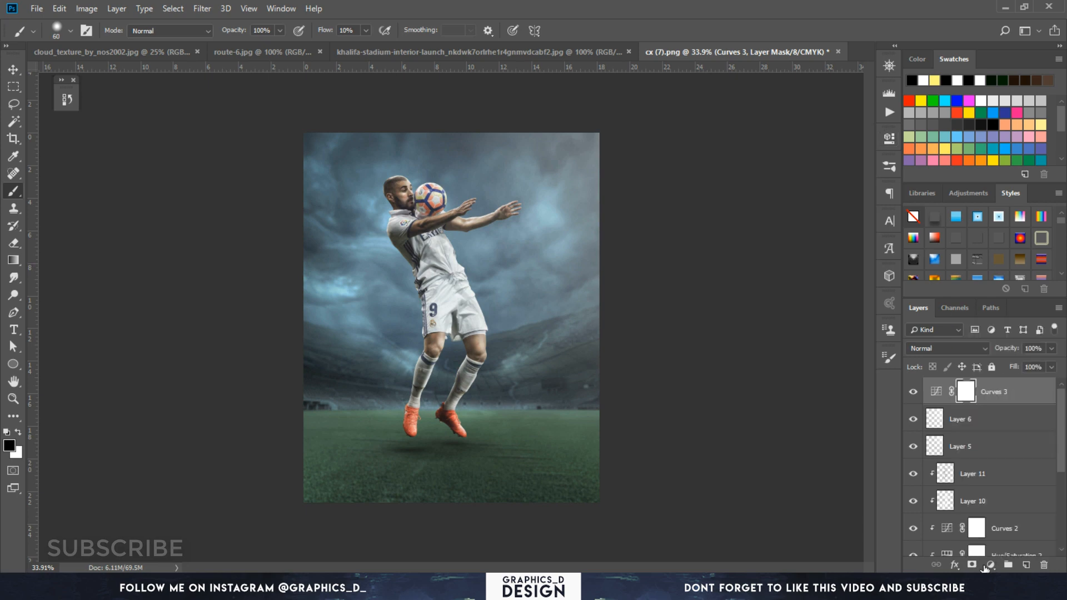
key(ctrl+z)
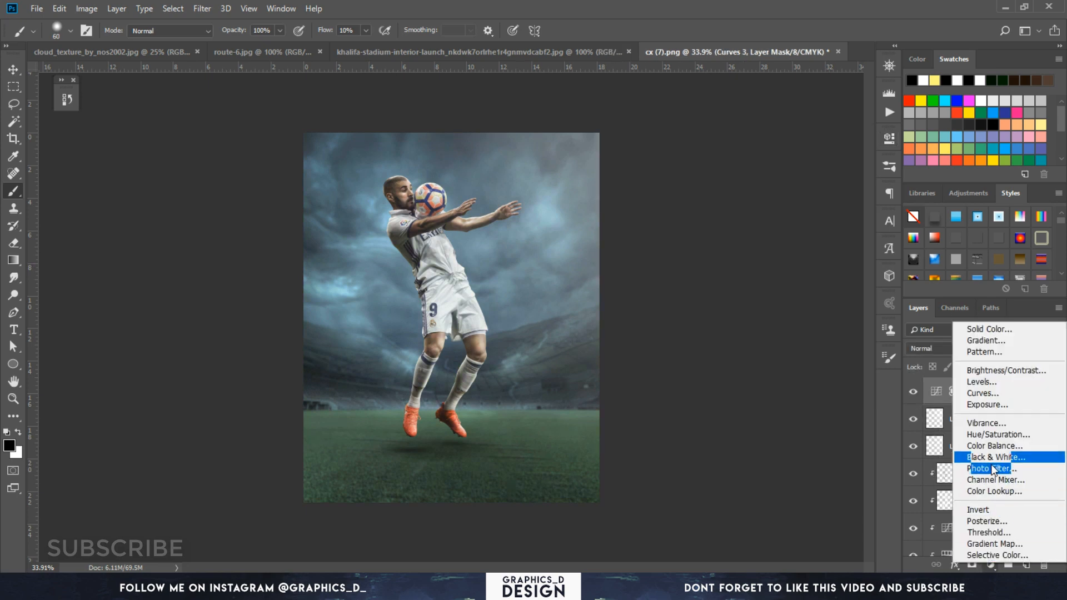
Add a Photo Filter adjustment above Curves 3 using the Yellow filter at about 70% density
click(989, 469)
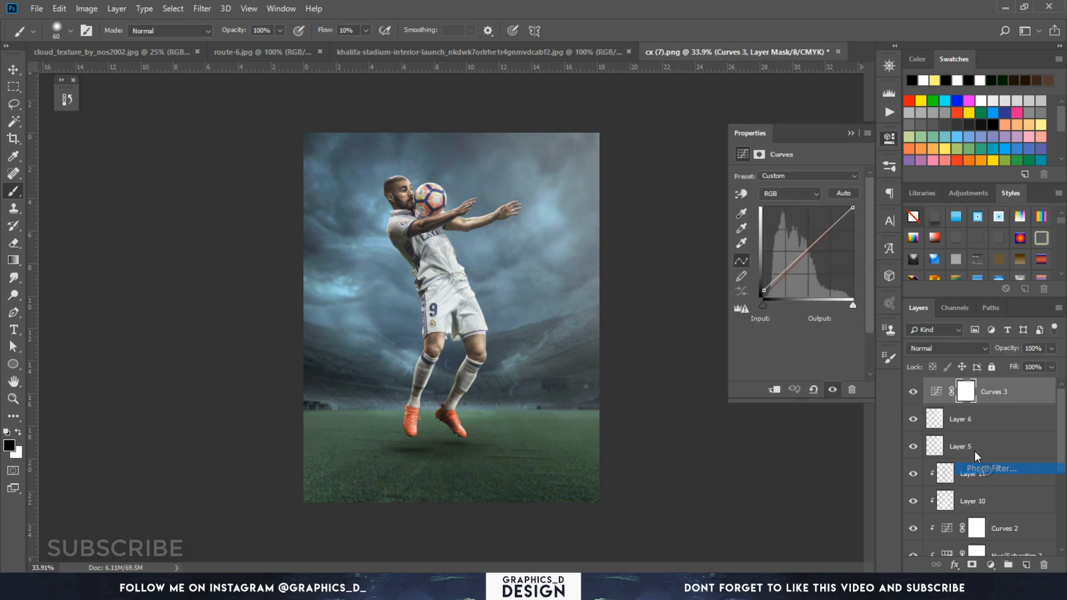
click(825, 178)
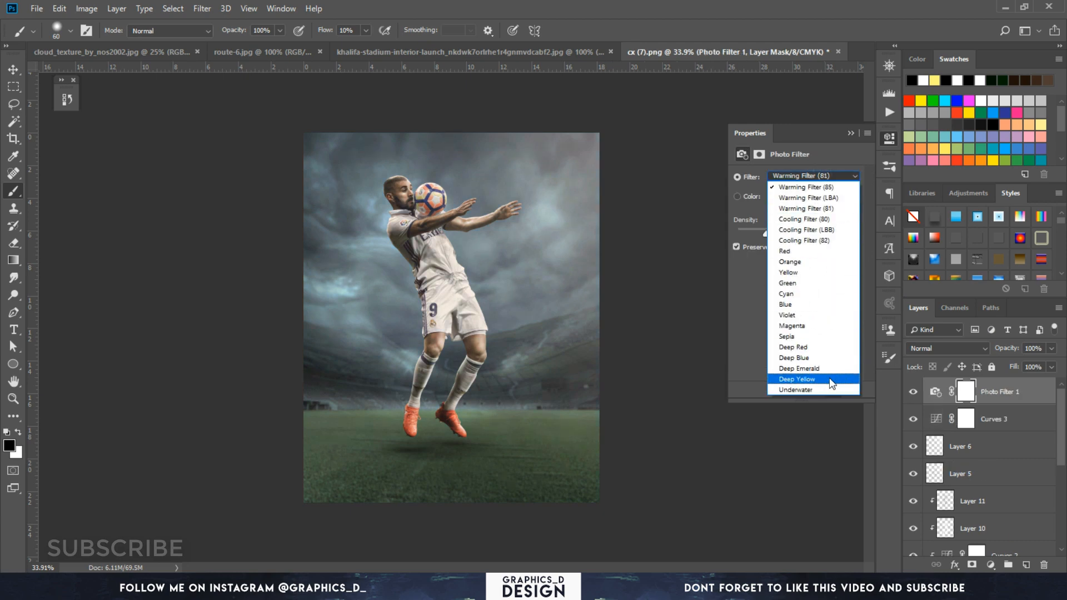
click(830, 378)
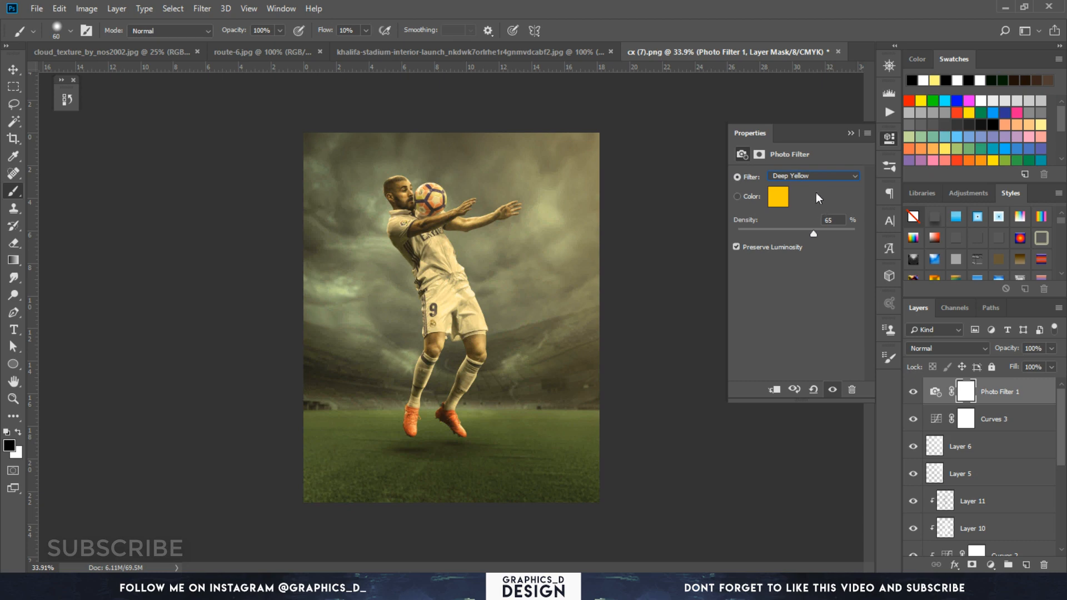
click(813, 176)
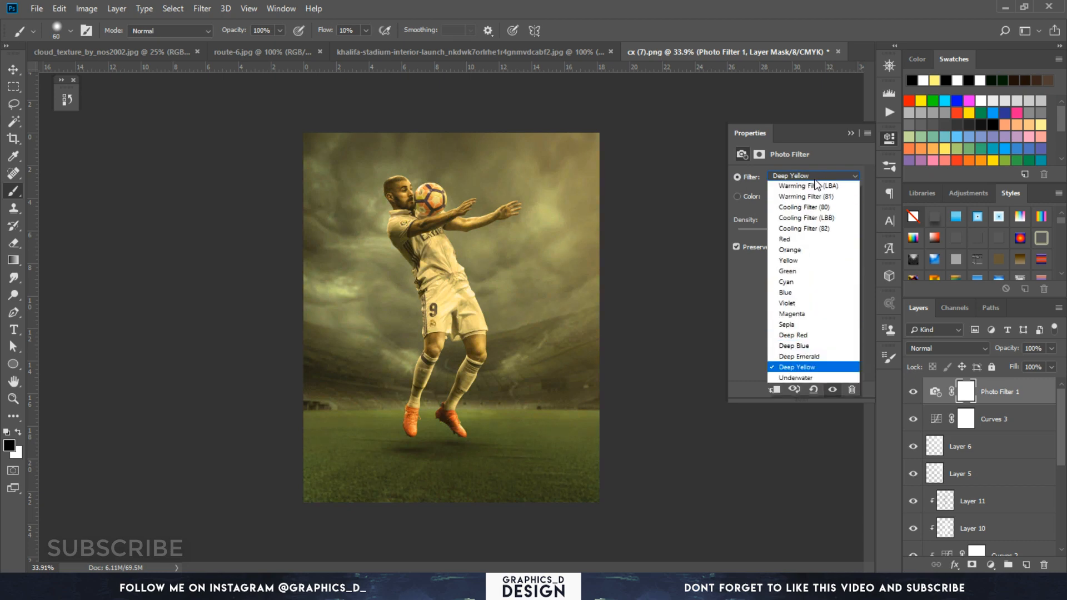
click(806, 275)
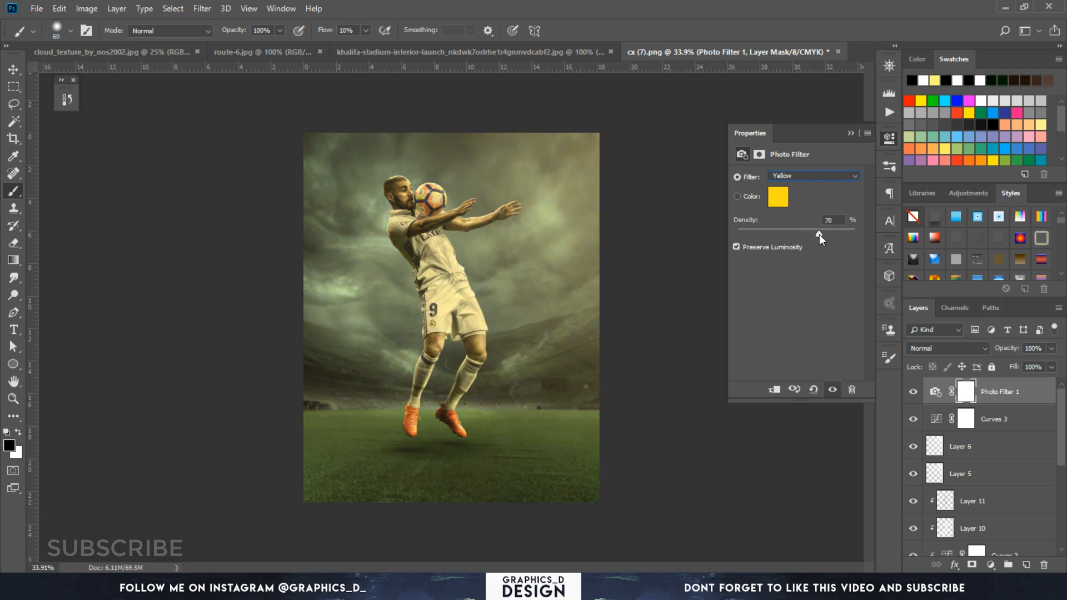
drag(819, 235, 816, 235)
Try out the available blend modes on the Photo Filter layer and return it to Normal
click(956, 352)
click(944, 195)
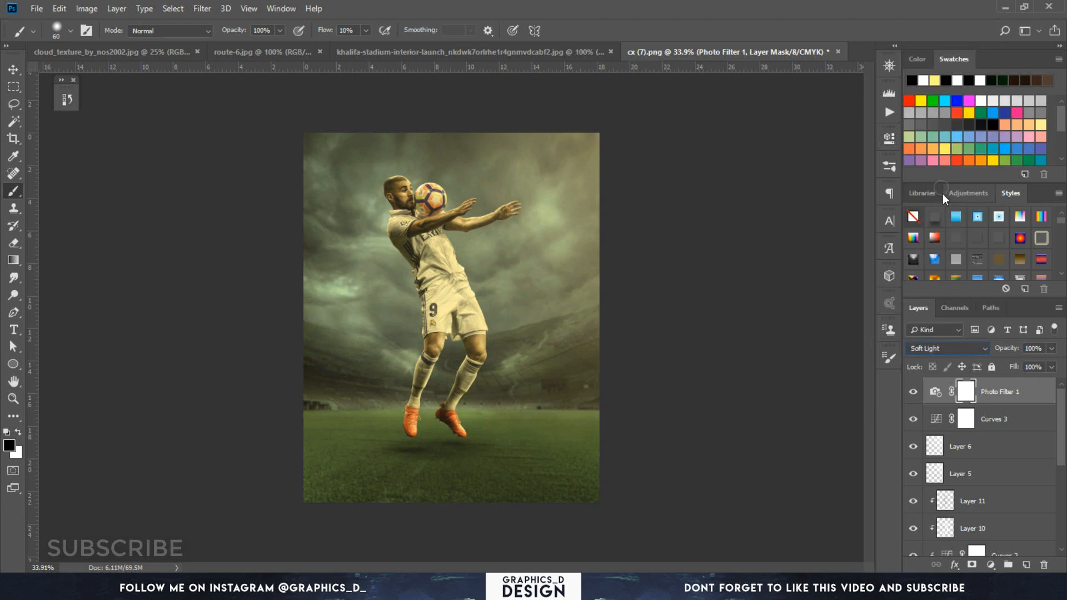
key(Down)
key(Down)
key(Down)
key(Down)
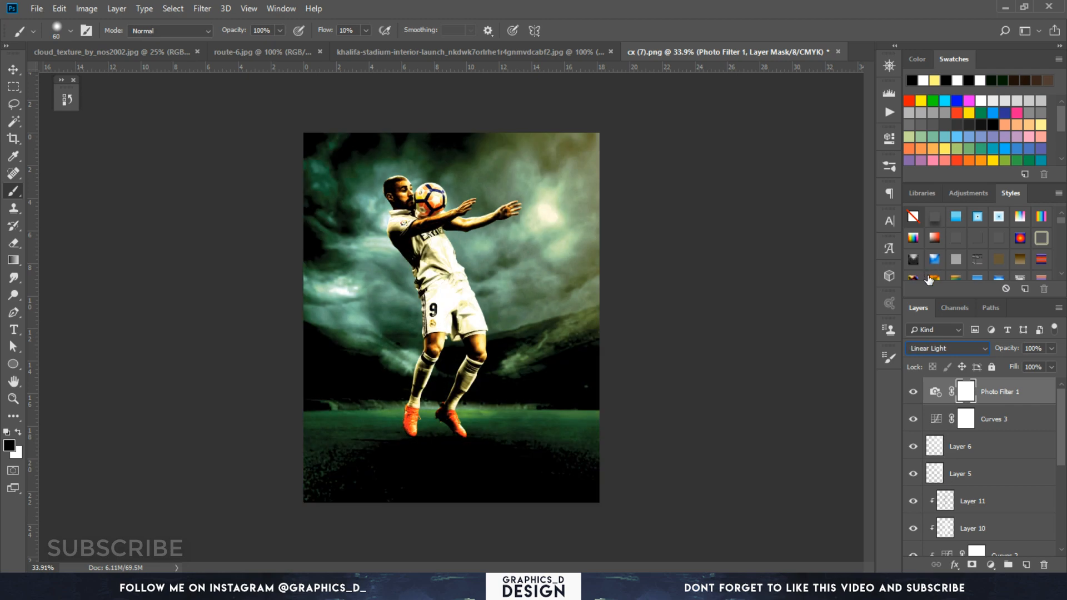
key(Down)
key(Down)
key(Down)
key(Down)
key(Down)
key(Down)
key(Down)
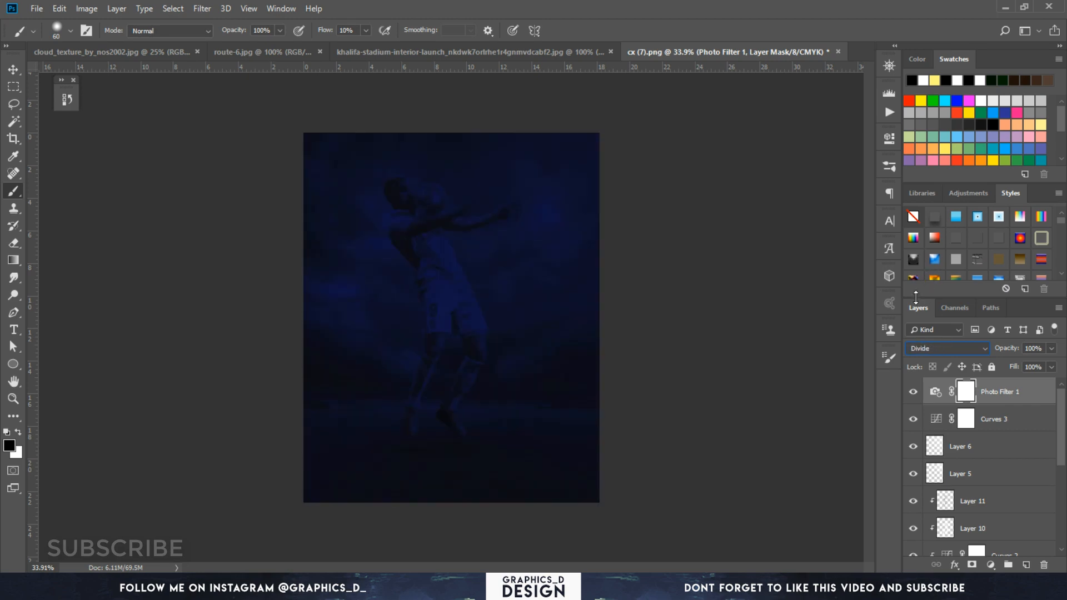
key(Up)
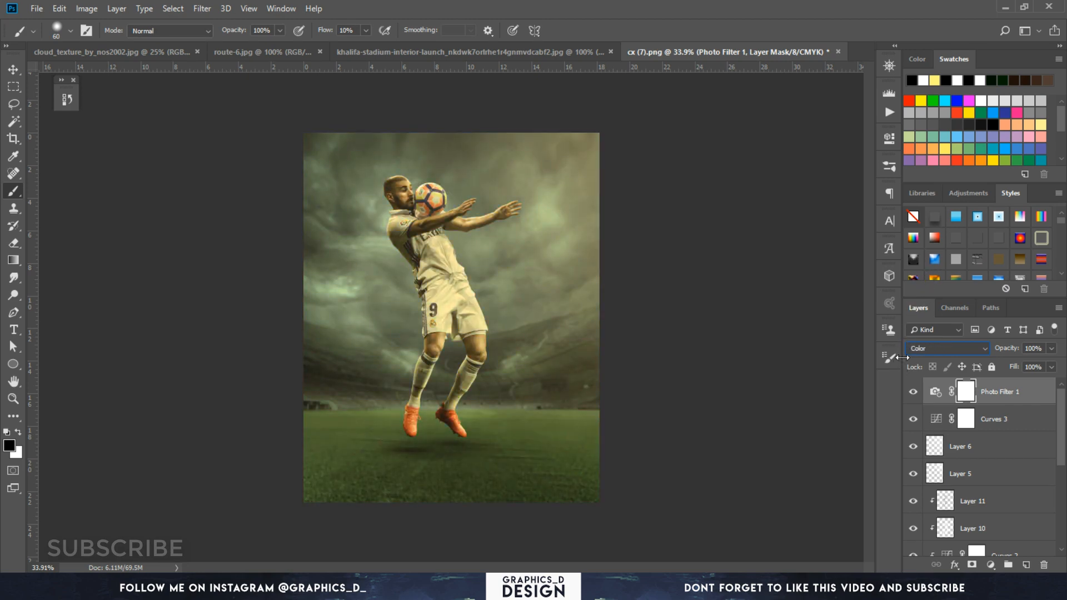
key(Up)
key(Up)
key(Up)
key(Up)
key(Up)
key(Up)
key(Up)
key(Up)
key(Up)
key(Up)
key(Up)
key(Up)
key(Up)
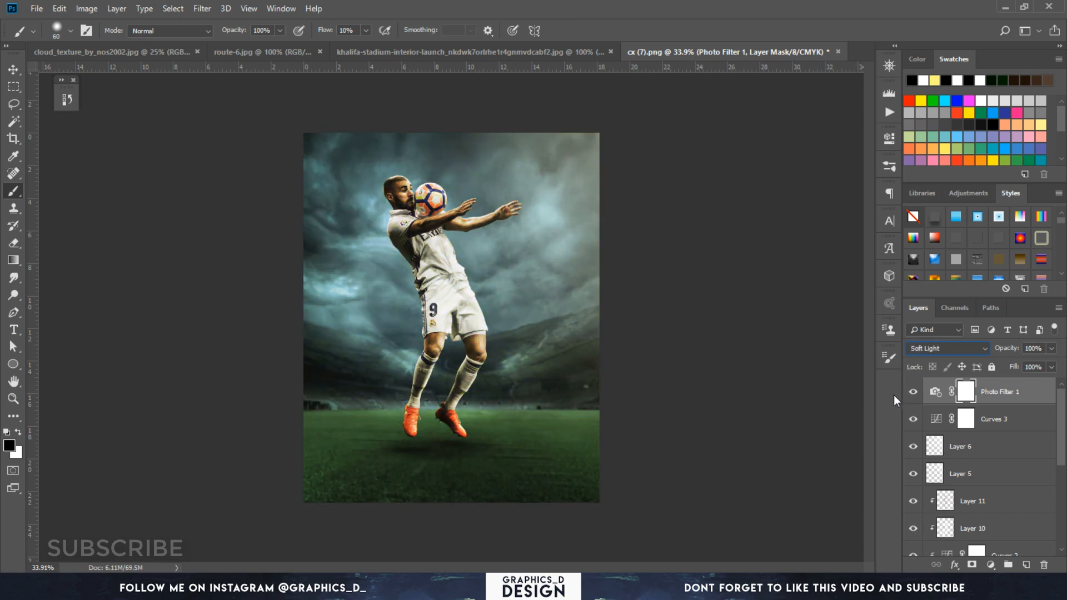
key(Up)
key(Up)
key(Up)
key(Up)
key(Up)
key(Up)
key(Up)
key(Up)
key(Up)
key(Up)
key(Up)
key(Up)
key(Up)
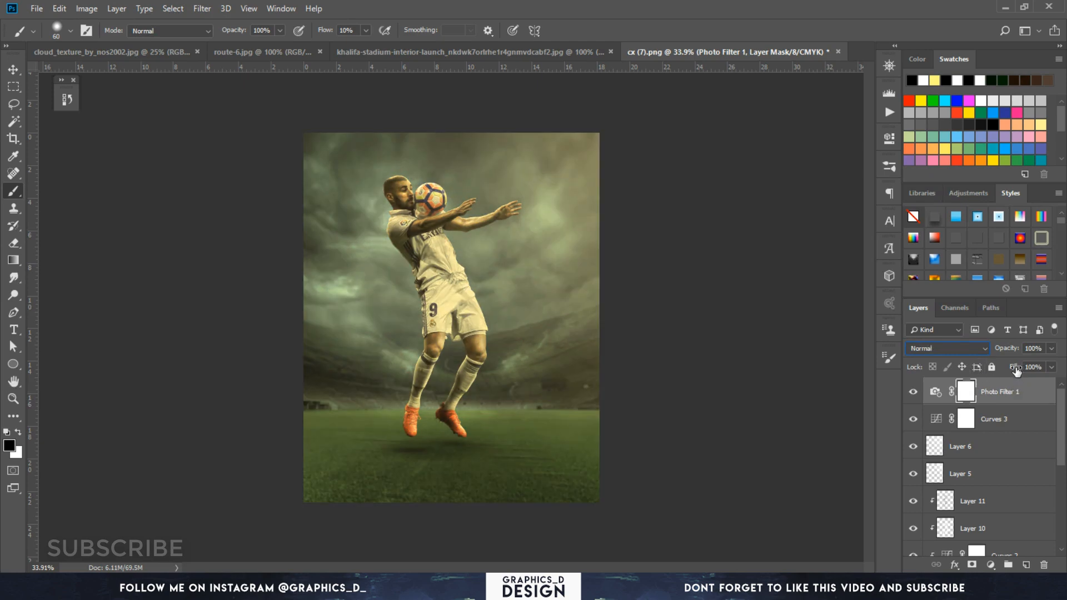
Reduce the Photo Filter layer's fill to 74%
drag(984, 378, 998, 375)
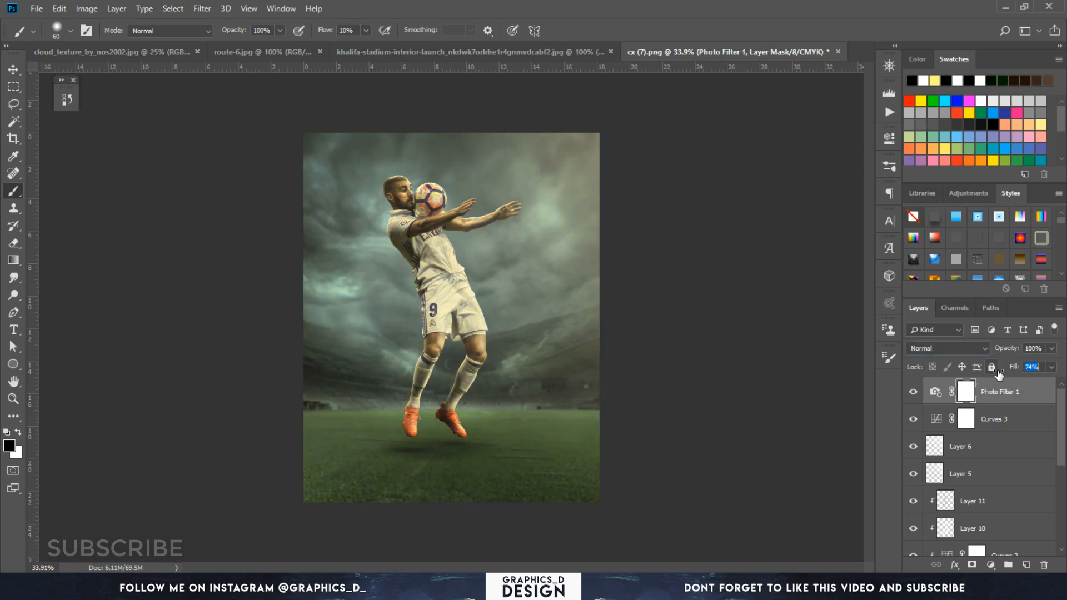
click(995, 399)
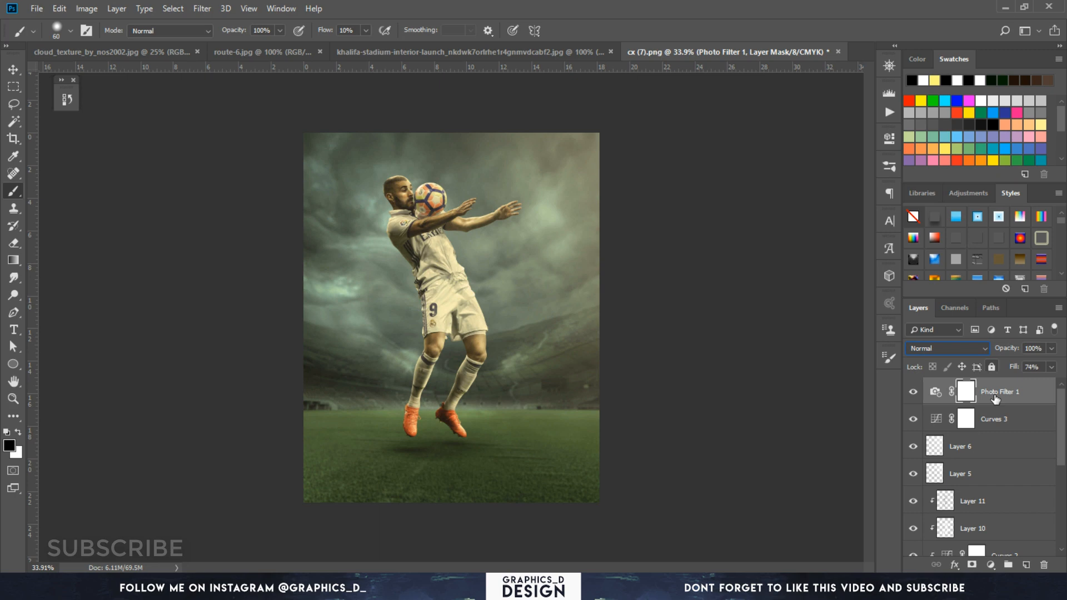
click(991, 565)
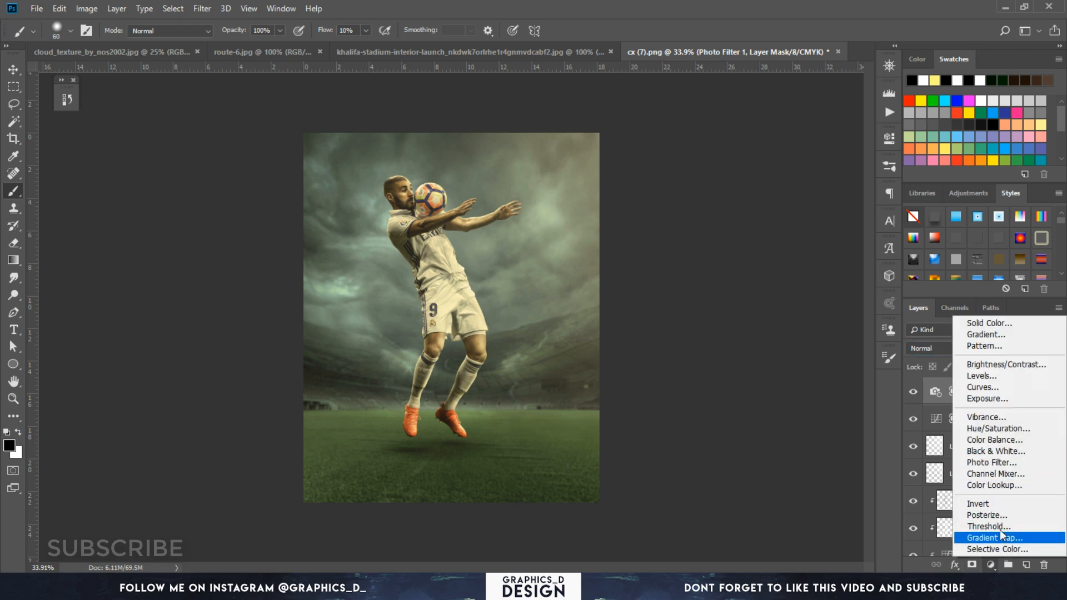
click(995, 439)
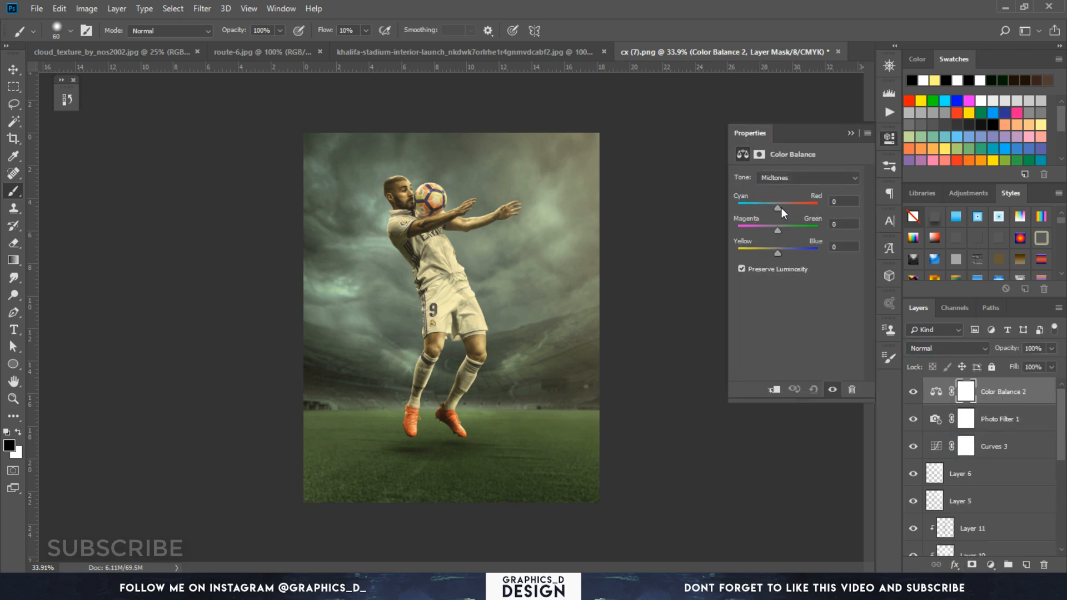
drag(779, 208, 784, 210)
mouse_move(778, 253)
mouse_down()
mouse_move(792, 252)
mouse_move(782, 245)
mouse_up()
drag(793, 206, 786, 209)
click(912, 392)
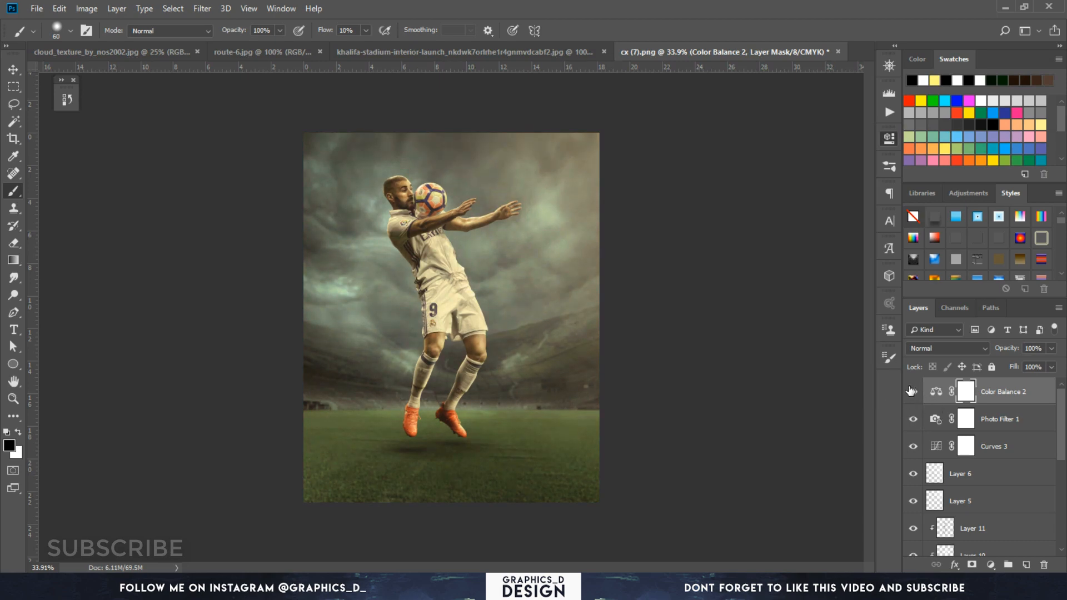
key(Delete)
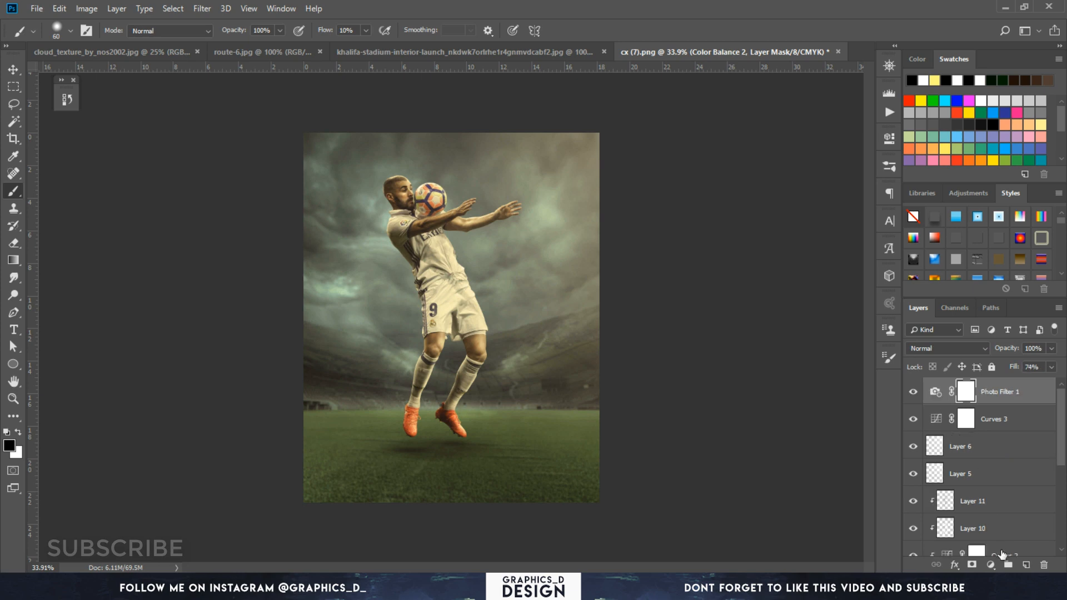
Add a Curves adjustment above Photo Filter 1 and bend its curve to darken the image
click(991, 565)
click(983, 389)
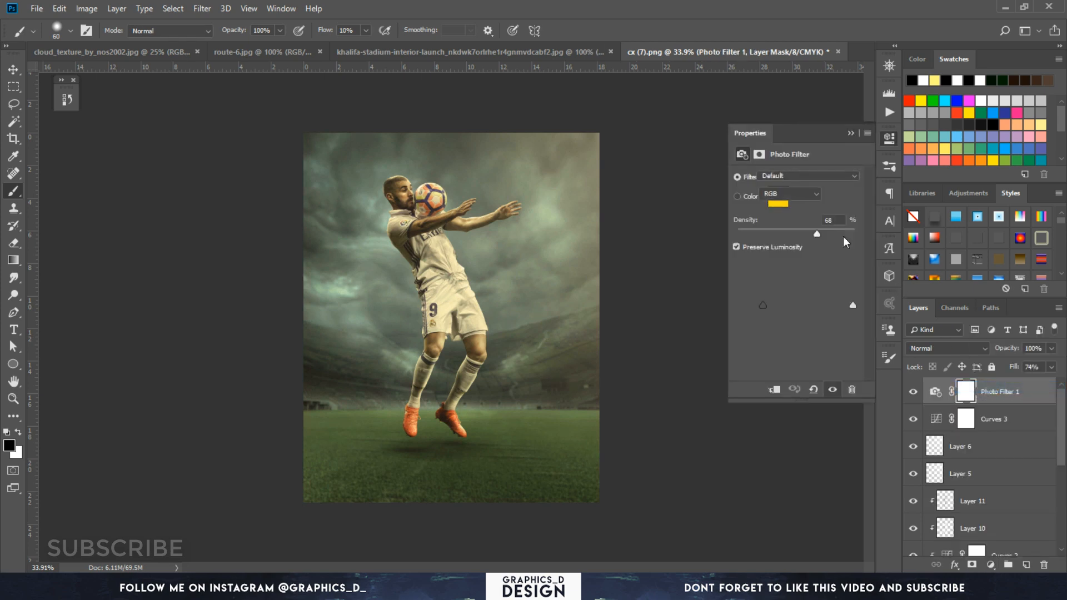
mouse_move(804, 257)
mouse_down()
mouse_move(804, 237)
mouse_move(807, 256)
mouse_up()
Paint black with a very large soft brush on the Curves 4 mask to remove the darkening from most of the poster
drag(442, 223, 521, 219)
click(8, 446)
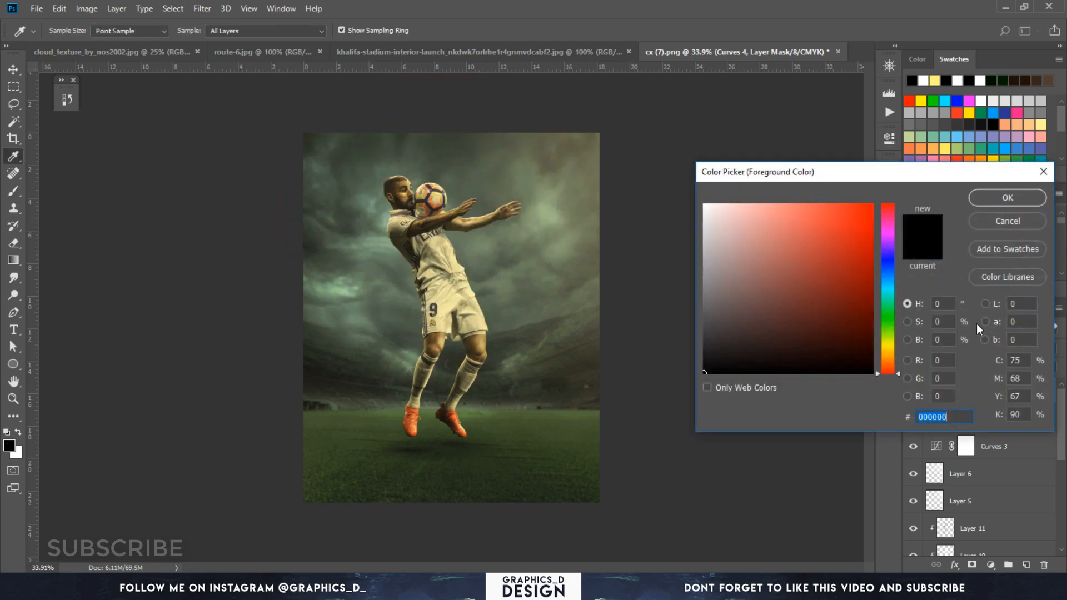
click(1007, 198)
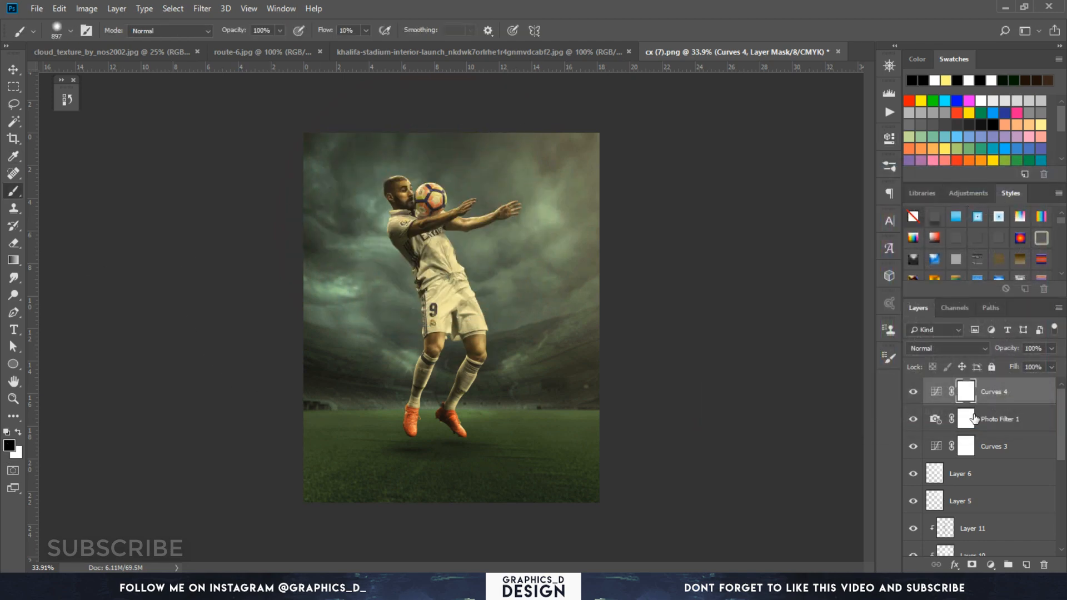
mouse_move(489, 217)
mouse_down()
mouse_move(574, 206)
mouse_move(445, 202)
mouse_move(440, 166)
mouse_up()
drag(325, 32, 527, 73)
mouse_move(488, 209)
mouse_down()
mouse_move(586, 214)
mouse_move(555, 267)
mouse_move(543, 289)
mouse_up()
drag(473, 236, 578, 239)
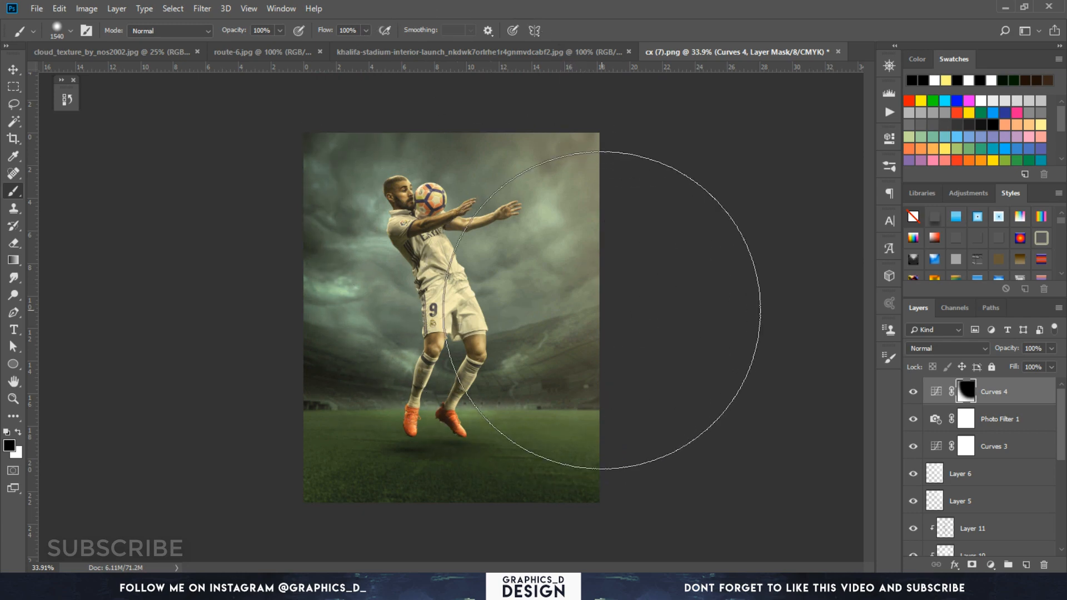
Compare the image with and without the Photo Filter 1 layer and set its fill to 56%
click(997, 417)
click(913, 419)
click(913, 419)
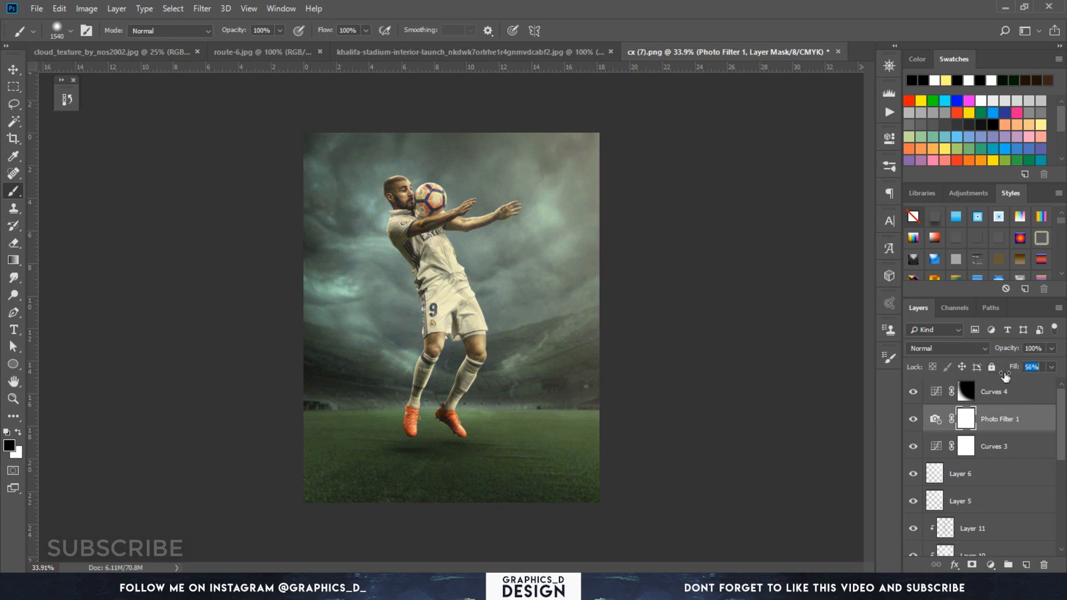
Add a new layer above Curves 4 and try painting soft black shading over the poster's lower-left corner
click(965, 398)
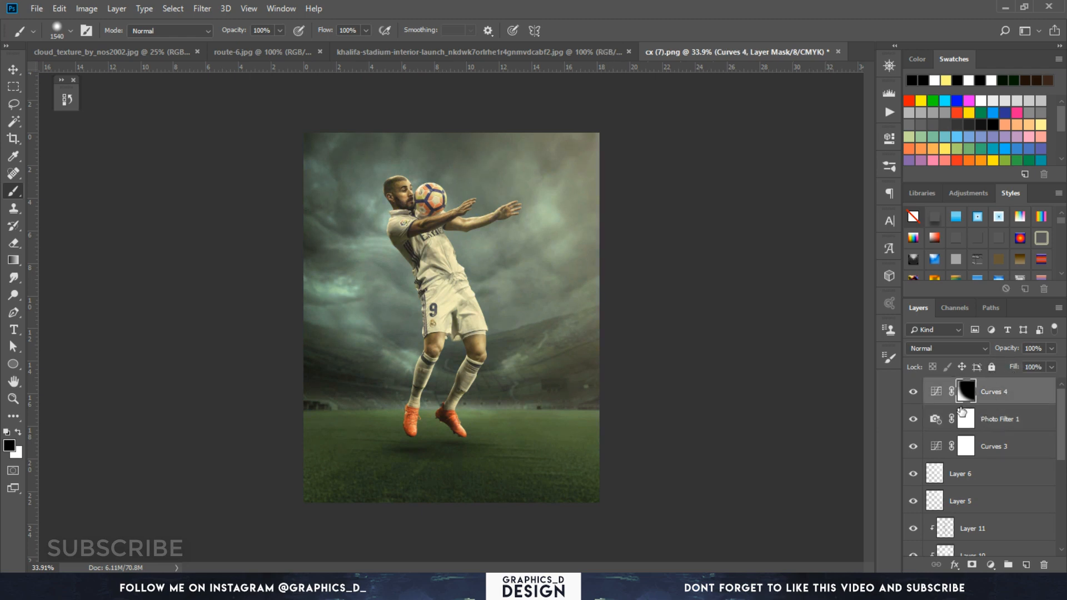
click(1024, 565)
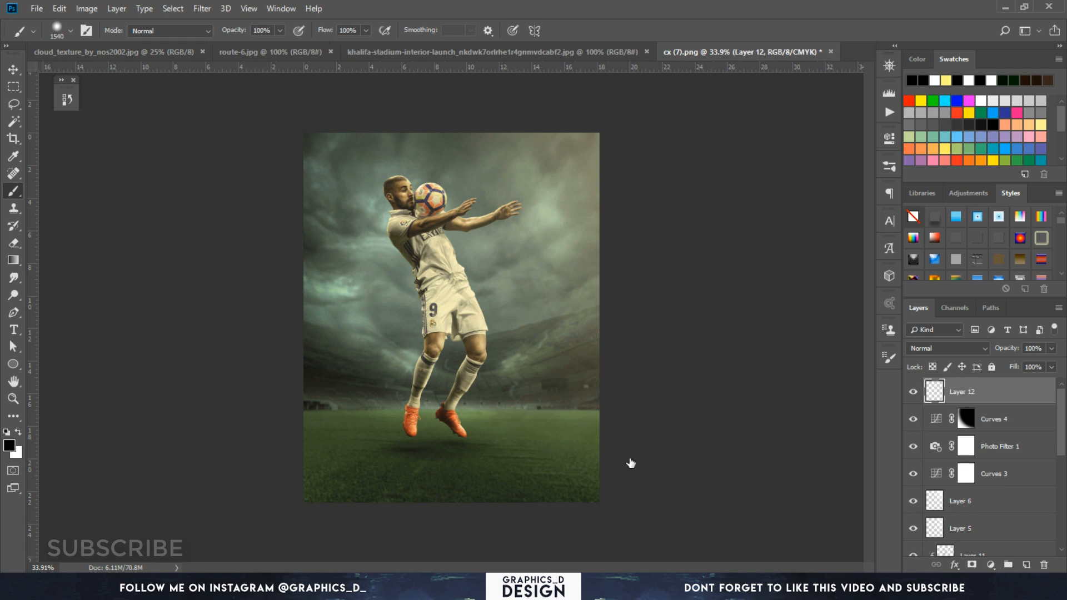
mouse_move(208, 309)
mouse_down()
mouse_move(314, 504)
mouse_move(528, 439)
mouse_up()
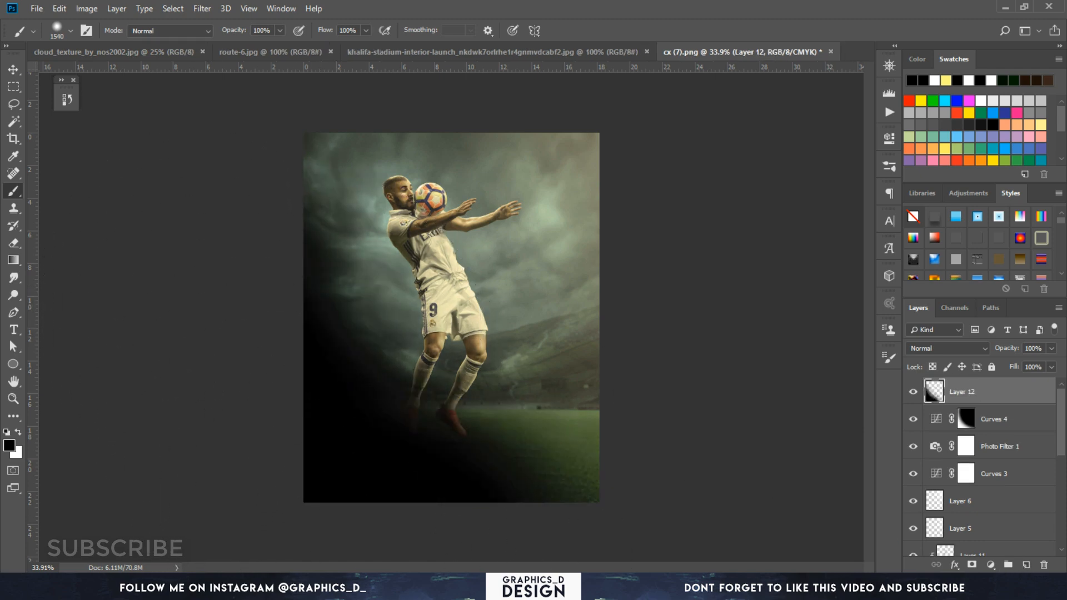
key(ctrl+z)
scroll(489, 325, down, 1)
mouse_move(191, 247)
mouse_down()
mouse_move(241, 483)
mouse_move(424, 560)
mouse_up()
scroll(361, 297, down, 1)
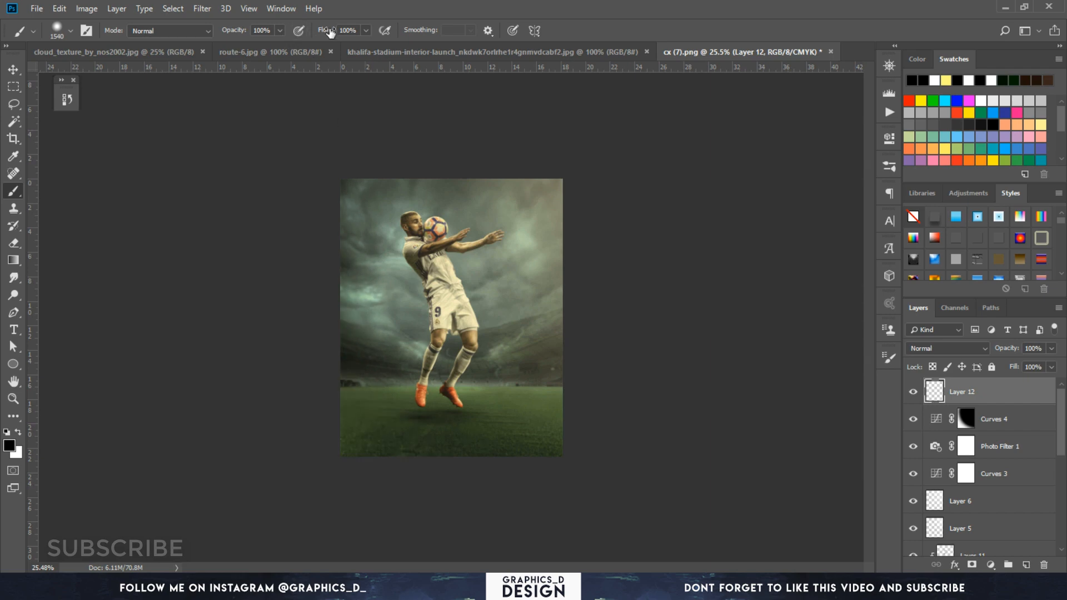
Shade the poster's outer edges with the soft black brush at 27% flow and set the layer's fill to 67%
drag(279, 52, 282, 52)
scroll(374, 231, down, 3)
drag(291, 241, 514, 557)
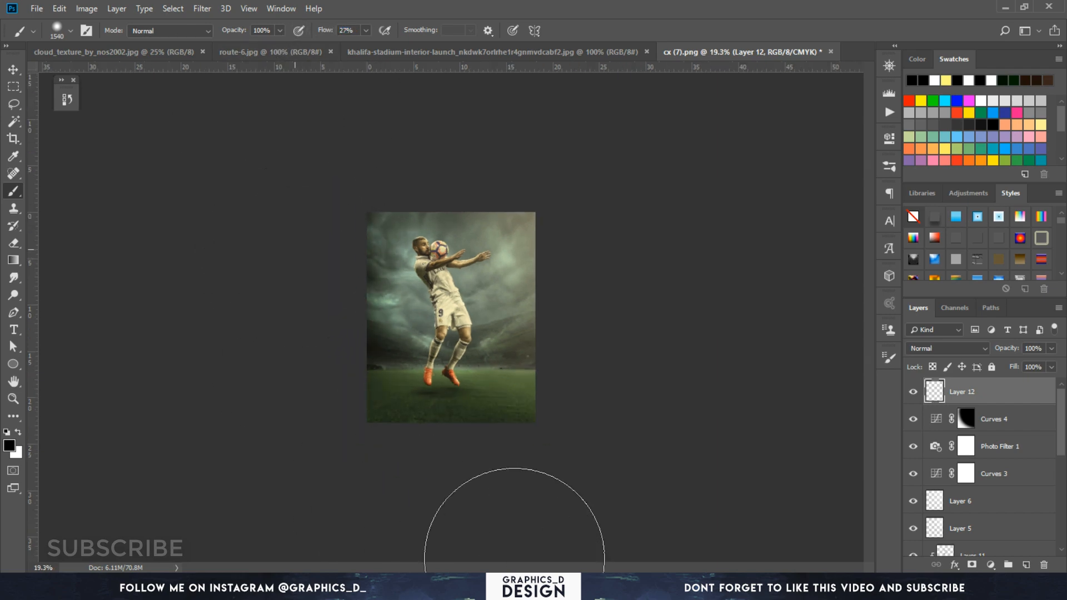
scroll(631, 439, up, 3)
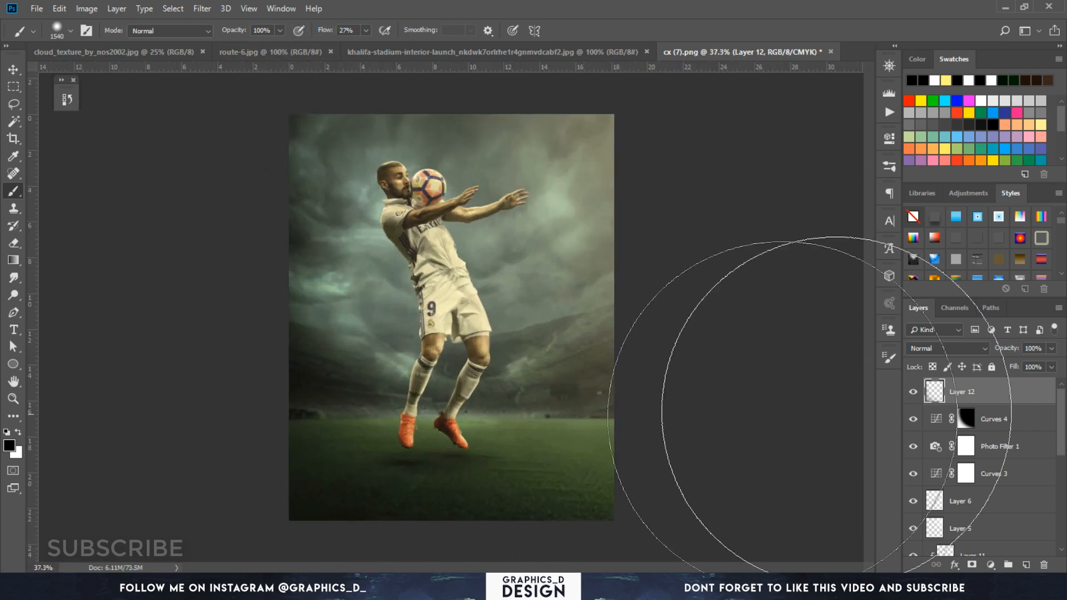
drag(993, 368, 988, 371)
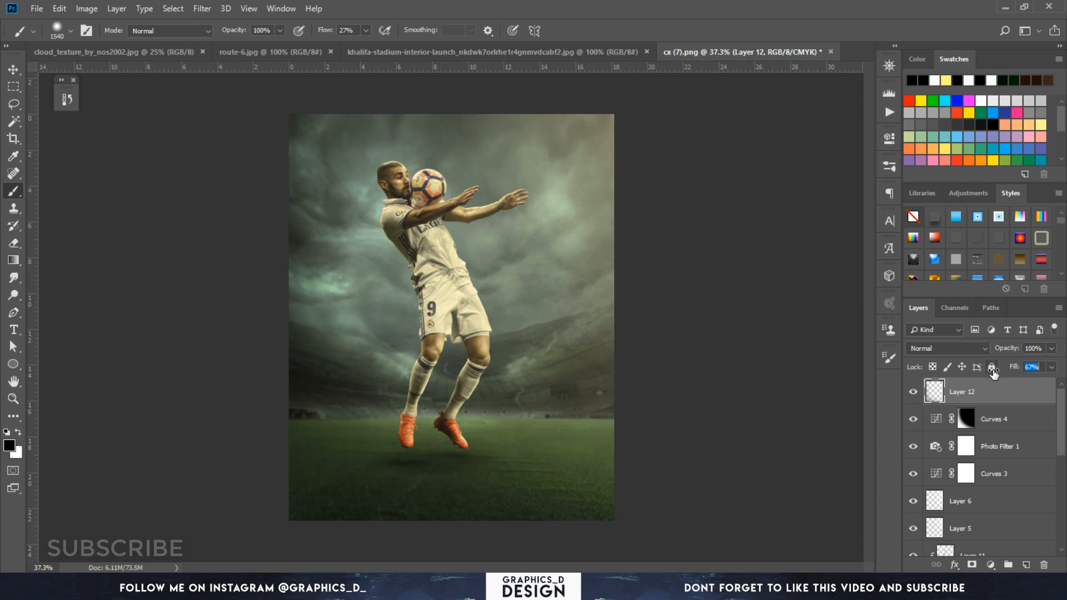
Erase the black shading over the player and the middle of the sky on Layer 12 with a large soft eraser
click(19, 245)
mouse_move(370, 191)
mouse_down()
mouse_move(427, 196)
mouse_move(404, 224)
mouse_move(515, 236)
mouse_move(485, 83)
mouse_up()
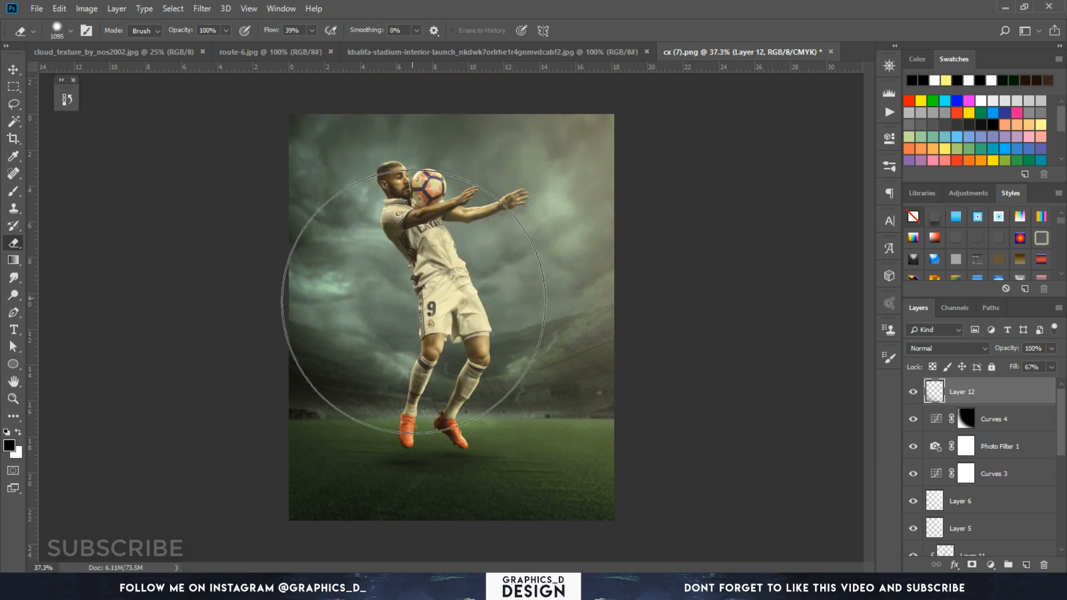
mouse_move(414, 301)
mouse_down()
mouse_move(430, 376)
mouse_move(505, 374)
mouse_up()
scroll(535, 306, up, 1)
scroll(534, 307, down, 1)
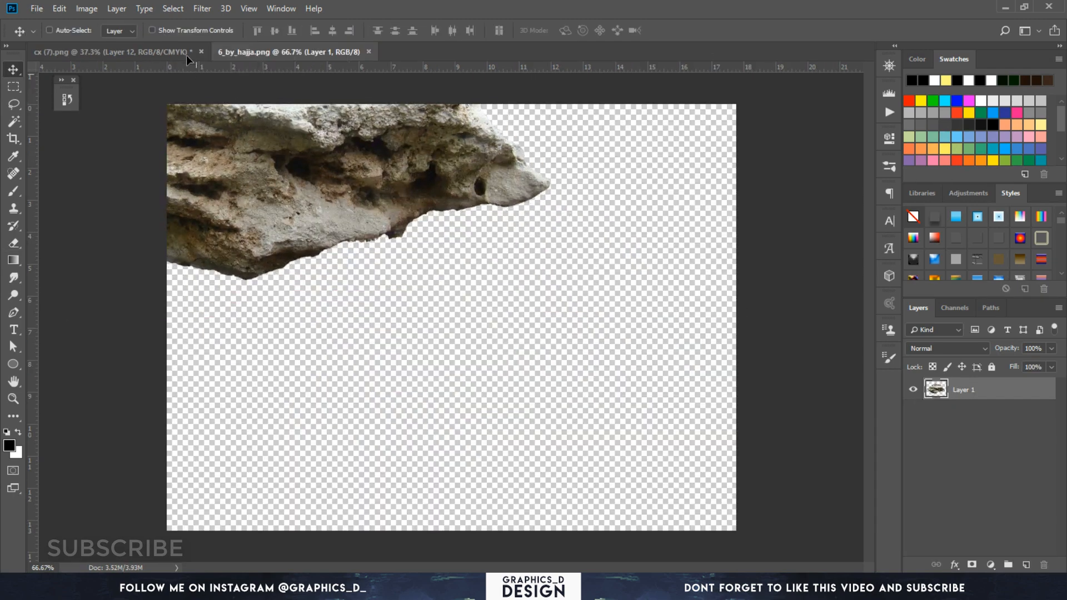
Bring the rock from 6_by_hajja.png into the poster and transform it into a small angled rock at the left edge near the grass line
drag(185, 55, 508, 225)
key(ctrl+t)
drag(425, 269, 309, 399)
right_click(318, 429)
click(344, 322)
key(Return)
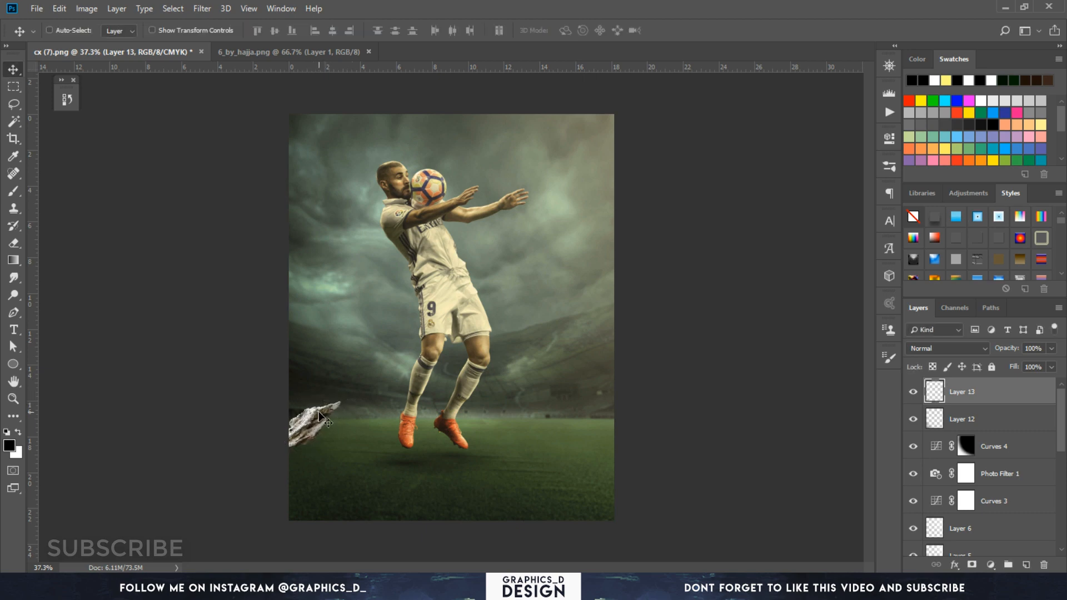
Duplicate the small rock, place the copy in the sky beside the player's outstretched hand and scale it to about 75%
key(ctrl+j)
drag(309, 422, 579, 282)
key(ctrl+t)
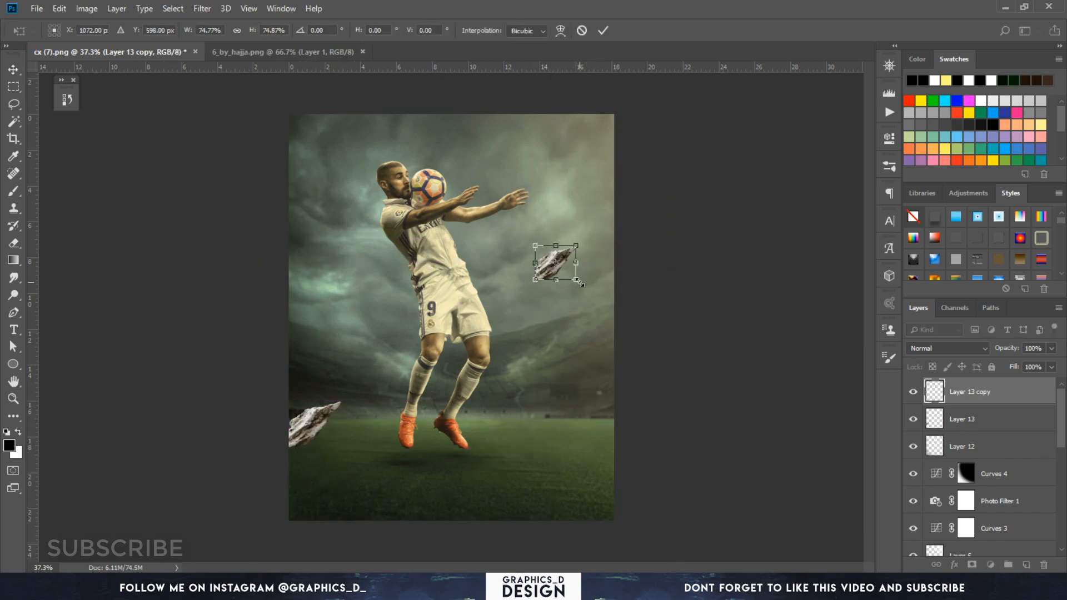
key(Return)
Duplicate the sky rock and enlarge the copy to about 460% beside the player's legs at the poster's right edge
key(ctrl+j)
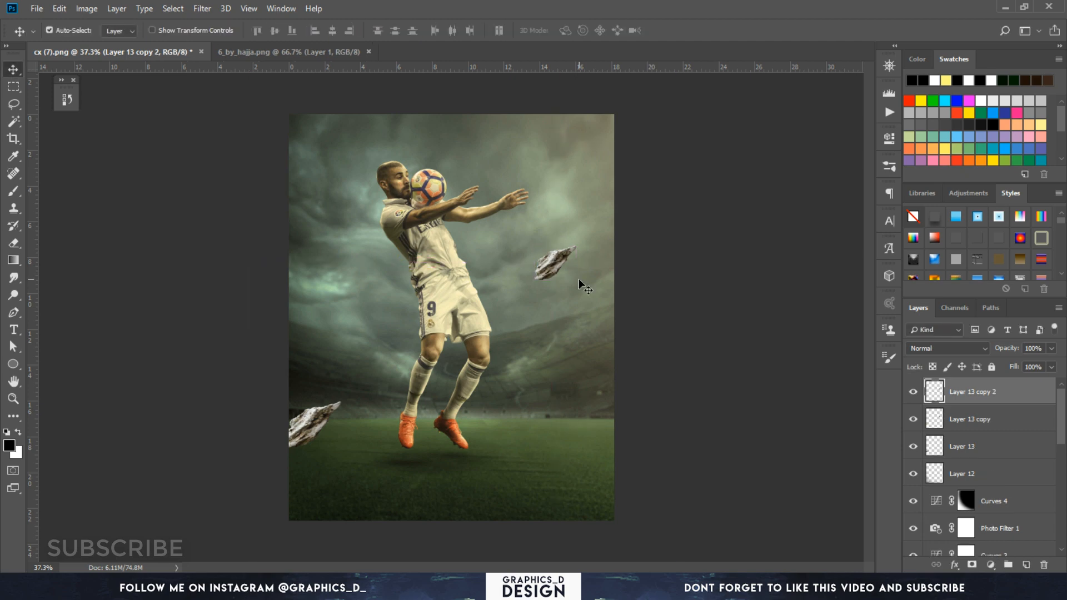
key(ctrl+t)
key(ctrl+y)
drag(578, 282, 651, 434)
drag(559, 361, 567, 378)
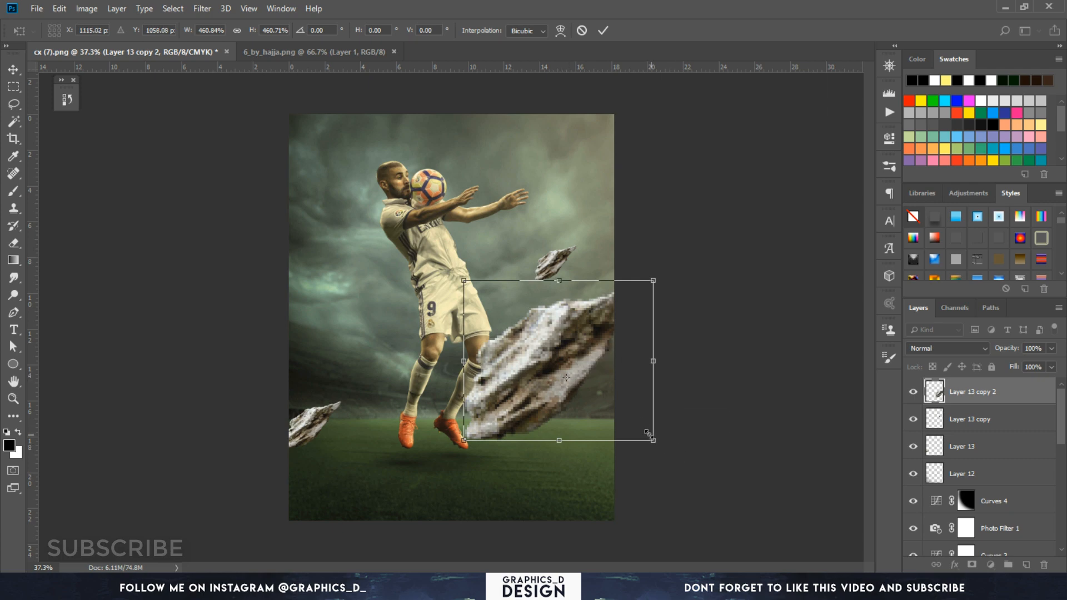
click(650, 435)
key(Return)
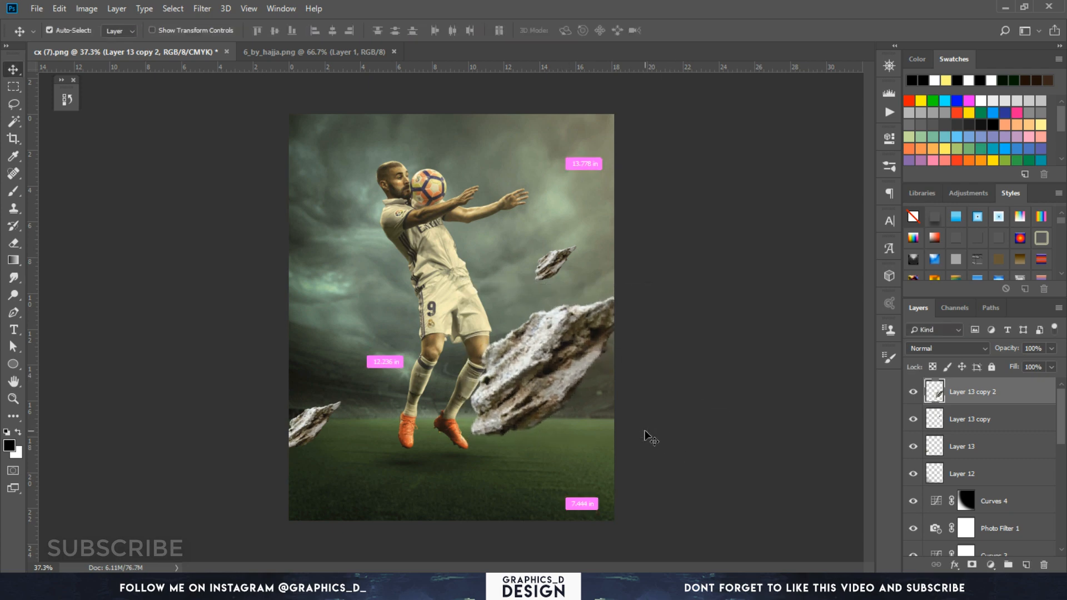
Duplicate the large rock to the poster's upper-left edge and warp the copy into a rounder, blockier shape
drag(645, 429, 386, 259)
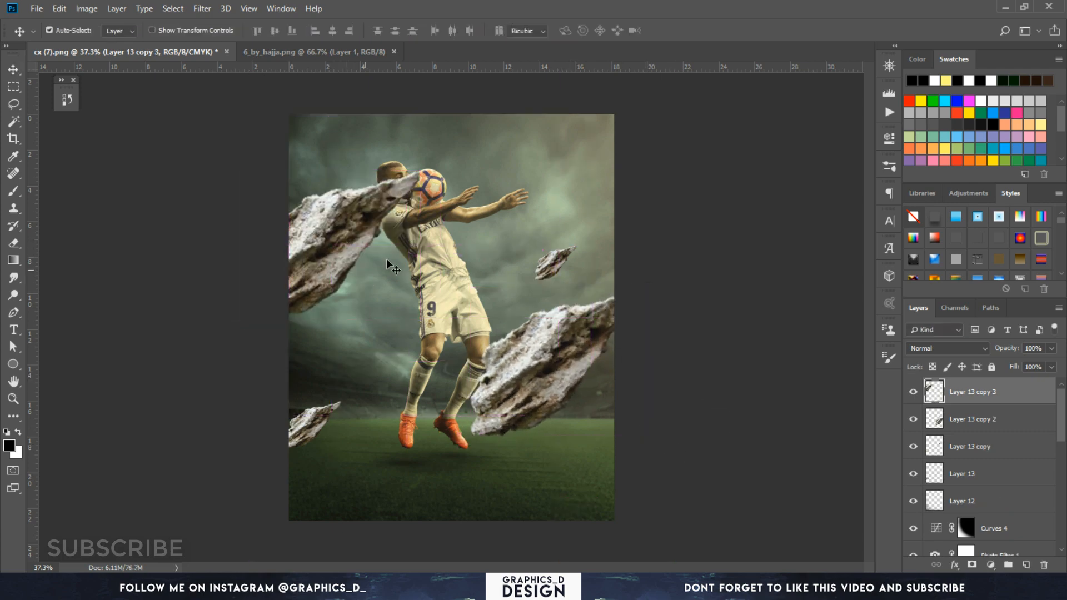
key(ctrl+t)
right_click(377, 250)
click(397, 335)
drag(318, 209, 302, 197)
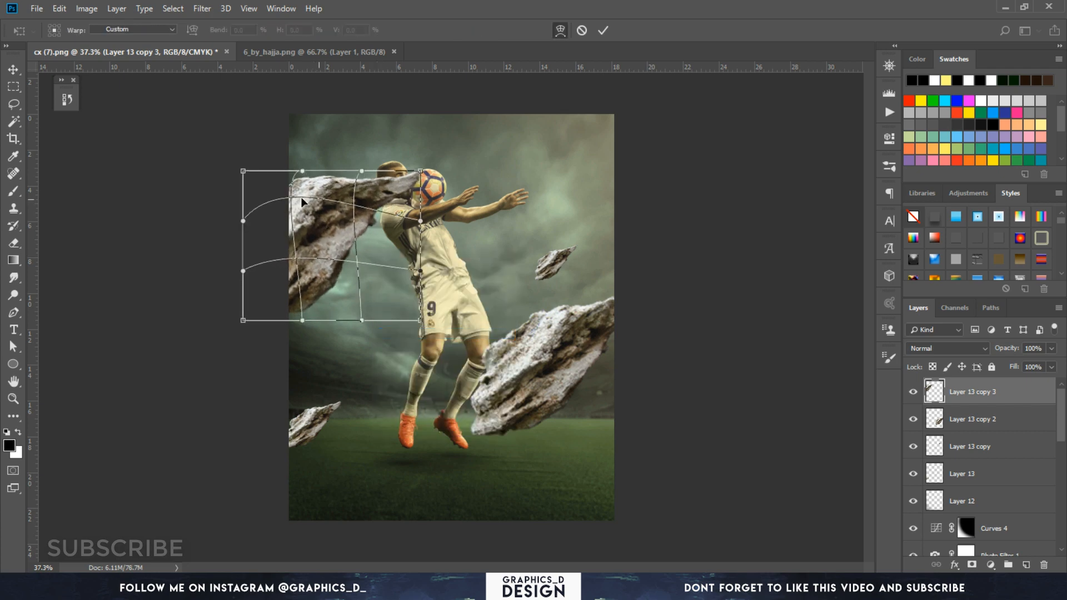
drag(317, 242, 335, 270)
drag(421, 171, 364, 204)
Scale the warped rock to about 62% and position it at the poster's left edge beside the player
right_click(361, 258)
click(389, 264)
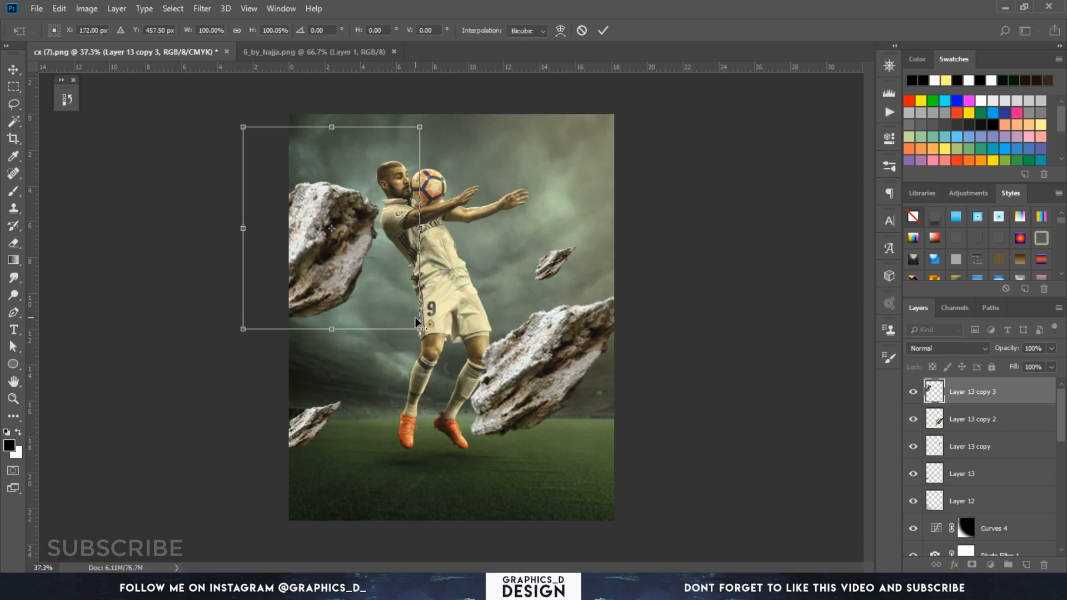
drag(417, 304, 386, 295)
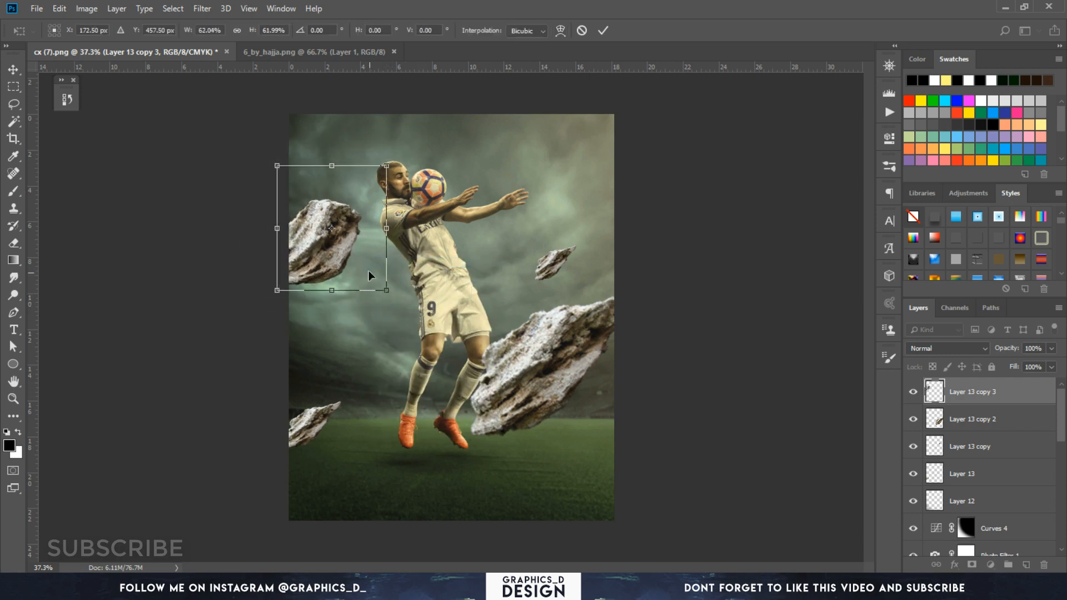
key(Return)
mouse_move(344, 245)
mouse_down()
mouse_move(372, 251)
mouse_move(357, 257)
mouse_up()
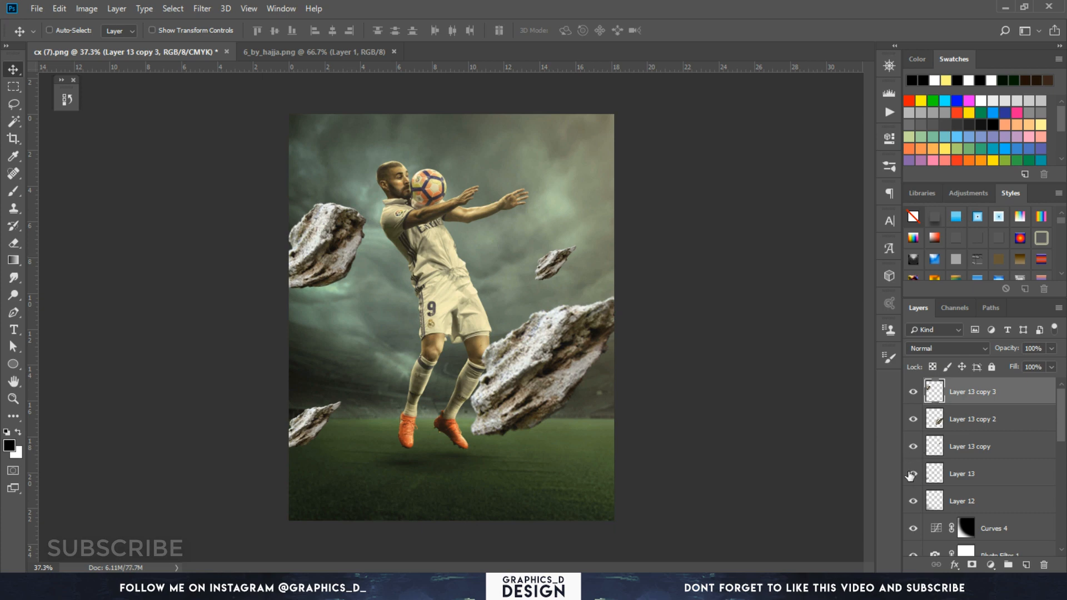
Move the large rock slightly up and apply a Motion Blur with a 32° angle and a distance of about 75 pixels
click(955, 423)
drag(715, 372, 707, 355)
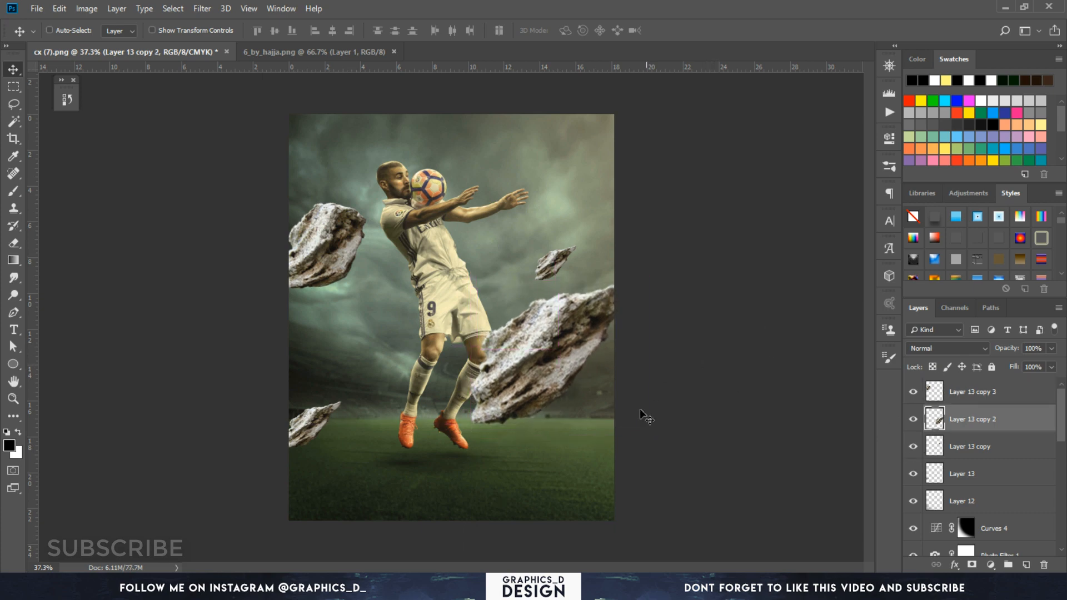
click(202, 9)
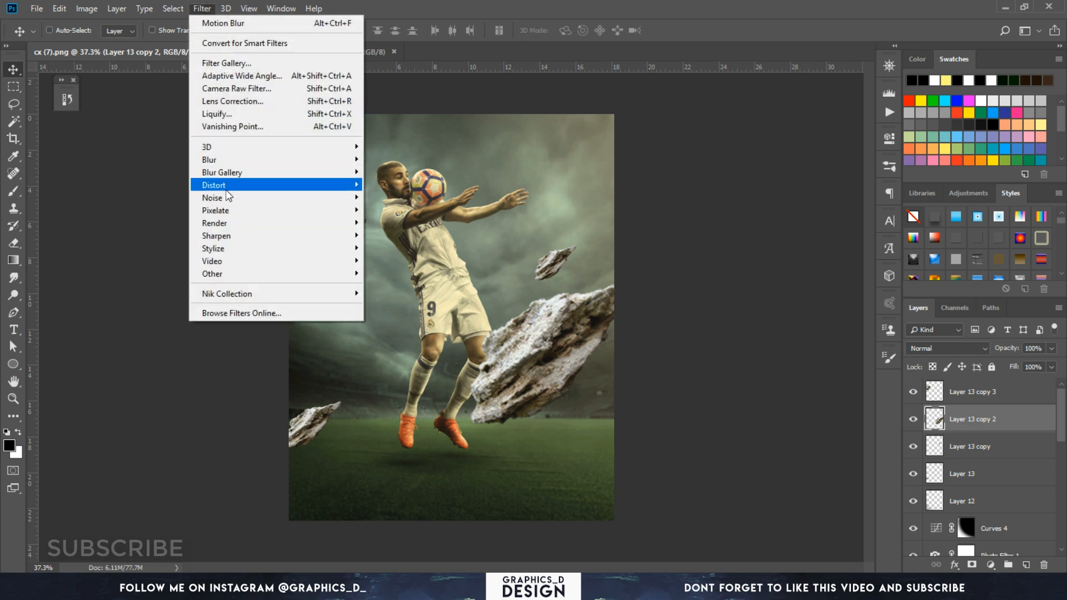
mouse_move(351, 161)
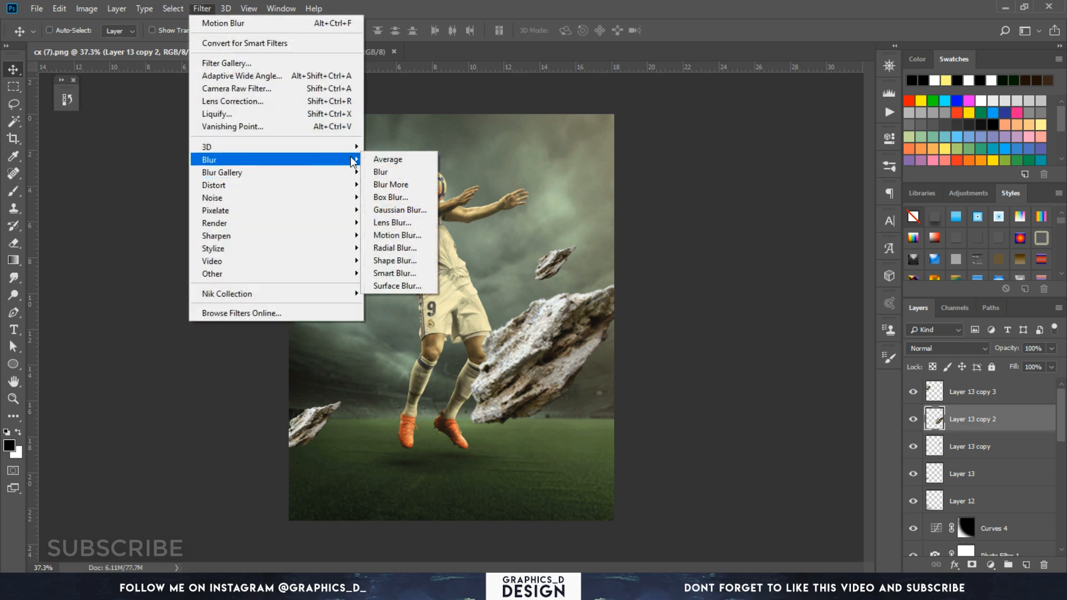
click(395, 234)
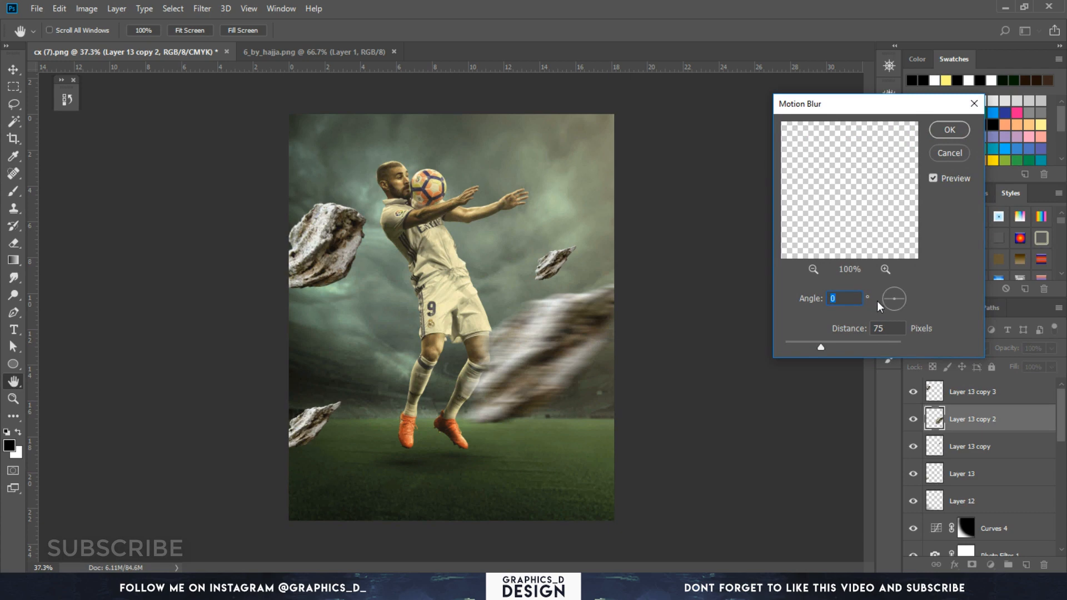
drag(877, 301, 879, 308)
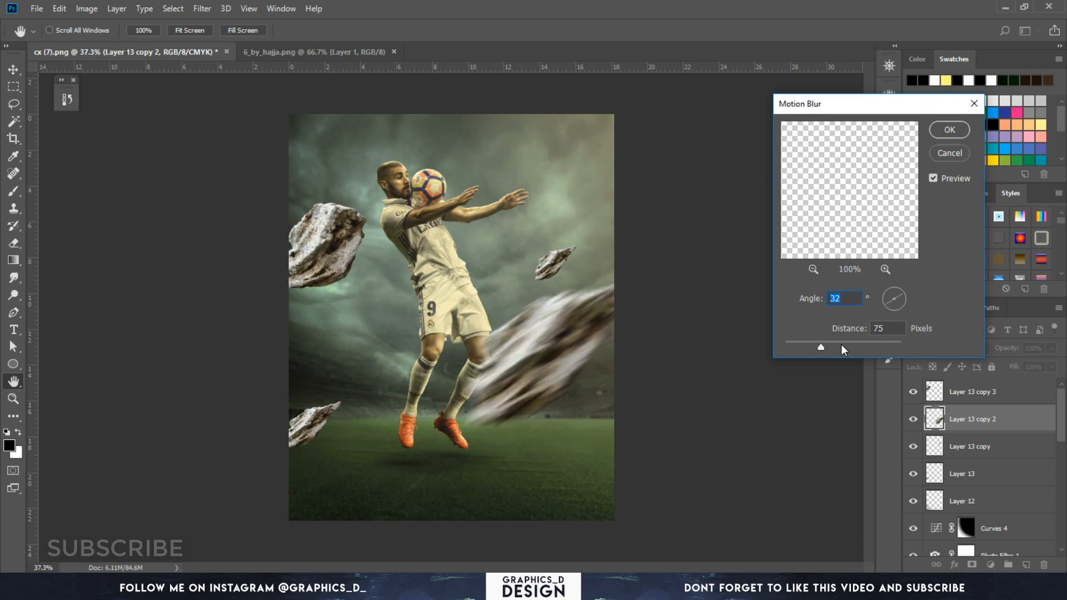
drag(841, 345, 822, 345)
click(963, 128)
Apply the same Motion Blur to the small sky rock on Layer 13 copy
click(976, 445)
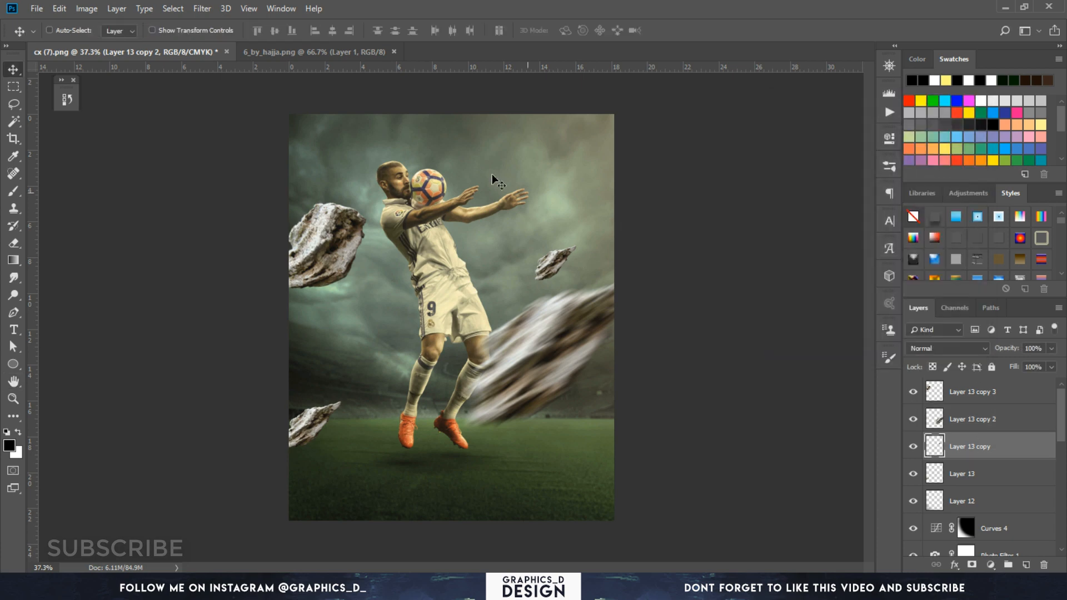
click(203, 8)
click(209, 24)
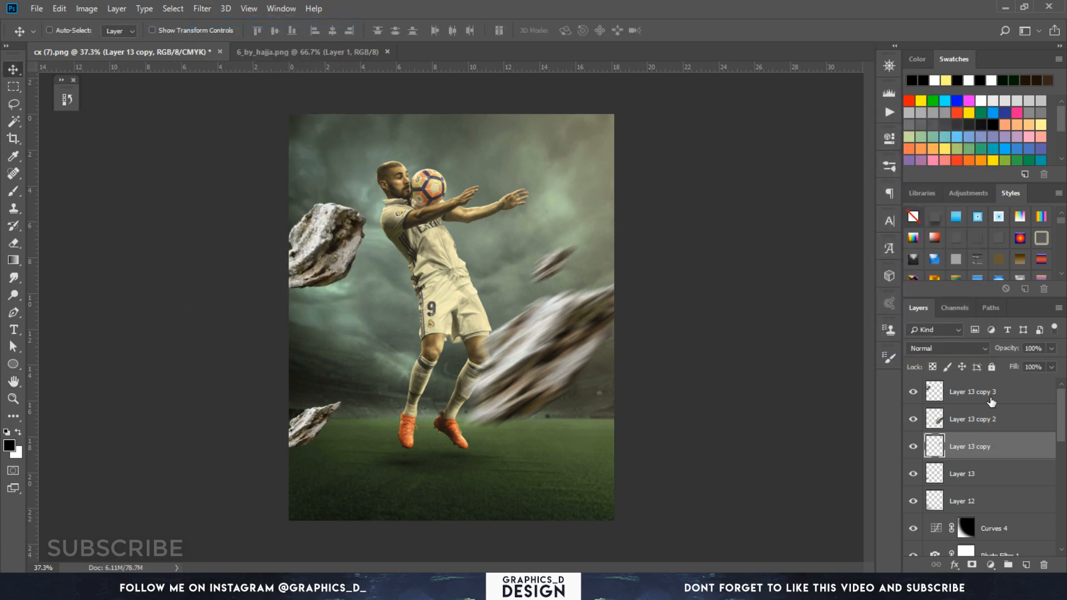
Repeat the same Motion Blur on the lower-left rock on Layer 13 and on the upper-left rock on Layer 13 copy 3
click(962, 473)
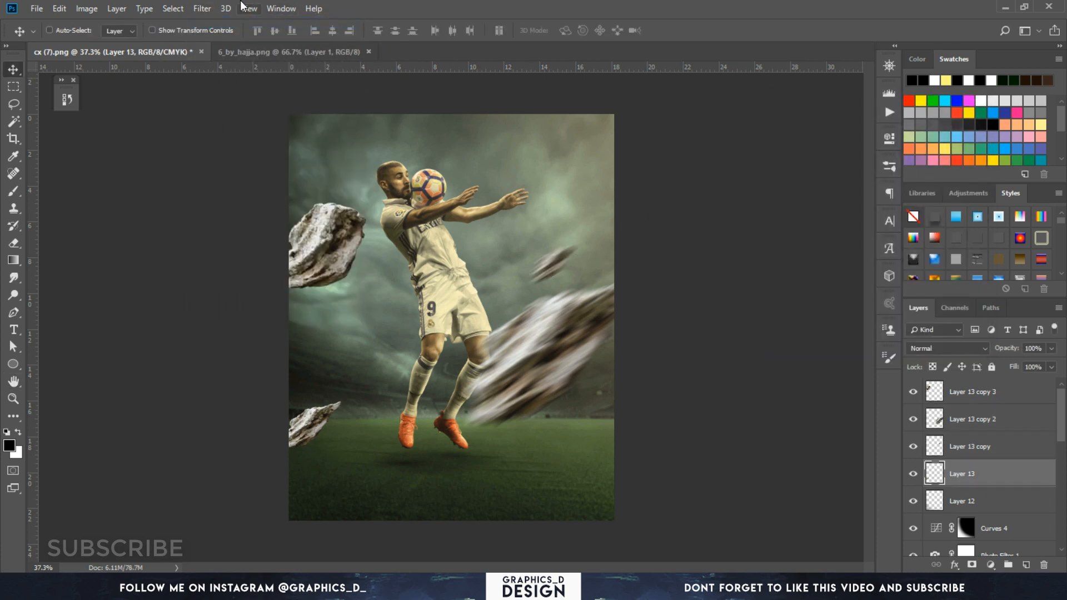
click(202, 8)
click(217, 24)
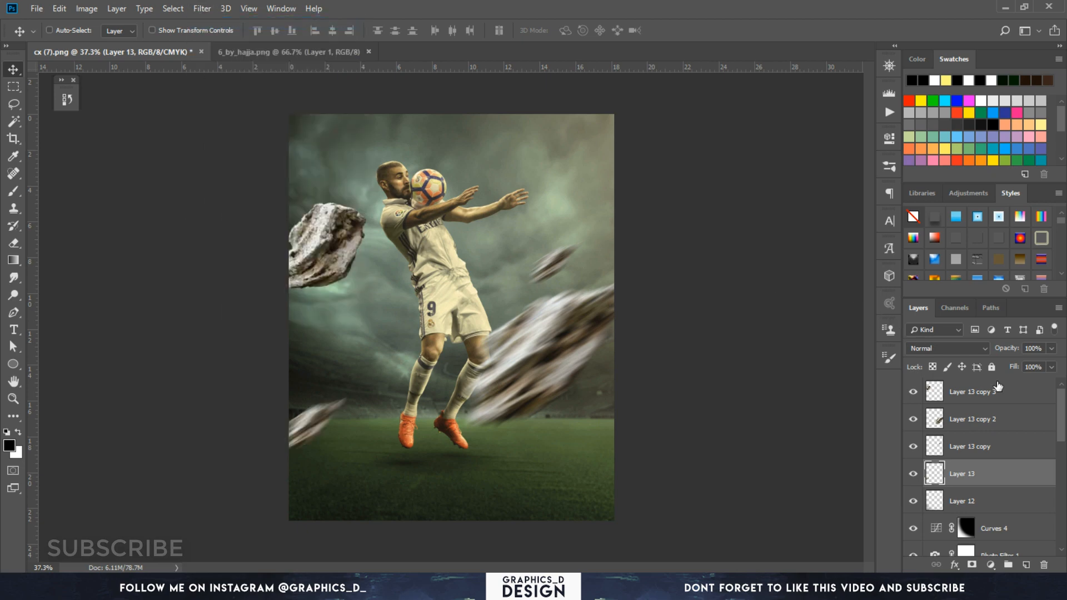
click(995, 390)
click(202, 8)
click(214, 23)
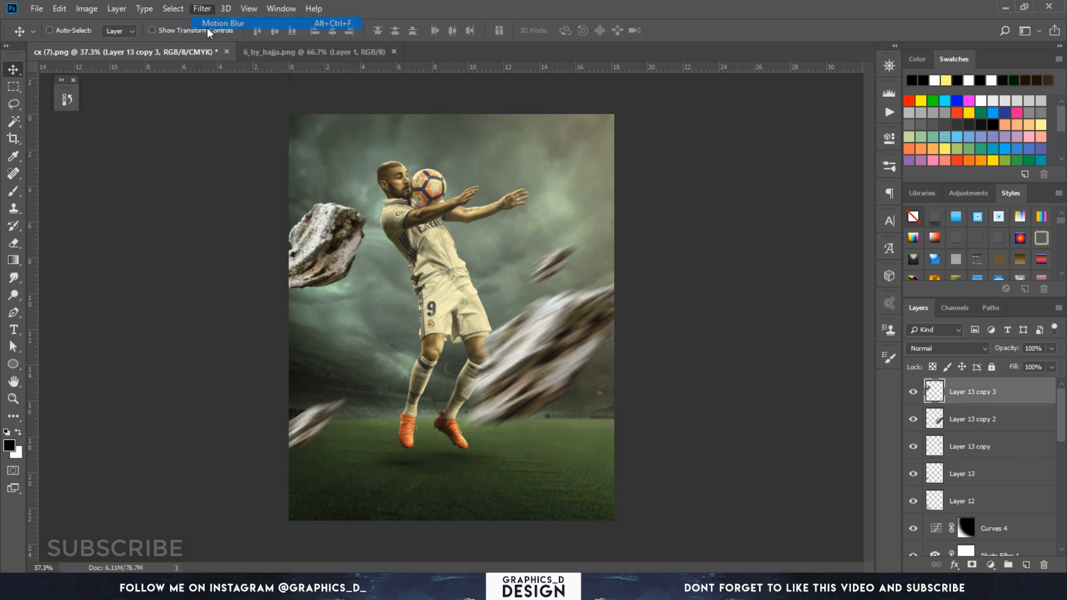
Group the four rock layers, from Layer 13 up to Layer 13 copy 3
shift+click(986, 477)
click(917, 501)
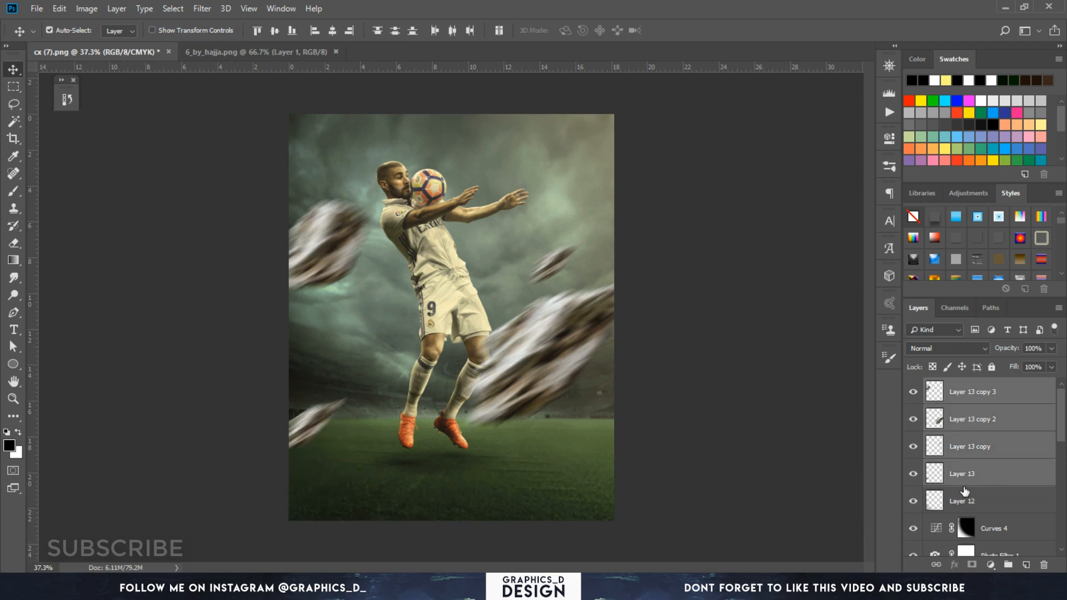
key(ctrl+g)
Add a Brightness/Contrast adjustment clipped to the rock group, with brightness -70 and contrast -7
click(990, 565)
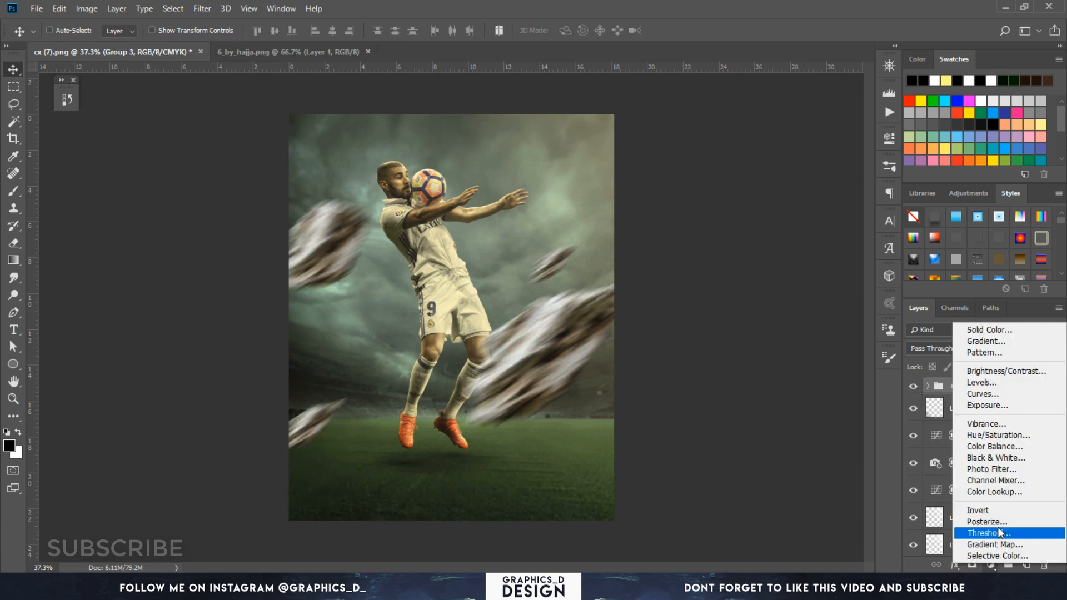
click(995, 383)
click(775, 389)
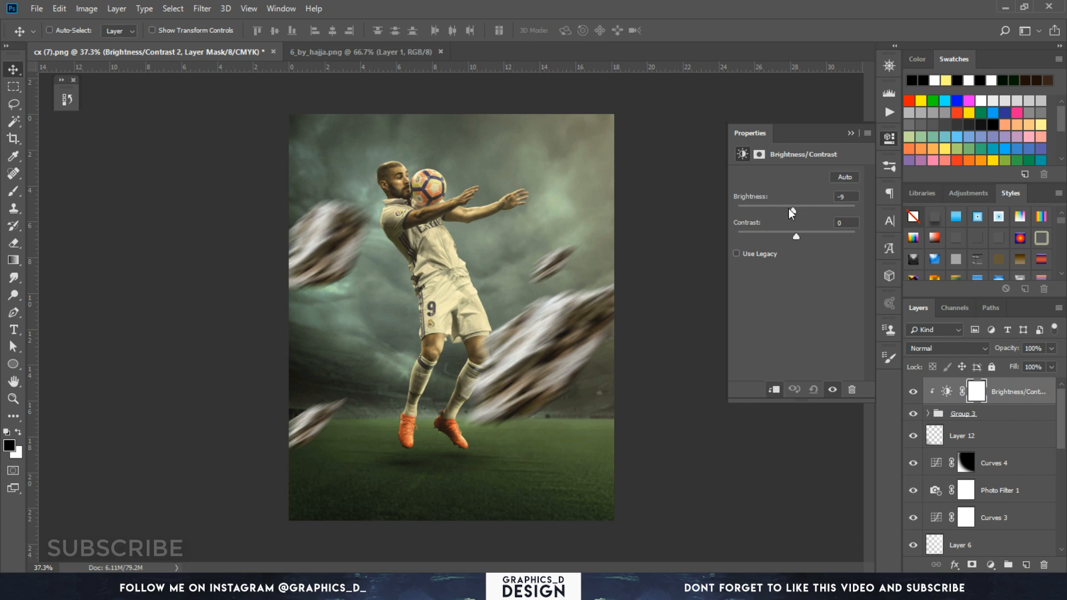
mouse_move(792, 213)
mouse_down()
mouse_move(764, 212)
mouse_move(772, 233)
mouse_move(823, 232)
mouse_move(789, 236)
mouse_up()
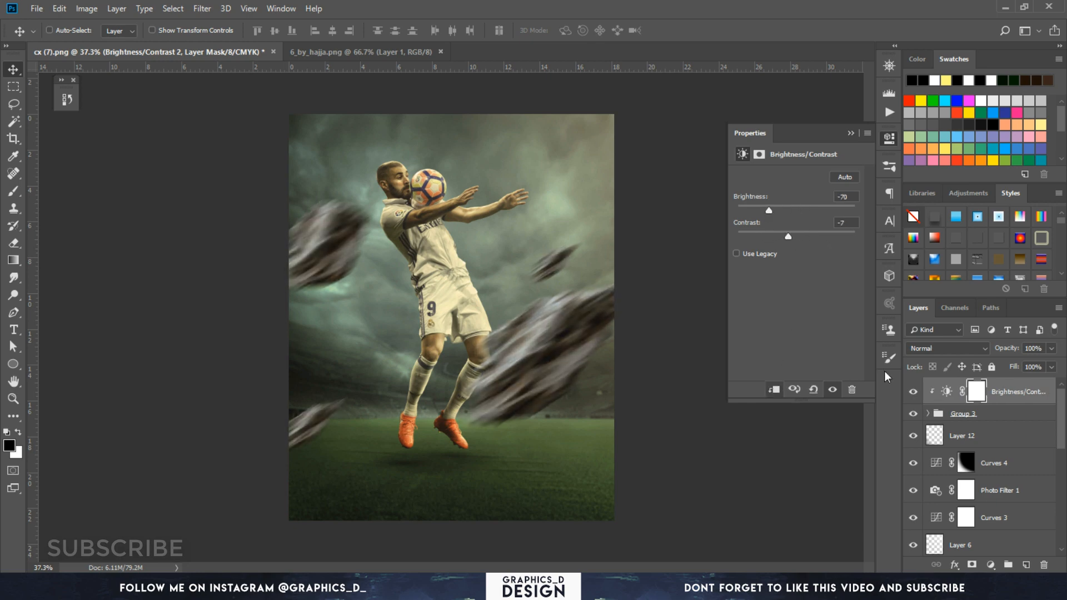
Move the rock group together with its Brightness/Contrast adjustment below Curves 3 in the layer stack
click(1009, 414)
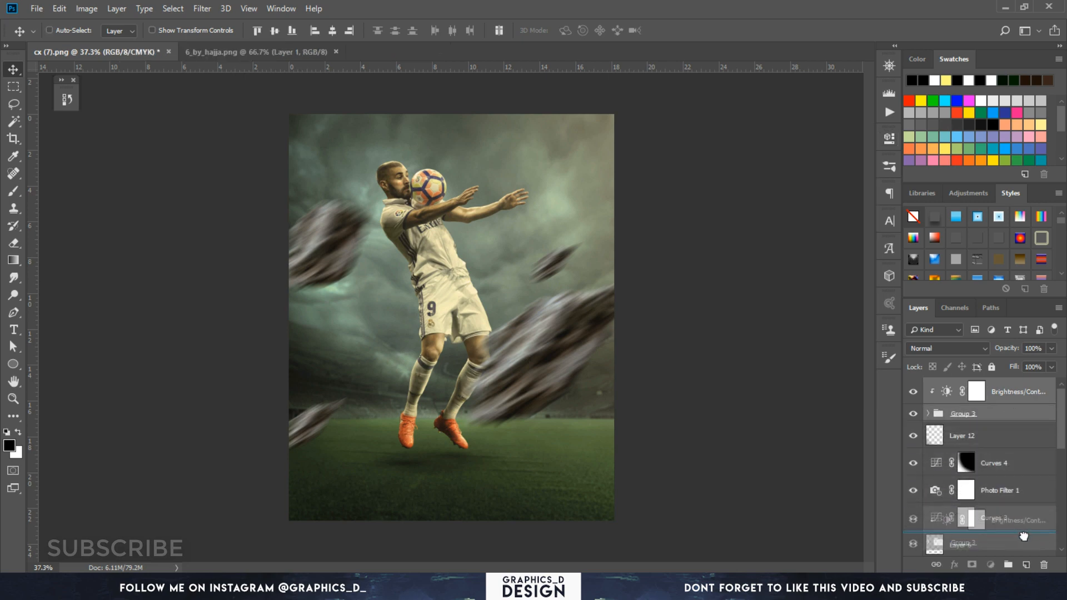
drag(1024, 537, 921, 528)
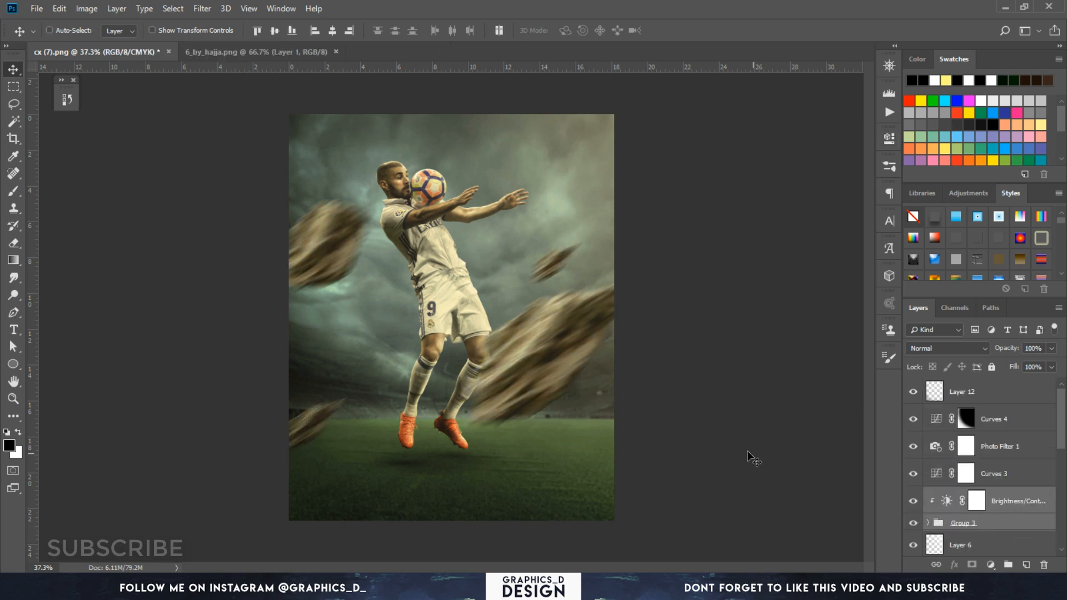
scroll(693, 406, up, 1)
Add a Curves adjustment clipped above the rocks' Brightness/Contrast and pull the curve down at input 167 to darken them
click(1020, 508)
click(991, 565)
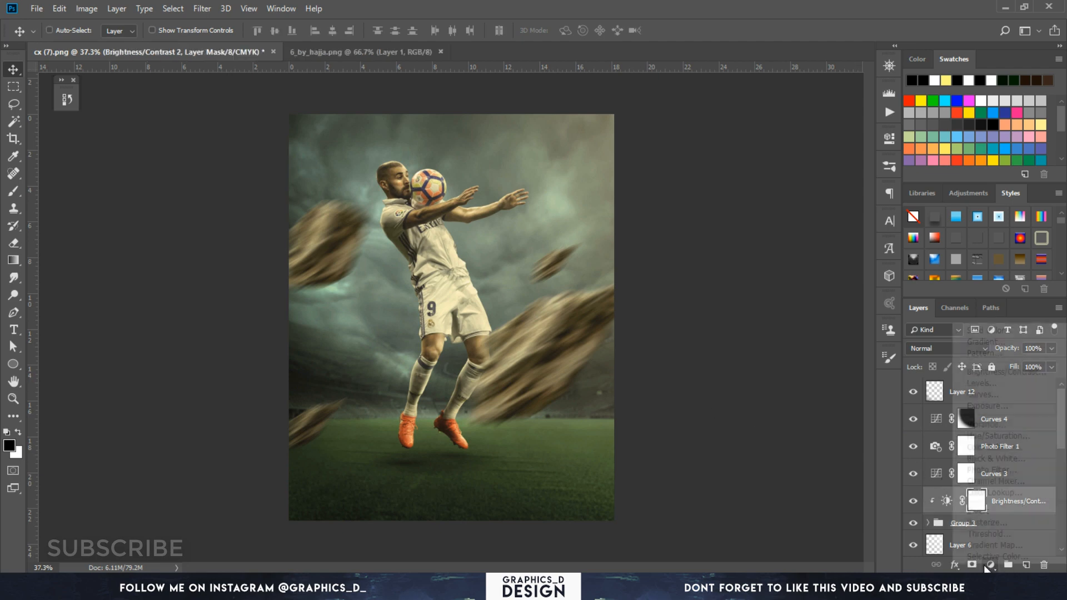
click(990, 396)
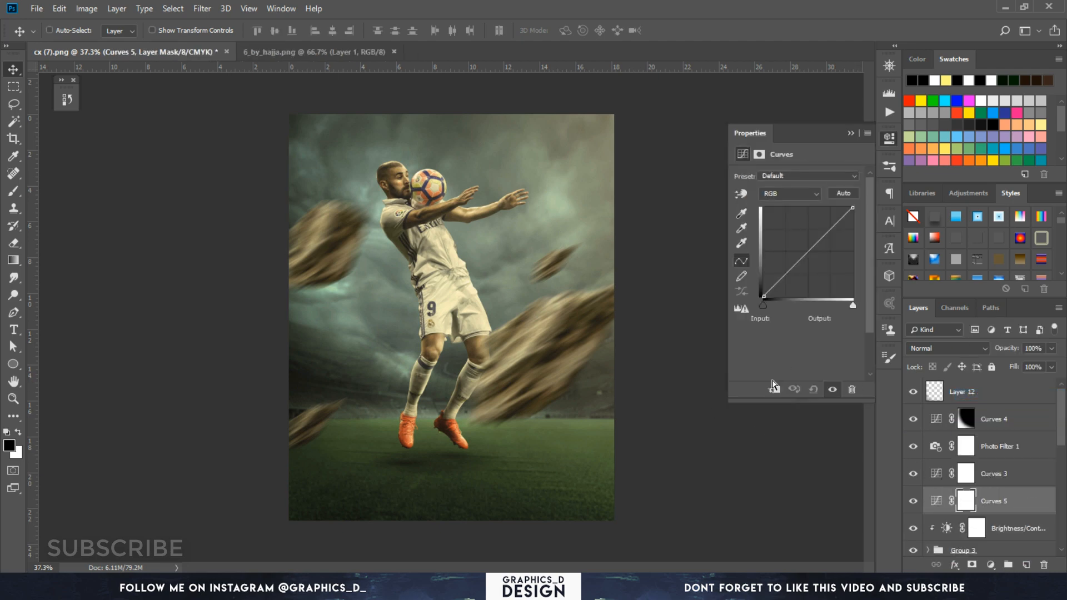
drag(815, 251, 822, 253)
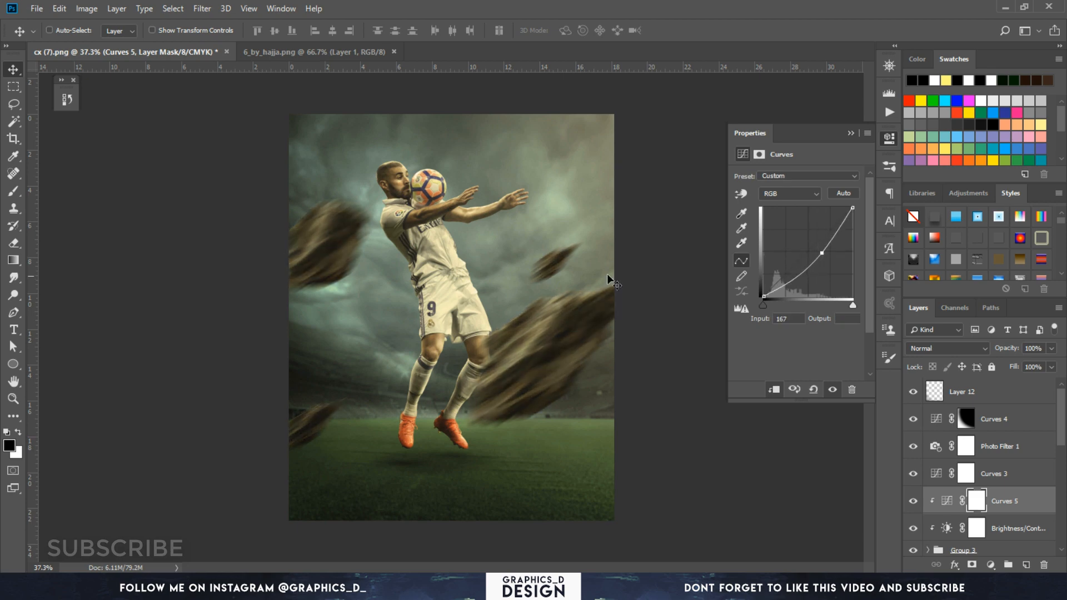
Paint black on the Curves 5 mask with soft brushes of 300 to 600 pixels to lighten parts of the rocks facing the player
click(14, 192)
drag(522, 312, 357, 313)
drag(527, 310, 597, 317)
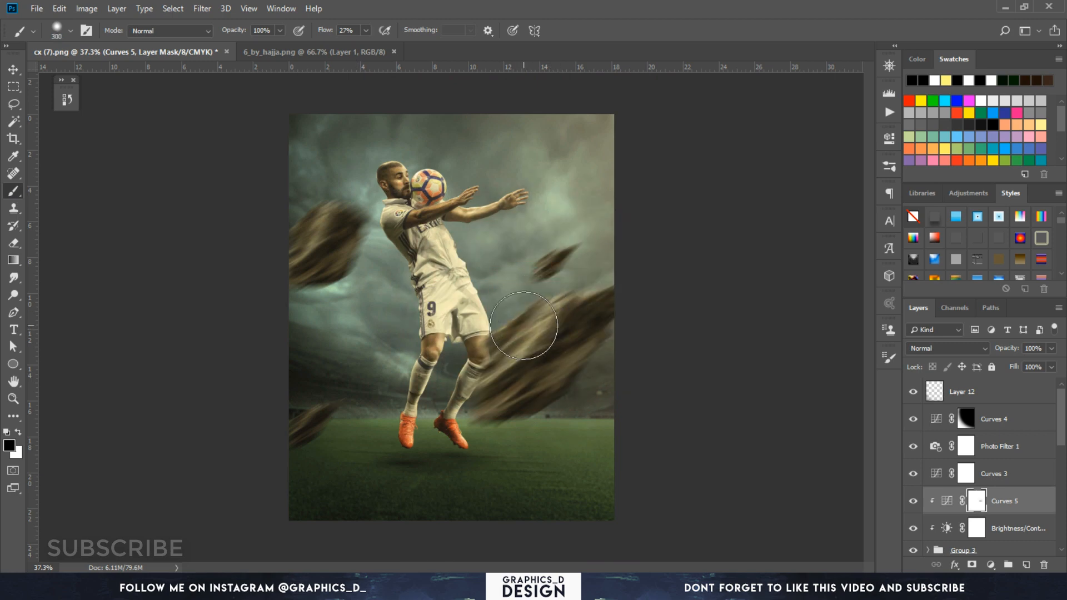
key(bracketright)
key(bracketright)
key(bracketright)
key(bracketright)
mouse_move(517, 332)
mouse_down()
mouse_move(556, 310)
mouse_move(553, 290)
mouse_move(450, 296)
mouse_move(352, 263)
mouse_move(376, 265)
mouse_up()
mouse_move(355, 207)
mouse_down()
mouse_move(344, 163)
mouse_move(366, 199)
mouse_up()
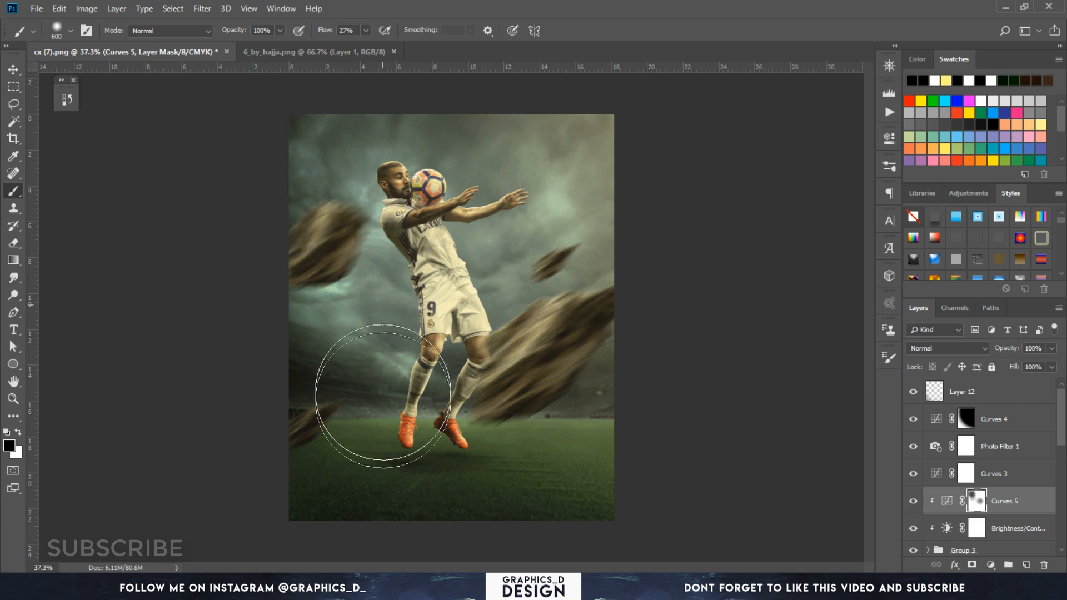
click(384, 414)
click(384, 414)
key(bracketleft)
key(bracketleft)
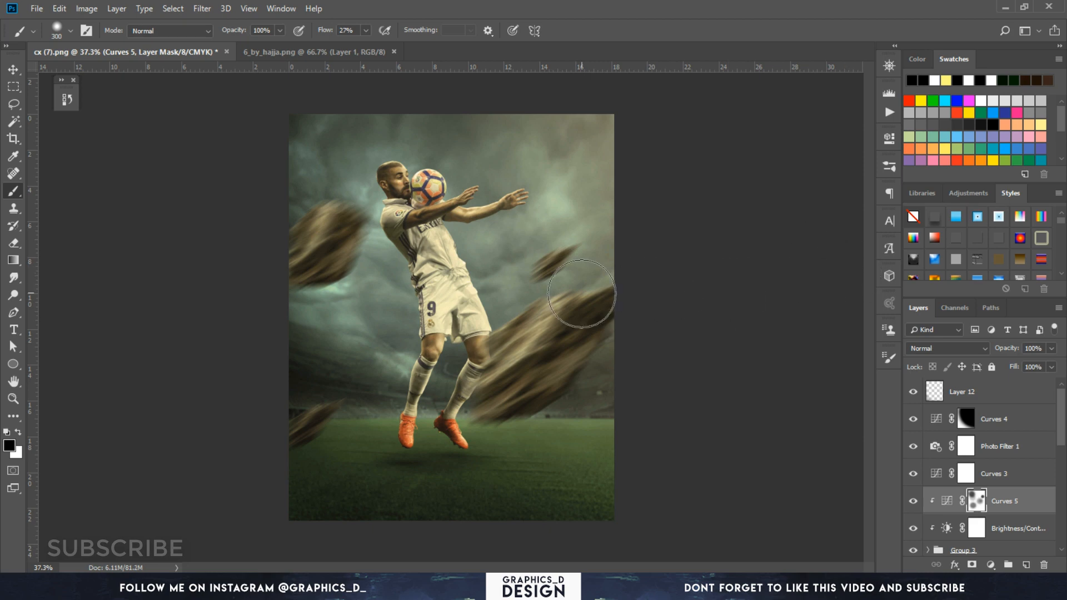
scroll(549, 319, up, 1)
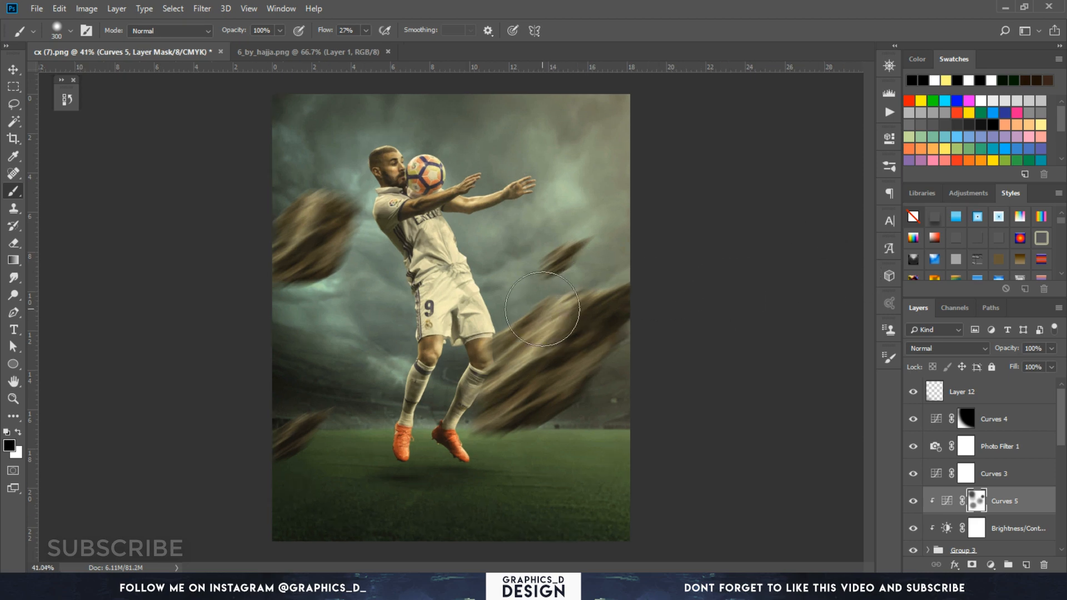
Make Group 2 visible and duplicate the Group 1 copy background layer
scroll(1015, 452, down, 5)
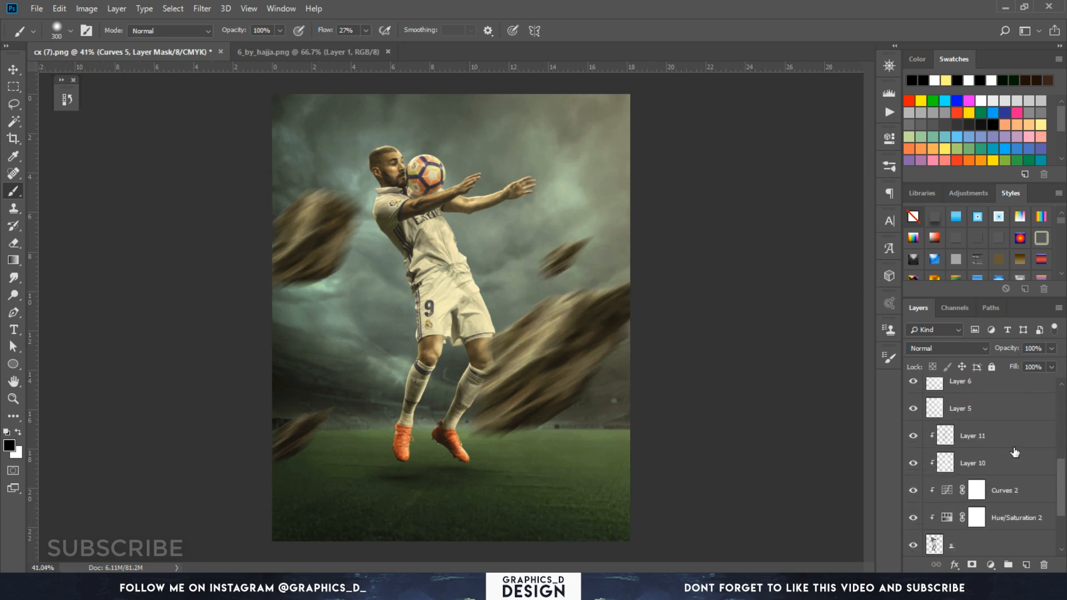
scroll(1015, 452, down, 5)
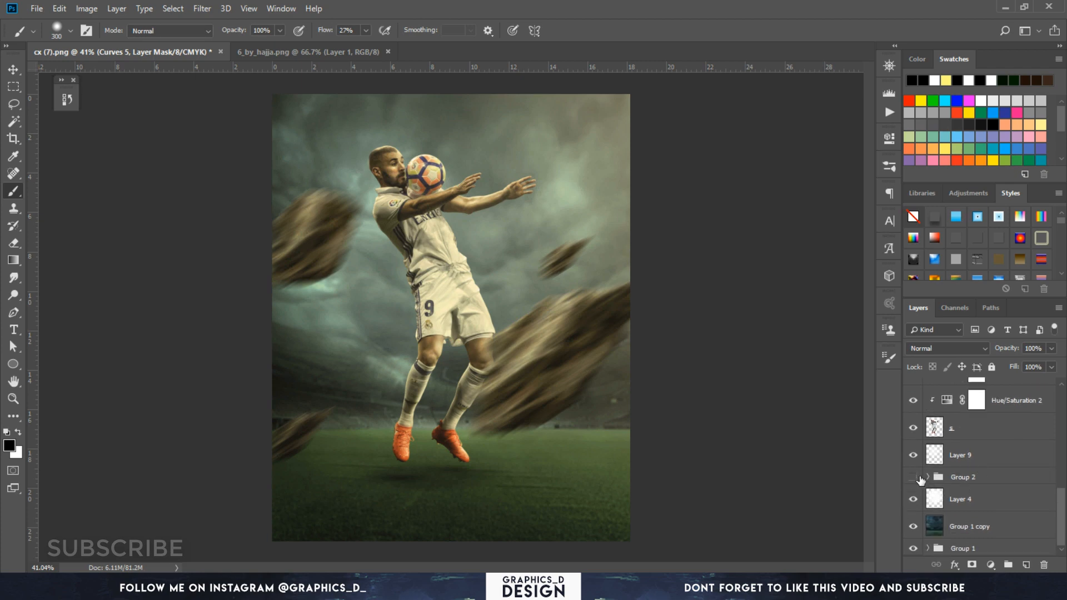
click(914, 477)
click(970, 523)
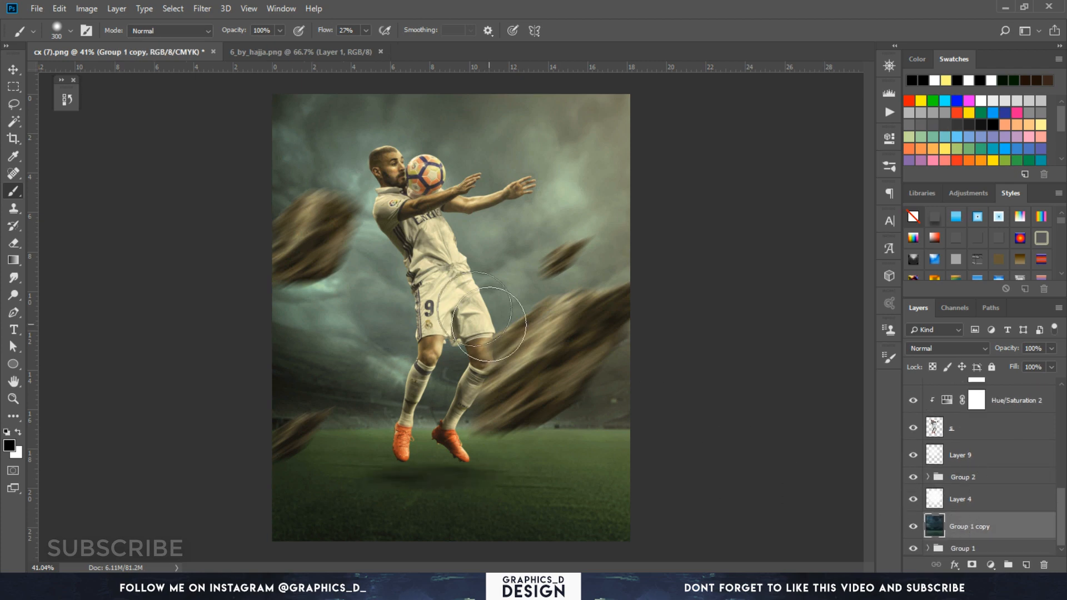
key(ctrl+j)
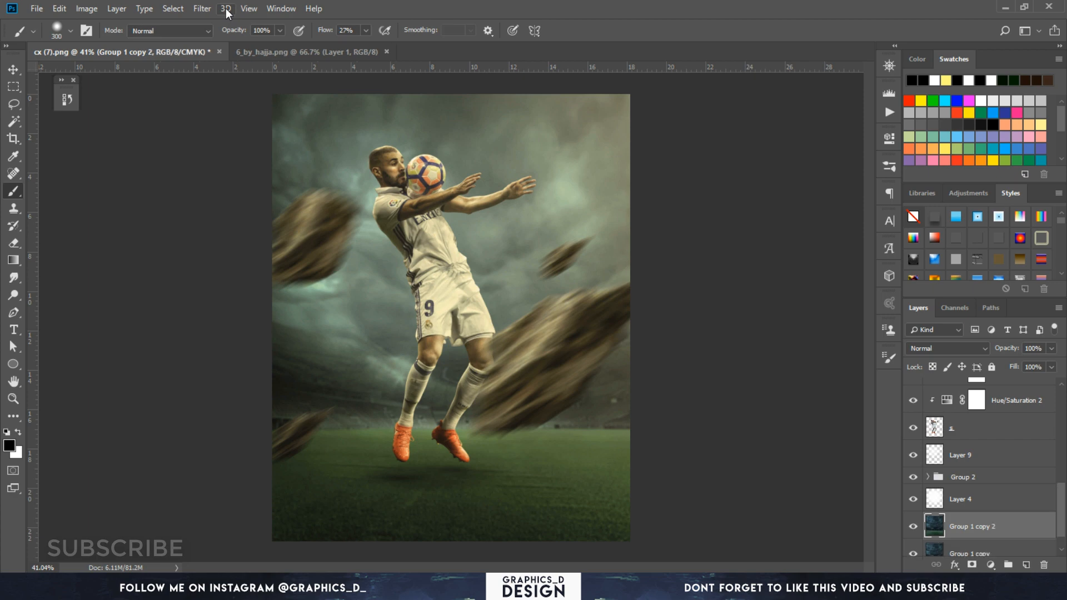
key(ctrl+z)
drag(1007, 525, 1026, 564)
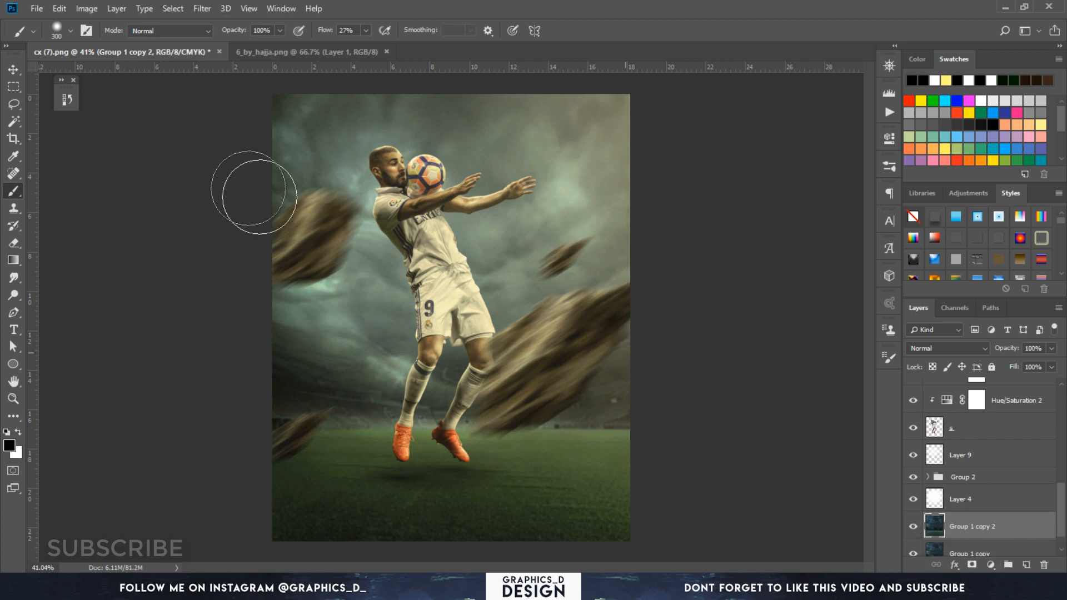
Apply a Motion Blur with an 18° angle and a distance of 9 pixels to the duplicated background layer
click(200, 10)
mouse_move(230, 162)
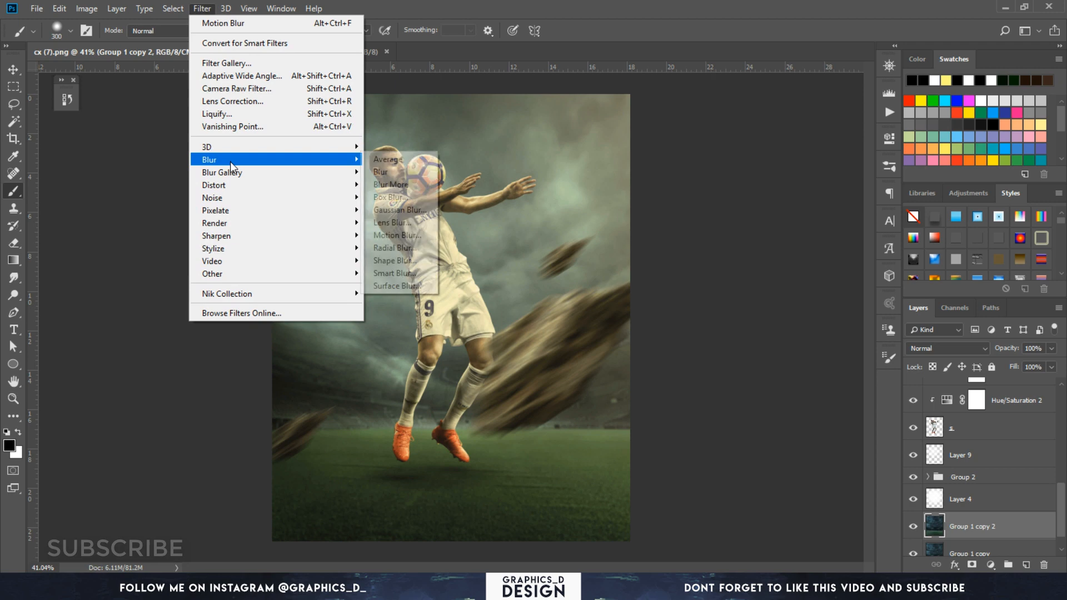
click(416, 239)
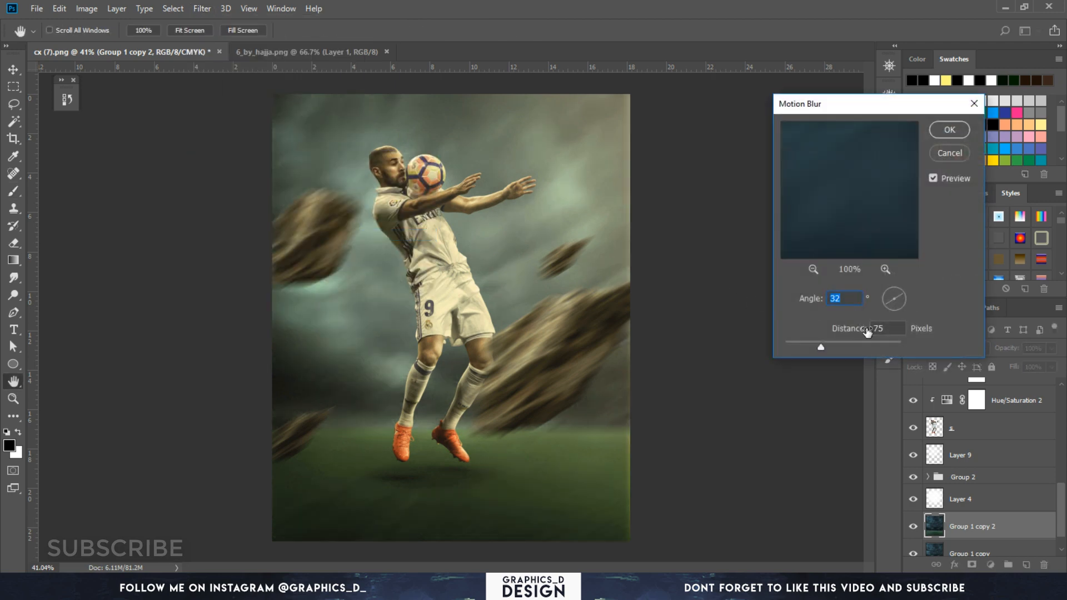
drag(802, 344, 802, 344)
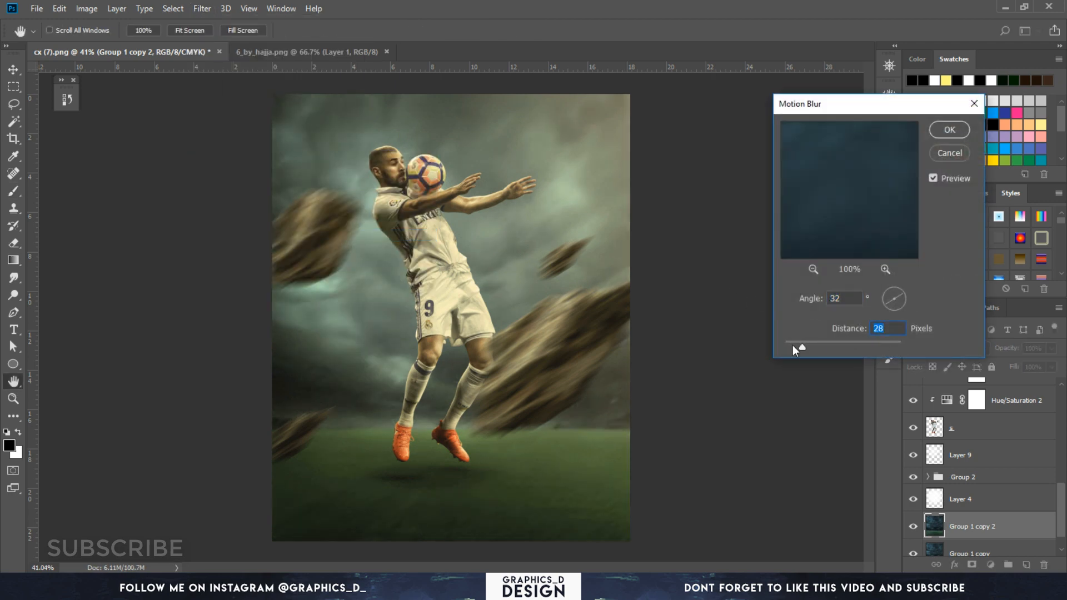
drag(902, 289, 905, 296)
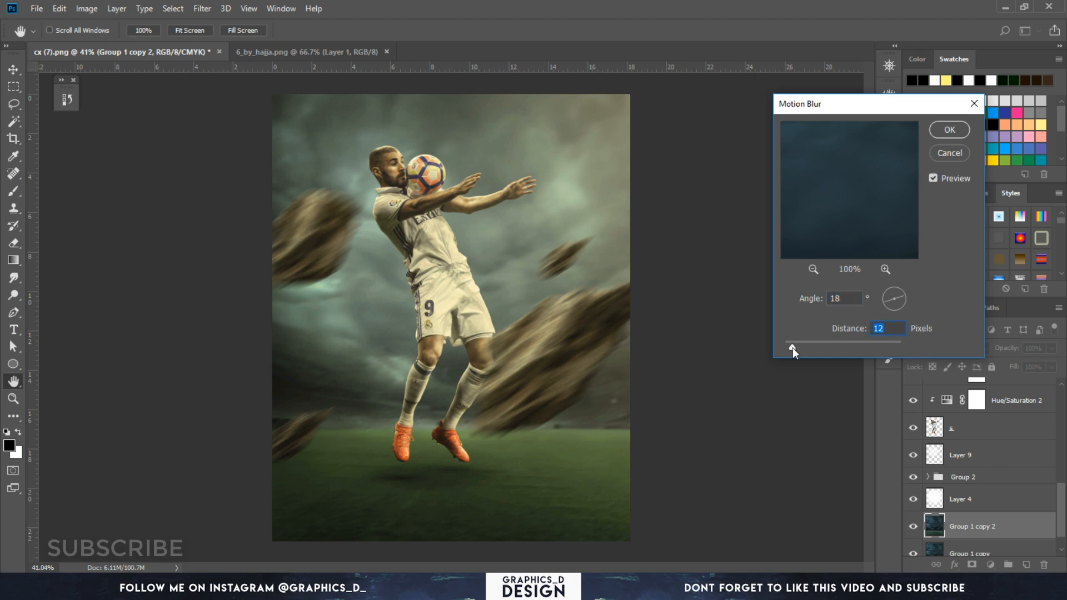
drag(792, 348, 790, 346)
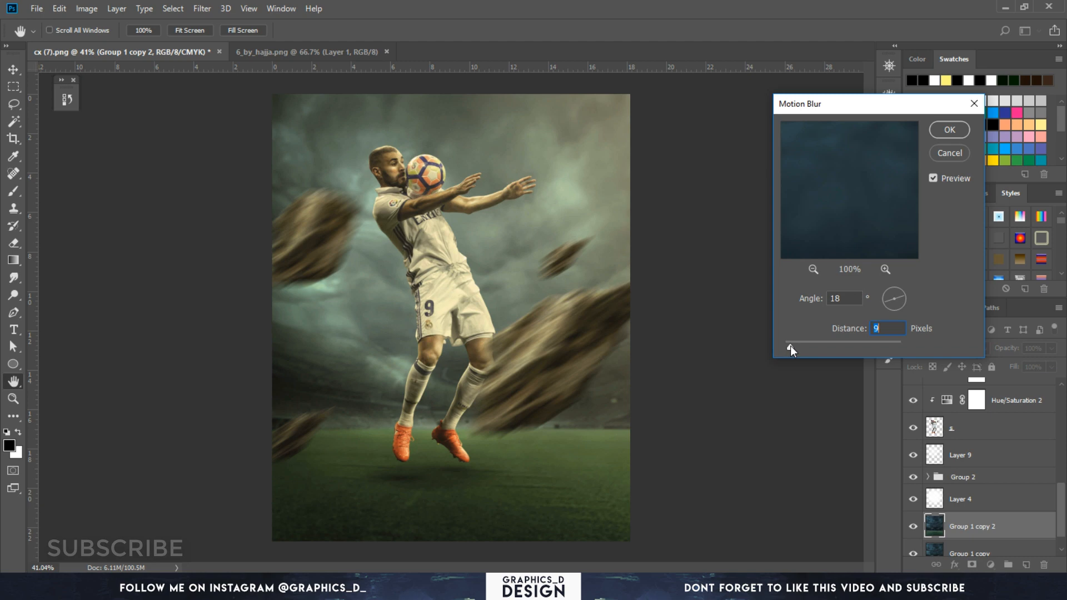
click(949, 131)
key(b)
scroll(478, 245, down, 1)
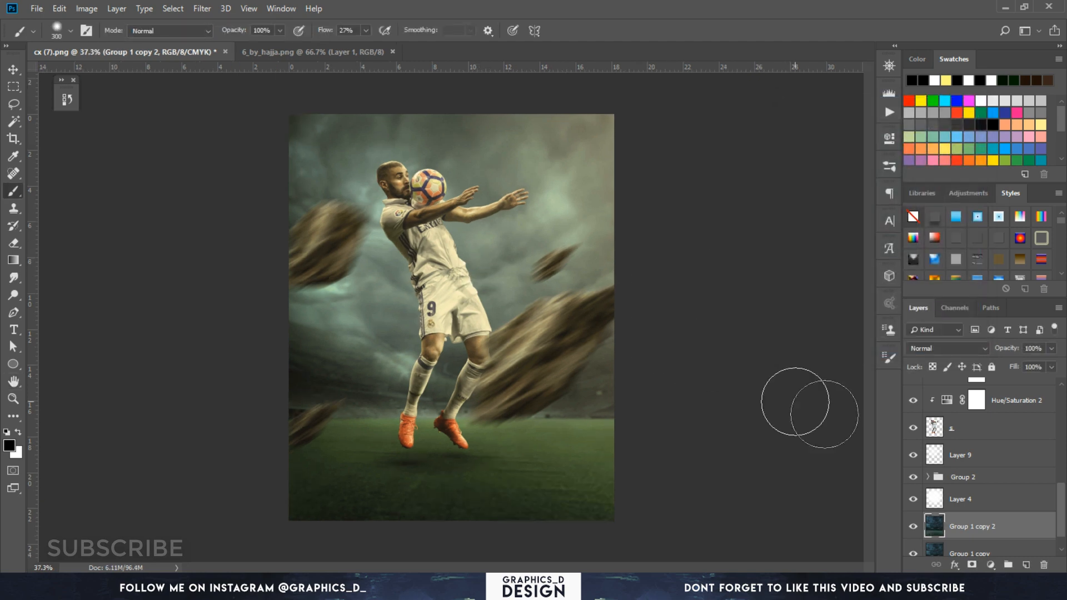
key(r)
mouse_move(595, 300)
mouse_down()
mouse_move(461, 317)
mouse_move(448, 332)
mouse_move(461, 311)
mouse_move(445, 328)
mouse_move(487, 320)
mouse_move(488, 302)
mouse_move(496, 317)
mouse_up()
Add a new layer above Layer 12 and paint a soft white glow at the poster's top edge with a 1338-pixel brush
scroll(984, 456, up, 5)
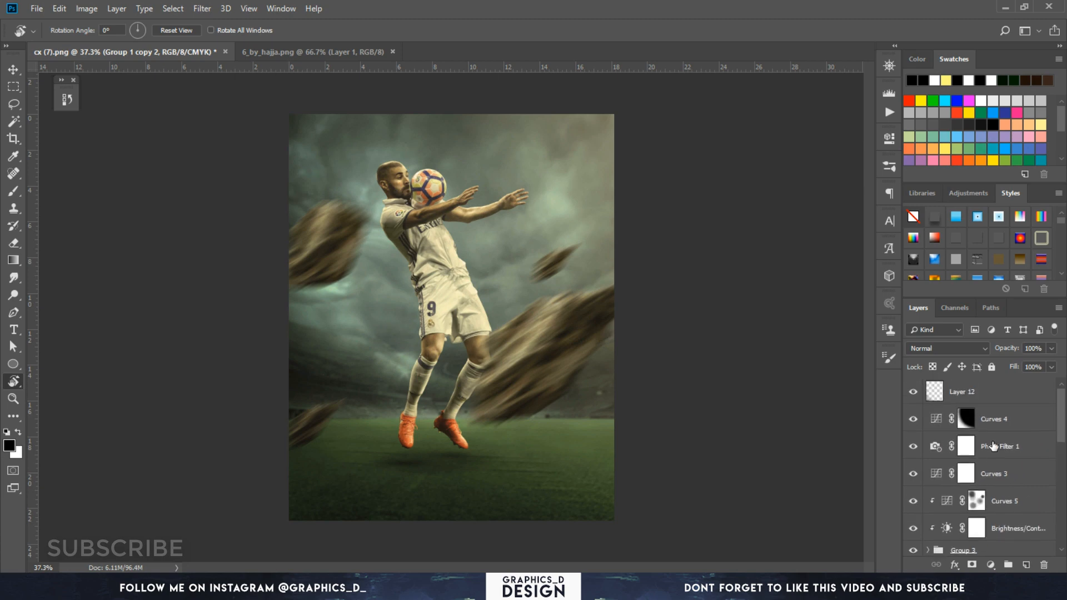
click(984, 401)
click(1027, 566)
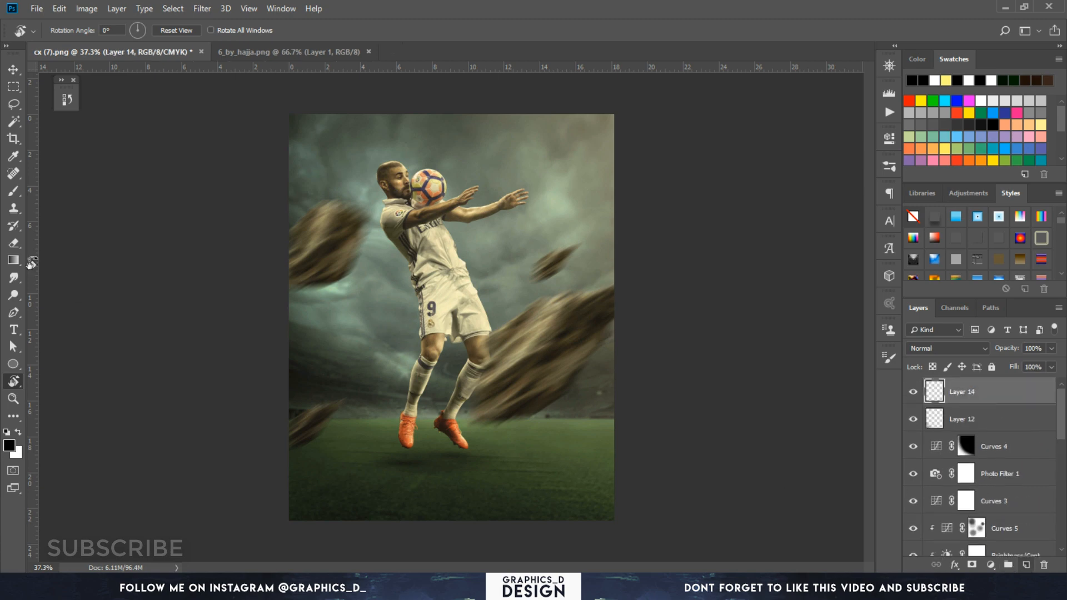
click(13, 191)
key(x)
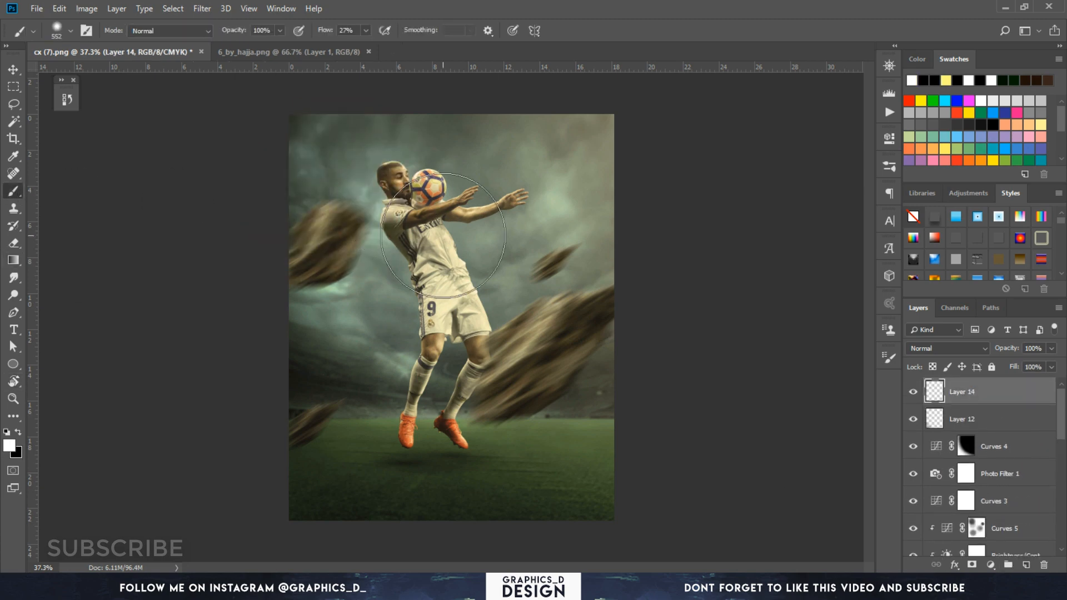
scroll(457, 240, down, 1)
scroll(455, 236, down, 1)
mouse_move(449, 257)
mouse_down()
mouse_move(549, 247)
mouse_move(539, 247)
mouse_up()
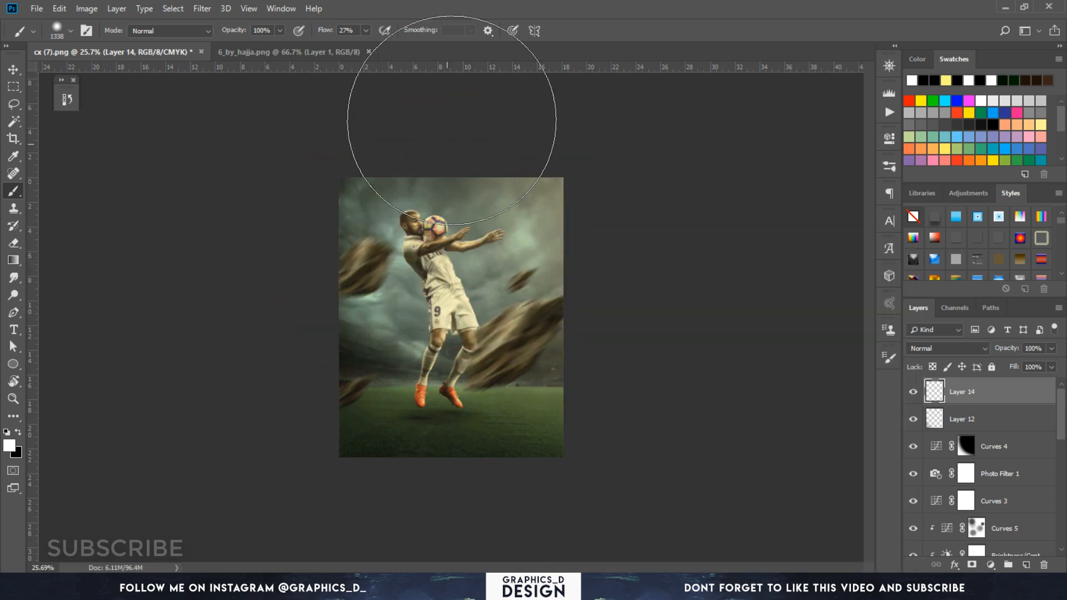
click(444, 108)
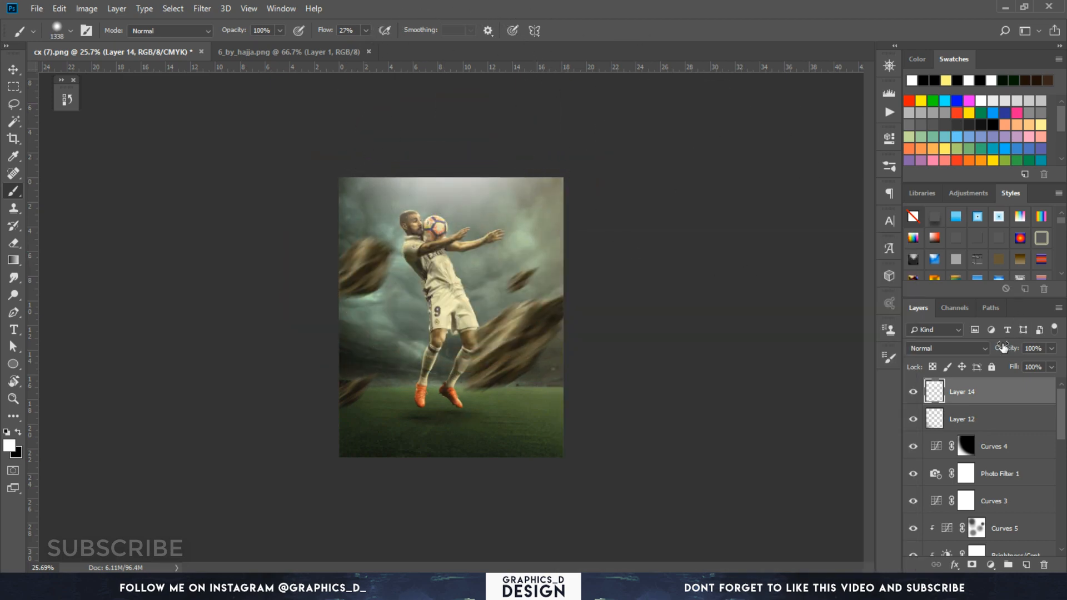
Set the glow layer's blend mode to Overlay and enlarge the glow to about 108%
click(984, 348)
click(946, 180)
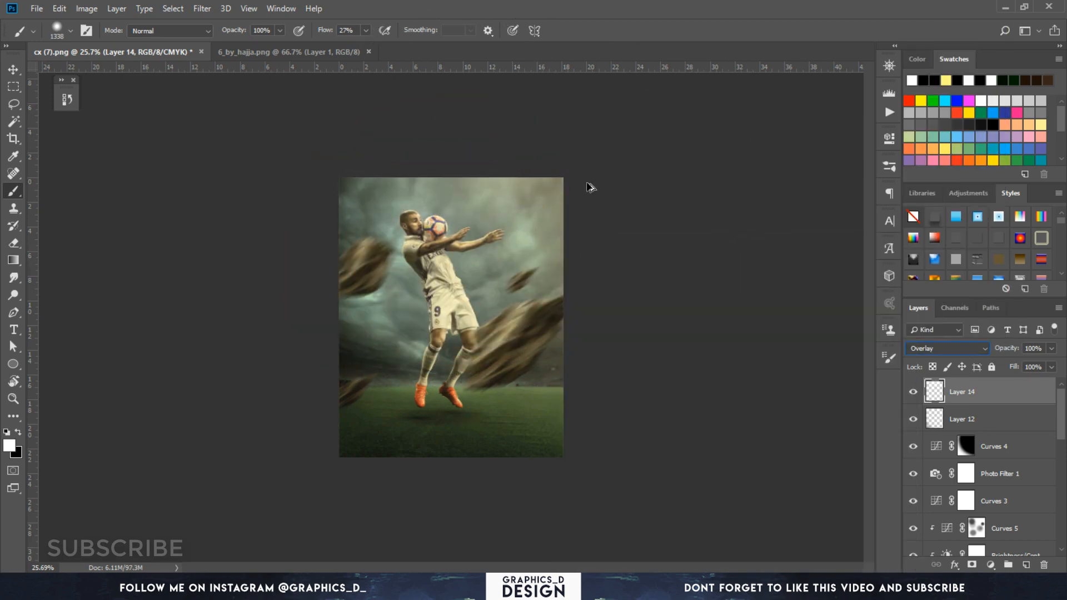
key(ctrl+t)
mouse_move(557, 276)
mouse_down()
mouse_move(621, 296)
mouse_move(566, 280)
mouse_up()
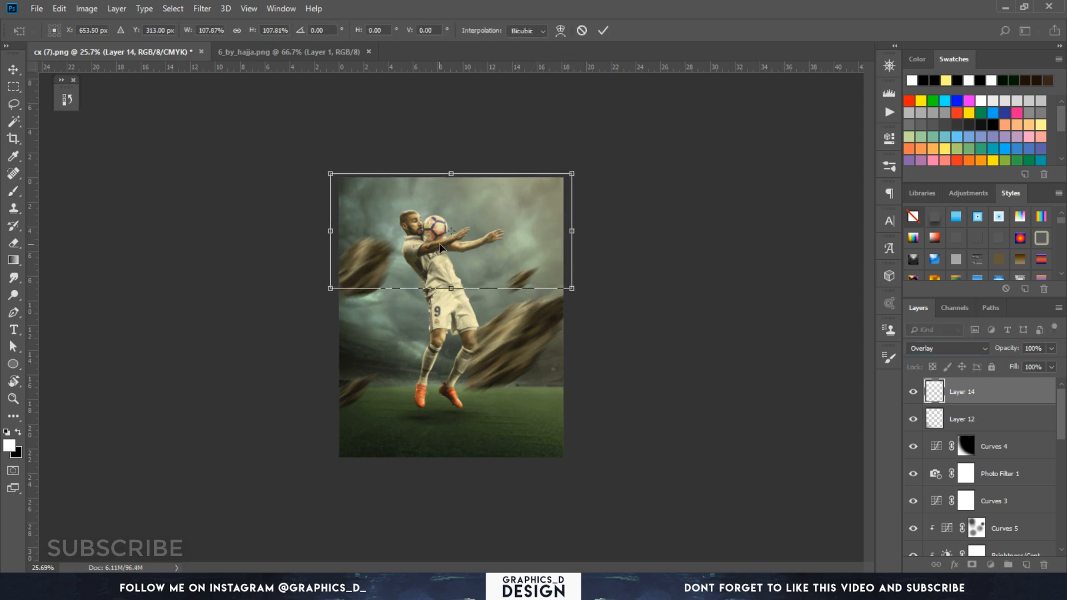
key(b)
key(ctrl+plus)
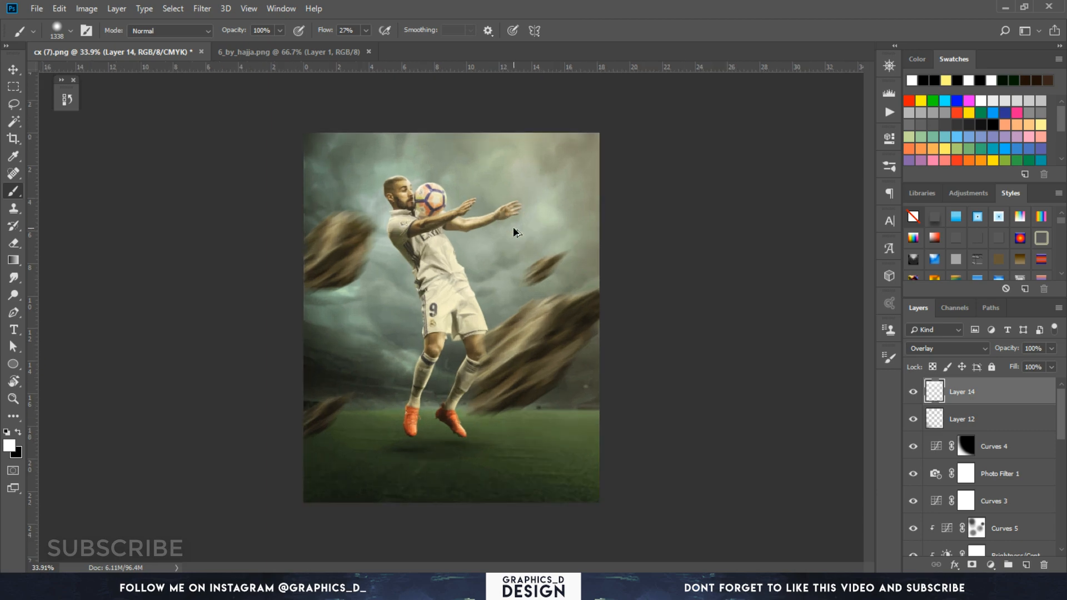
Shrink the brush to 766 pixels and add a new layer in Overlay blend mode above Layer 14
key(ctrl+alt+z)
drag(505, 224, 444, 218)
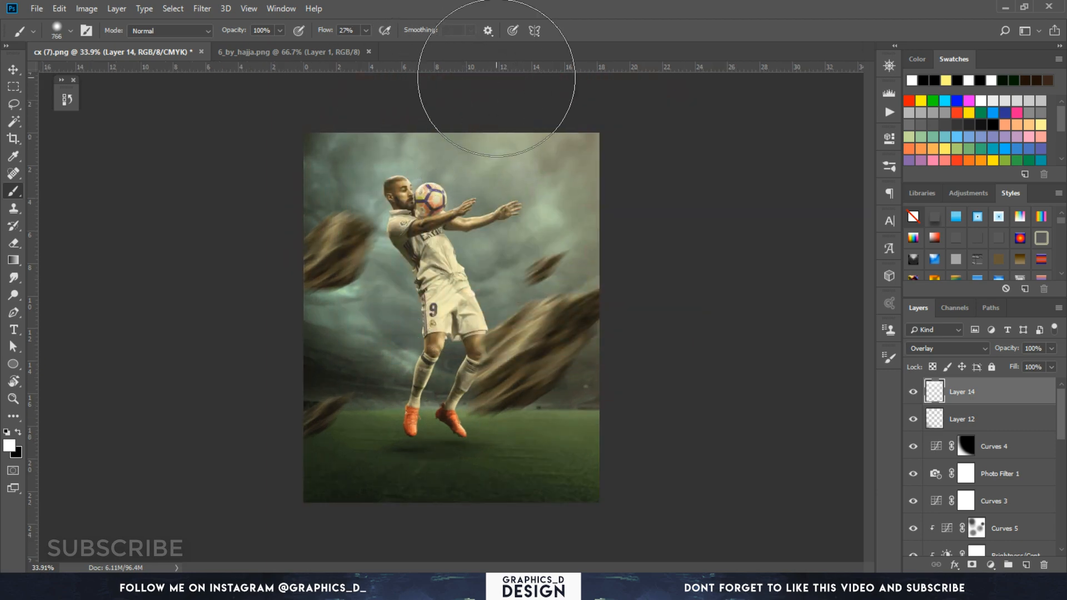
scroll(569, 196, down, 1)
click(568, 193)
scroll(521, 170, up, 1)
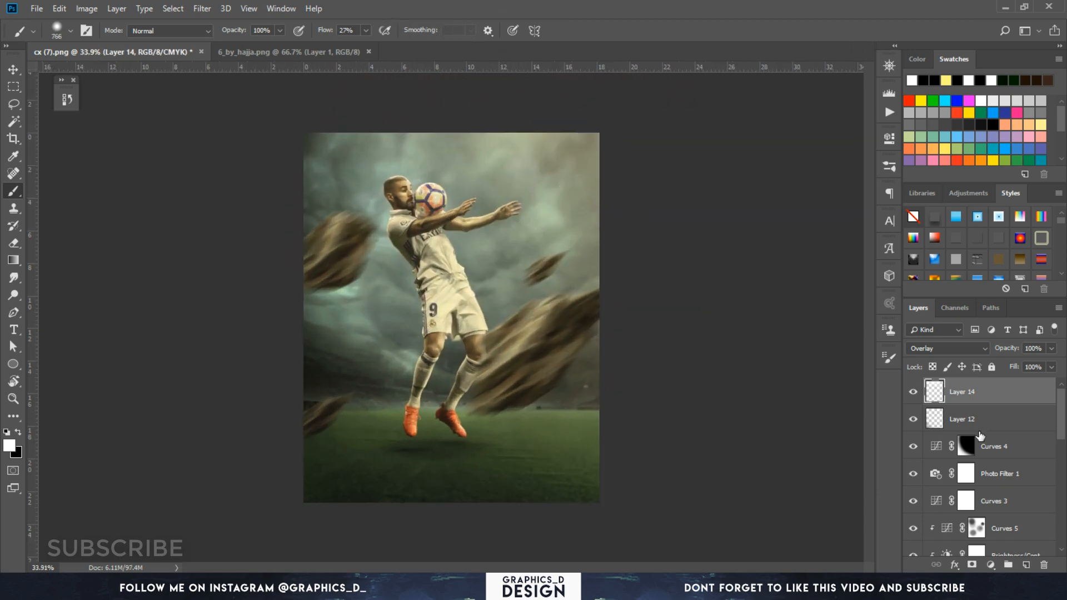
click(1026, 564)
click(948, 348)
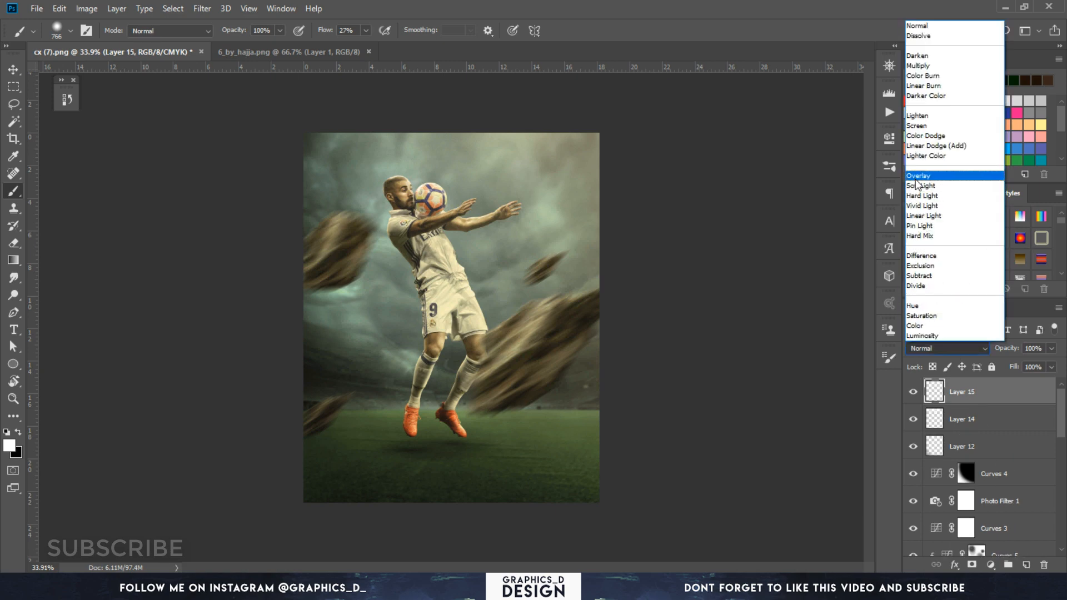
click(945, 180)
Paint a soft white glow along the poster's top edge, first with the 766-pixel brush and then at 1014 pixels
click(452, 94)
click(454, 98)
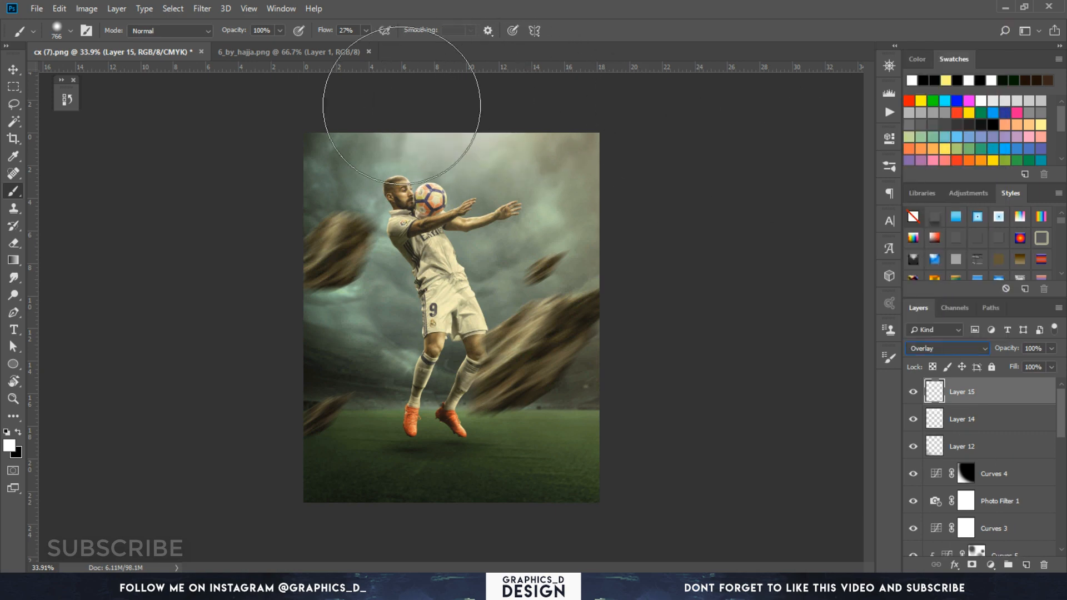
drag(483, 148, 508, 149)
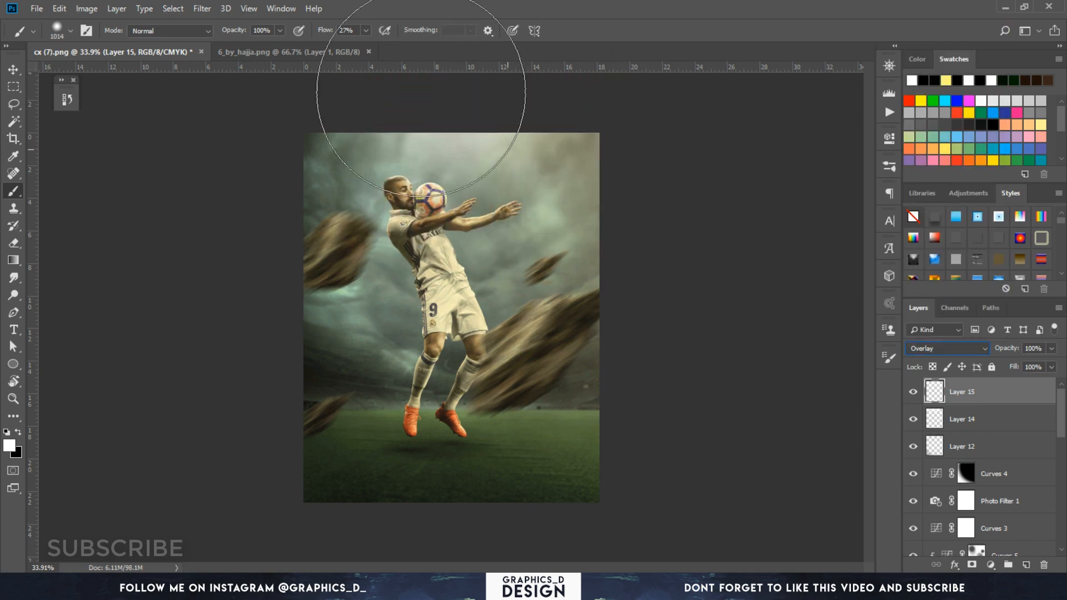
click(423, 94)
click(485, 89)
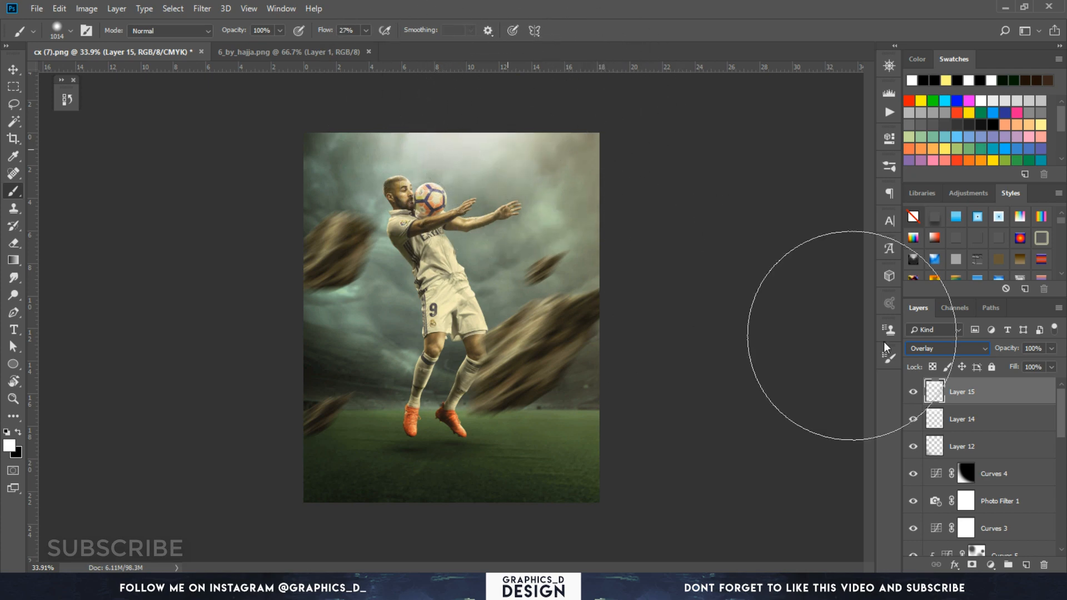
Reduce the new glow layer's fill to 15%, keeping the Overlay blend mode
click(955, 348)
click(973, 352)
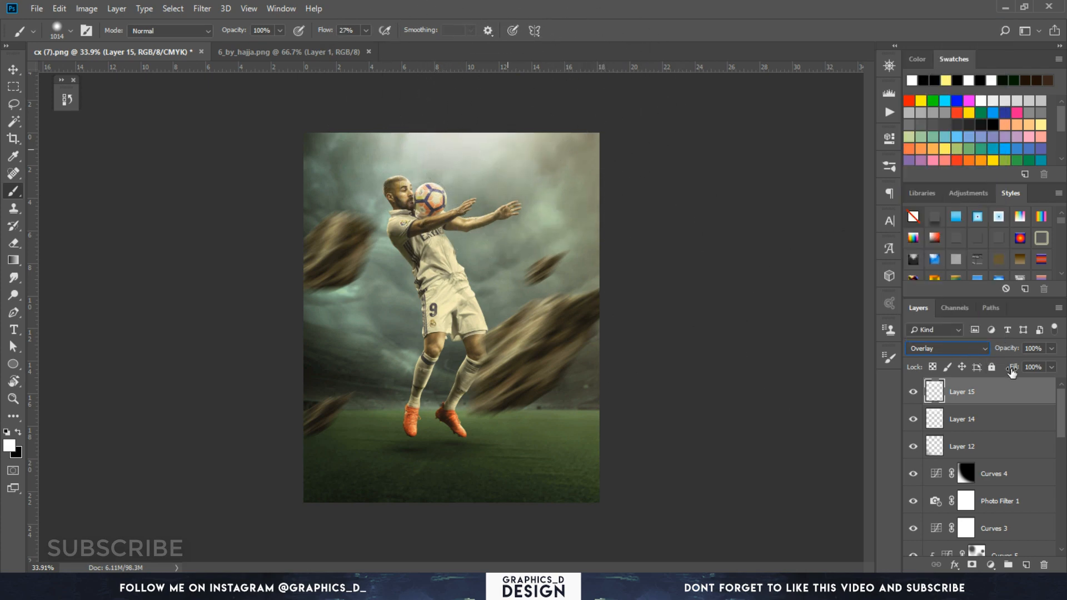
drag(934, 366, 952, 368)
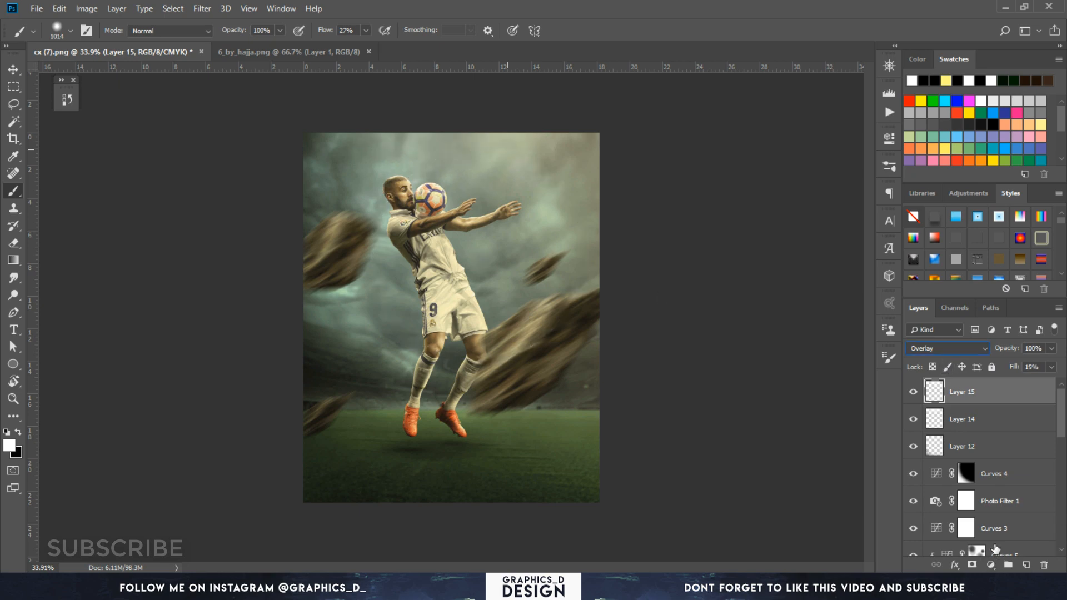
Add a Brightness/Contrast adjustment layer above Layer 15 with brightness at -48
click(991, 565)
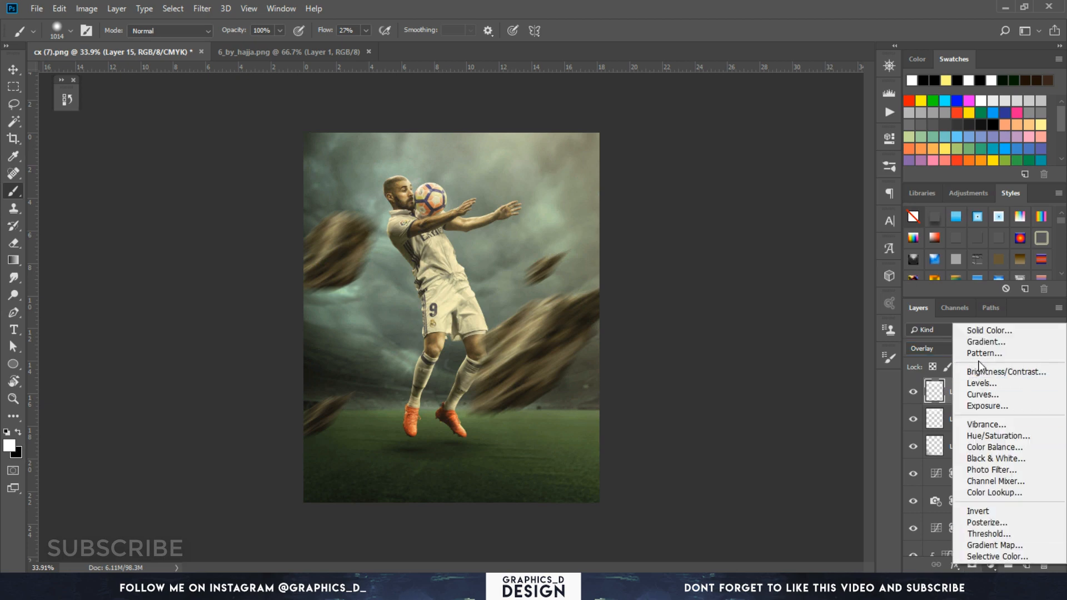
click(995, 369)
drag(797, 210, 780, 211)
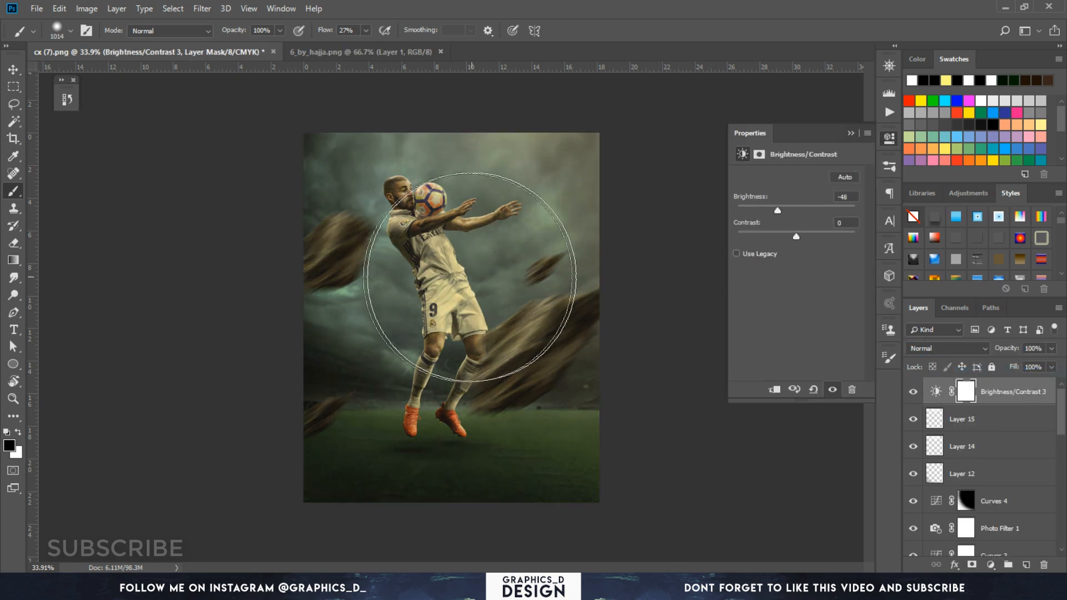
Paint black over the middle of the Brightness/Contrast mask with a soft 1562-pixel brush at 100% flow, leaving only the edges darkened
mouse_move(429, 289)
mouse_down()
mouse_move(521, 279)
mouse_move(439, 289)
mouse_up()
click(456, 282)
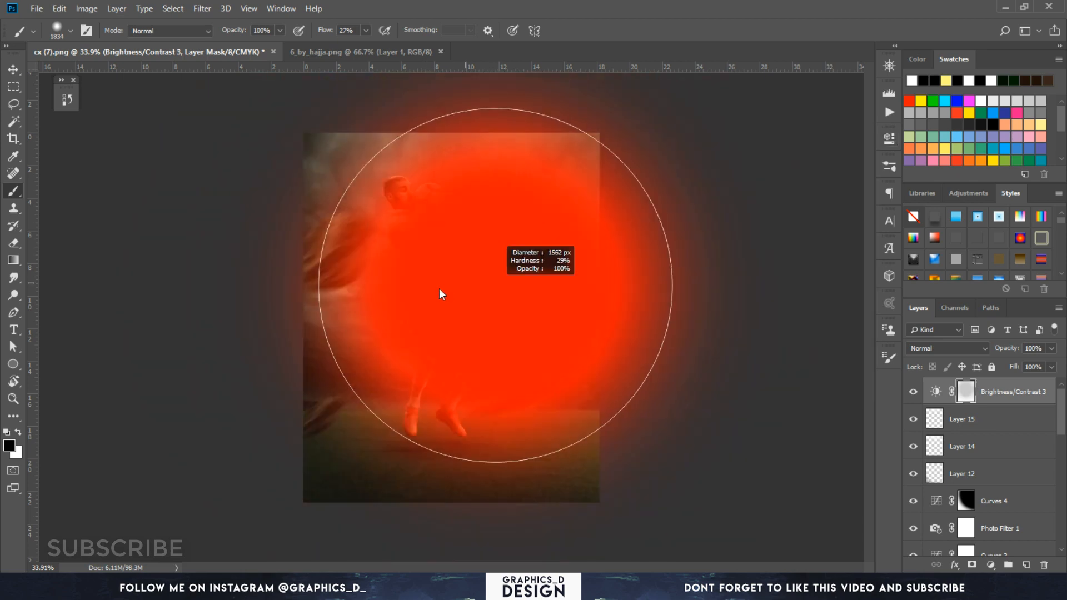
click(466, 223)
click(483, 314)
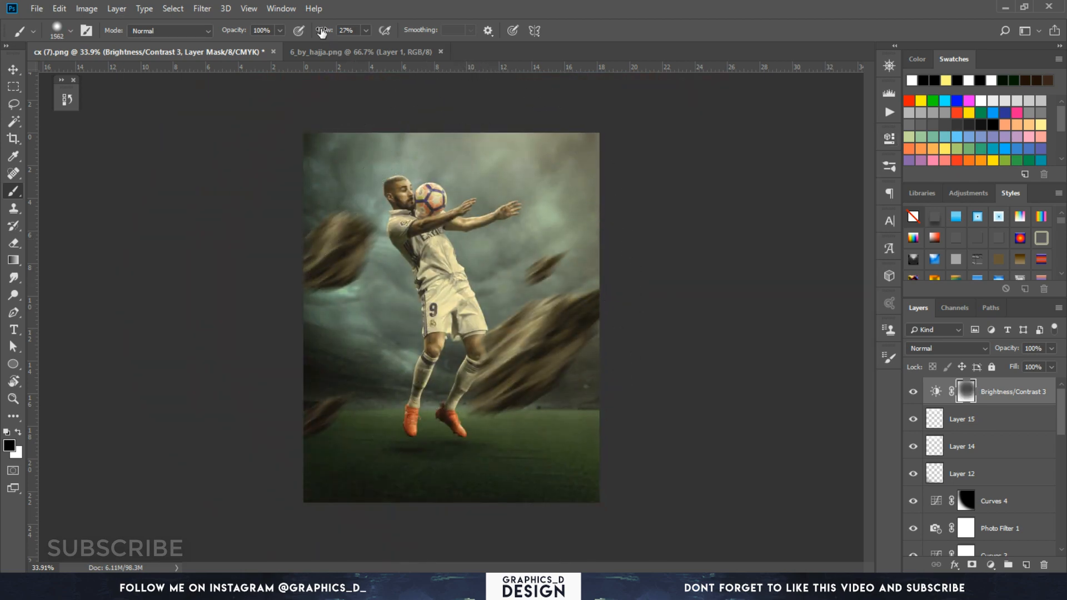
drag(324, 31, 367, 32)
click(460, 247)
click(530, 310)
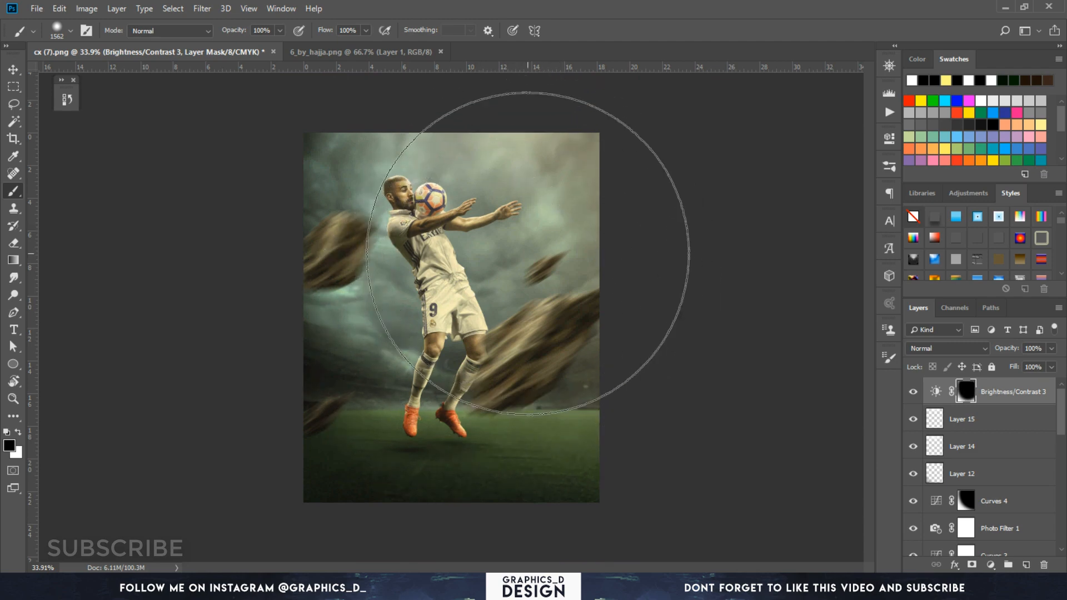
Examine the darkened edges and overall lighting of the poster at several magnifications
key(r)
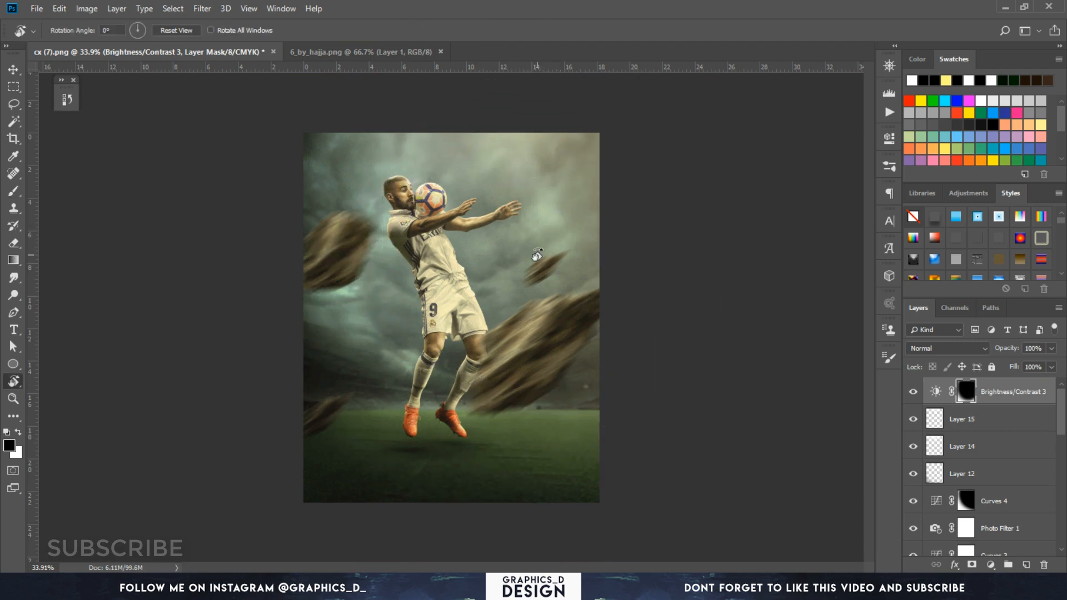
mouse_move(537, 256)
mouse_down()
mouse_move(417, 174)
mouse_move(481, 224)
mouse_move(461, 415)
mouse_move(429, 422)
mouse_move(540, 260)
mouse_up()
key(b)
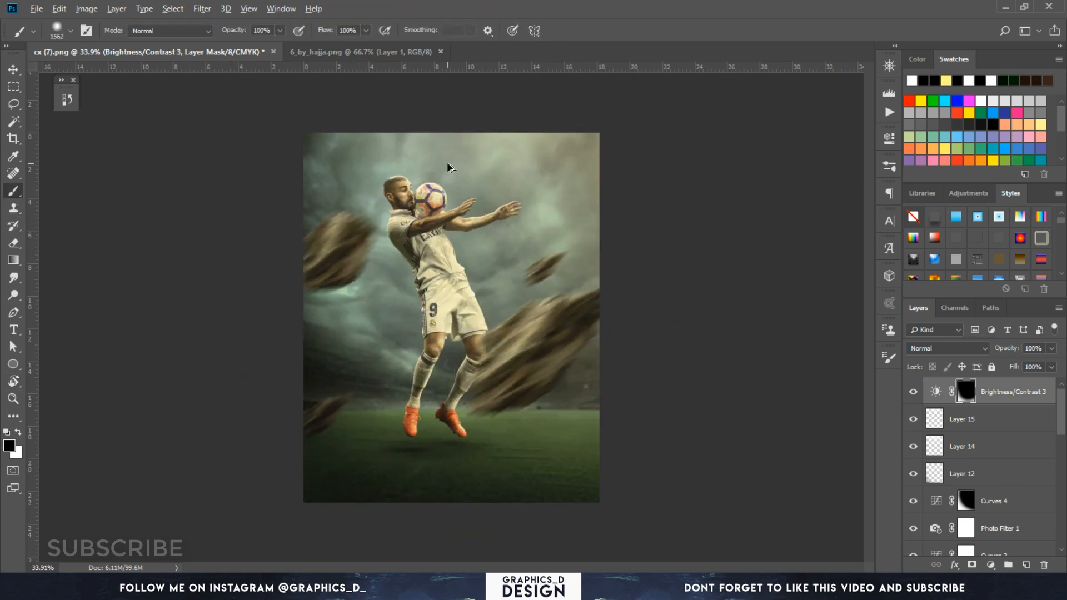
scroll(434, 166, down, 3)
scroll(489, 228, up, 4)
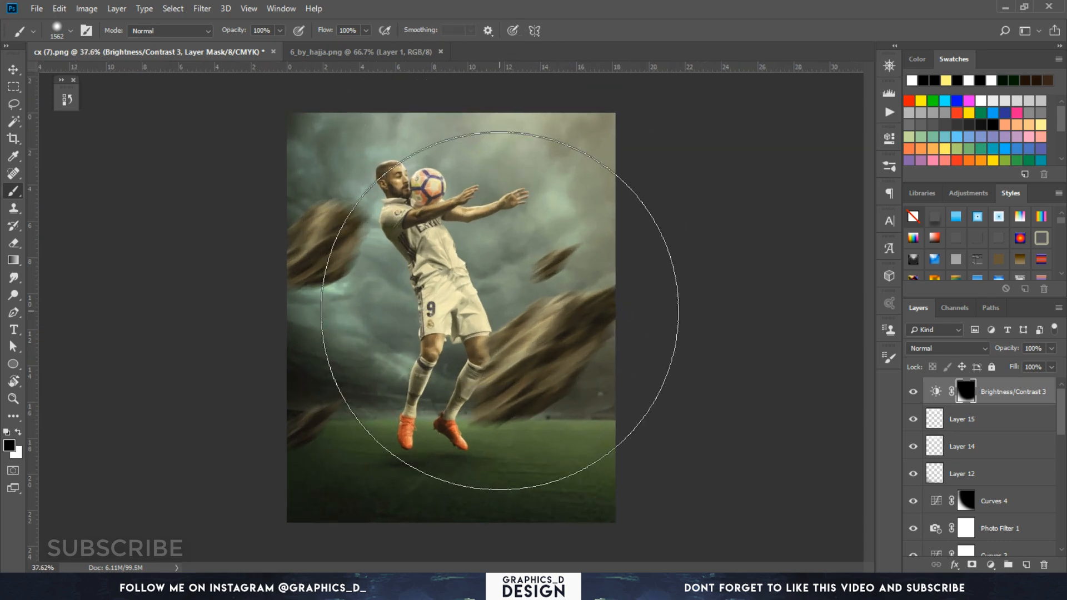
scroll(455, 320, down, 1)
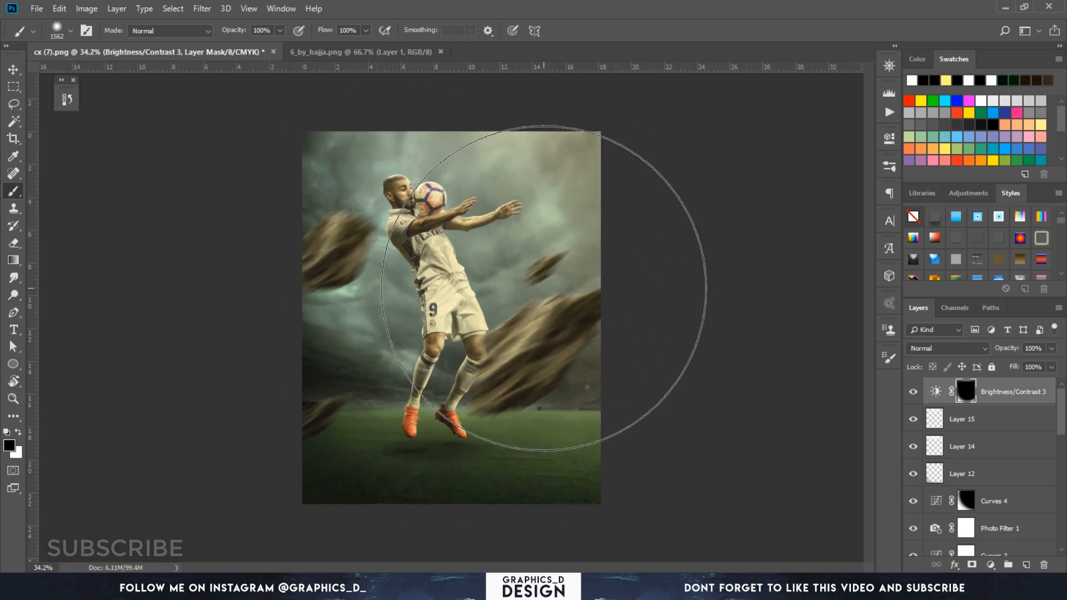
key(r)
mouse_move(559, 286)
mouse_down()
mouse_move(534, 396)
mouse_move(368, 394)
mouse_move(525, 389)
mouse_move(471, 260)
mouse_move(454, 286)
mouse_move(471, 355)
mouse_move(455, 361)
mouse_move(488, 313)
mouse_up()
scroll(510, 312, down, 2)
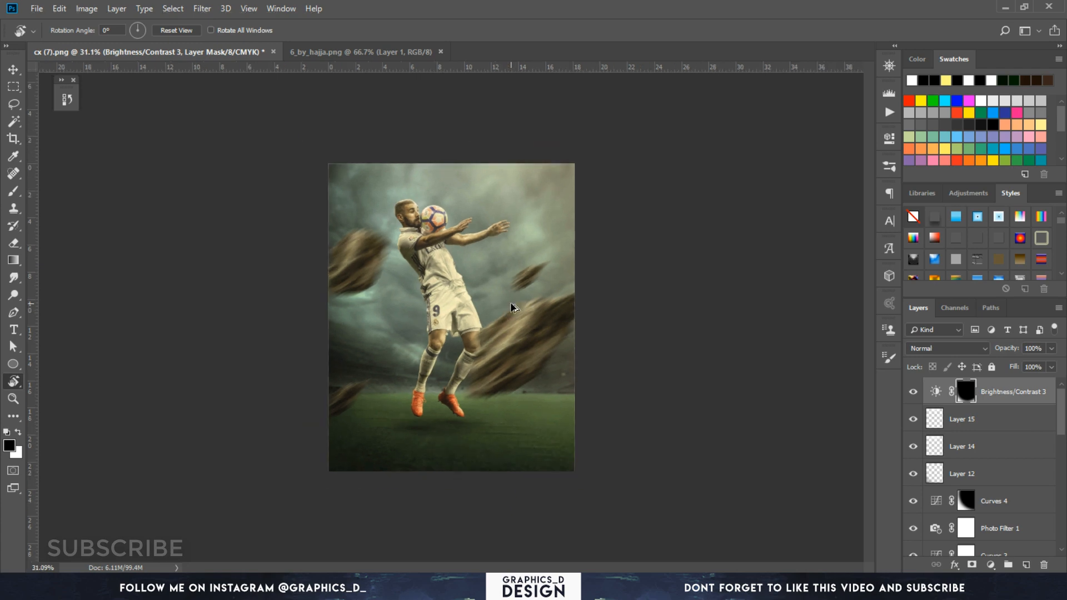
scroll(510, 301, up, 2)
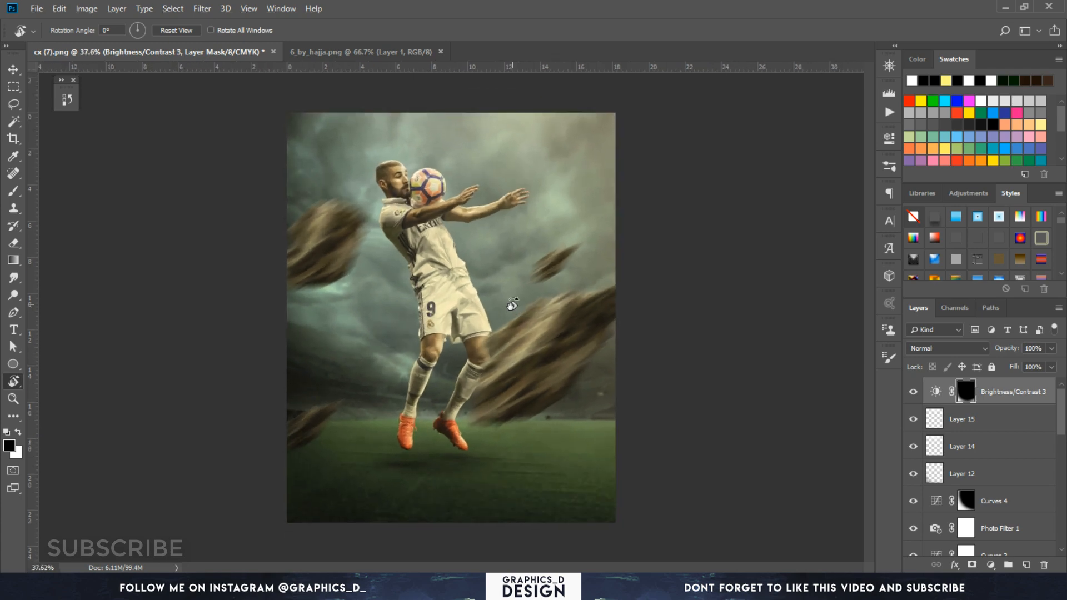
Add a Color Lookup adjustment layer above Brightness/Contrast 3, try out the 3D LUT files and choose LateSunset.3DL
click(992, 564)
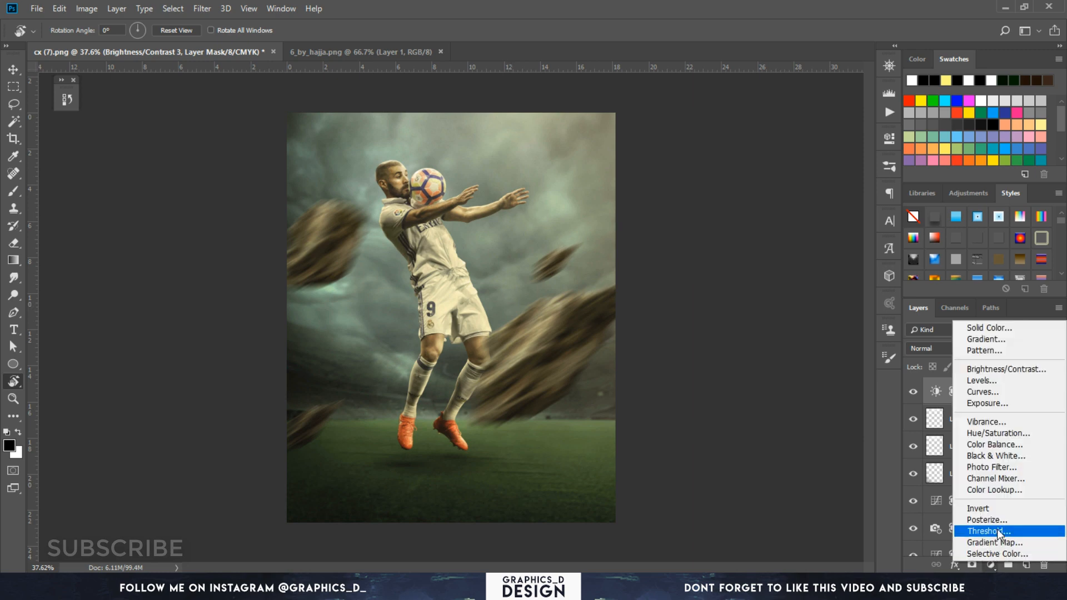
click(1003, 494)
click(811, 179)
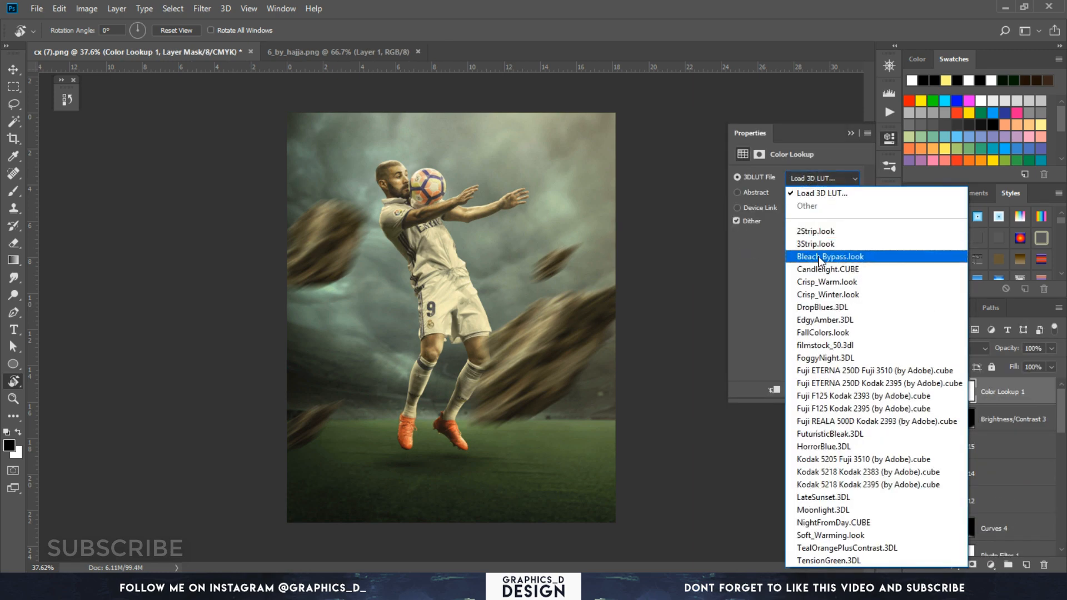
click(812, 254)
key(Down)
key(Down)
key(Down)
key(Down)
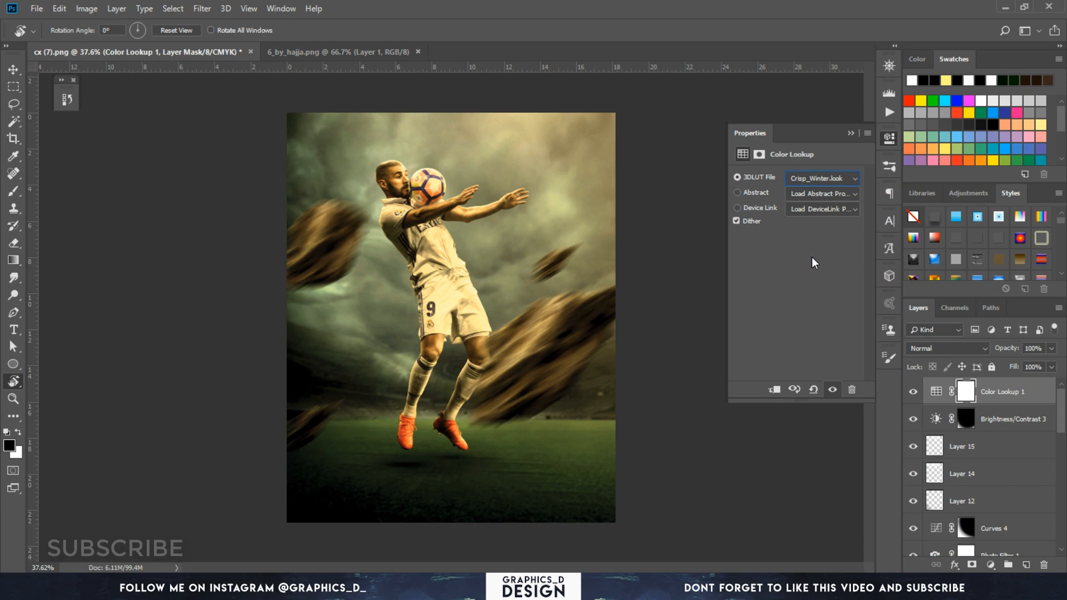
key(Down)
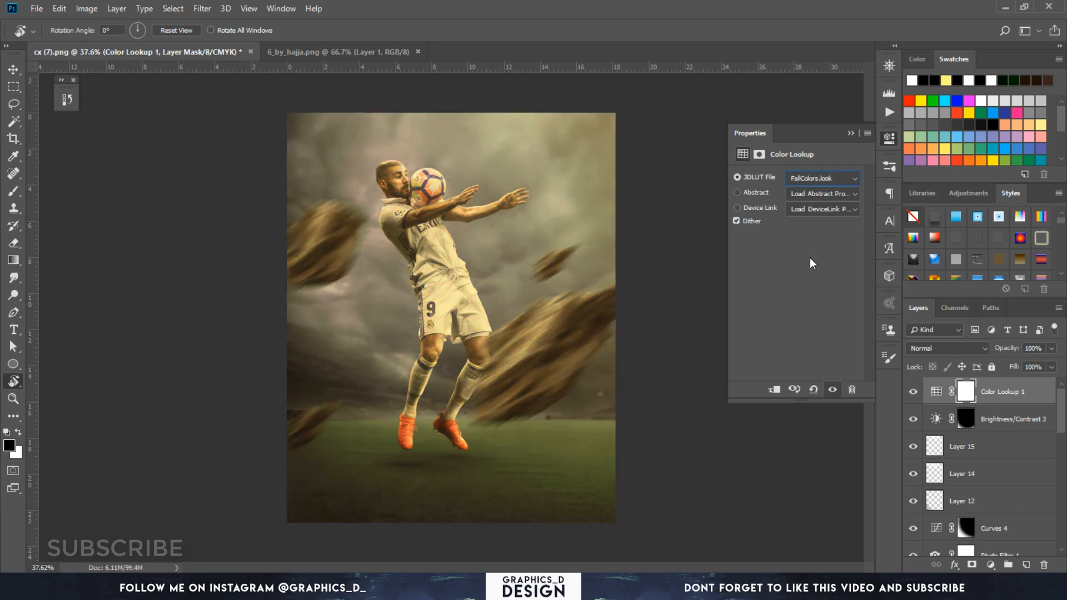
key(Up)
key(Down)
key(Down)
key(Down)
key(Down)
key(Down)
key(Down)
key(Down)
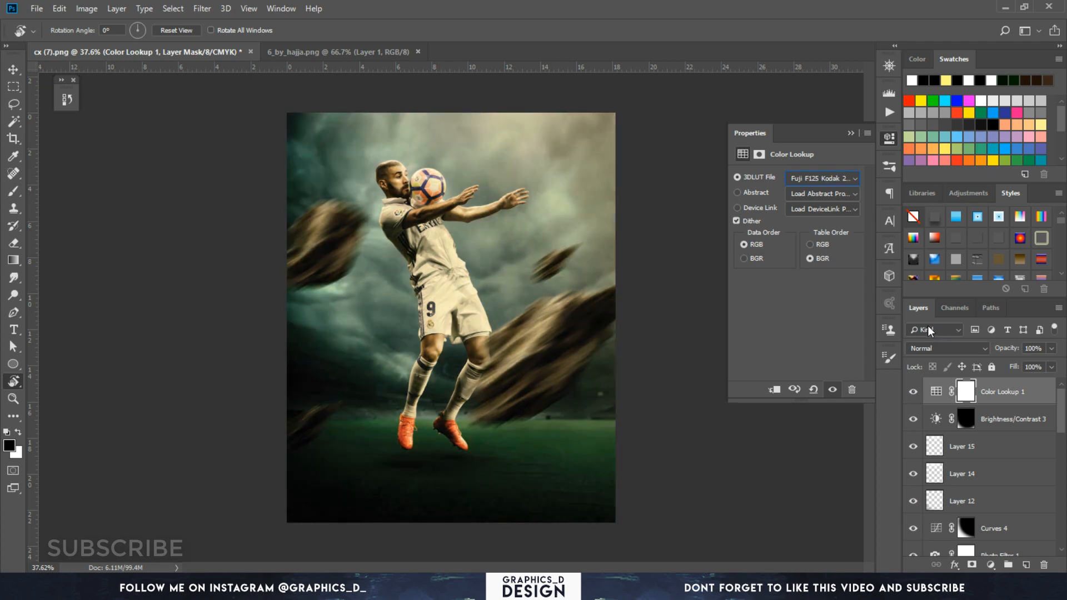
key(Down)
key(Down)
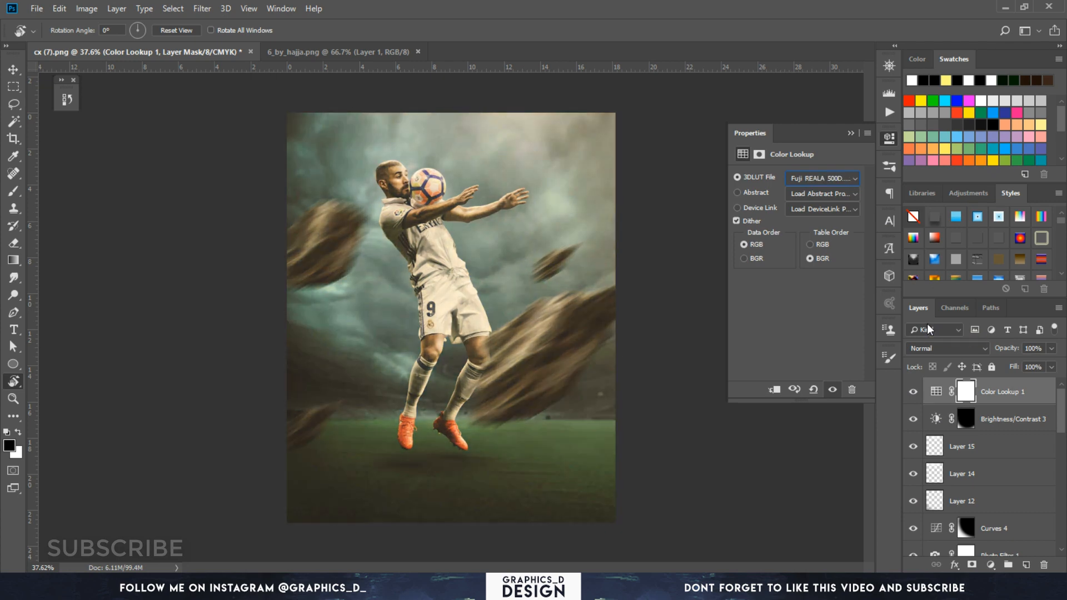
key(Down)
key(Down)
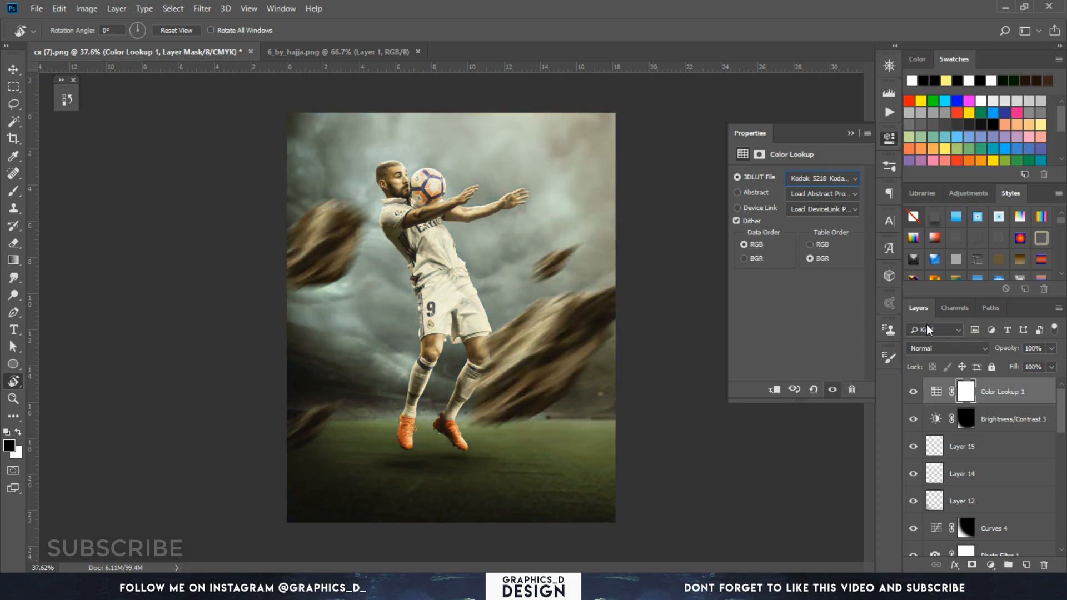
key(Down)
key(Down)
key(Down)
key(Down)
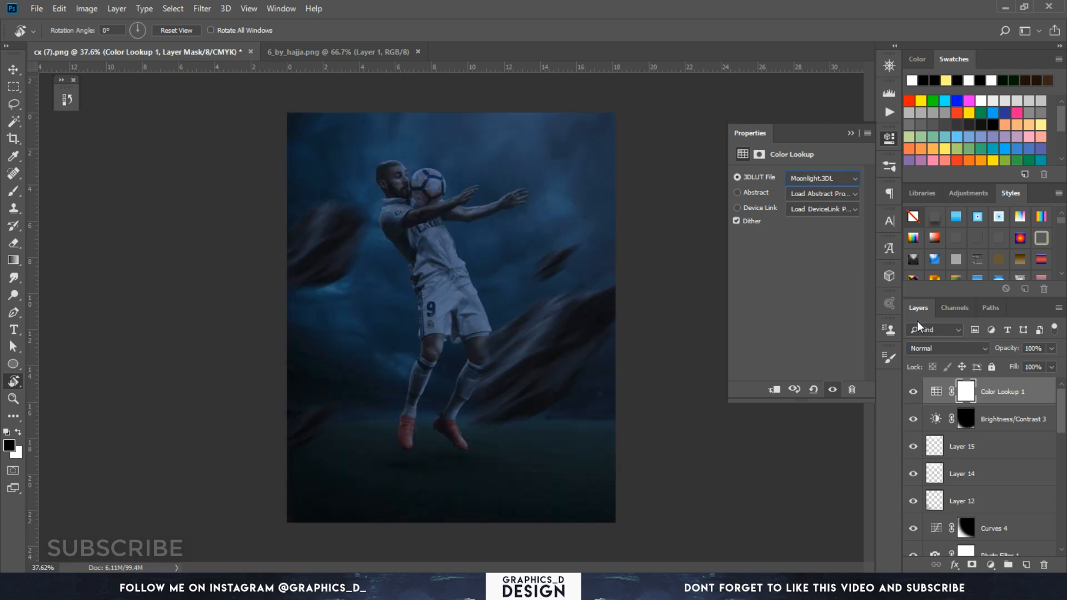
key(Down)
key(Down)
Set the Color Lookup layer to Soft Light with 19% fill and move it directly below Curves 3
click(968, 350)
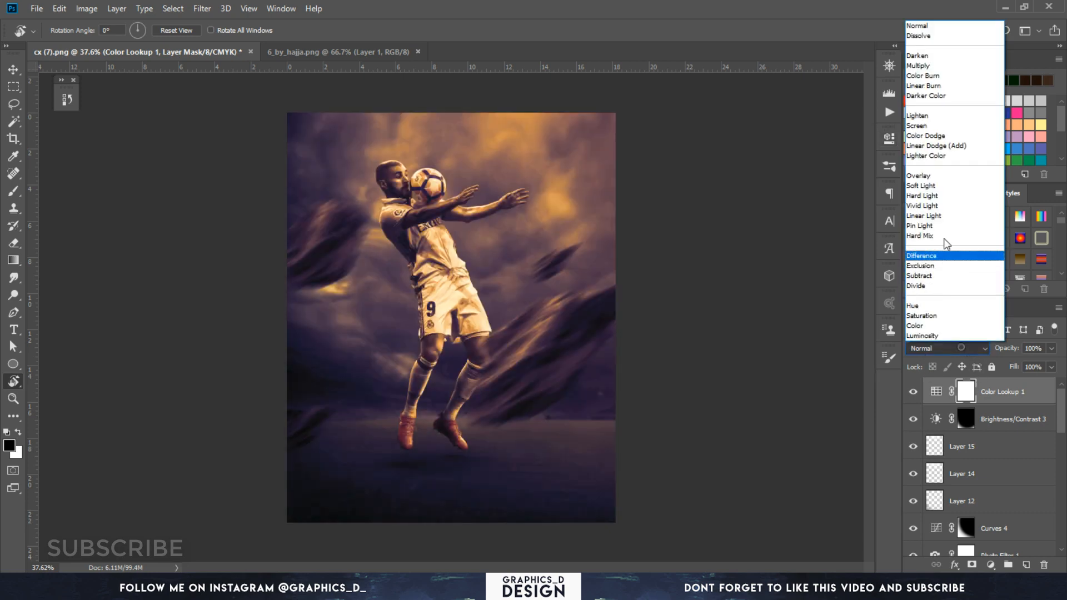
click(957, 188)
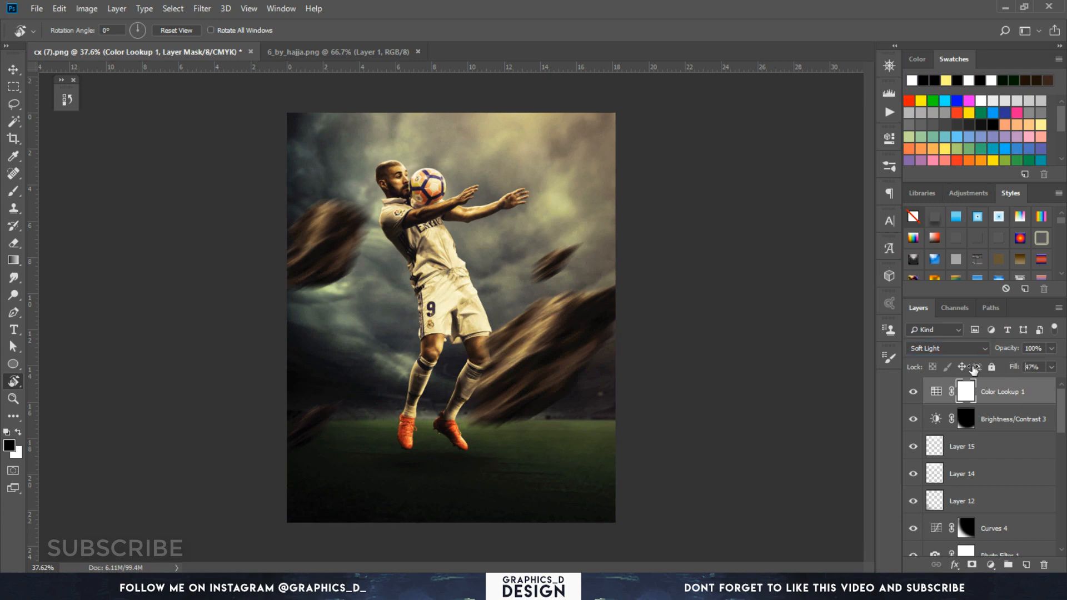
drag(973, 370, 983, 496)
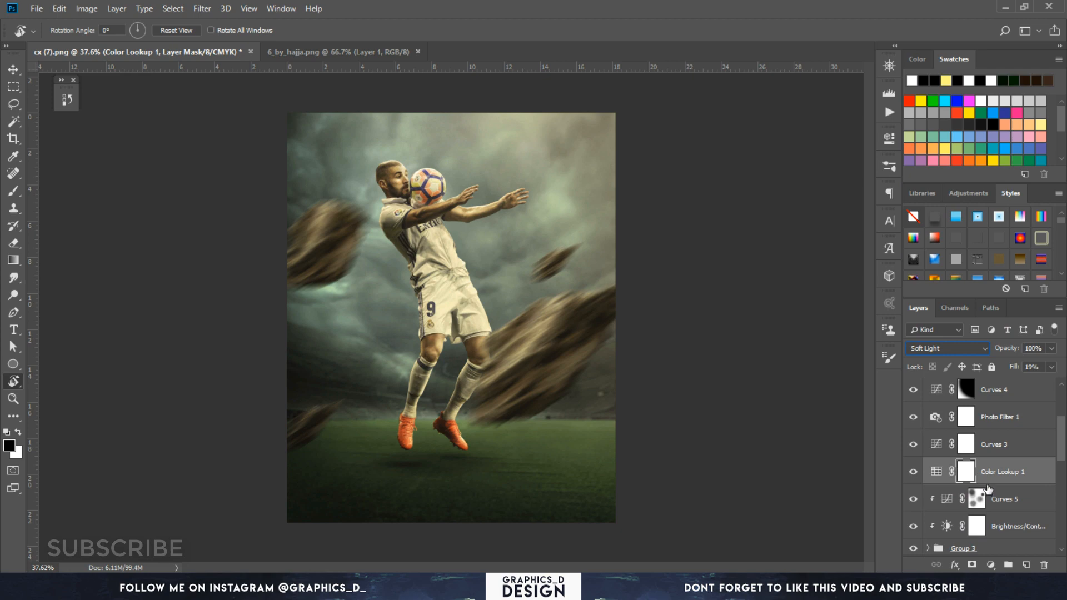
Add a Gradient Map adjustment layer above Color Lookup 1 and hide the Color Lookup layer
click(992, 564)
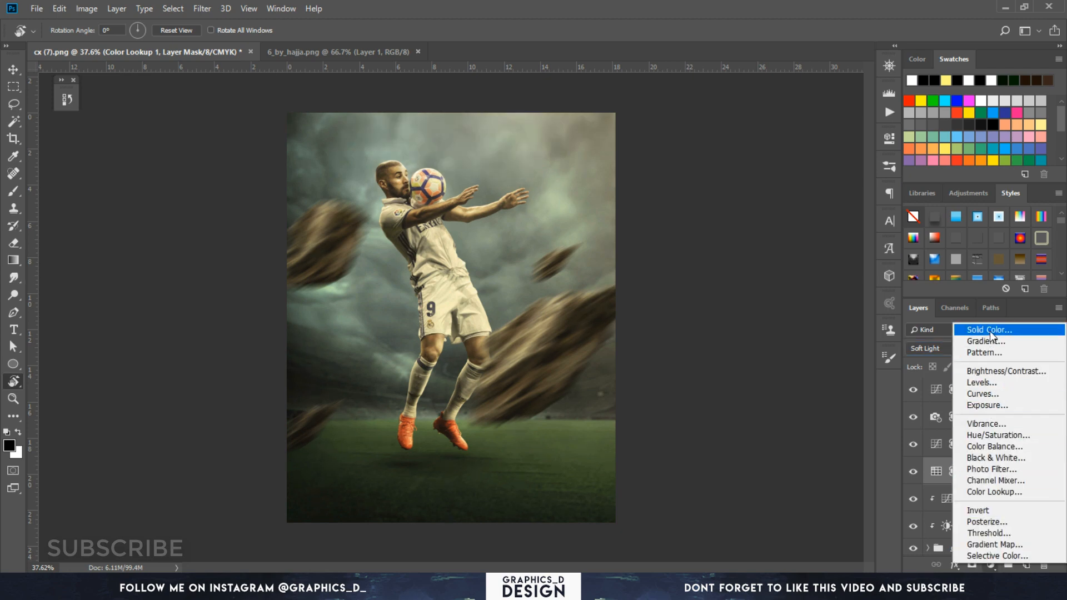
click(1003, 545)
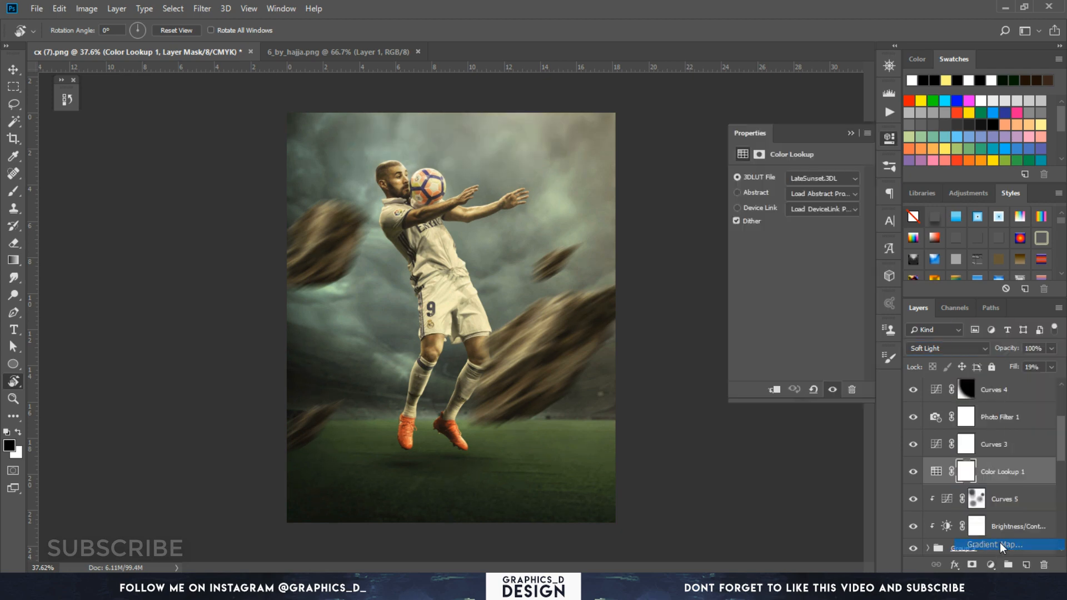
click(913, 500)
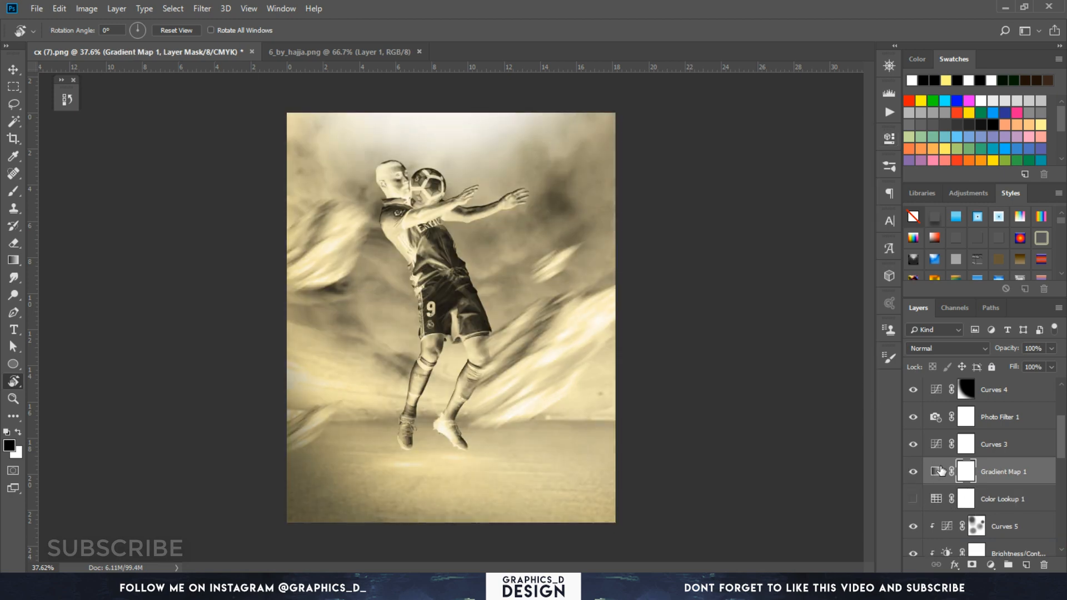
Compare gradient presets for the Gradient Map 1 layer, including Black, White, and apply the Violet, Orange preset
double_click(938, 471)
click(774, 183)
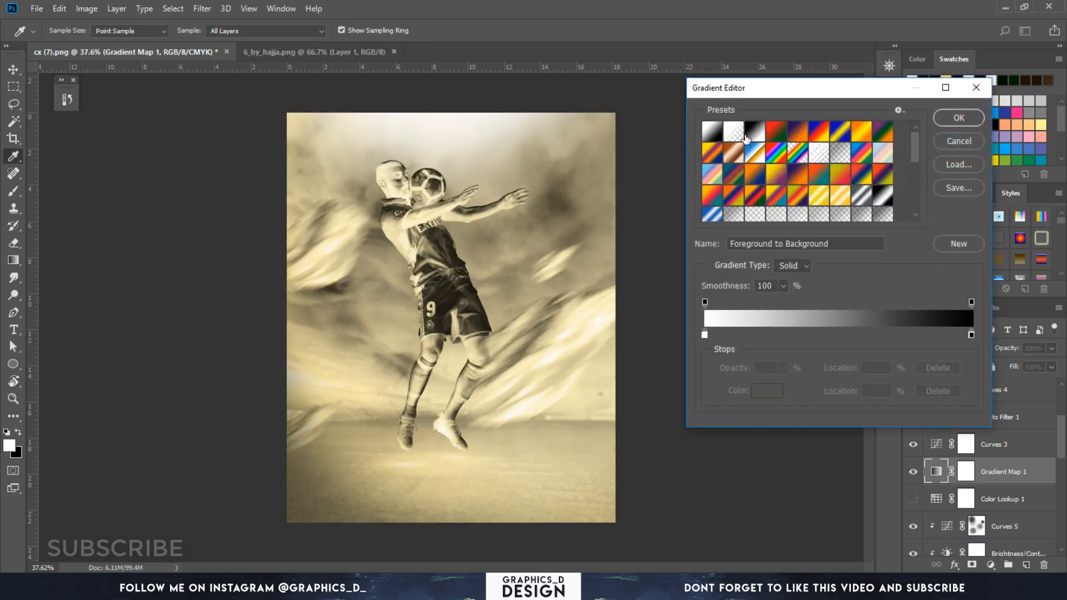
click(755, 132)
click(778, 133)
click(755, 133)
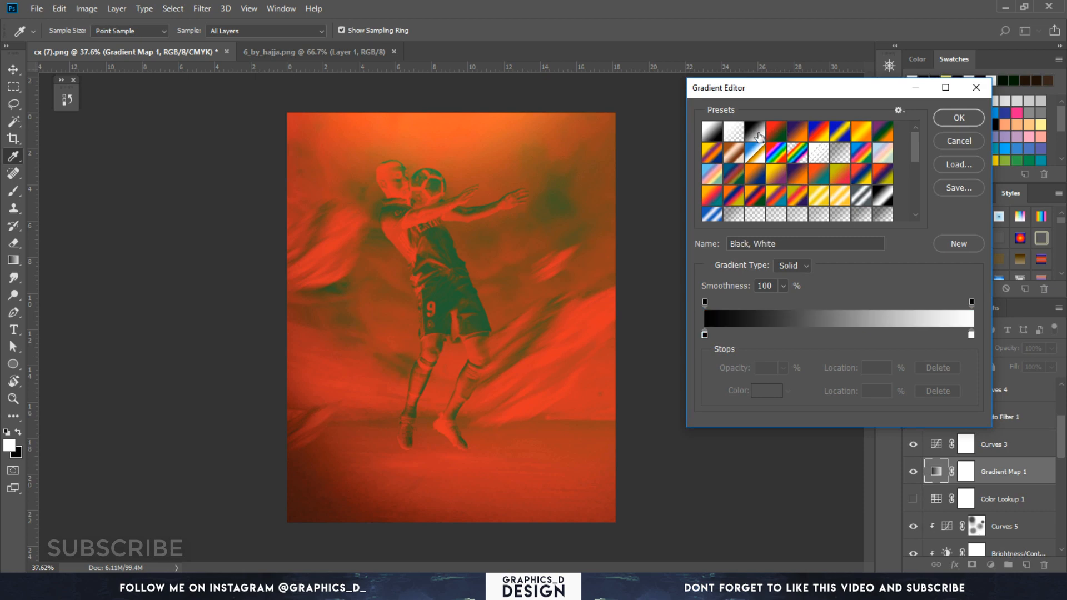
click(781, 134)
click(788, 134)
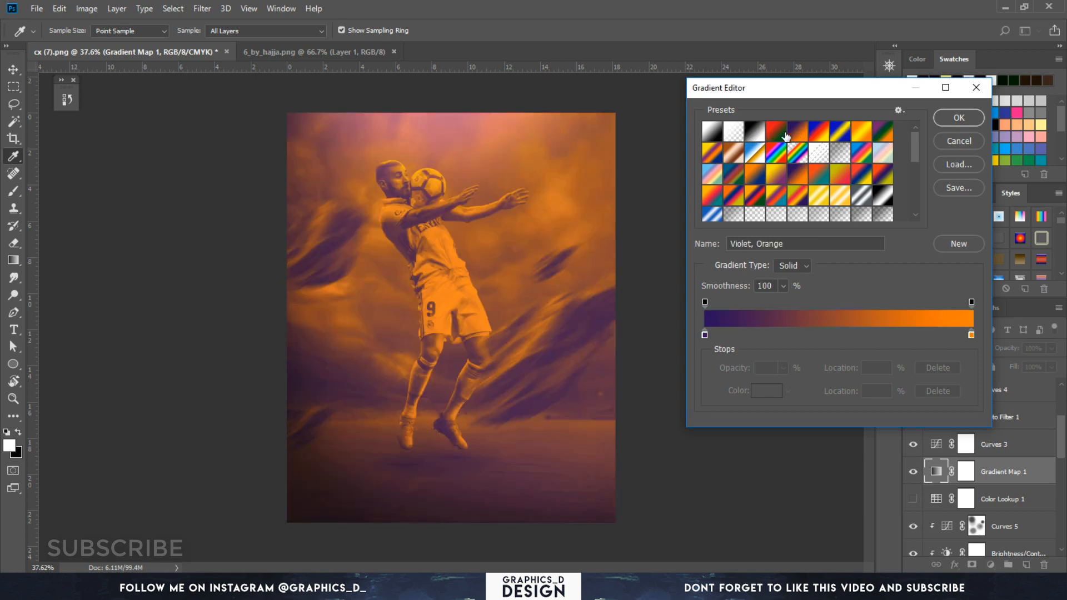
click(757, 136)
click(793, 134)
click(945, 118)
Blend the Gradient Map 1 layer in Soft Light mode with 40% fill
click(961, 349)
click(947, 186)
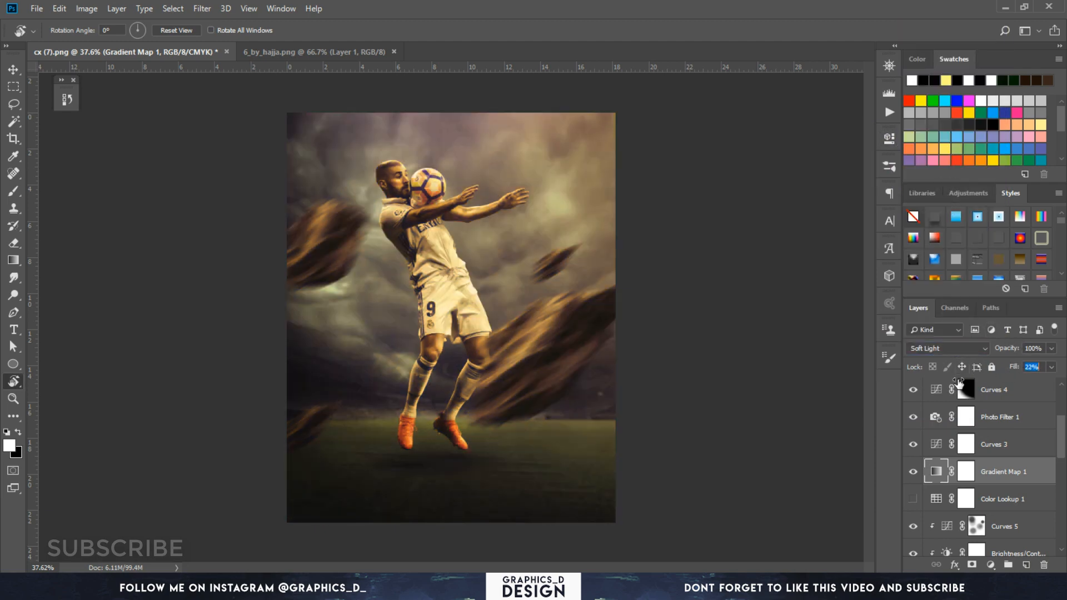
drag(958, 383, 972, 384)
Reopen the gradient of the Gradient Map 1 layer and apply the Black, White preset
double_click(943, 471)
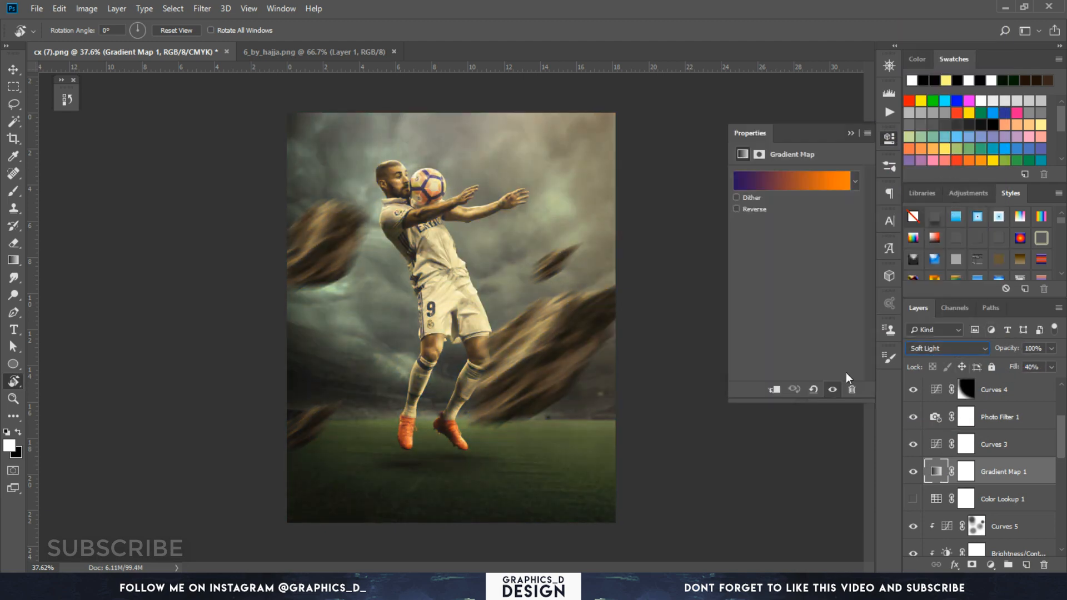
click(755, 181)
click(712, 131)
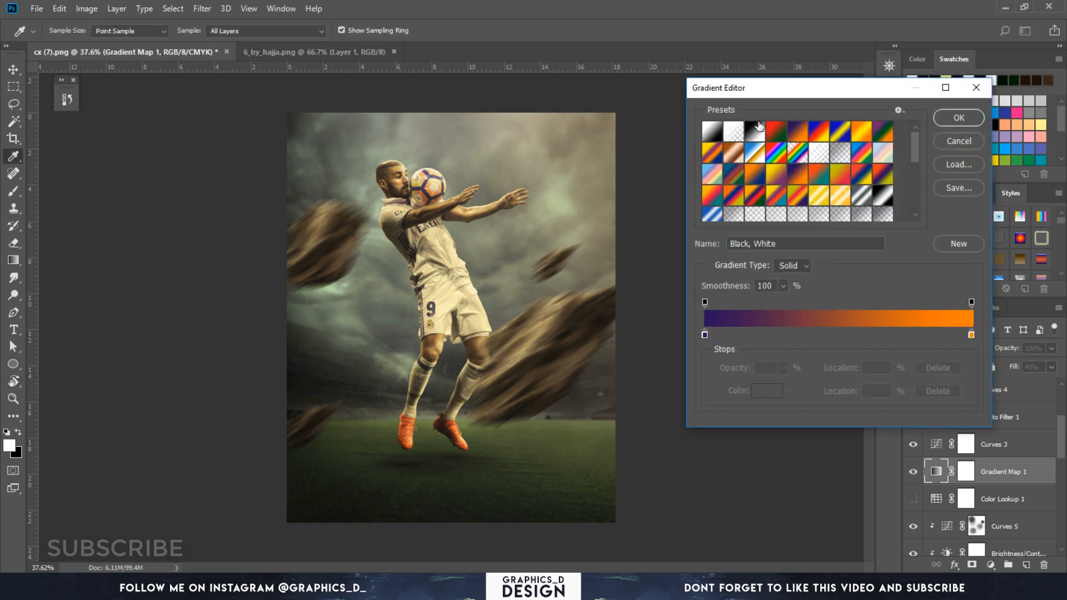
click(962, 116)
Switch the Gradient Map 1 layer to Normal blending and lower its fill to below 50%
click(948, 348)
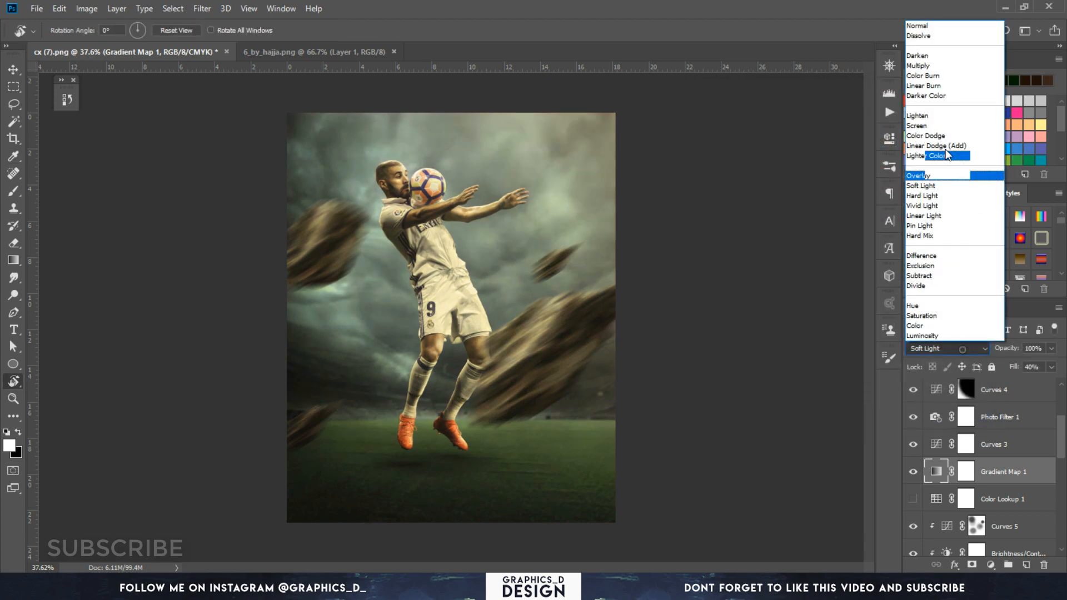
click(956, 33)
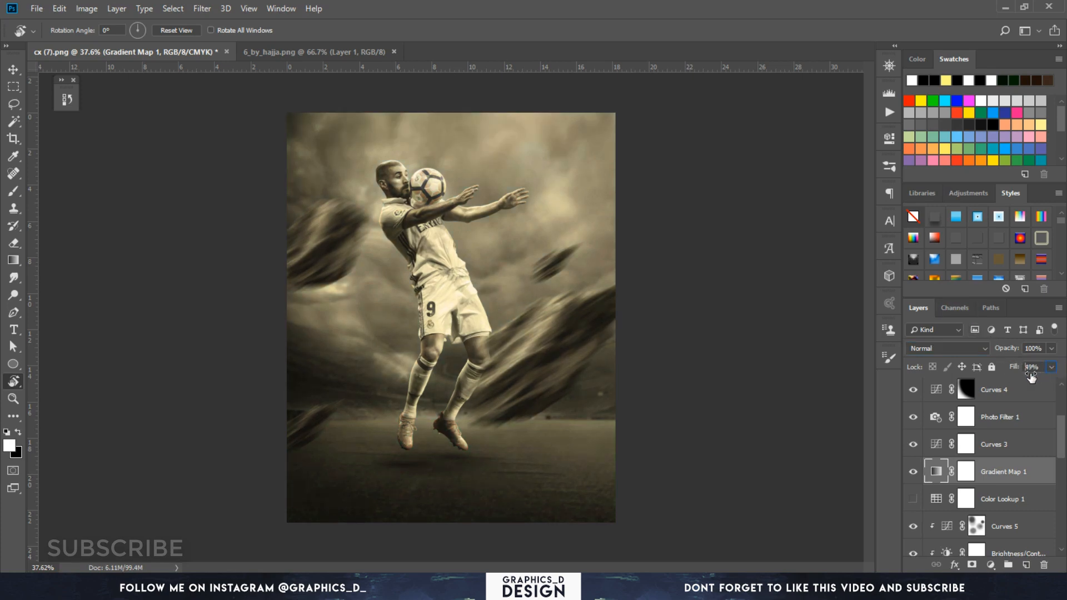
drag(1010, 382, 1021, 381)
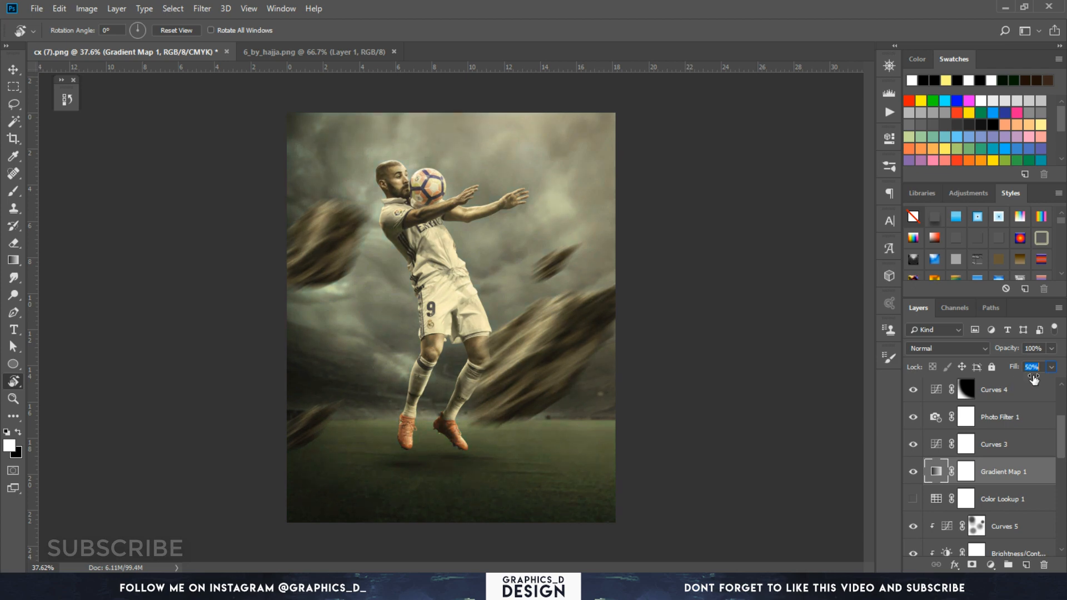
drag(1034, 379, 1004, 383)
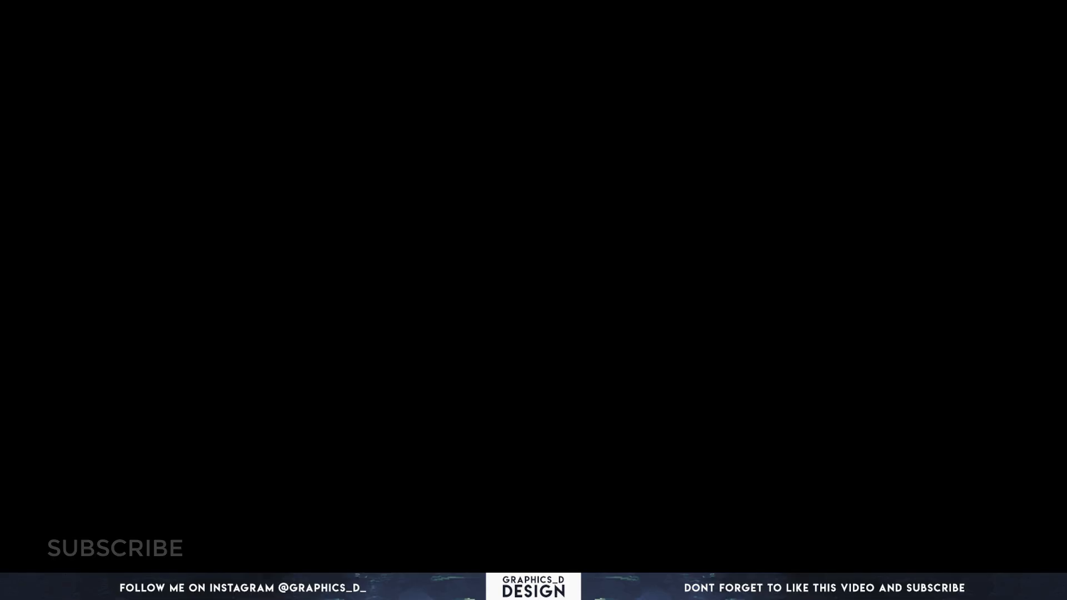